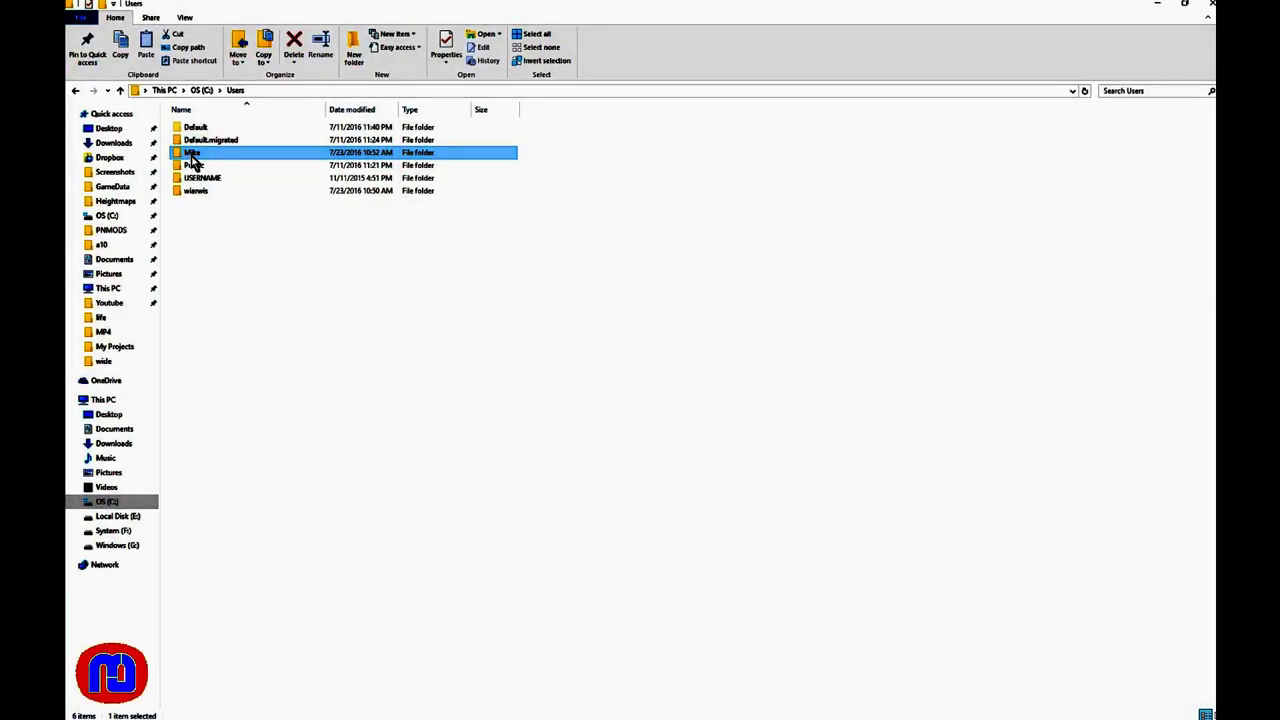
Step: Browse from your user folder through Documents to Parkitect's banner folder, then shrink the Explorer window over Photoshop
{"action": "double_click", "coordinate": [191, 153]}
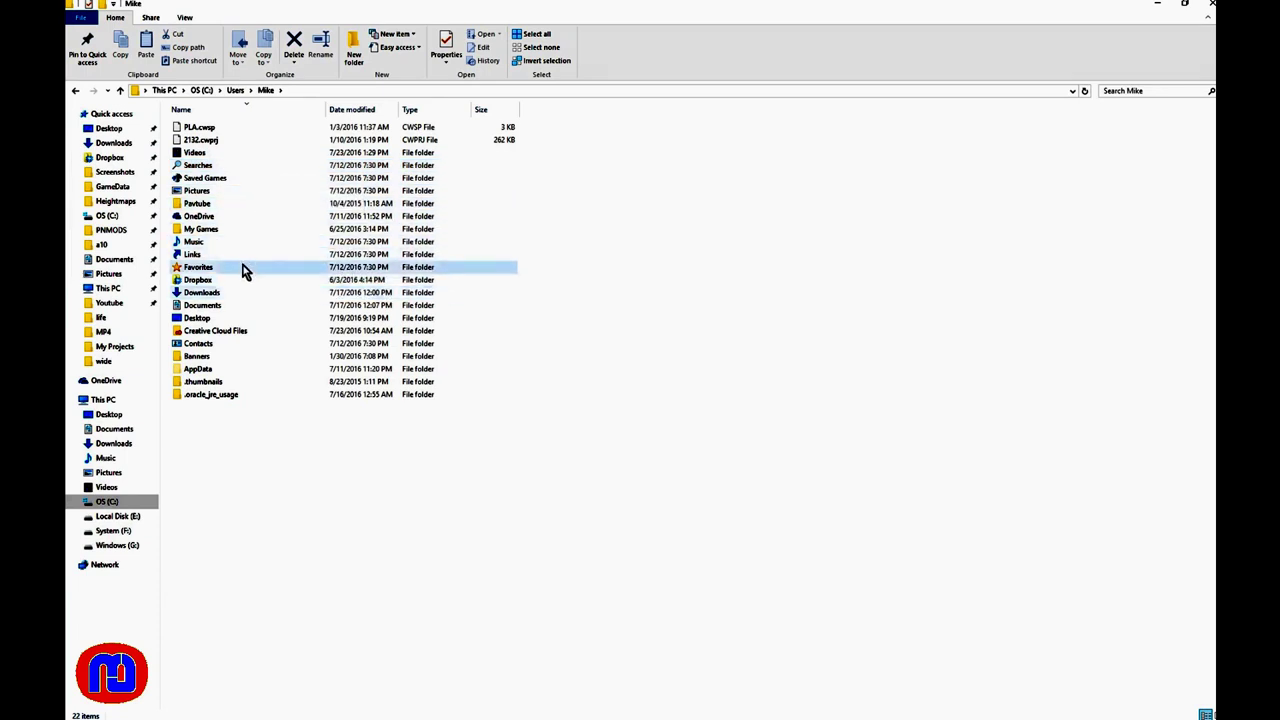
{"action": "double_click", "coordinate": [203, 308]}
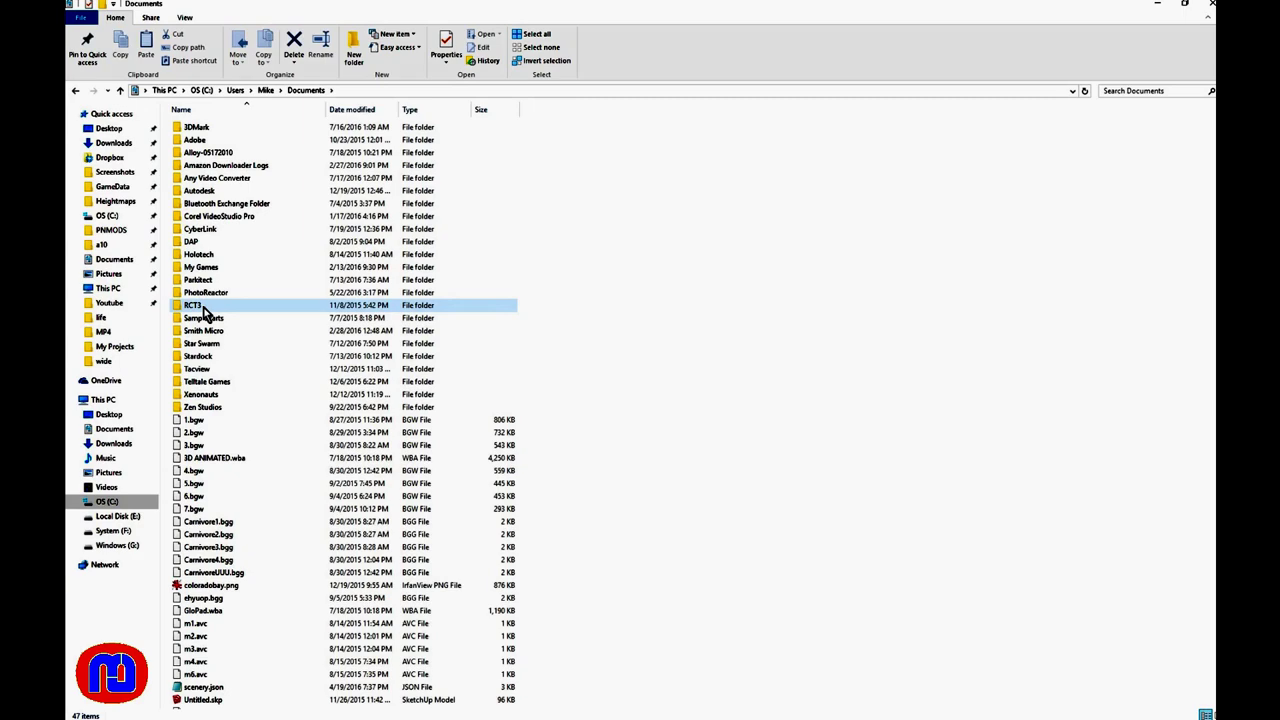
{"action": "double_click", "coordinate": [203, 280]}
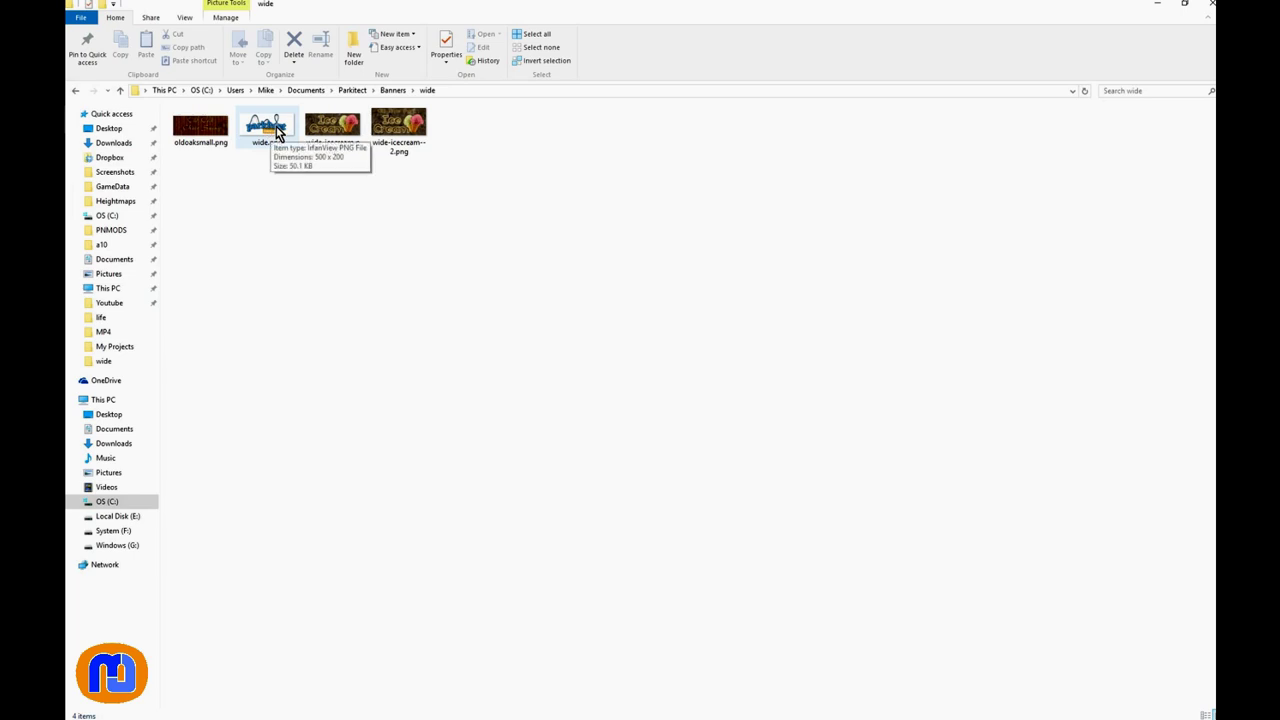
{"action": "left_click_drag", "start_coordinate": [303, 13], "coordinate": [986, 143]}
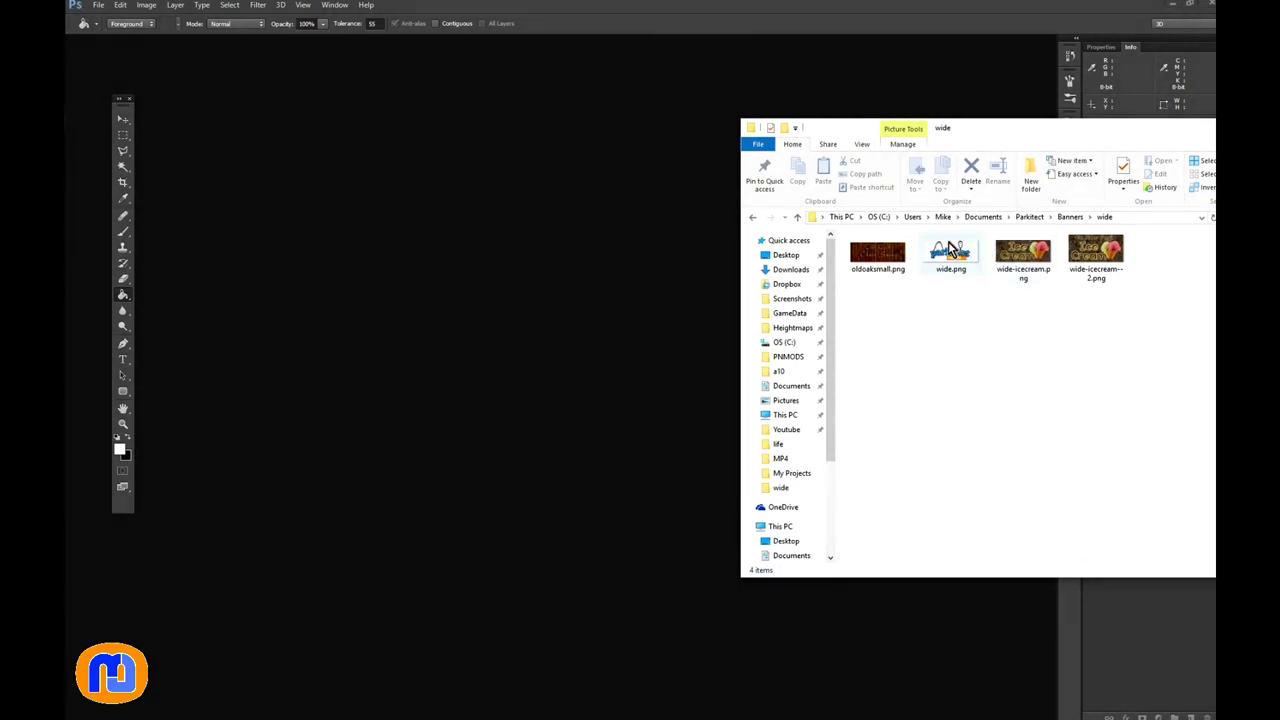
Step: Open wide.png in Photoshop and resize it to 400 × 200 pixels
{"action": "left_click_drag", "start_coordinate": [950, 252], "coordinate": [811, 189]}
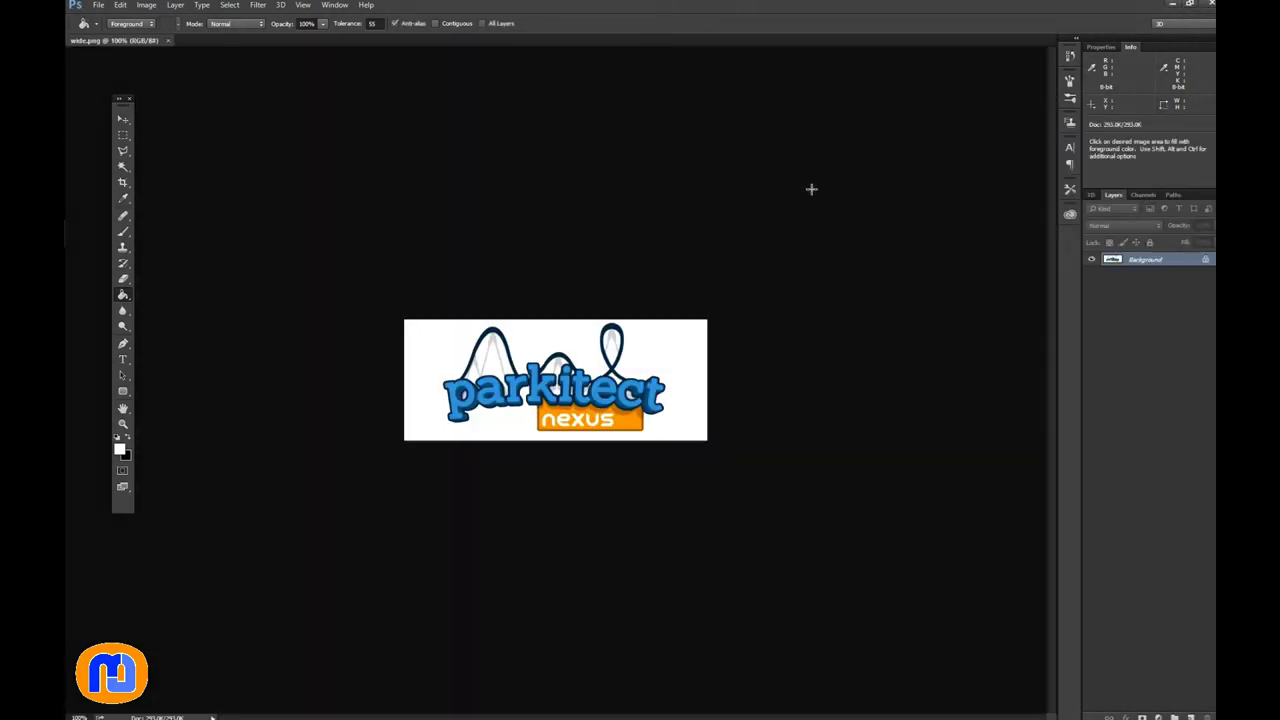
{"action": "left_click", "coordinate": [147, 5]}
{"action": "left_click", "coordinate": [163, 92]}
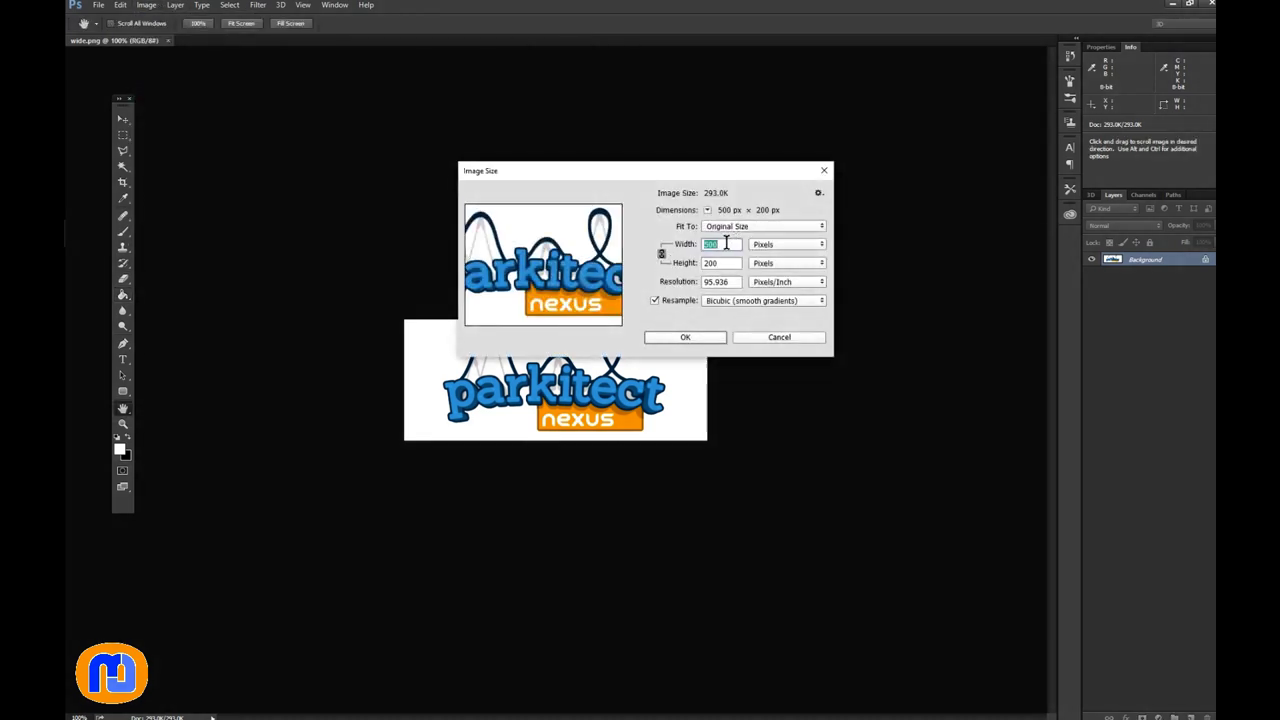
{"action": "type", "text": "400"}
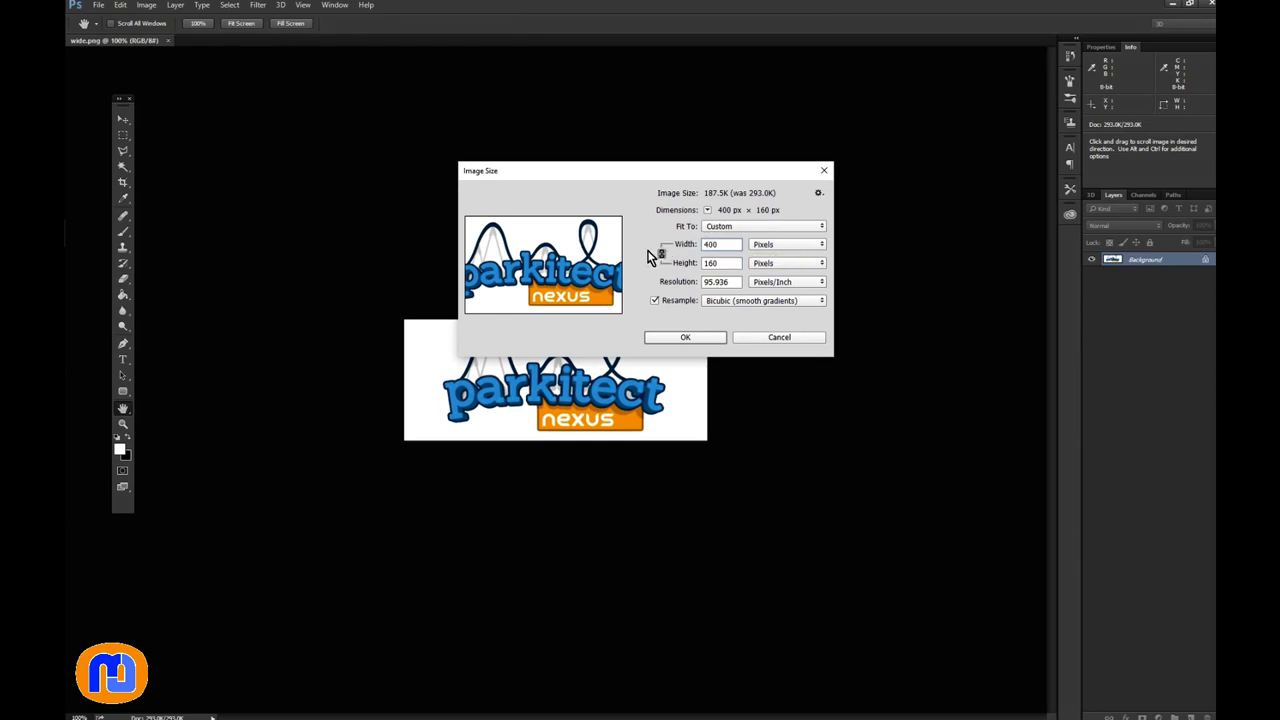
{"action": "double_click", "coordinate": [732, 263]}
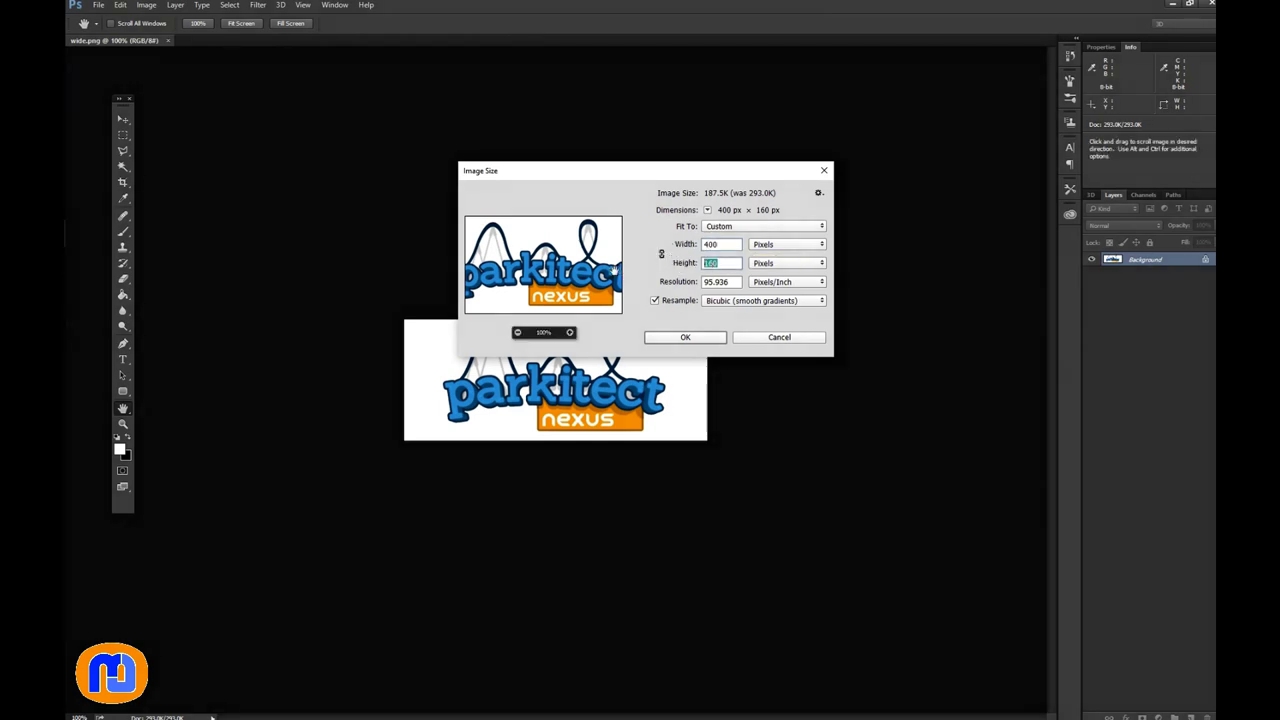
{"action": "type", "text": "200"}
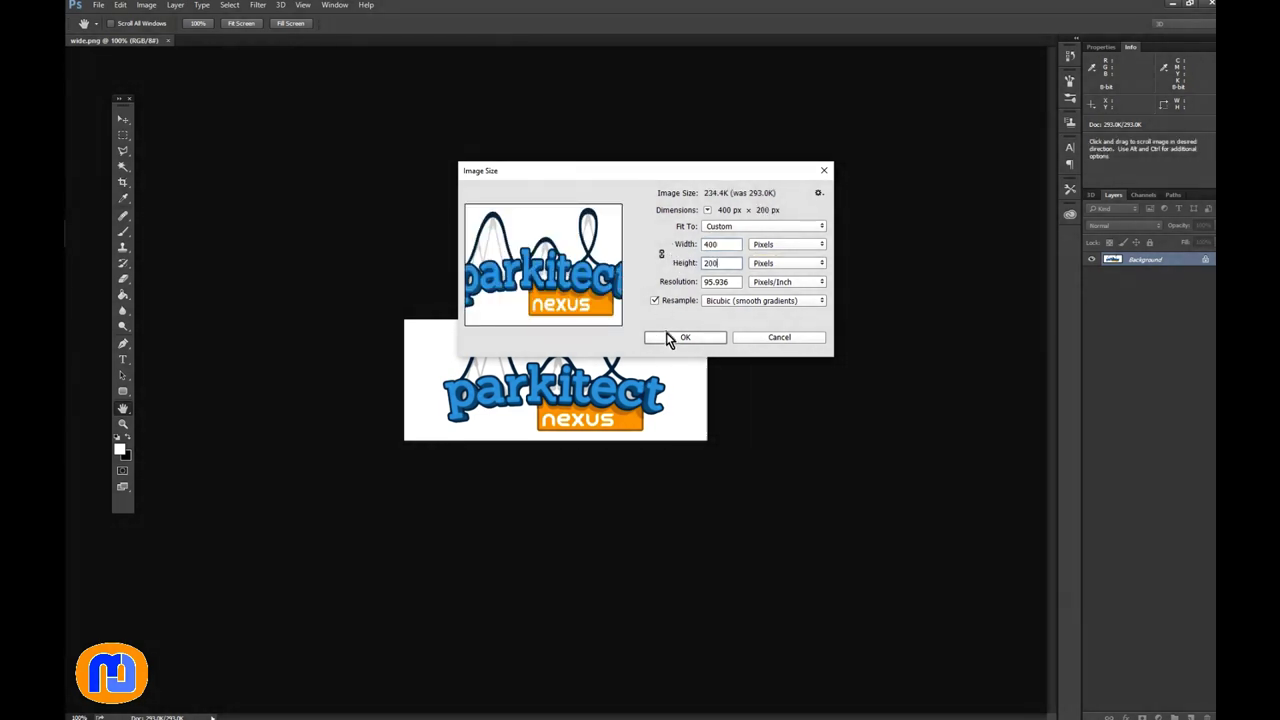
{"action": "left_click", "coordinate": [668, 337]}
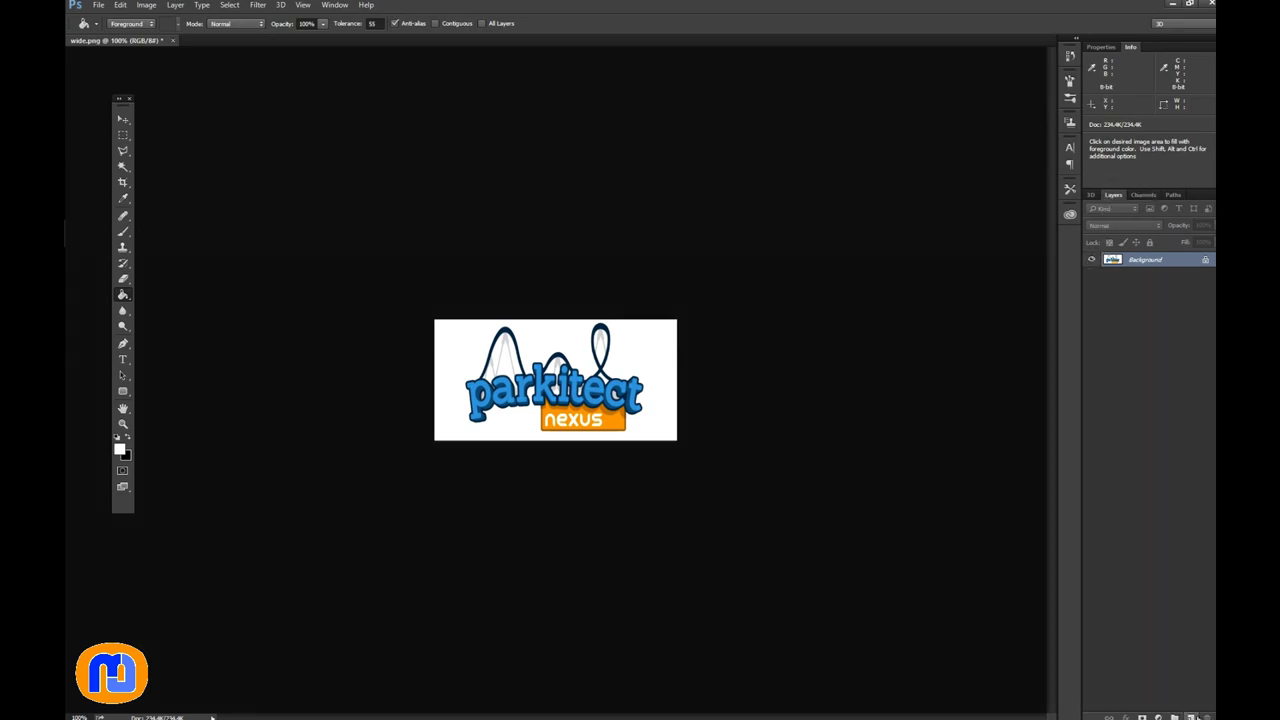
Step: Add an empty new layer, hide the Background layer, and zoom the canvas to 300%
{"action": "left_click", "coordinate": [1190, 716]}
{"action": "left_click", "coordinate": [1092, 274]}
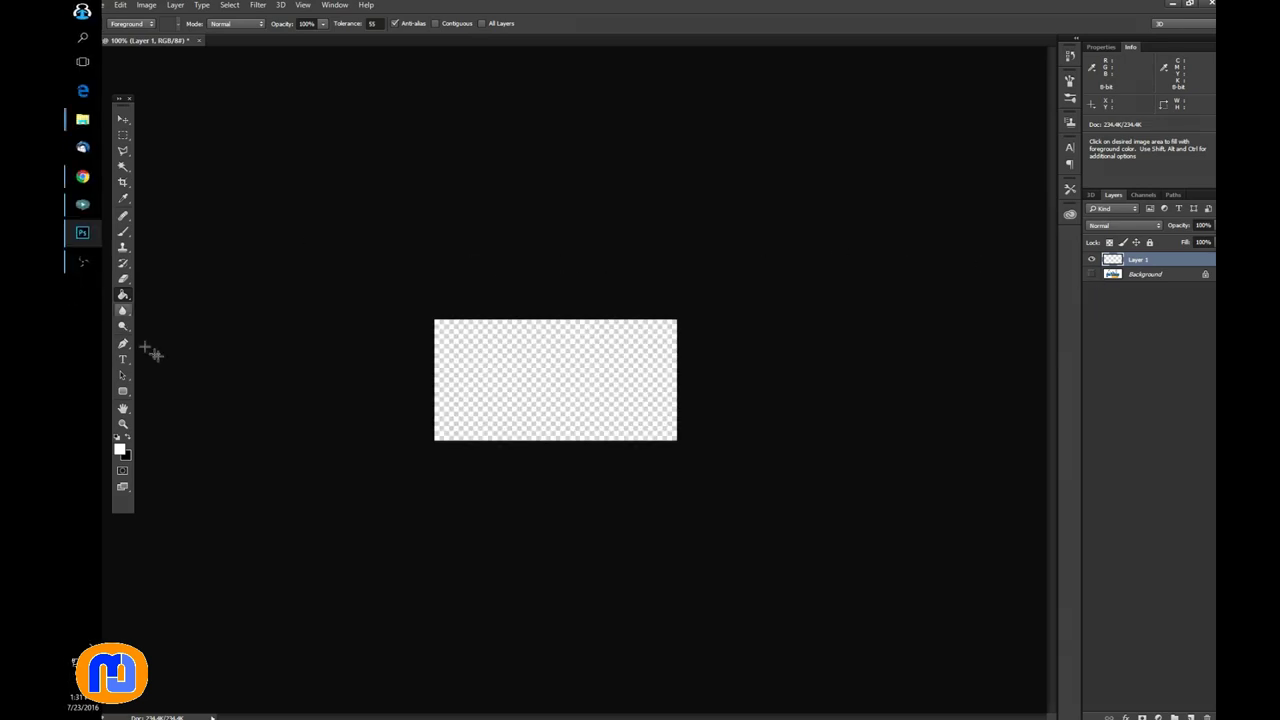
{"action": "left_click", "coordinate": [123, 424]}
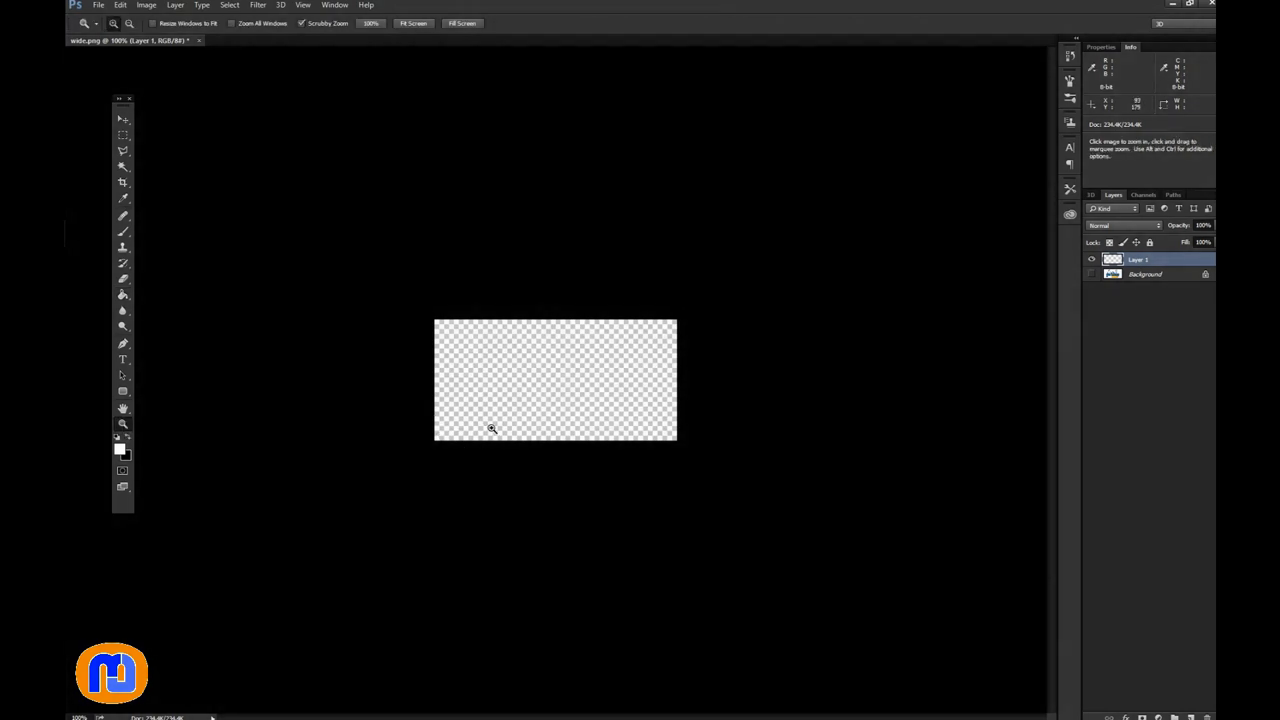
{"action": "left_click", "coordinate": [494, 412]}
{"action": "left_click", "coordinate": [494, 412]}
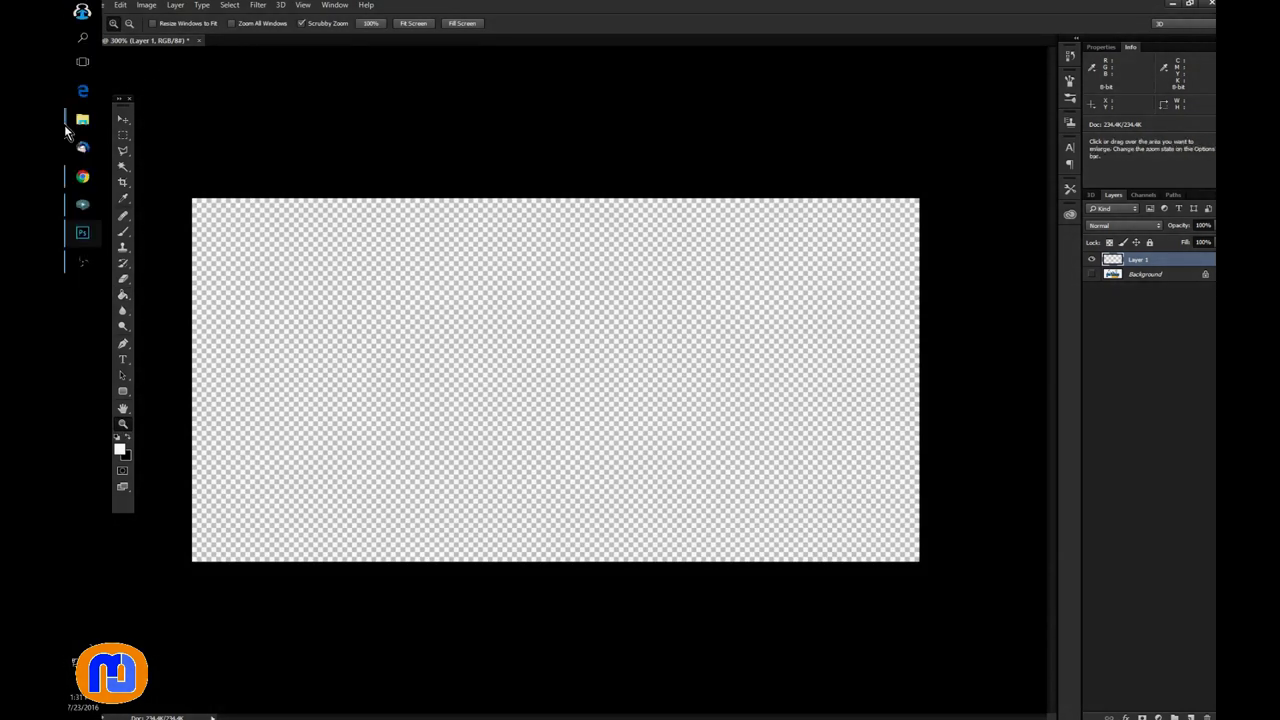
Step: In a new Chrome window, search Google for PIZZA SLICE
{"action": "mouse_move", "coordinate": [64, 124]}
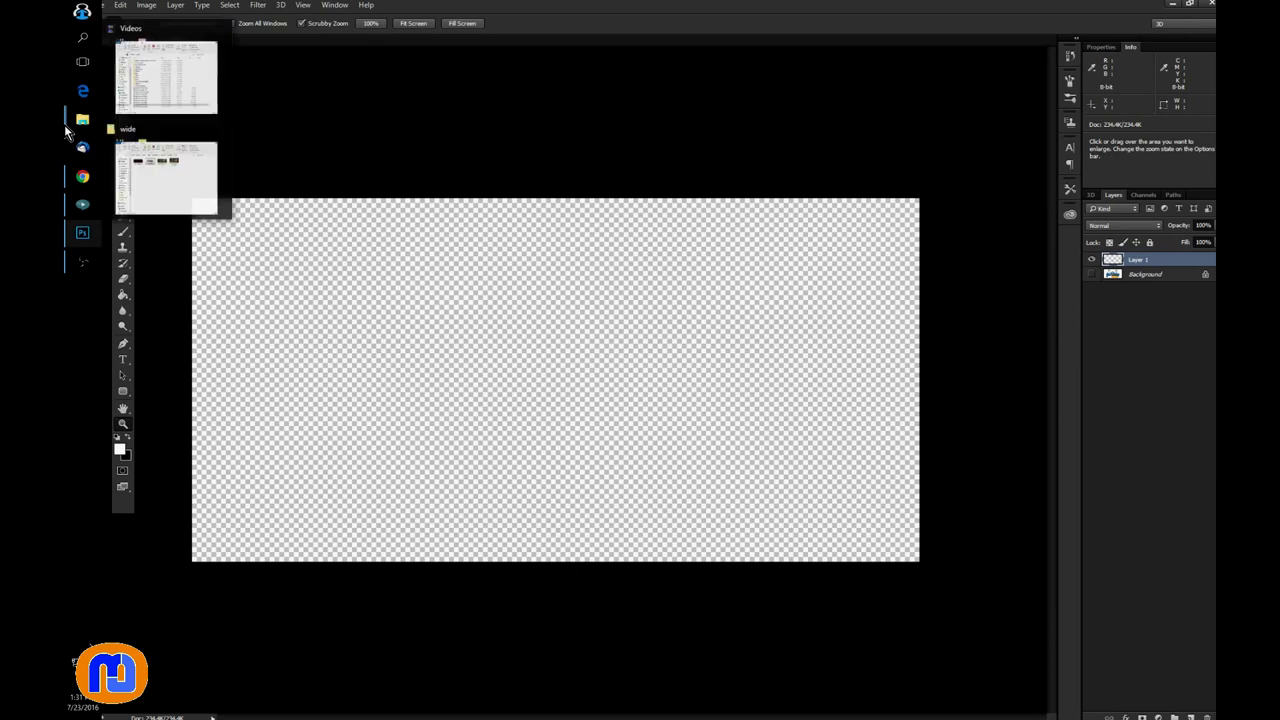
{"action": "right_click", "coordinate": [80, 174]}
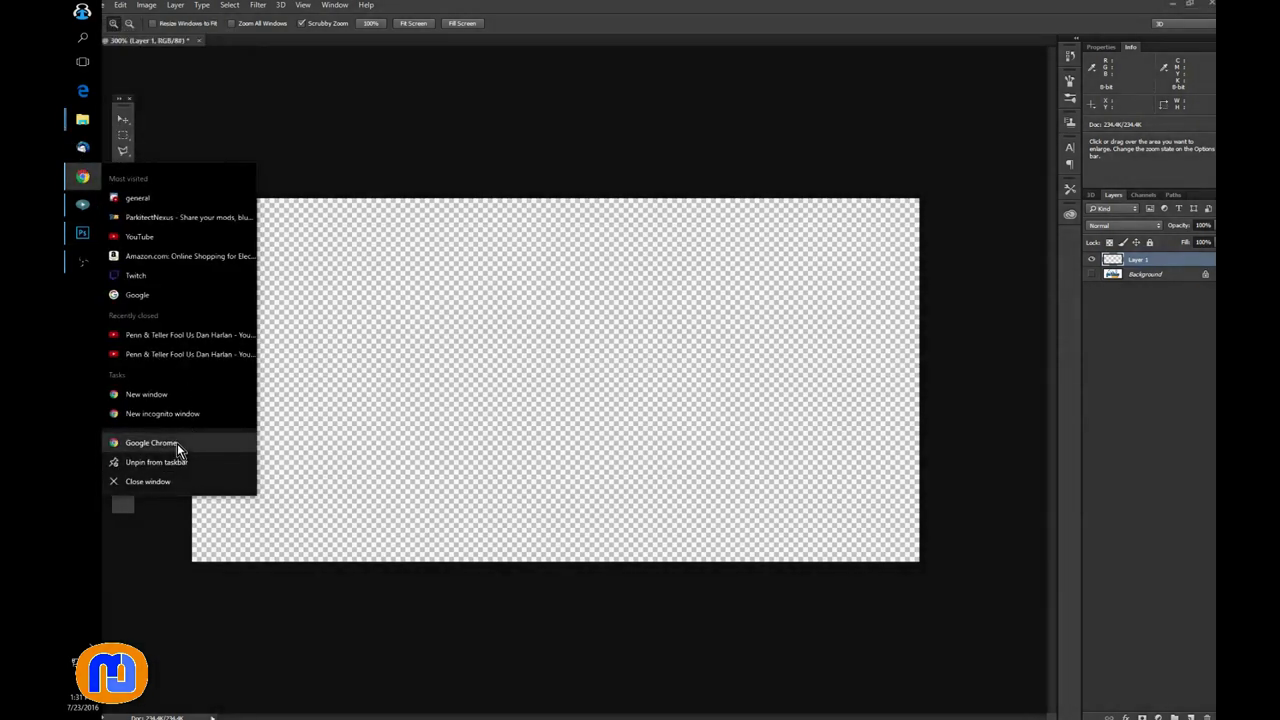
{"action": "left_click", "coordinate": [165, 394]}
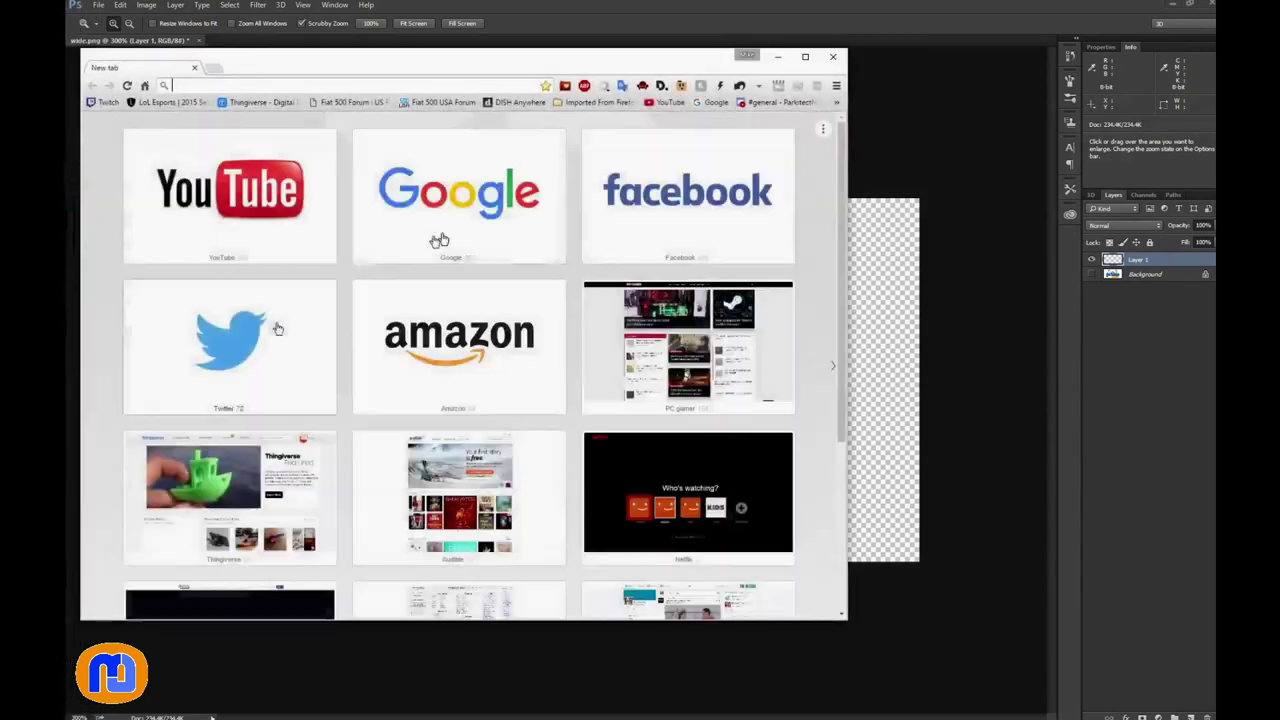
{"action": "left_click", "coordinate": [452, 224]}
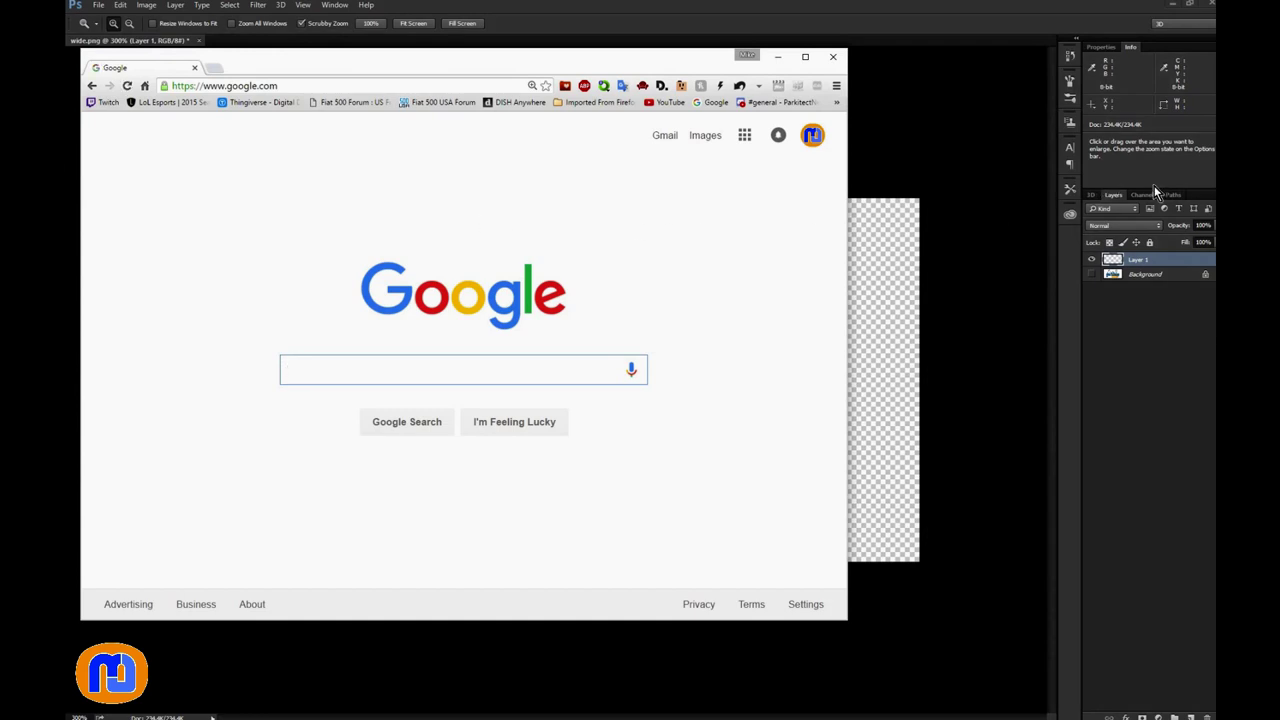
{"action": "type", "text": "PIZZA "}
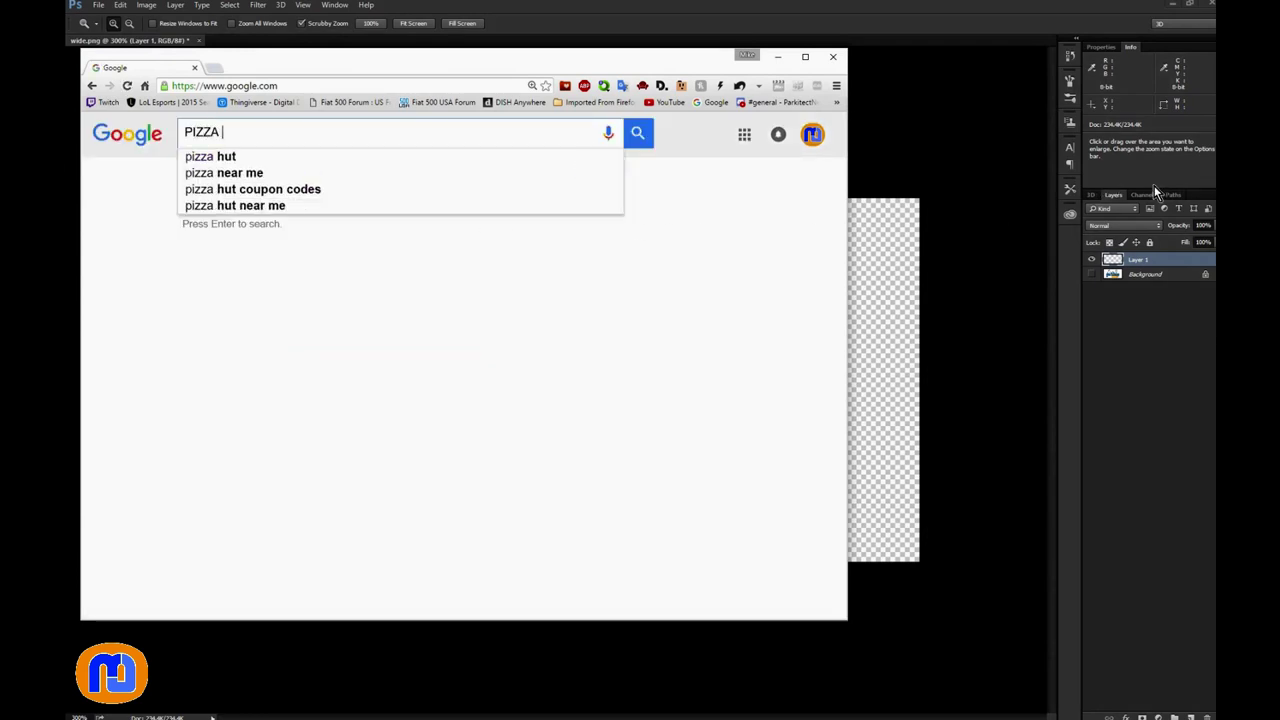
{"action": "type", "text": "SLICE"}
{"action": "key", "text": "Return"}
Step: Switch to image results and bring up the usage rights filter choices
{"action": "left_click", "coordinate": [237, 178]}
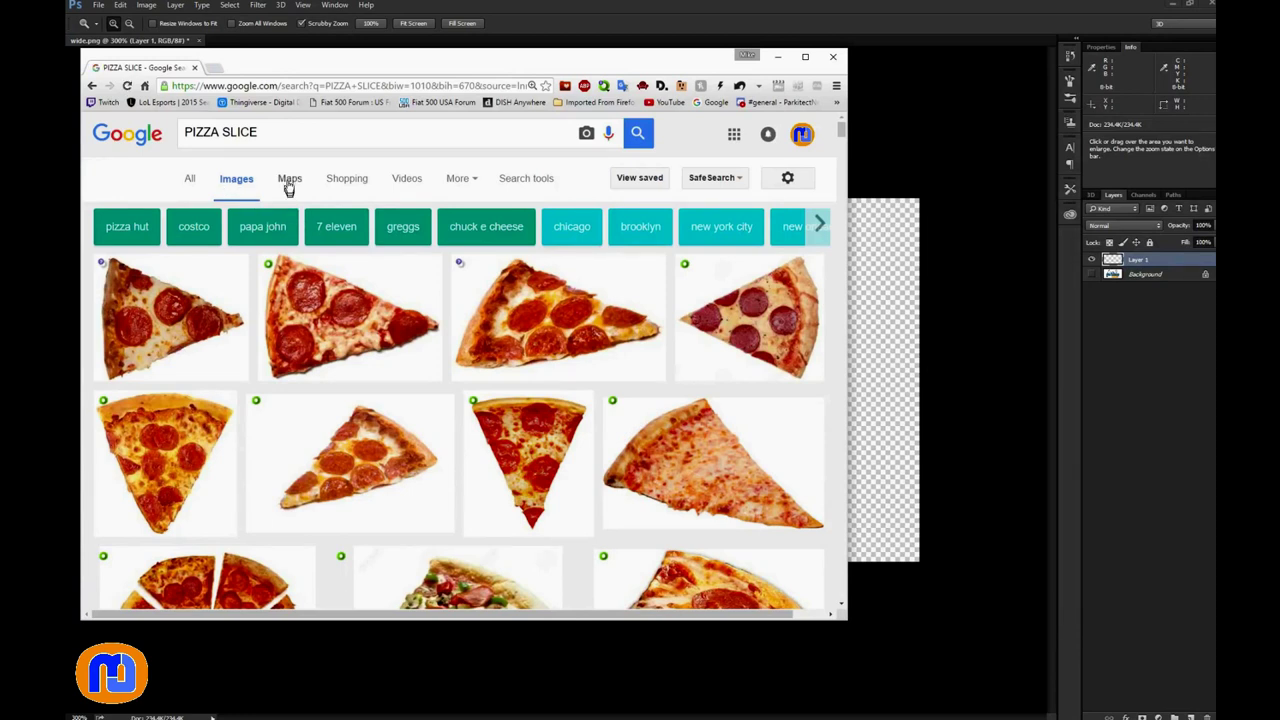
{"action": "left_click", "coordinate": [540, 180]}
{"action": "left_click", "coordinate": [516, 218]}
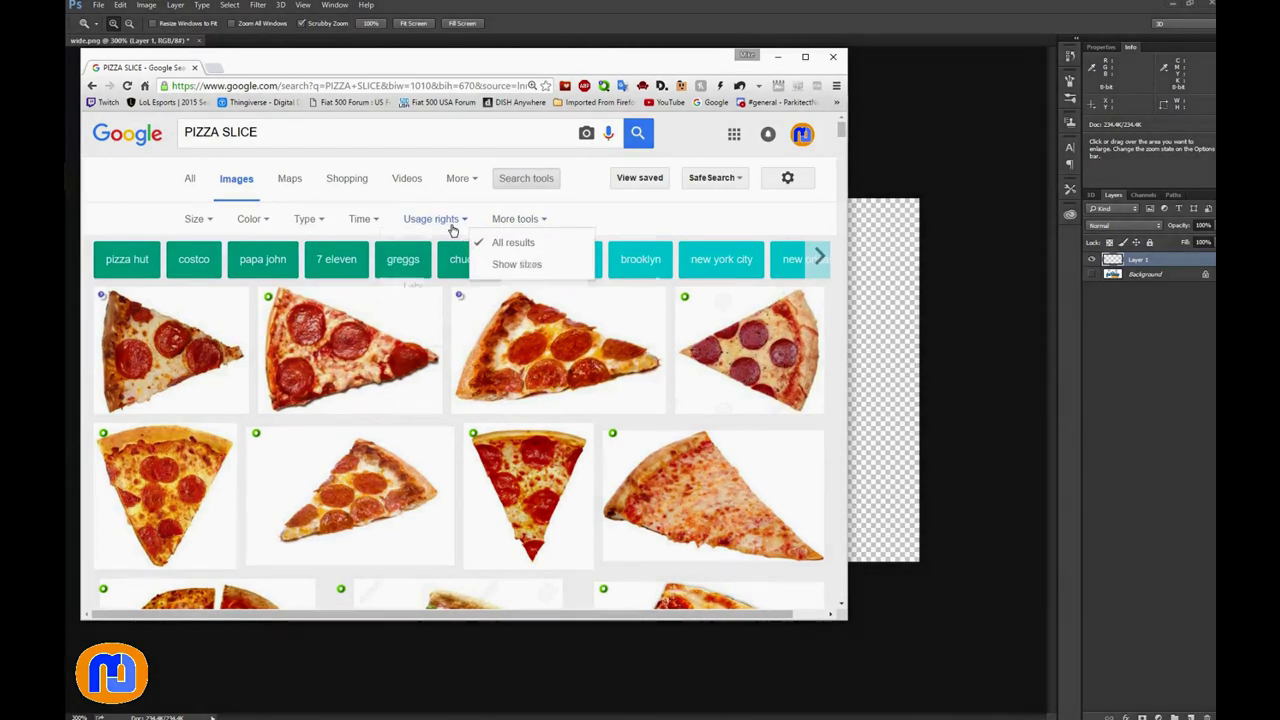
{"action": "left_click", "coordinate": [452, 222]}
Step: Limit results to images labeled for reuse with modification and browse through them
{"action": "left_click", "coordinate": [438, 268]}
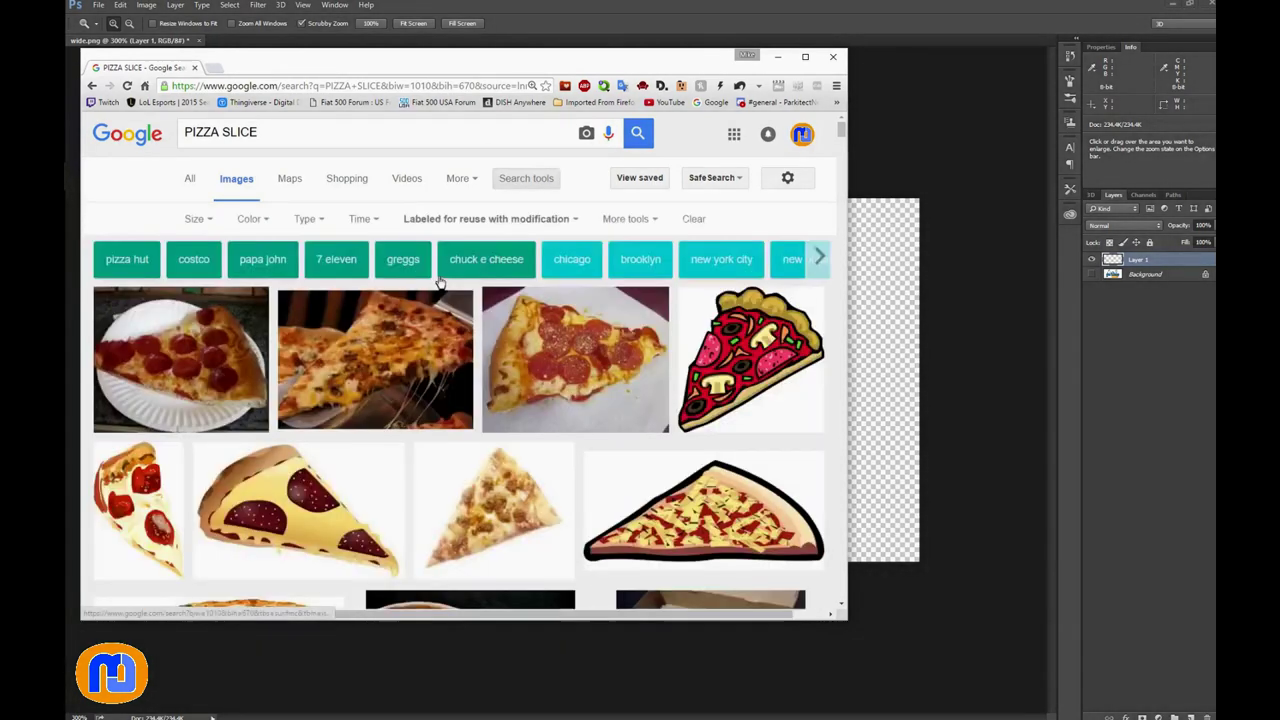
{"action": "scroll", "coordinate": [445, 275], "scroll_direction": "down", "scroll_amount": 4}
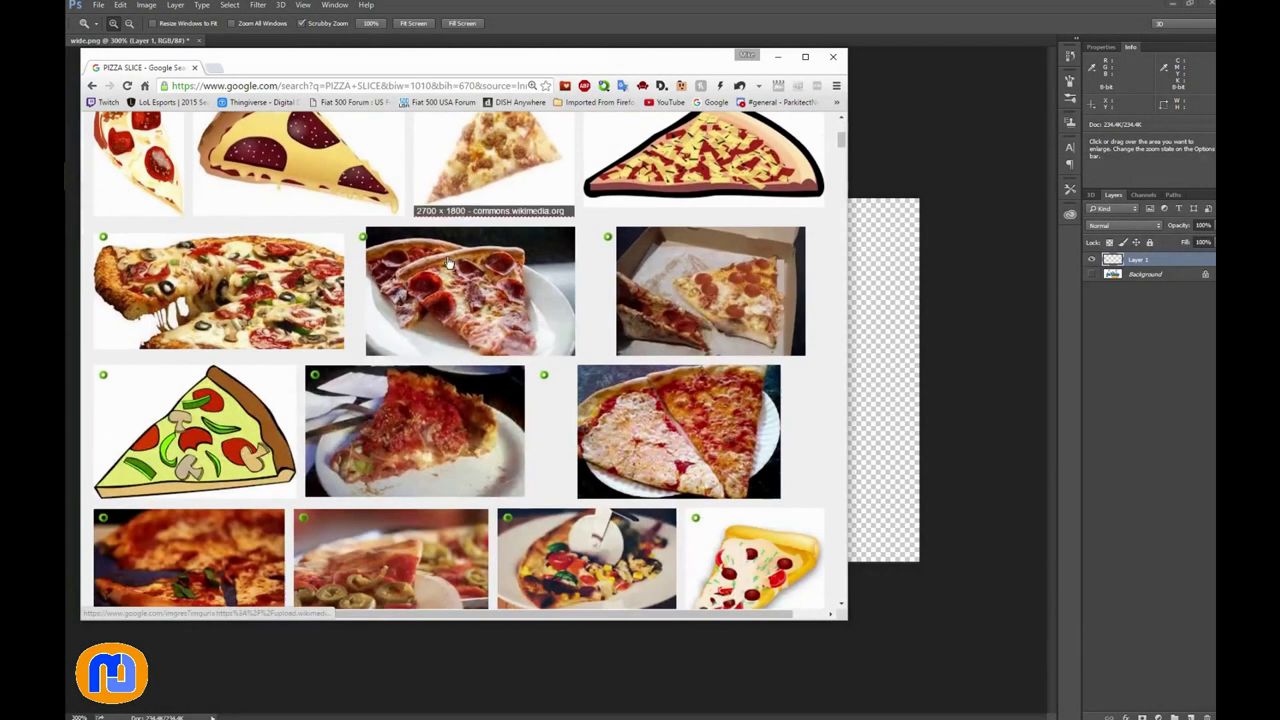
{"action": "scroll", "coordinate": [449, 262], "scroll_direction": "up", "scroll_amount": 1}
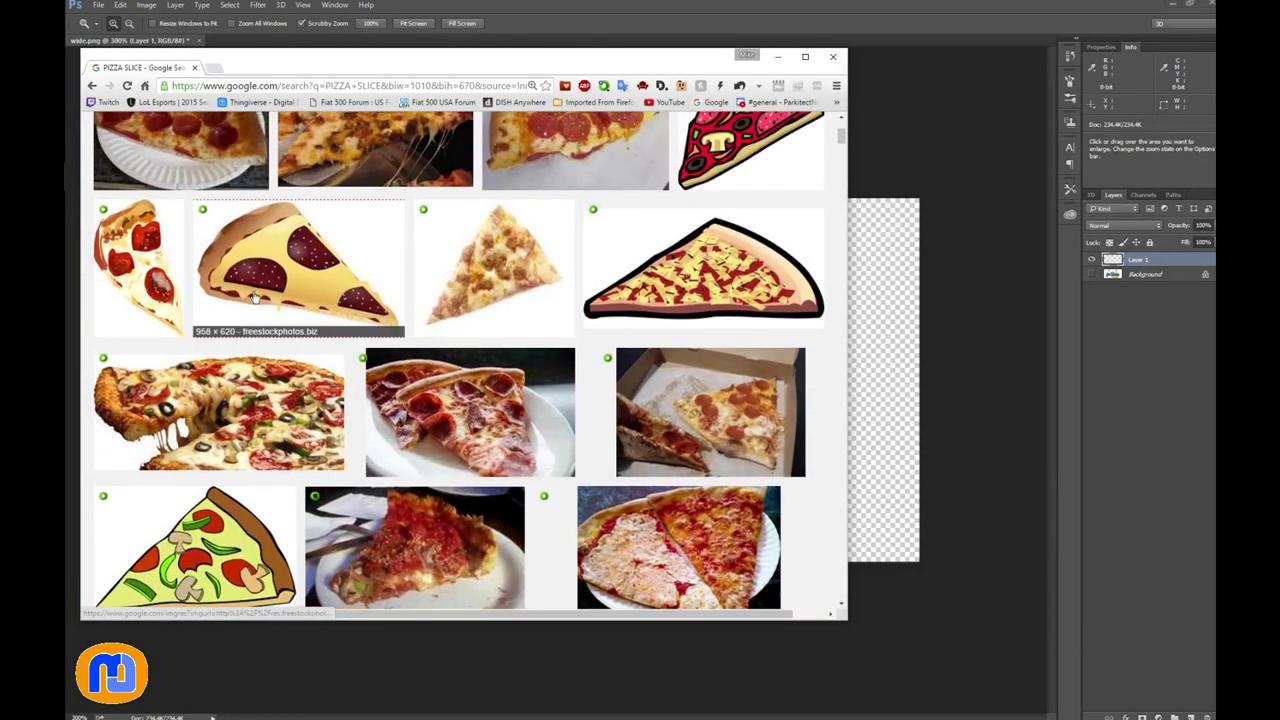
{"action": "scroll", "coordinate": [448, 288], "scroll_direction": "up", "scroll_amount": 2}
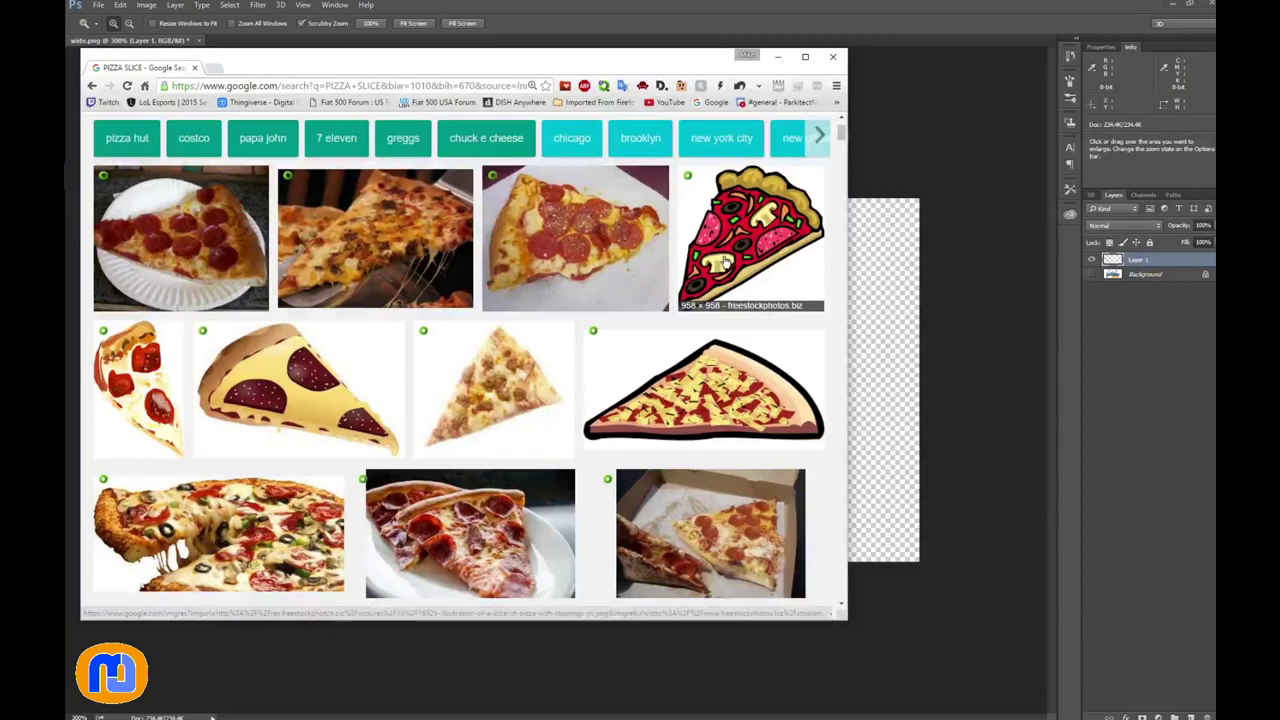
{"action": "scroll", "coordinate": [724, 260], "scroll_direction": "down", "scroll_amount": 3}
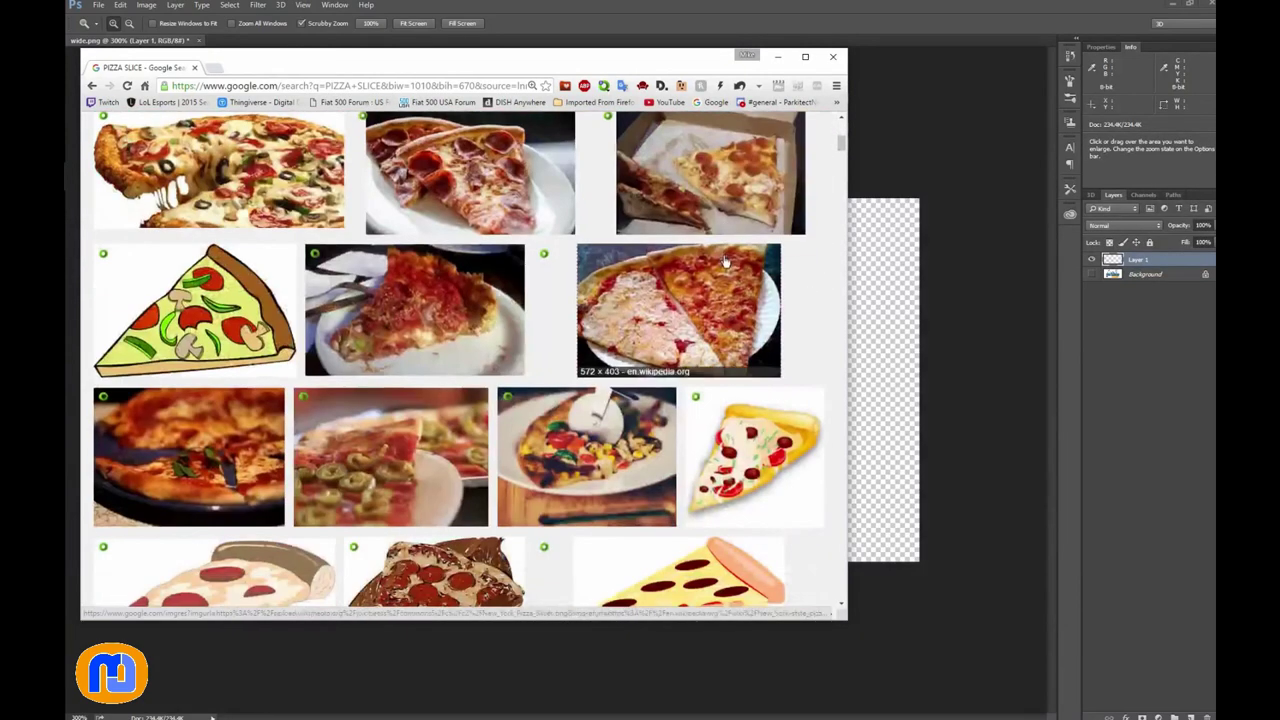
{"action": "scroll", "coordinate": [725, 260], "scroll_direction": "down", "scroll_amount": 5}
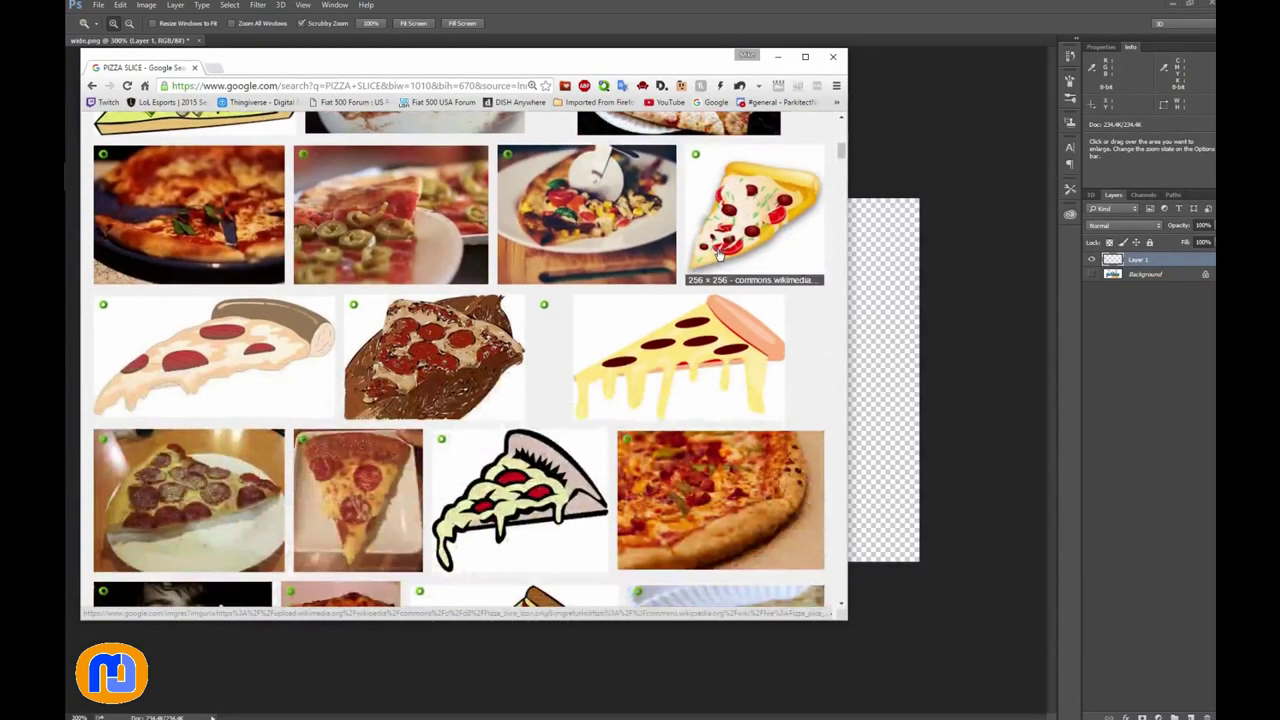
{"action": "scroll", "coordinate": [716, 254], "scroll_direction": "down", "scroll_amount": 3}
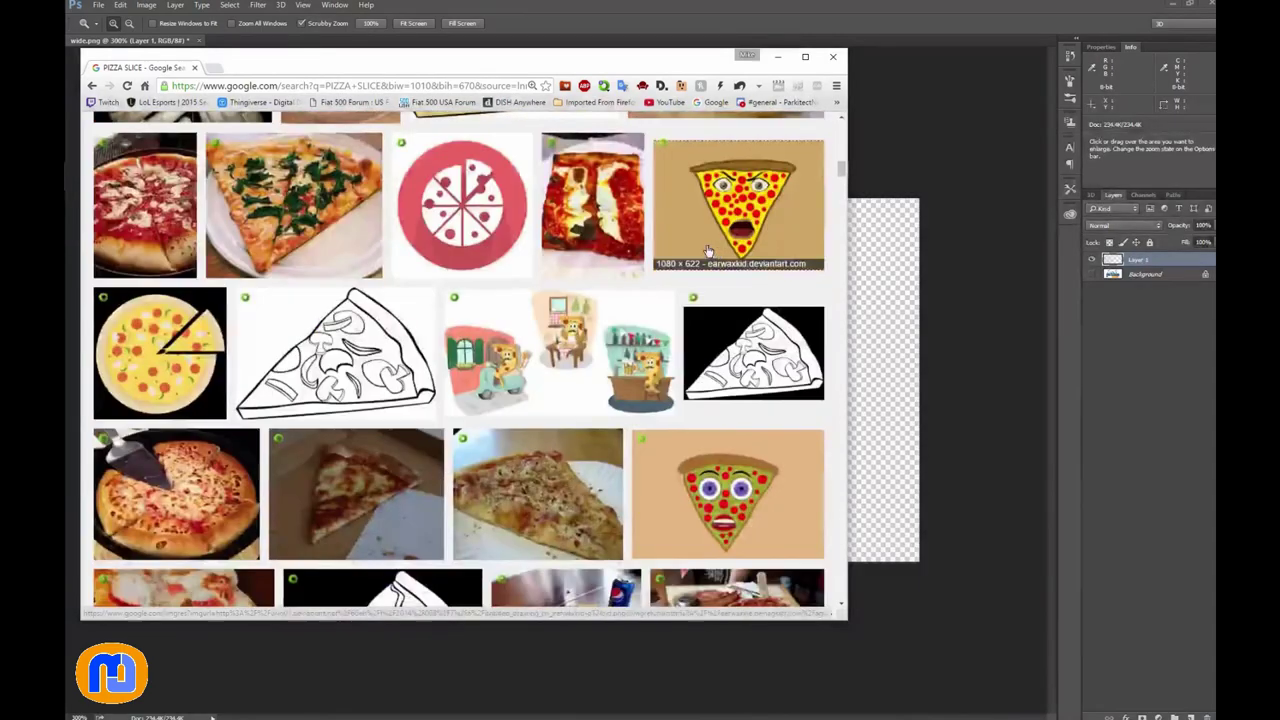
{"action": "scroll", "coordinate": [712, 254], "scroll_direction": "down", "scroll_amount": 2}
{"action": "scroll", "coordinate": [699, 248], "scroll_direction": "down", "scroll_amount": 6}
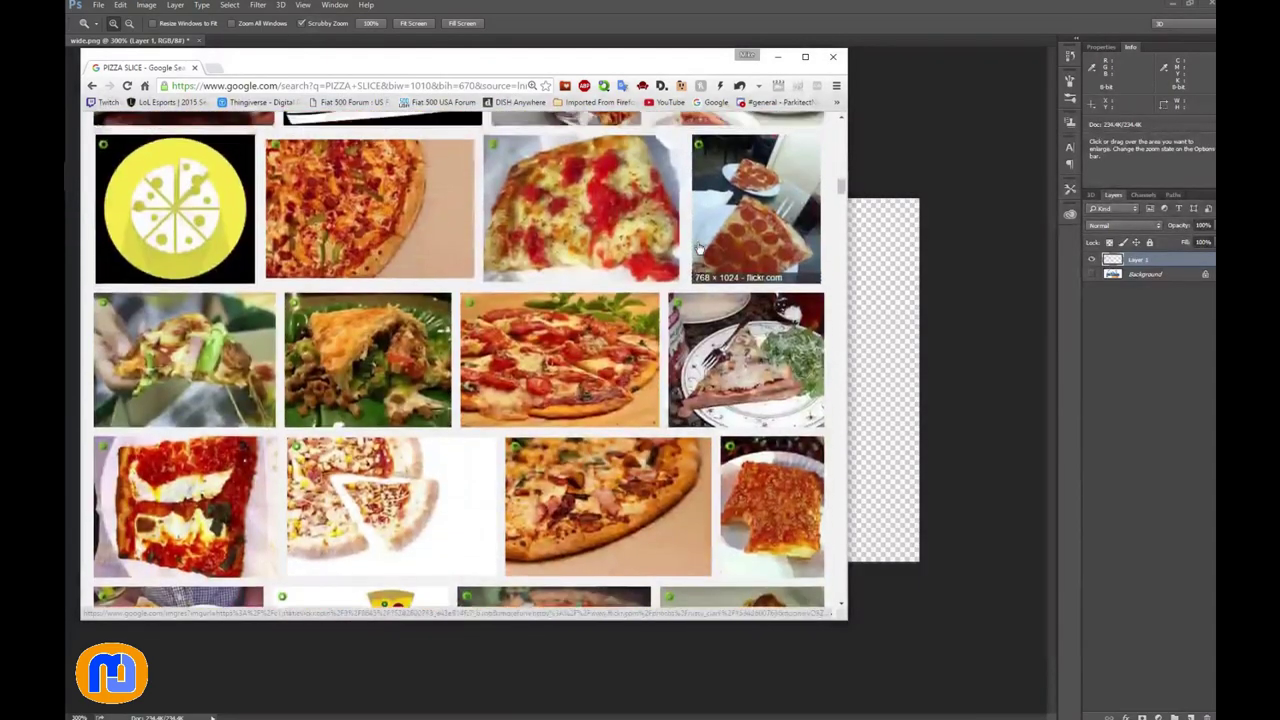
{"action": "scroll", "coordinate": [699, 248], "scroll_direction": "down", "scroll_amount": 3}
{"action": "scroll", "coordinate": [699, 248], "scroll_direction": "down", "scroll_amount": 3}
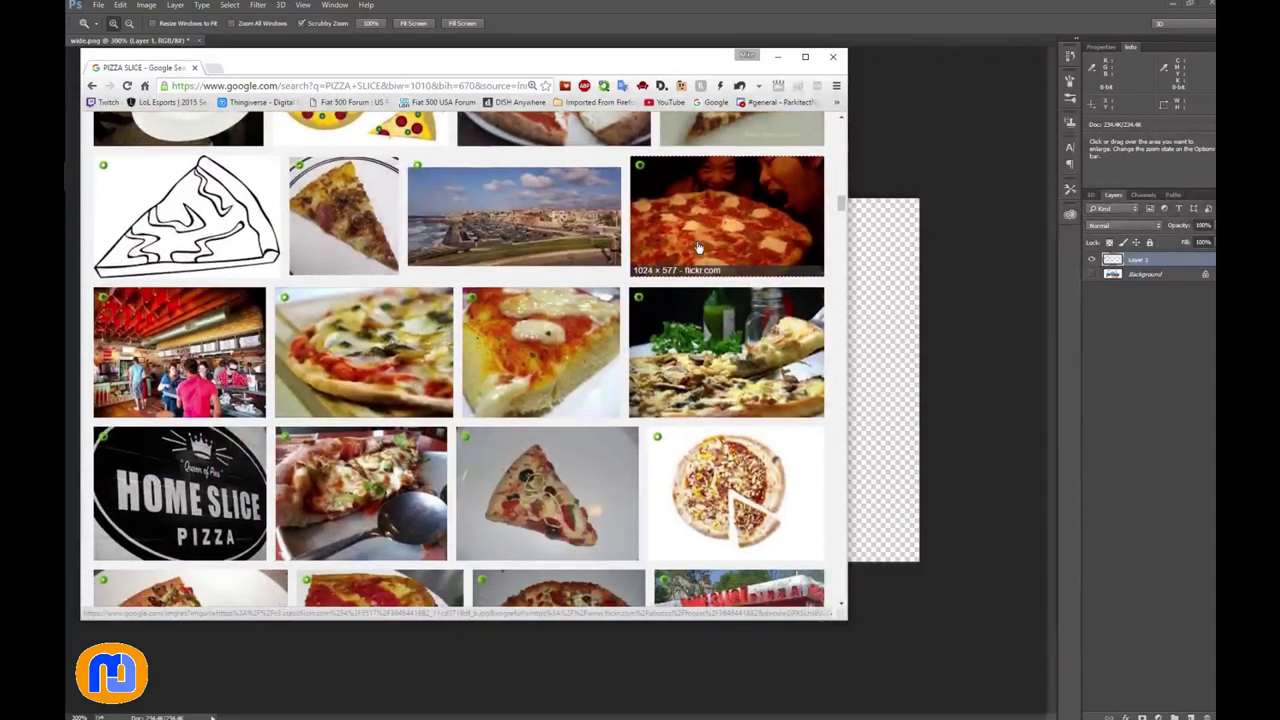
{"action": "scroll", "coordinate": [699, 248], "scroll_direction": "down", "scroll_amount": 5}
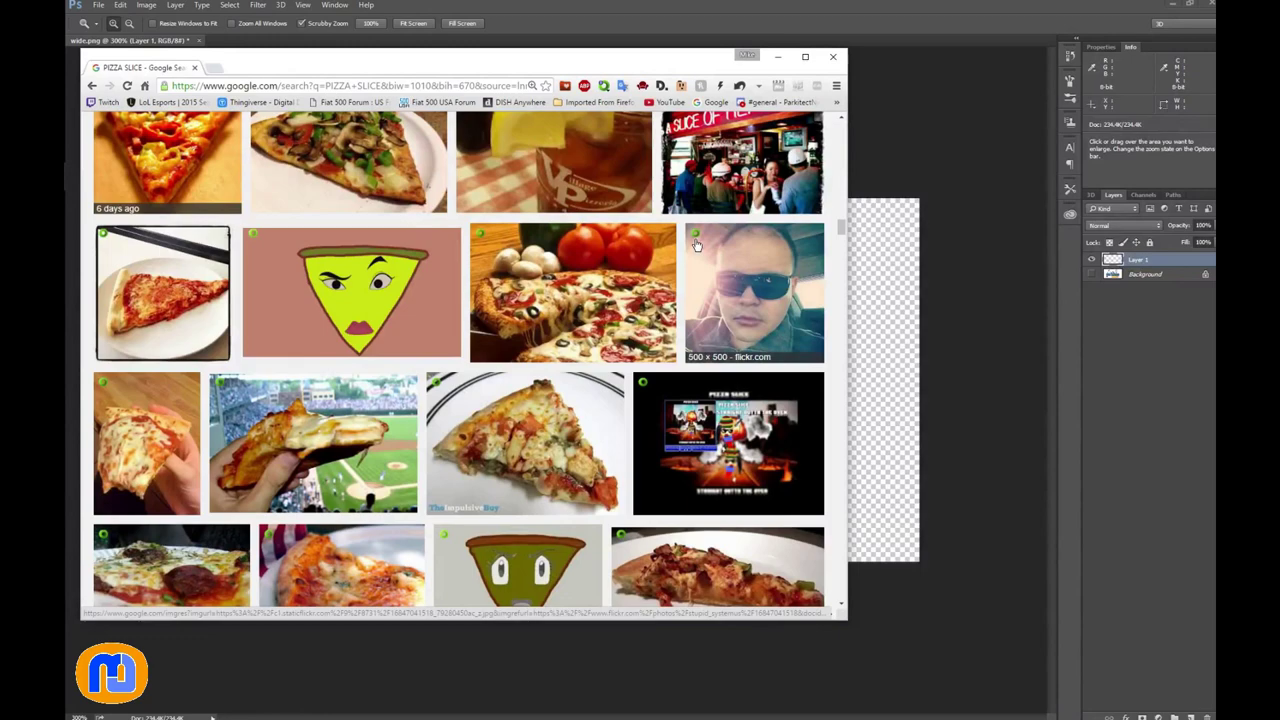
{"action": "scroll", "coordinate": [697, 245], "scroll_direction": "down", "scroll_amount": 10}
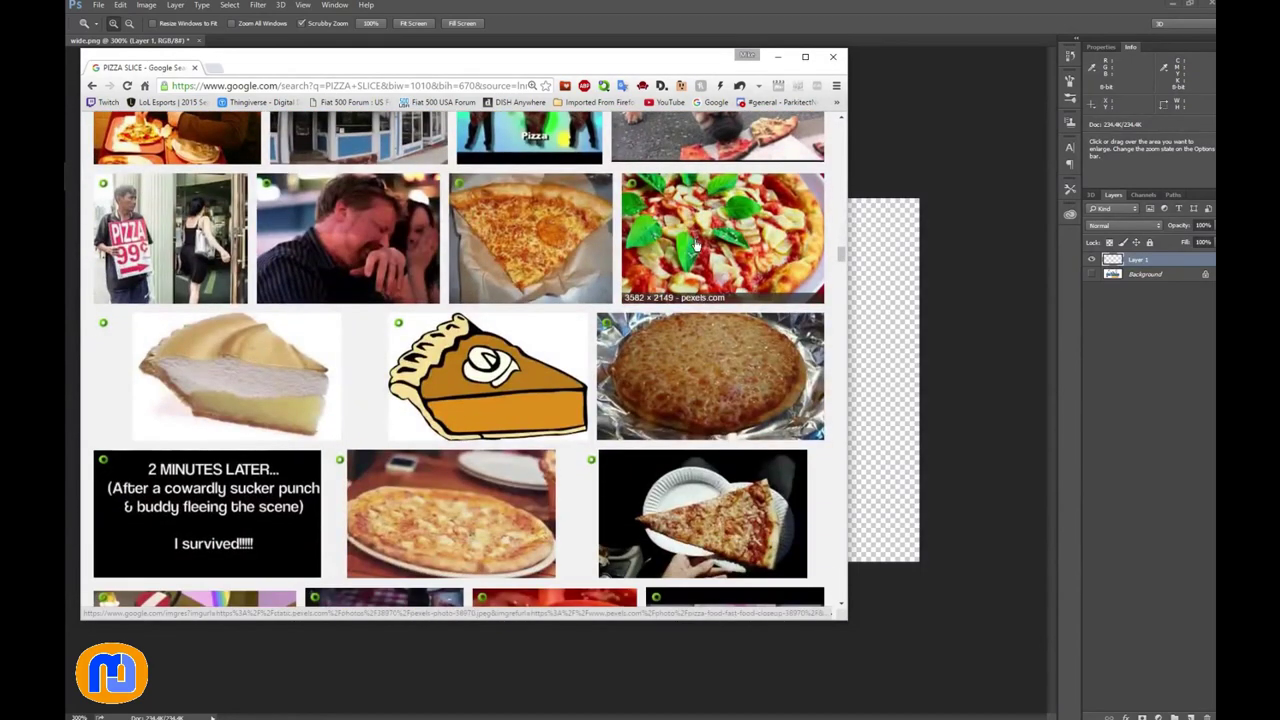
{"action": "scroll", "coordinate": [697, 245], "scroll_direction": "down", "scroll_amount": 3}
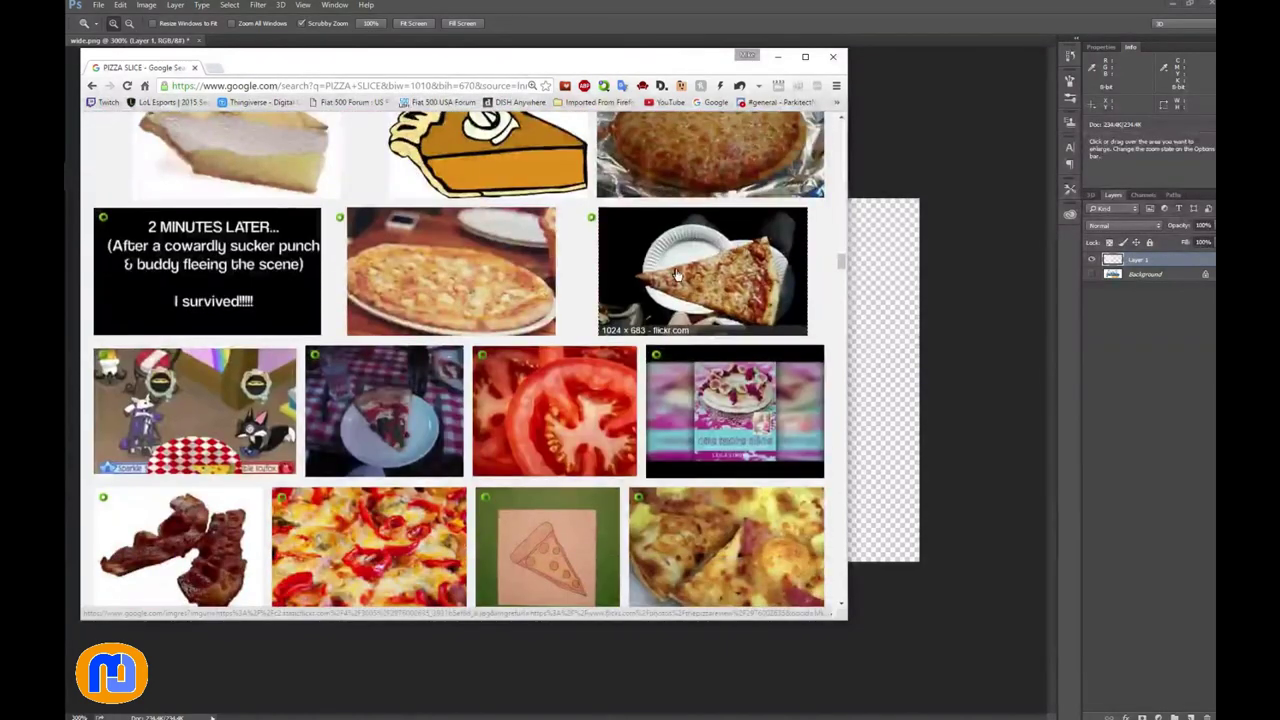
{"action": "scroll", "coordinate": [677, 270], "scroll_direction": "down", "scroll_amount": 8}
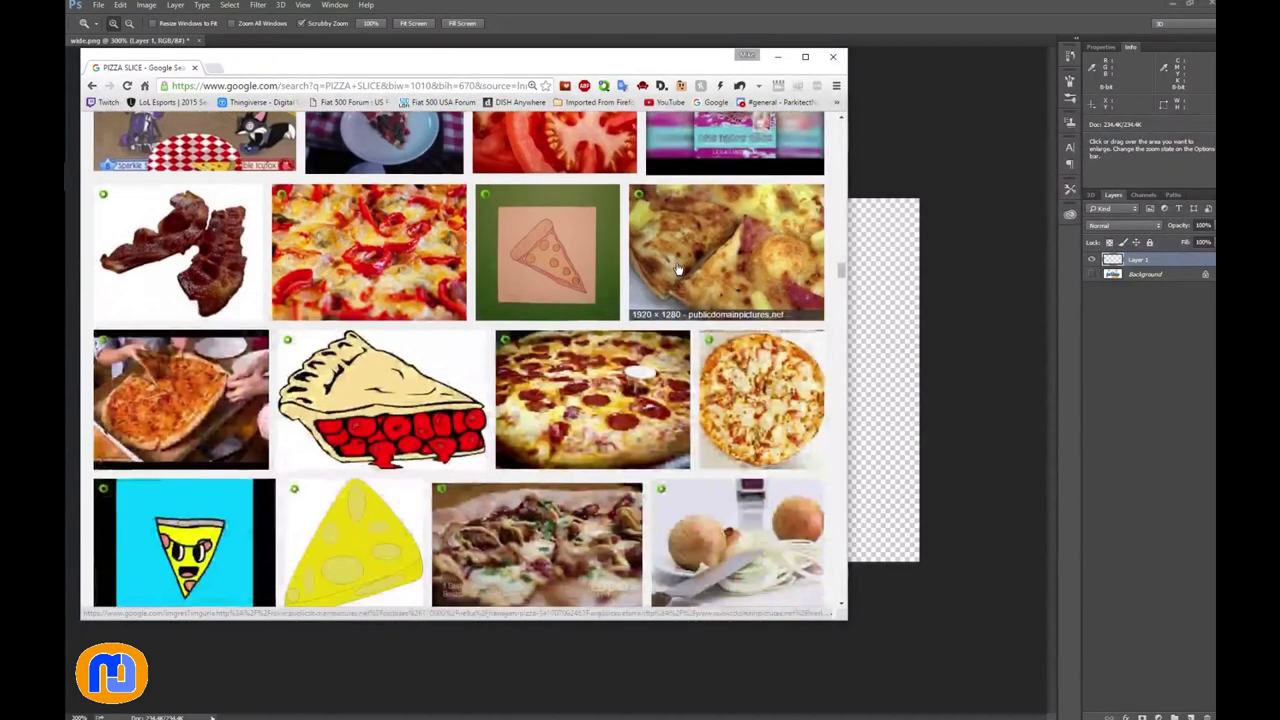
{"action": "scroll", "coordinate": [677, 270], "scroll_direction": "down", "scroll_amount": 7}
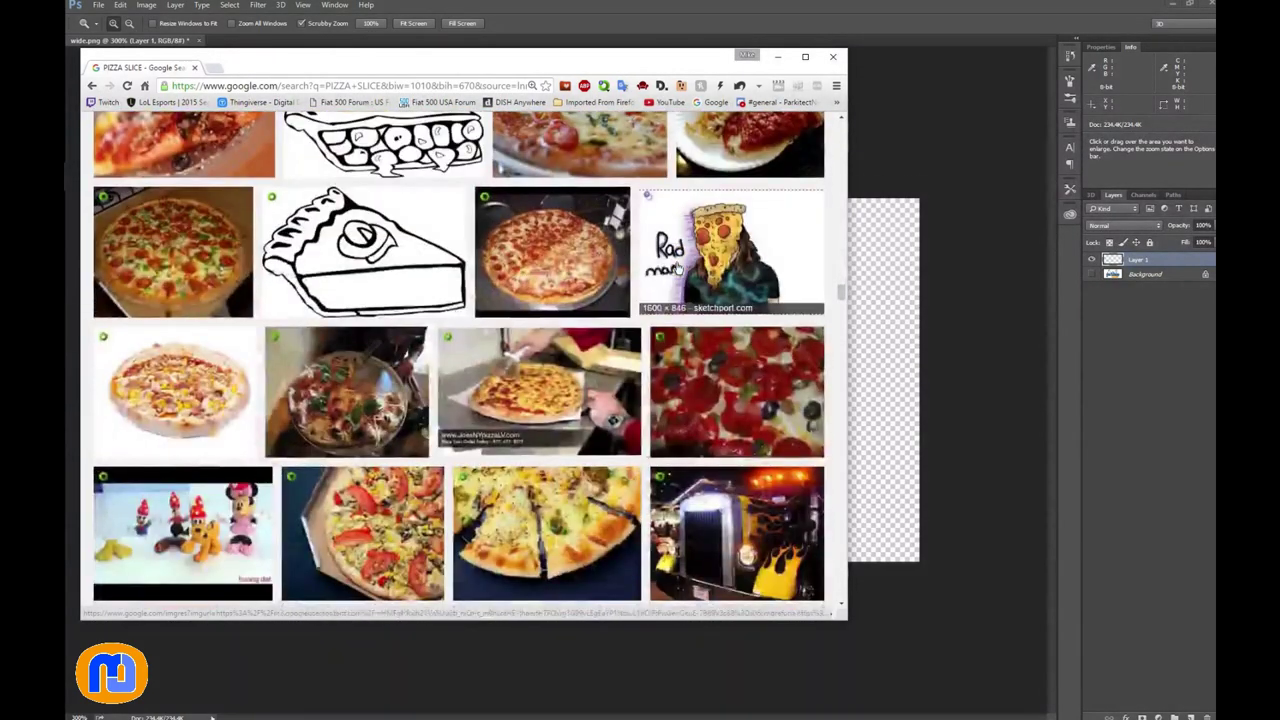
{"action": "scroll", "coordinate": [677, 270], "scroll_direction": "down", "scroll_amount": 3}
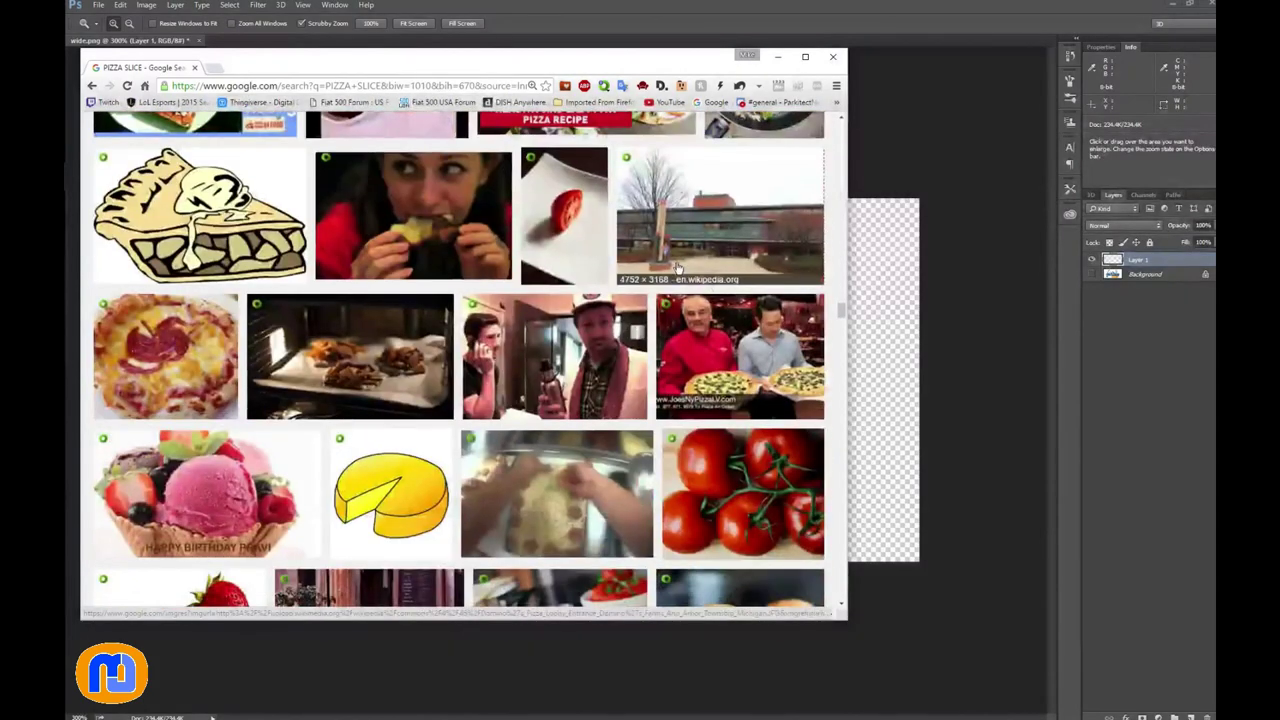
{"action": "scroll", "coordinate": [846, 316], "scroll_direction": "down", "scroll_amount": 10}
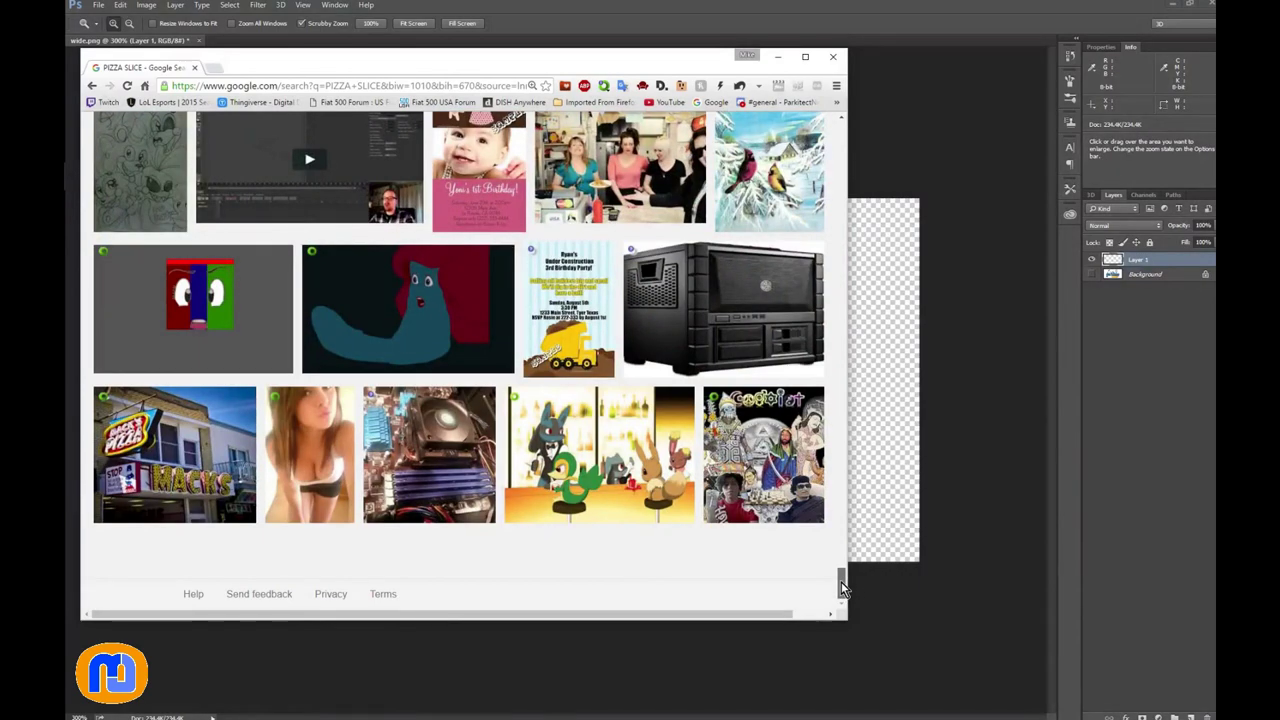
{"action": "left_click_drag", "start_coordinate": [842, 588], "coordinate": [856, 112]}
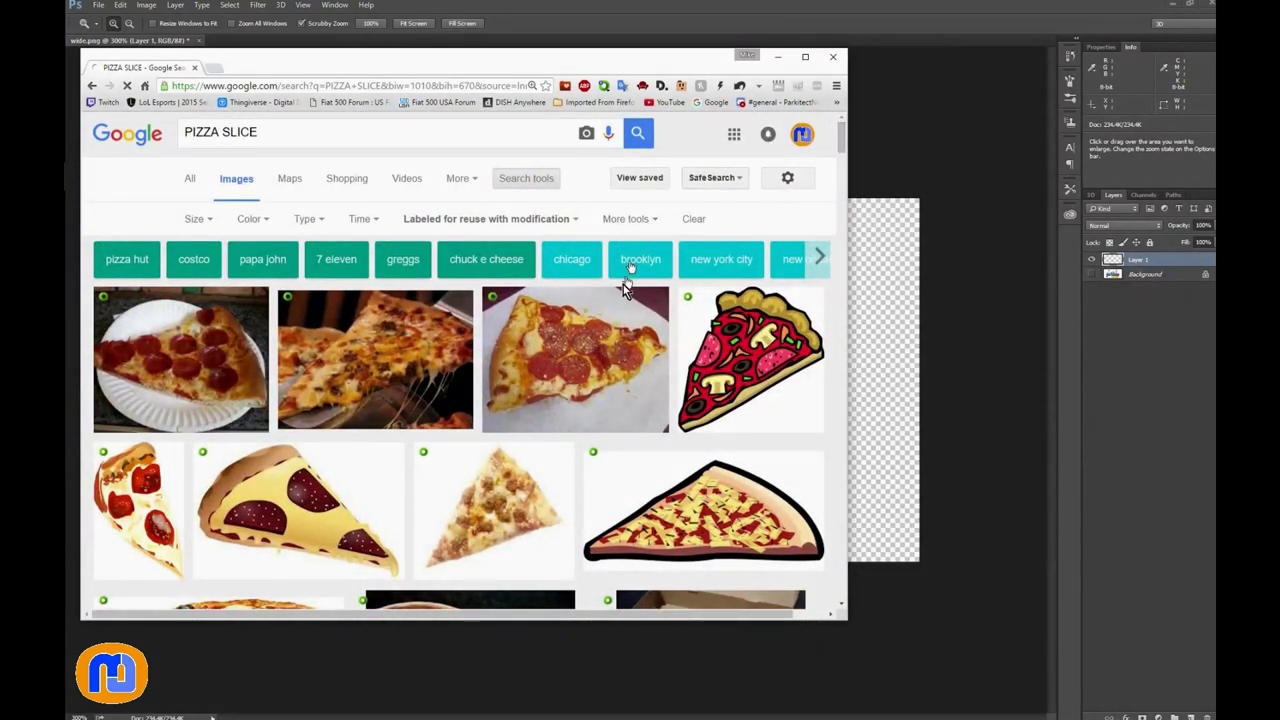
Step: Copy the Fat Slice pepperoni photo from its preview and return to Photoshop
{"action": "left_click", "coordinate": [576, 359]}
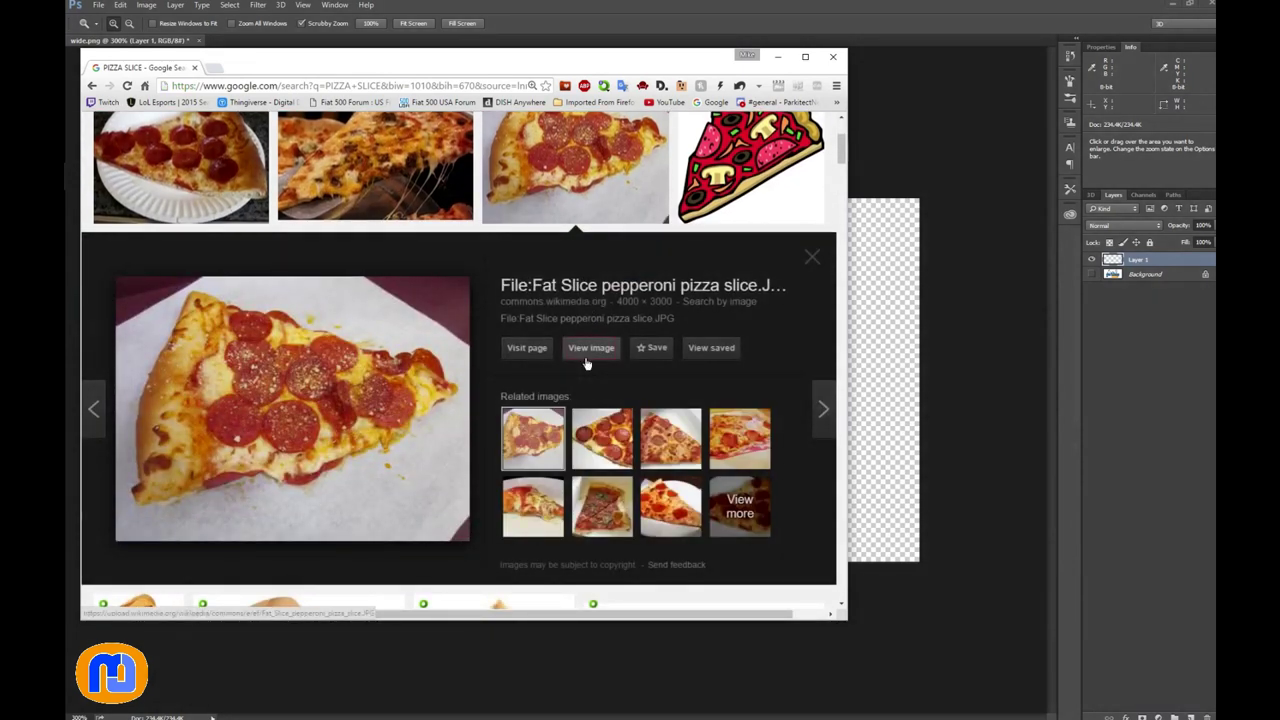
{"action": "right_click", "coordinate": [249, 401]}
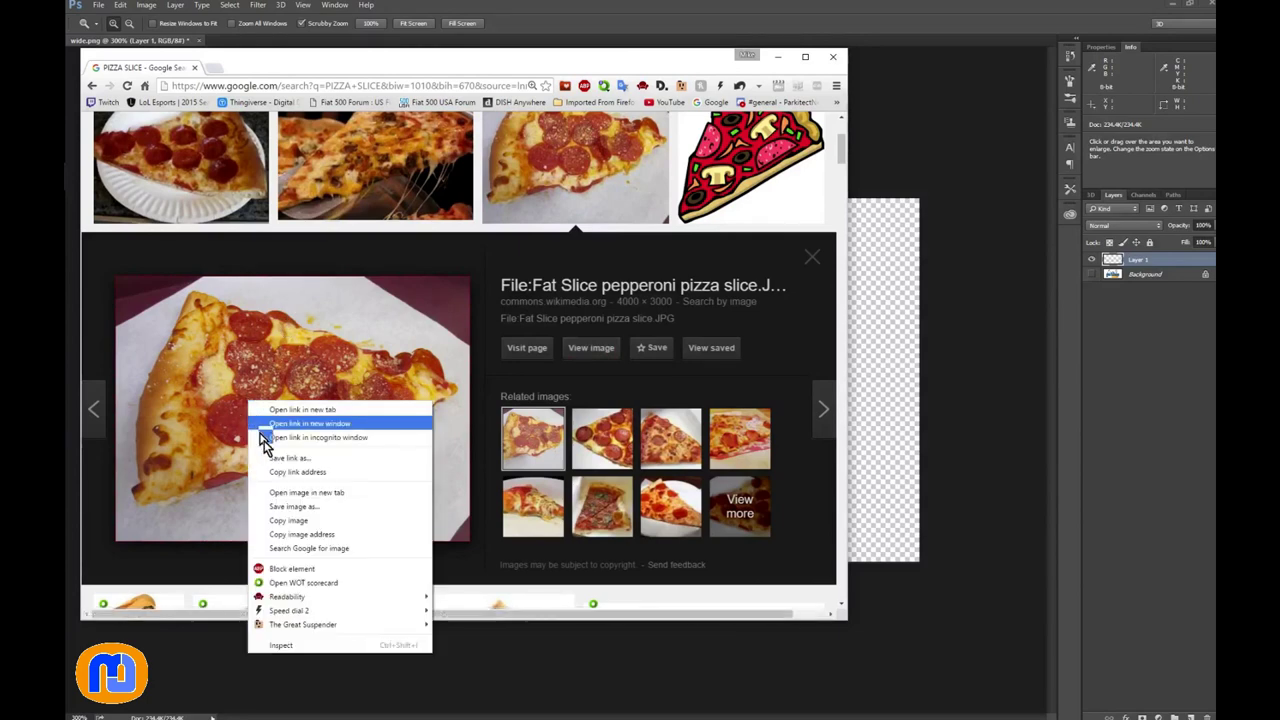
{"action": "left_click", "coordinate": [289, 522]}
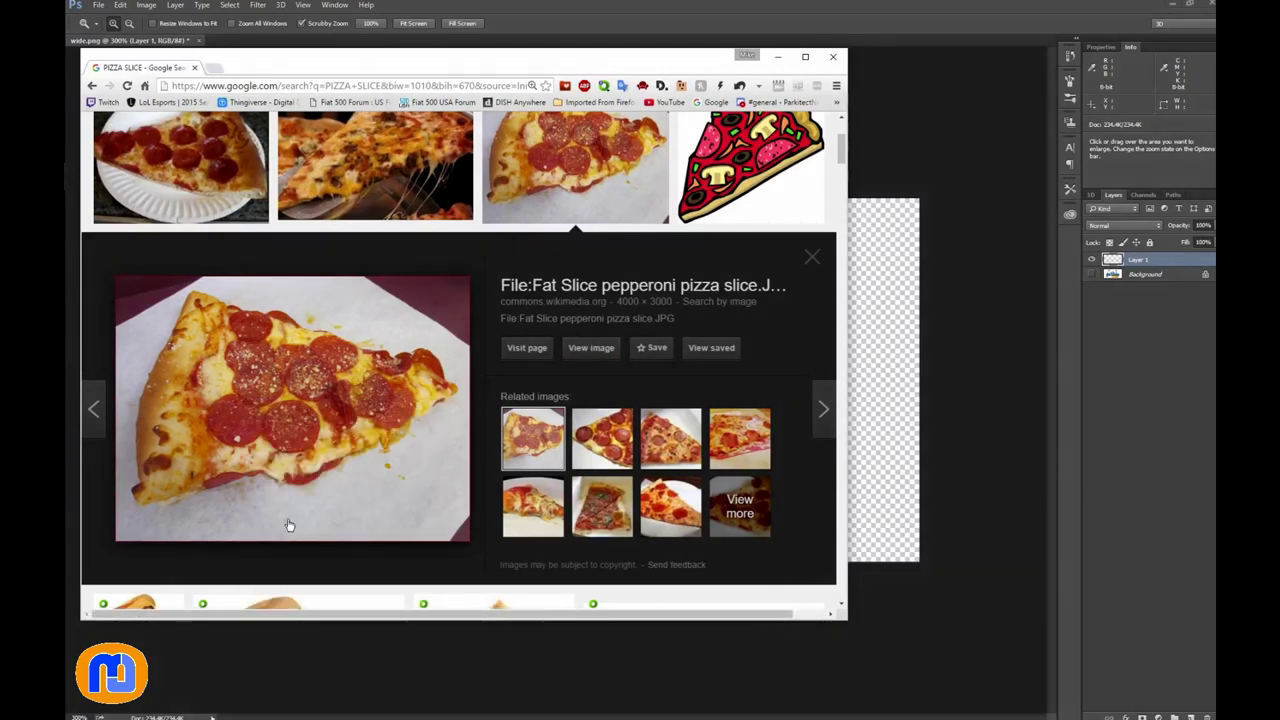
{"action": "left_click", "coordinate": [302, 672]}
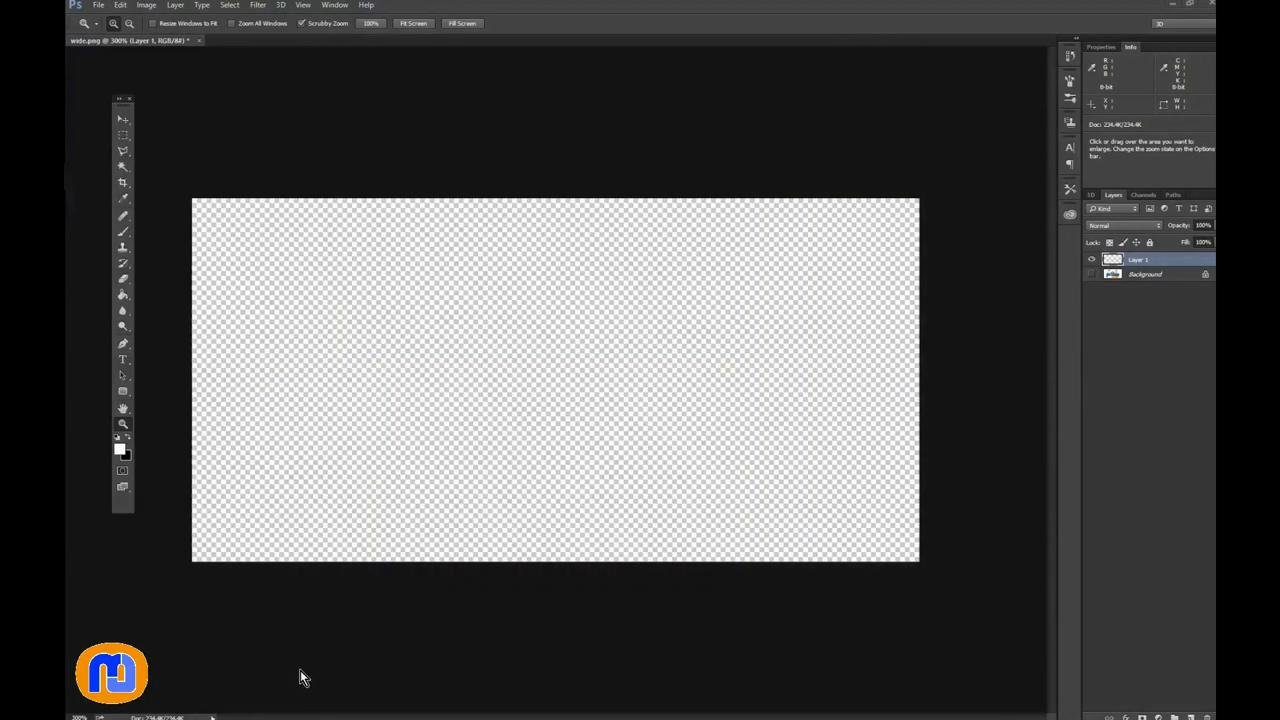
Step: Paste the pizza photo into a new 4000×3000 clipboard-sized document and auto-brighten it
{"action": "left_click", "coordinate": [98, 5]}
{"action": "left_click", "coordinate": [110, 22]}
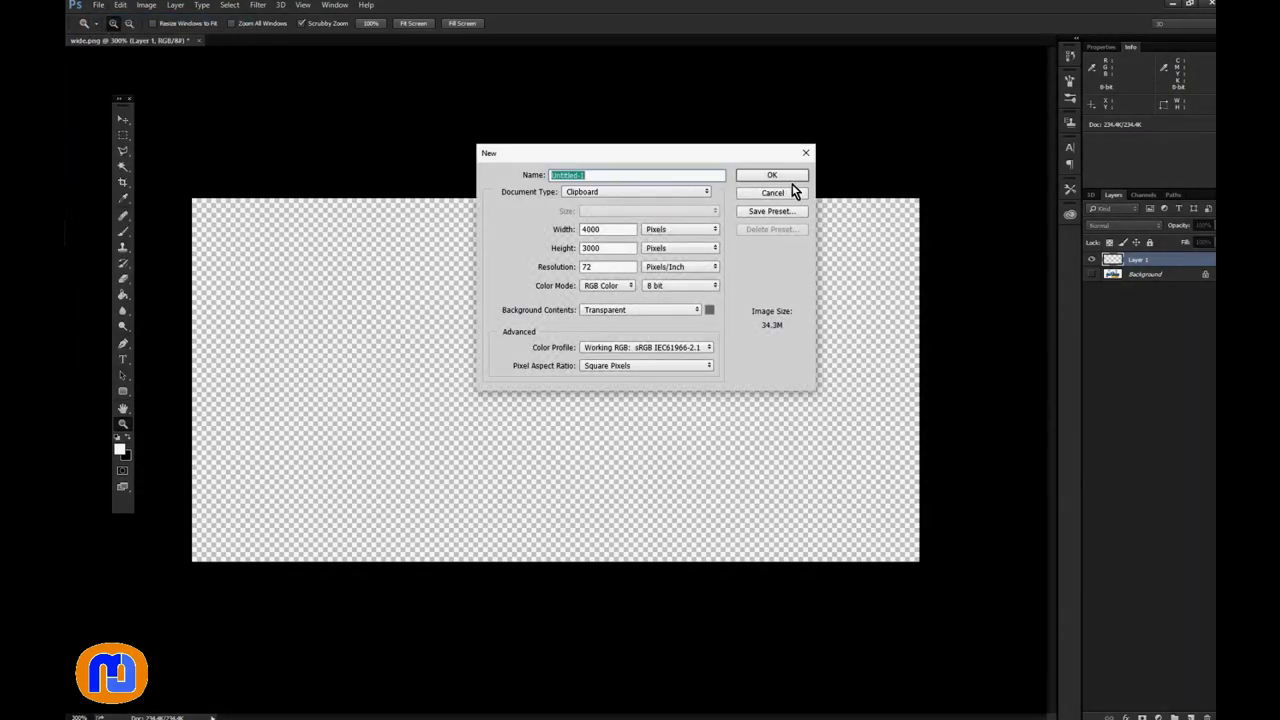
{"action": "left_click", "coordinate": [790, 177]}
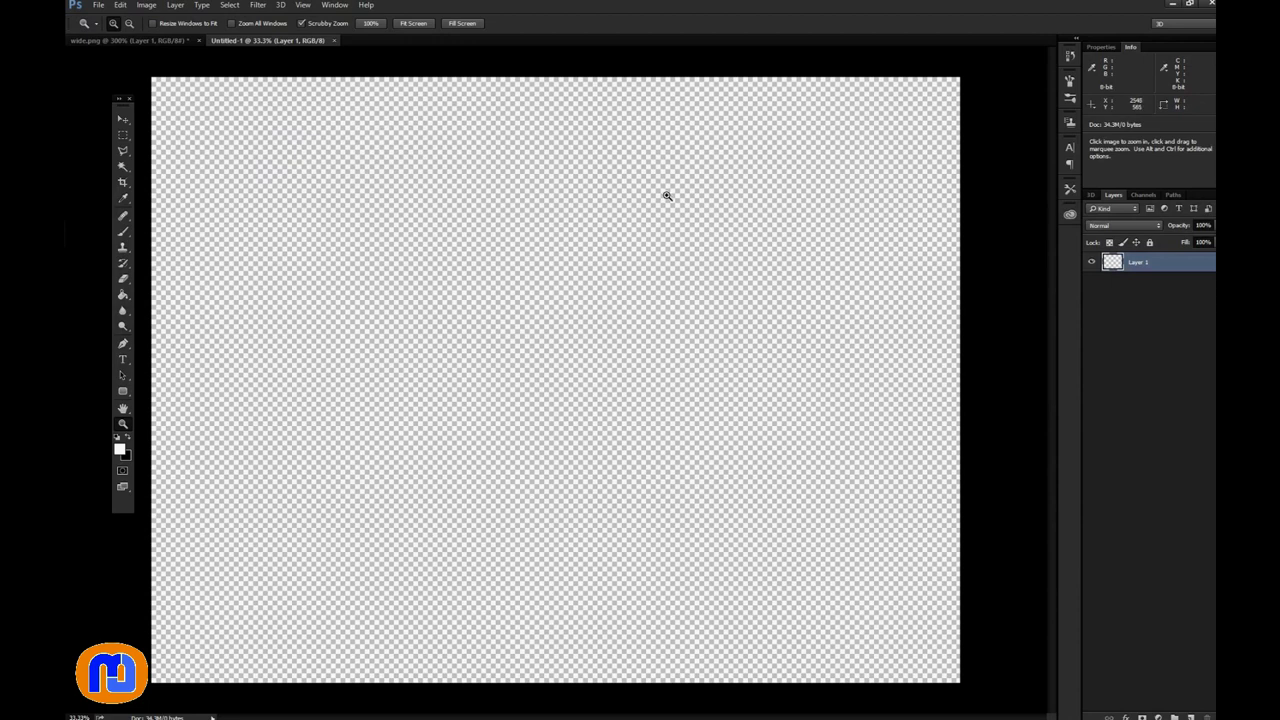
{"action": "key", "text": "ctrl+v"}
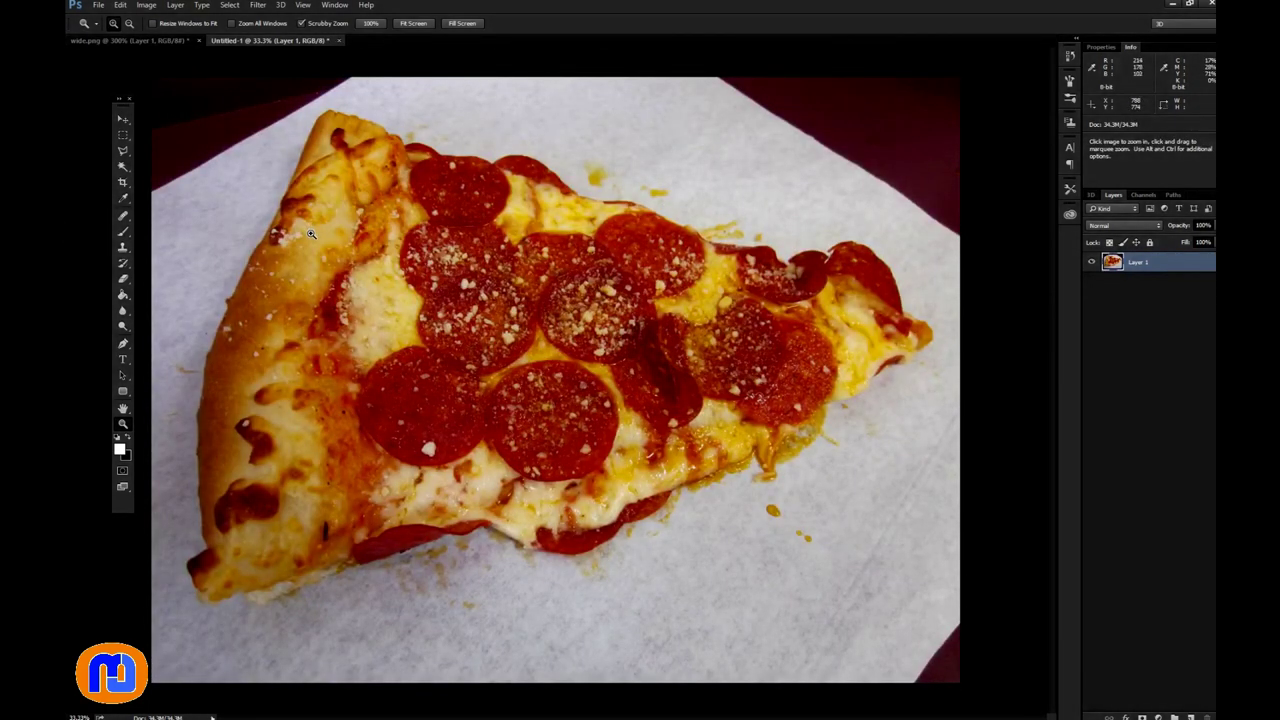
{"action": "key", "text": "ctrl+shift+l"}
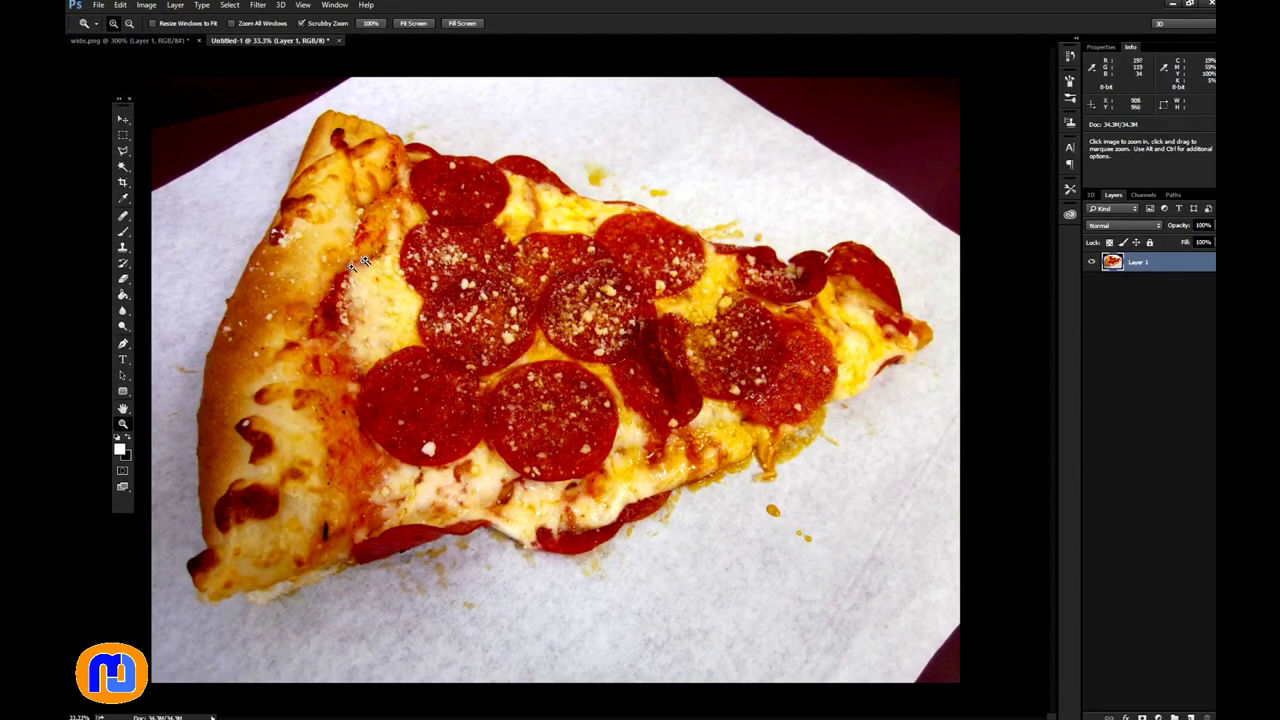
Step: Erase the dark corners and top edge with a 343 px Background Eraser
{"action": "left_click", "coordinate": [124, 279]}
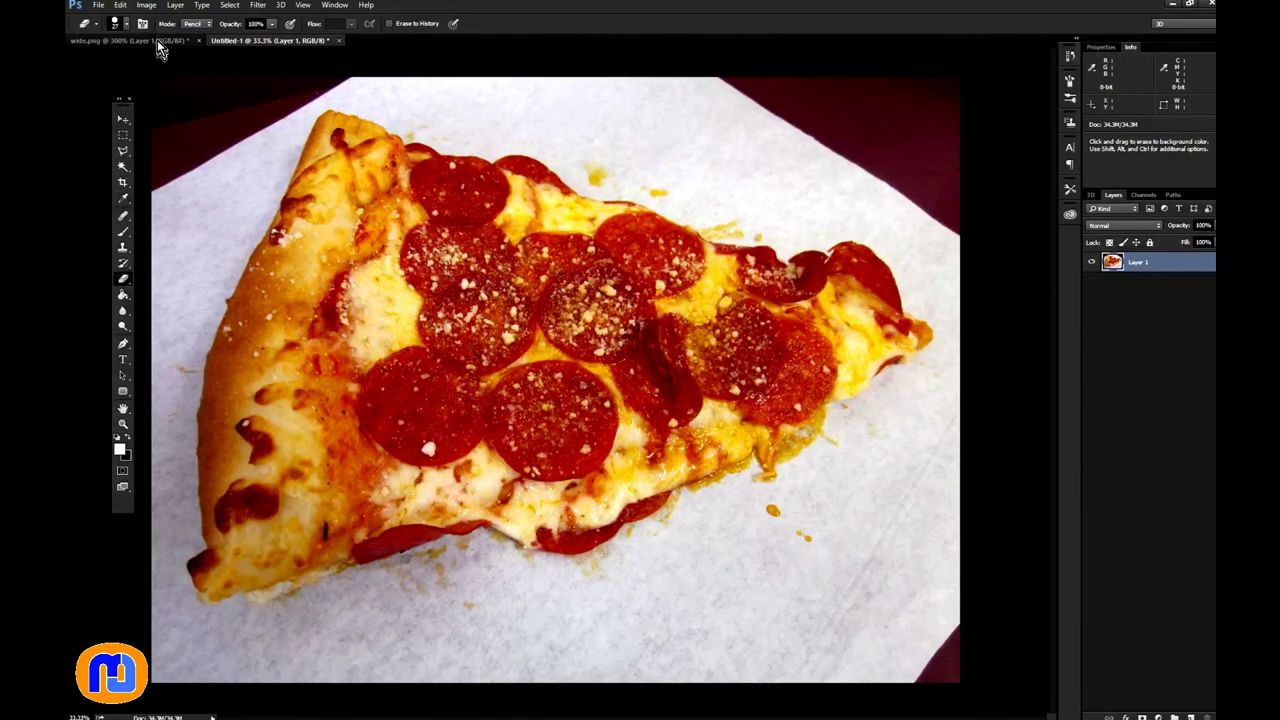
{"action": "left_click", "coordinate": [125, 24]}
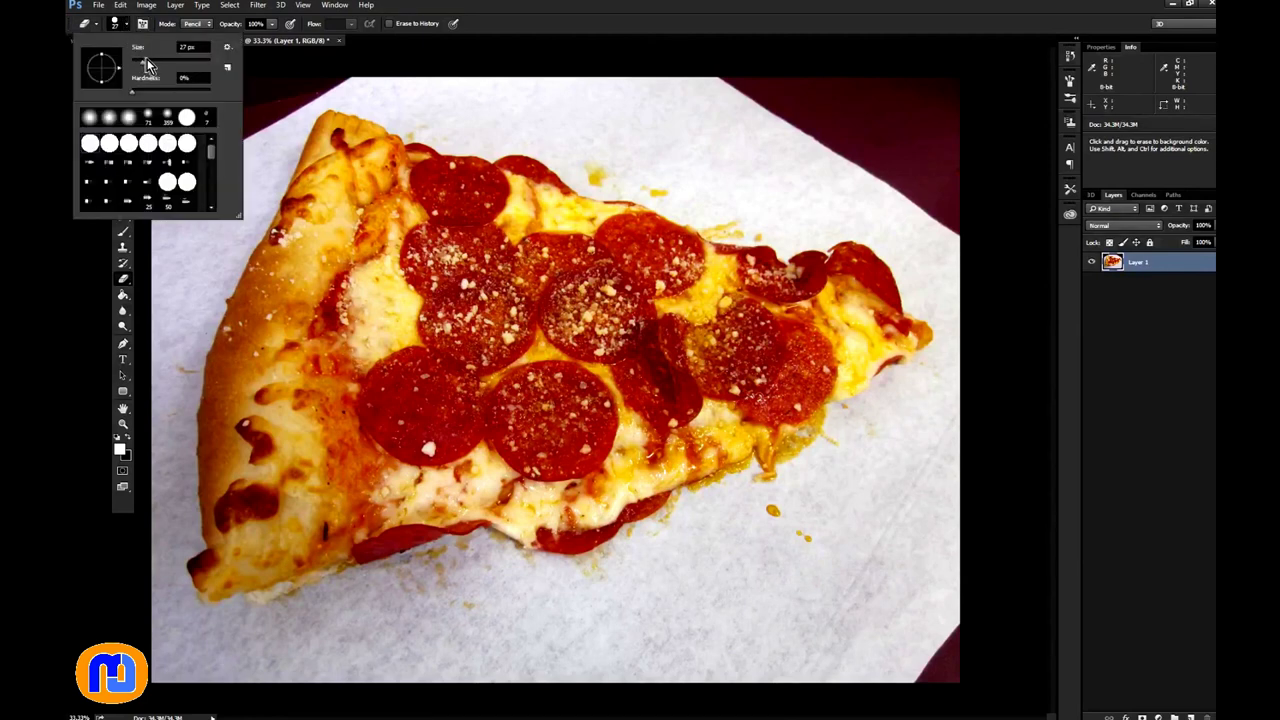
{"action": "left_click_drag", "start_coordinate": [180, 61], "coordinate": [199, 59]}
{"action": "left_click", "coordinate": [184, 66]}
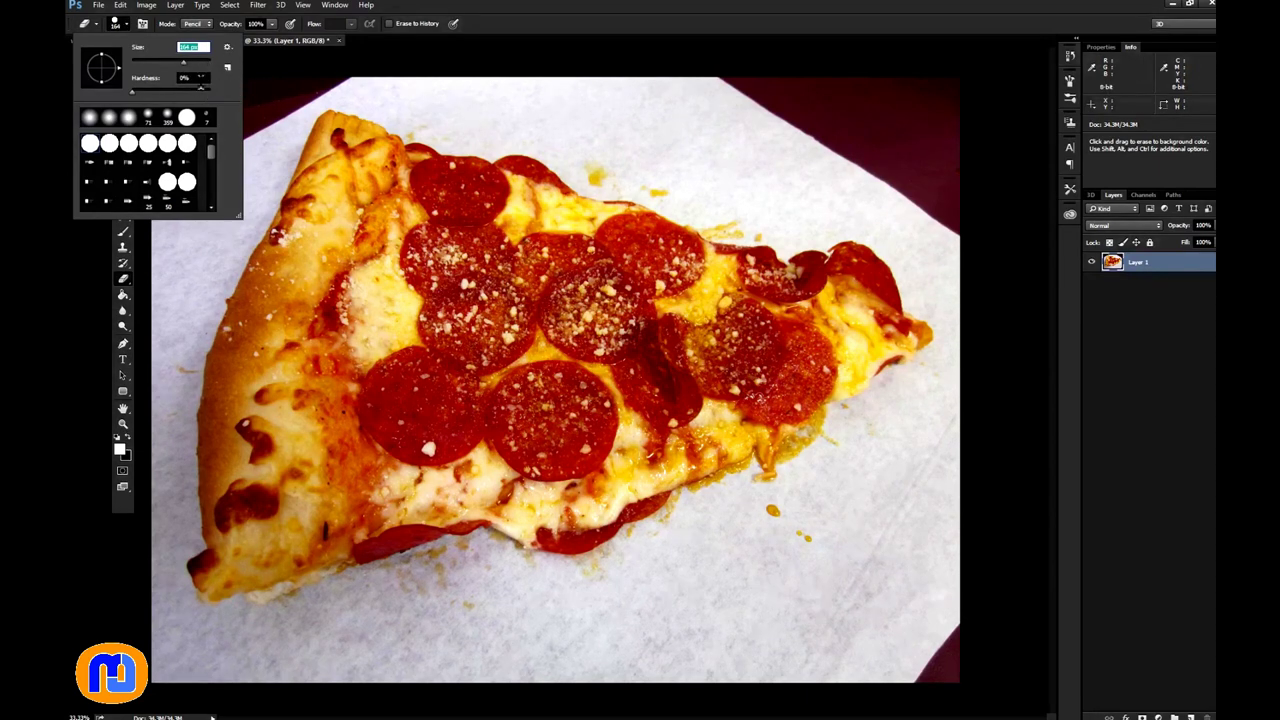
{"action": "left_click", "coordinate": [194, 60]}
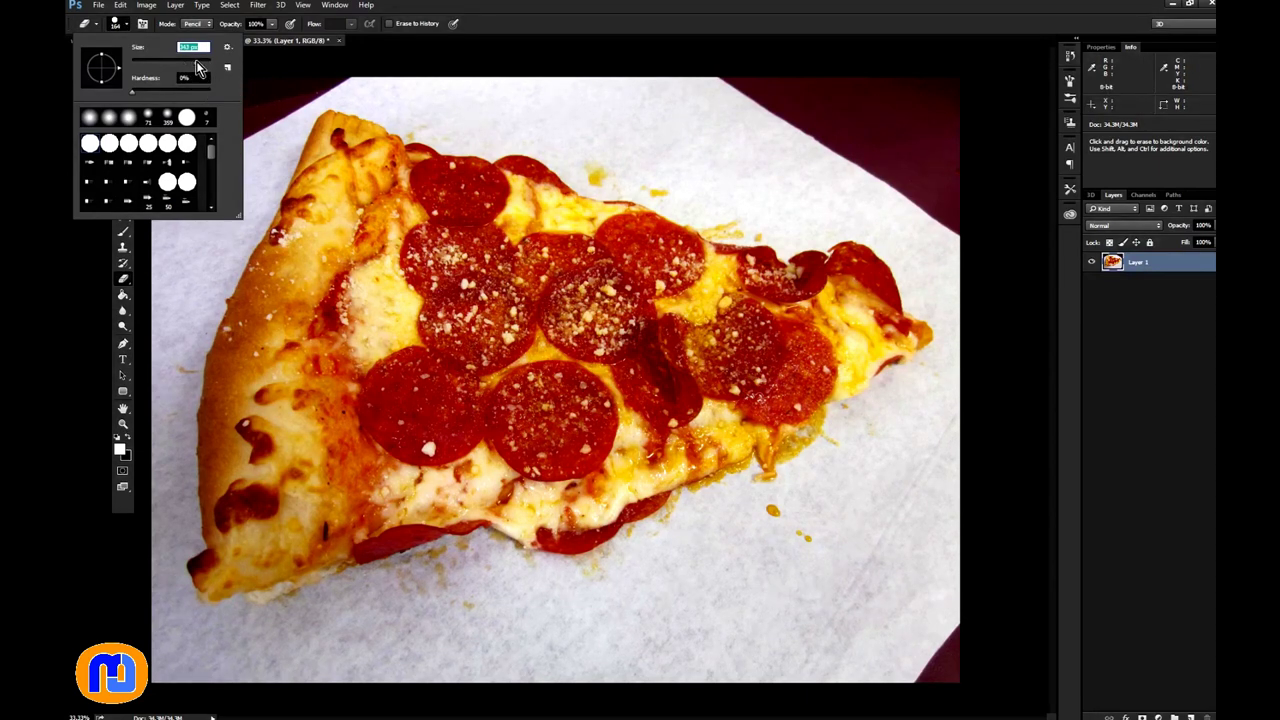
{"action": "left_click", "coordinate": [282, 78]}
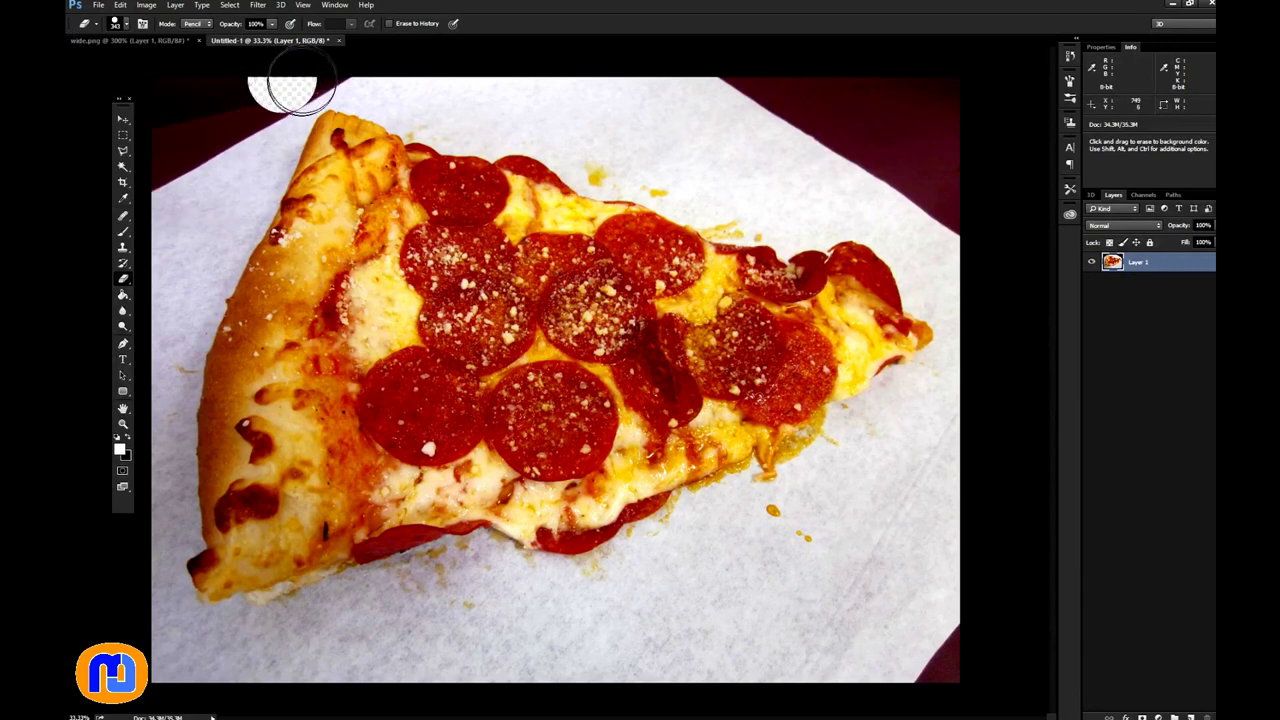
{"action": "mouse_move", "coordinate": [340, 80]}
{"action": "left_mouse_down"}
{"action": "mouse_move", "coordinate": [270, 118]}
{"action": "mouse_move", "coordinate": [175, 142]}
{"action": "mouse_move", "coordinate": [167, 190]}
{"action": "mouse_move", "coordinate": [163, 100]}
{"action": "mouse_move", "coordinate": [205, 62]}
{"action": "mouse_move", "coordinate": [244, 86]}
{"action": "mouse_move", "coordinate": [332, 86]}
{"action": "left_mouse_up"}
{"action": "mouse_move", "coordinate": [746, 83]}
{"action": "left_mouse_down"}
{"action": "mouse_move", "coordinate": [848, 174]}
{"action": "mouse_move", "coordinate": [881, 178]}
{"action": "mouse_move", "coordinate": [949, 224]}
{"action": "mouse_move", "coordinate": [954, 84]}
{"action": "mouse_move", "coordinate": [883, 98]}
{"action": "mouse_move", "coordinate": [792, 87]}
{"action": "mouse_move", "coordinate": [870, 131]}
{"action": "mouse_move", "coordinate": [931, 129]}
{"action": "left_mouse_up"}
{"action": "mouse_move", "coordinate": [960, 694]}
{"action": "left_mouse_down"}
{"action": "mouse_move", "coordinate": [959, 634]}
{"action": "mouse_move", "coordinate": [938, 684]}
{"action": "left_mouse_up"}
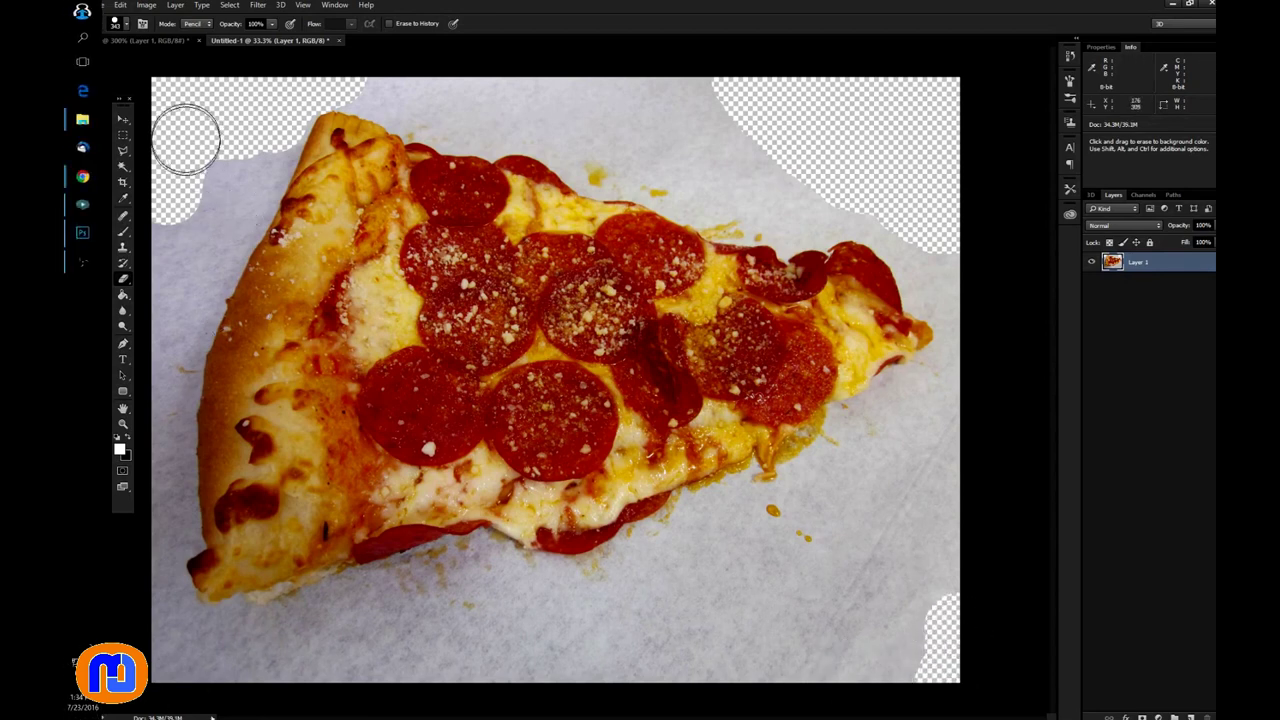
{"action": "left_click", "coordinate": [126, 170]}
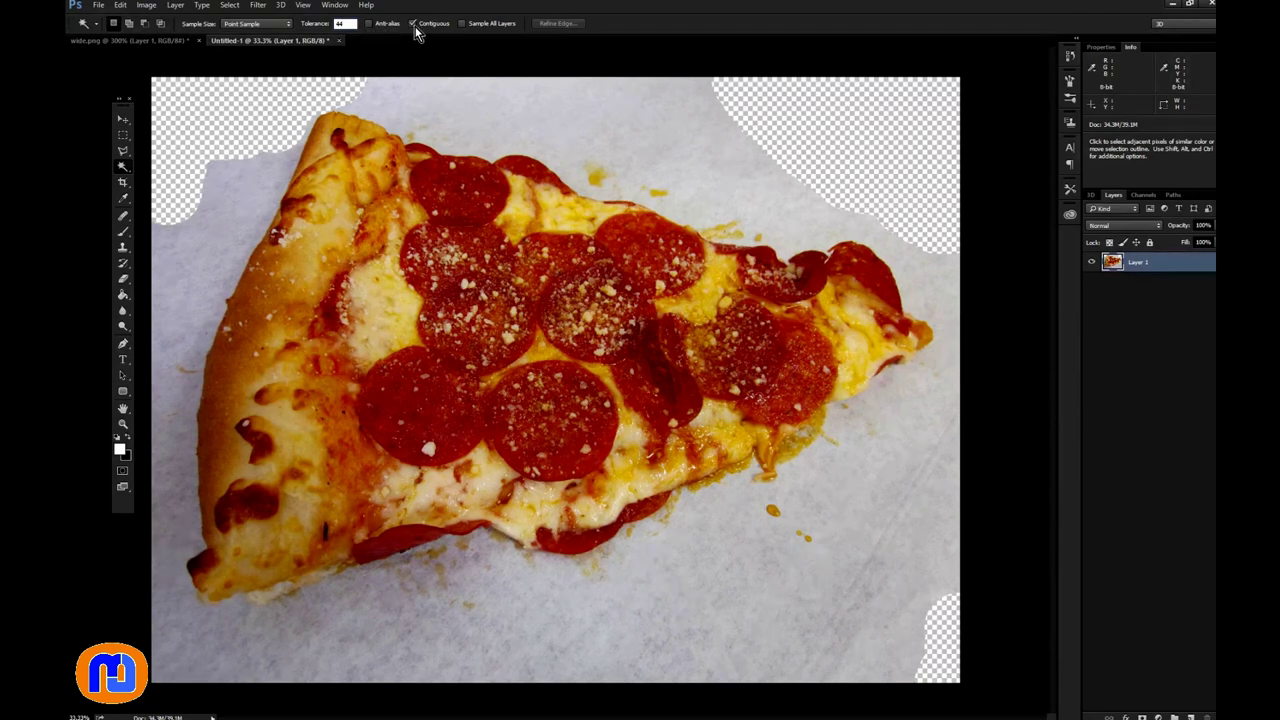
Step: Magic-wand select all the white paper around the slice, delete it, and deselect
{"action": "left_click", "coordinate": [438, 129]}
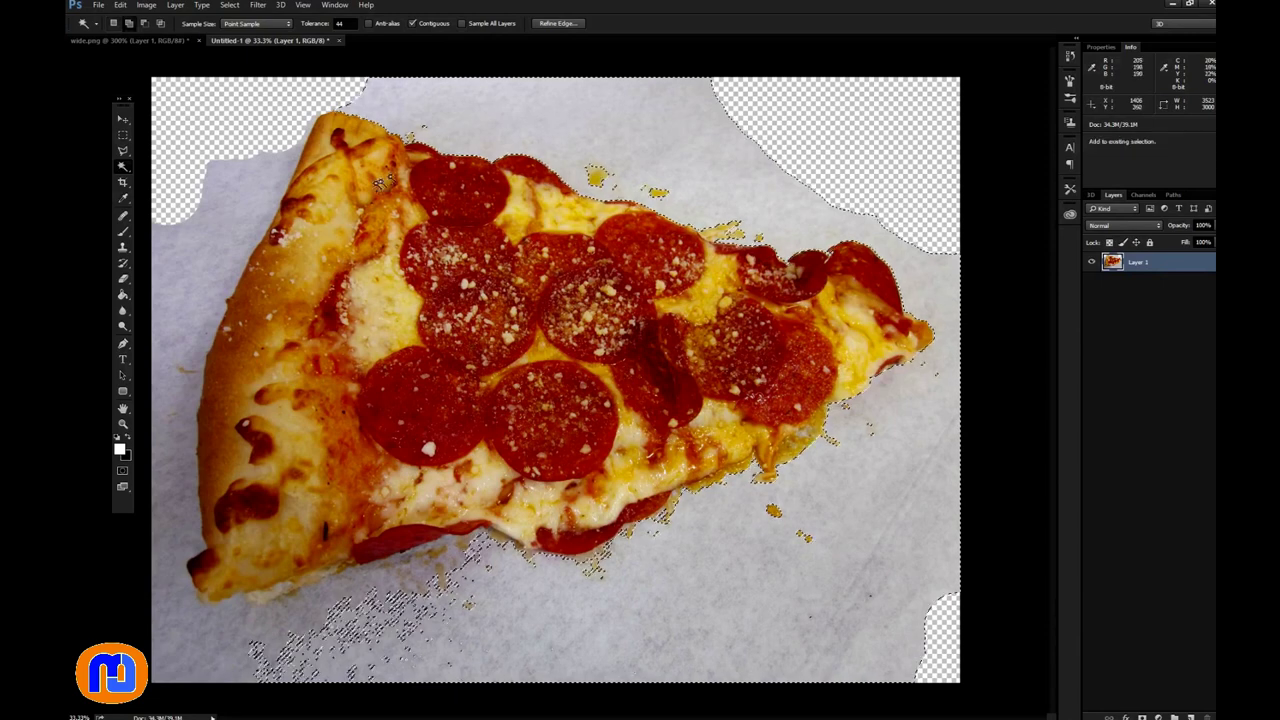
{"action": "left_click", "coordinate": [193, 255]}
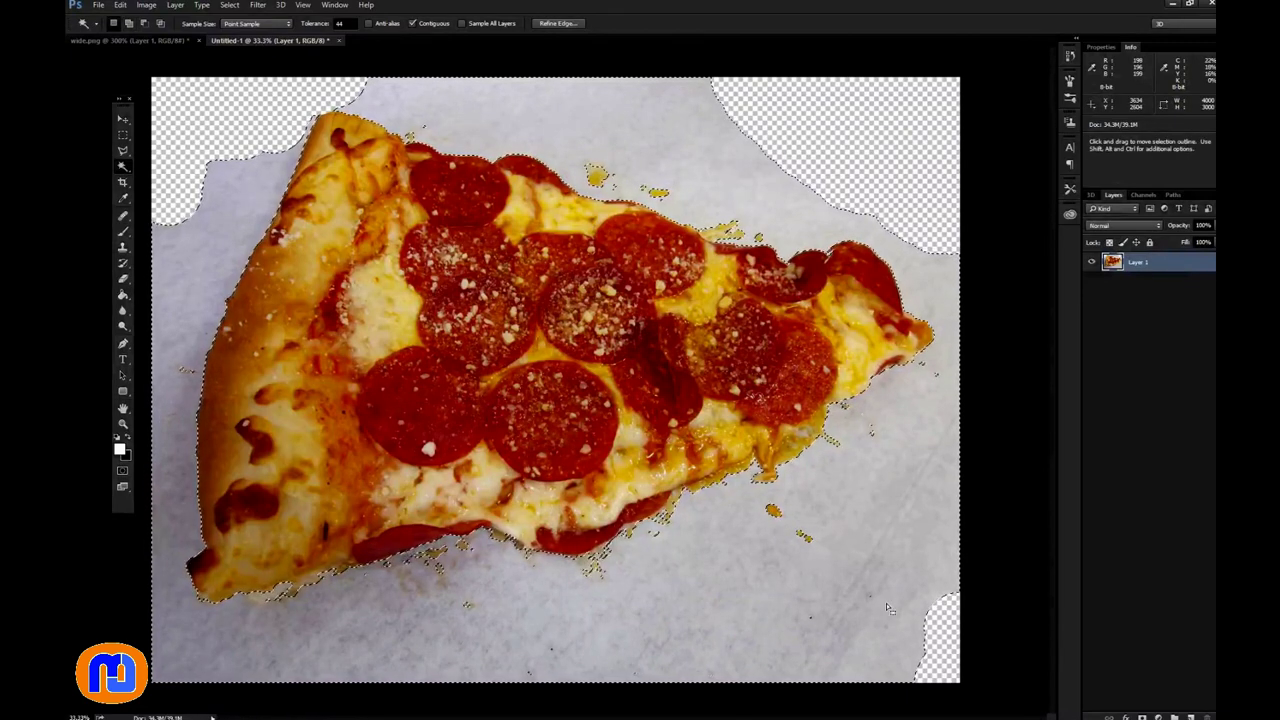
{"action": "key", "text": "Delete"}
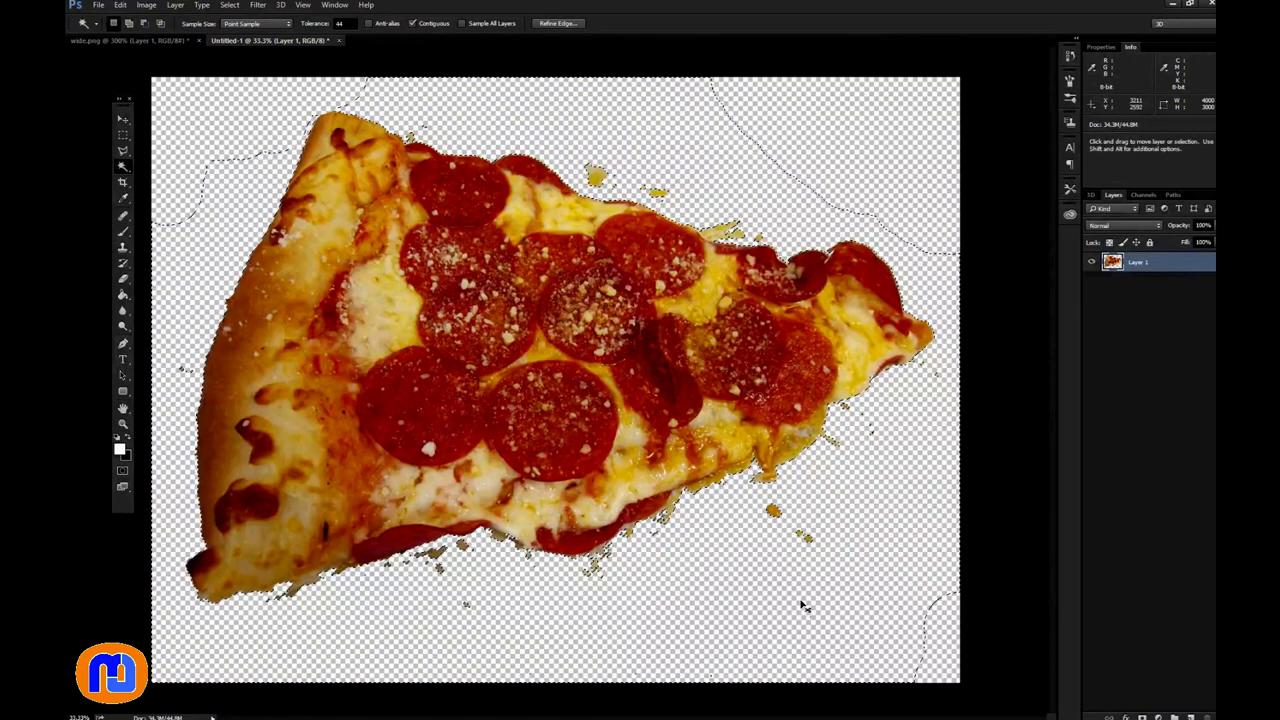
{"action": "key", "text": "ctrl+d"}
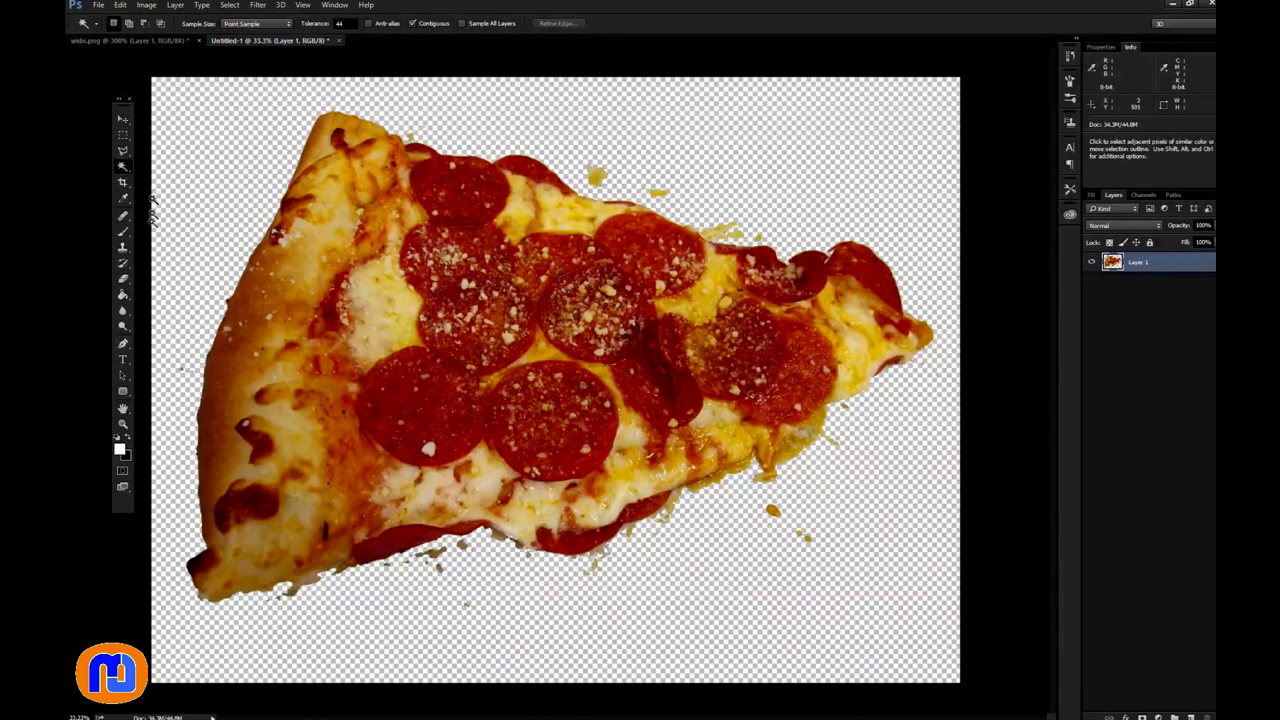
Step: Erase the stray crumbs above the slice's top edge, beside its right side, and along the crust
{"action": "left_click", "coordinate": [123, 279]}
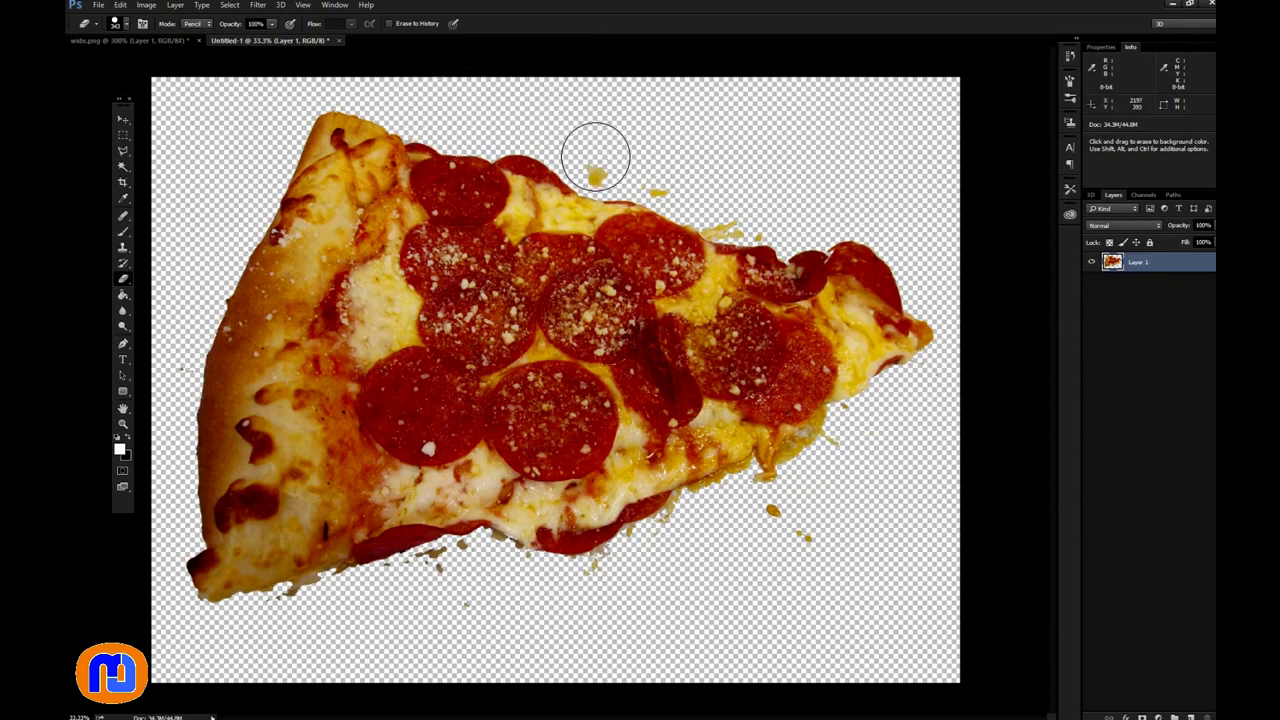
{"action": "left_click_drag", "start_coordinate": [594, 157], "coordinate": [766, 180]}
{"action": "left_click", "coordinate": [749, 206]}
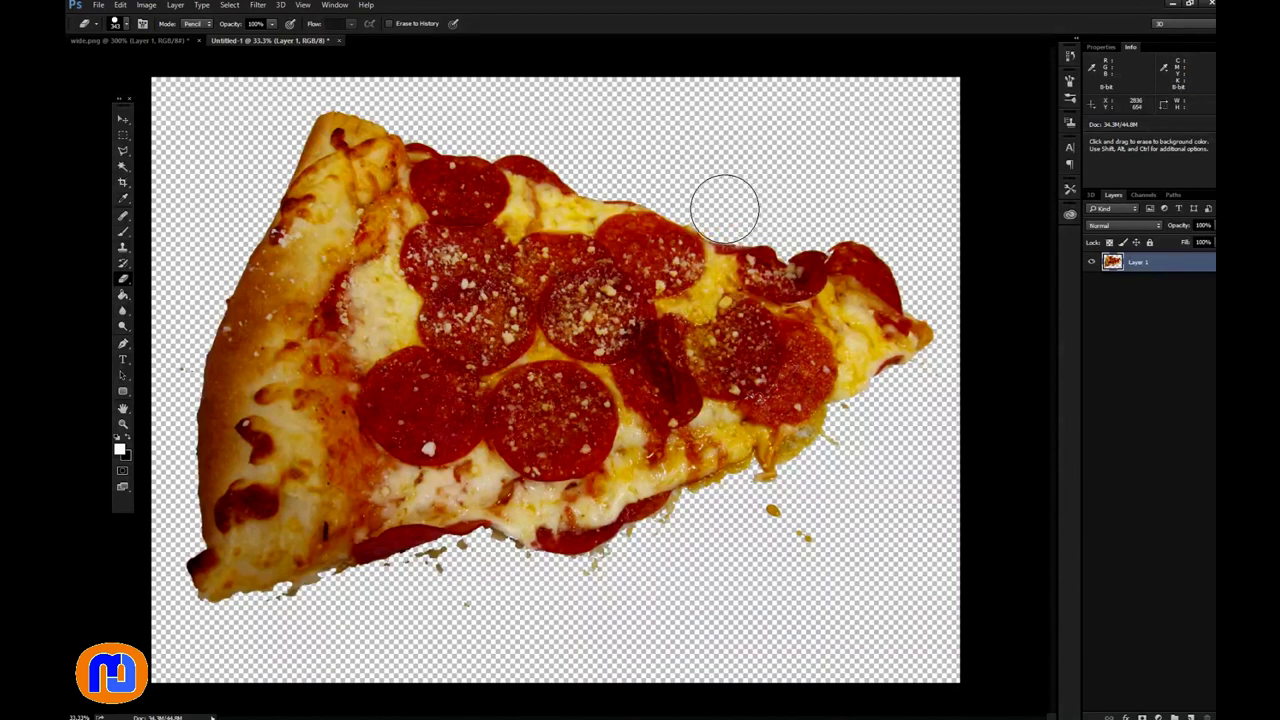
{"action": "mouse_move", "coordinate": [825, 549]}
{"action": "left_mouse_down"}
{"action": "mouse_move", "coordinate": [804, 502]}
{"action": "mouse_move", "coordinate": [844, 458]}
{"action": "left_mouse_up"}
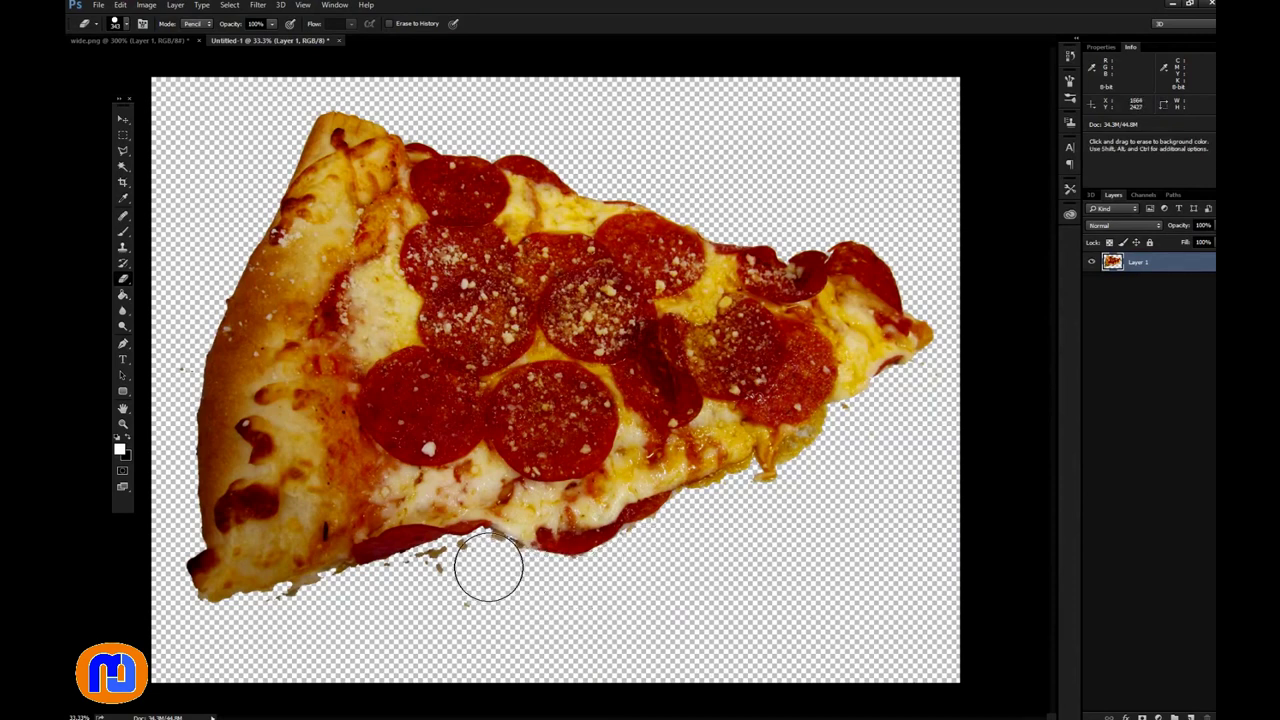
{"action": "left_click_drag", "start_coordinate": [457, 570], "coordinate": [417, 580]}
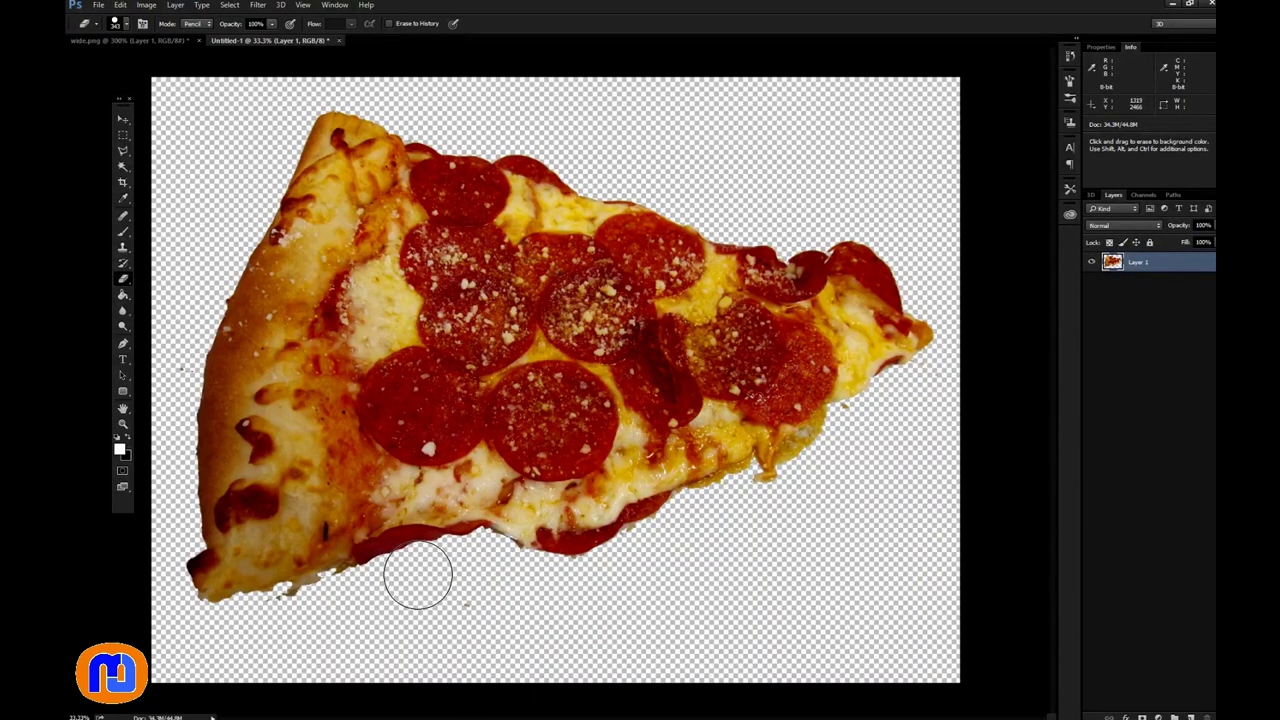
{"action": "key", "text": "shift"}
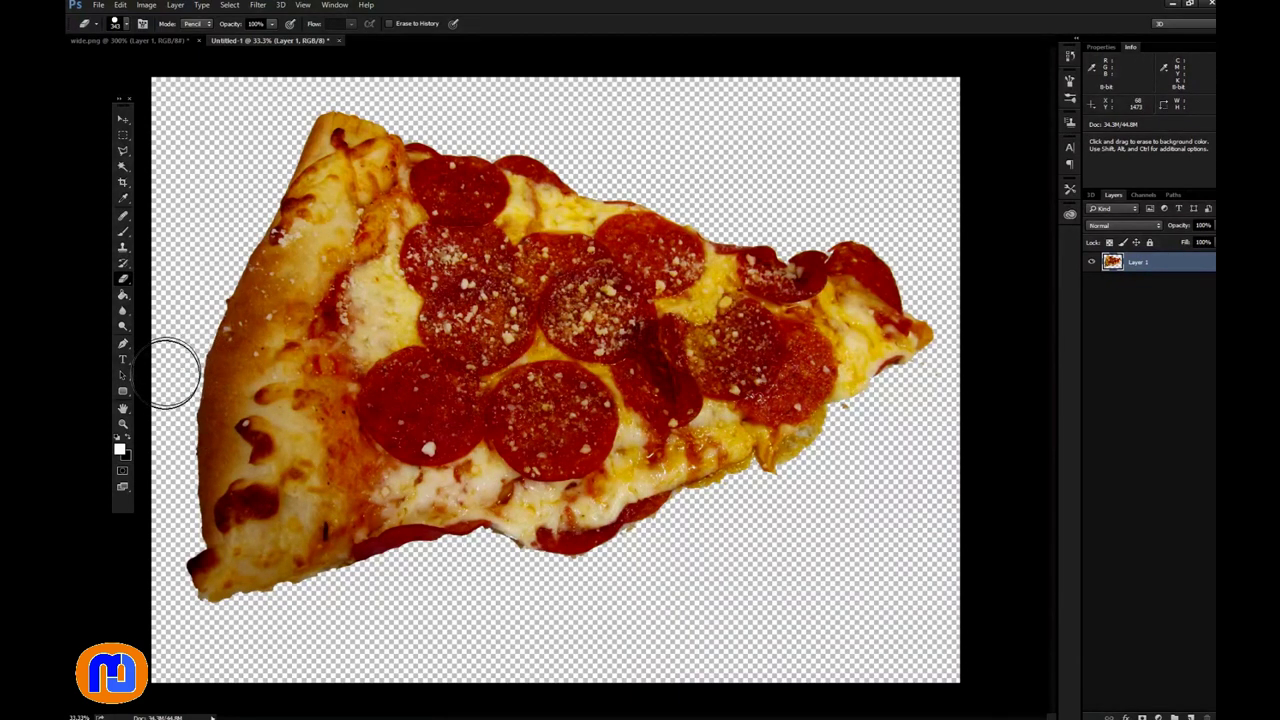
{"action": "left_click", "coordinate": [123, 119]}
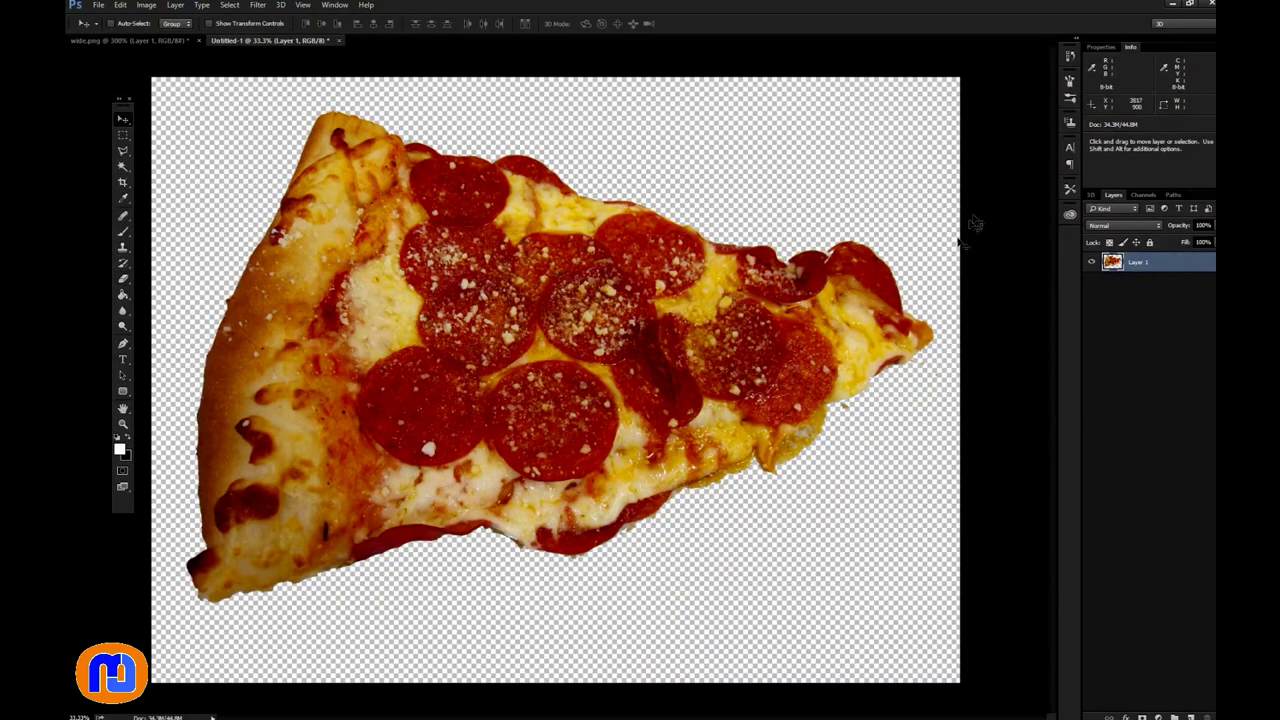
Step: Duplicate Layer 1 and resize the image proportionally to 400 × 300 pixels
{"action": "left_click_drag", "start_coordinate": [1157, 264], "coordinate": [1190, 717]}
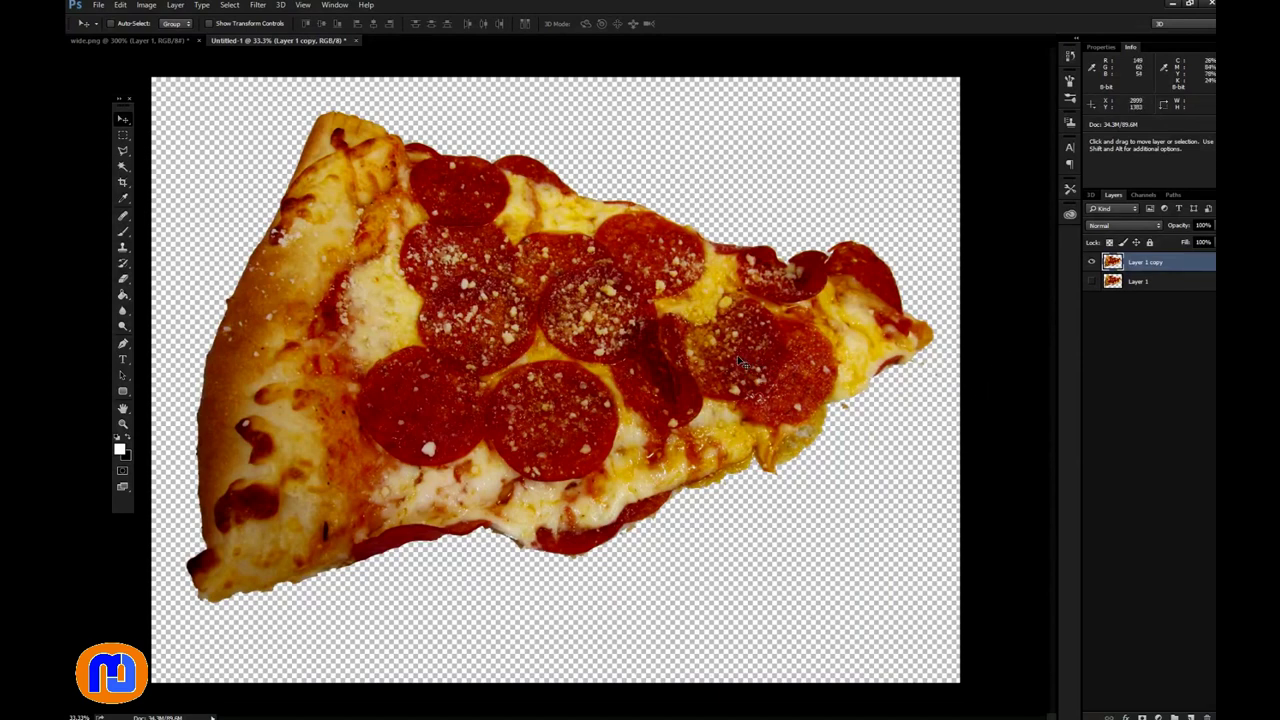
{"action": "left_click", "coordinate": [146, 5]}
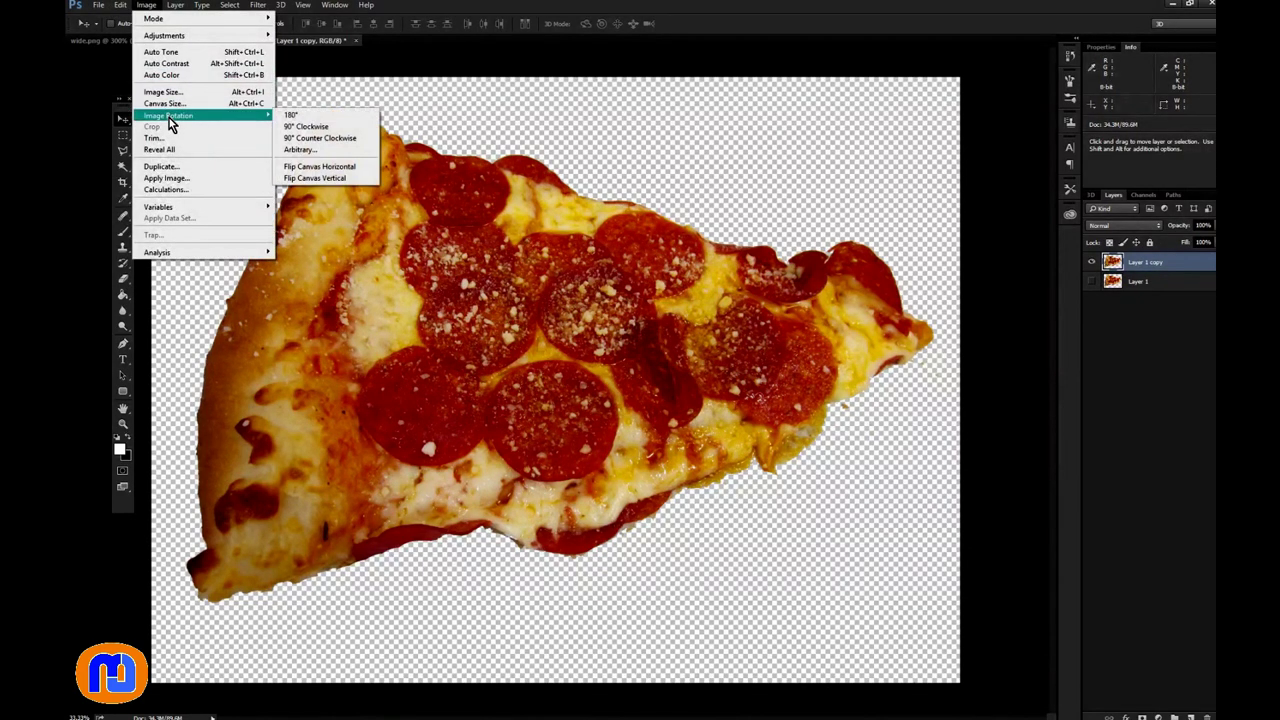
{"action": "left_click", "coordinate": [163, 92]}
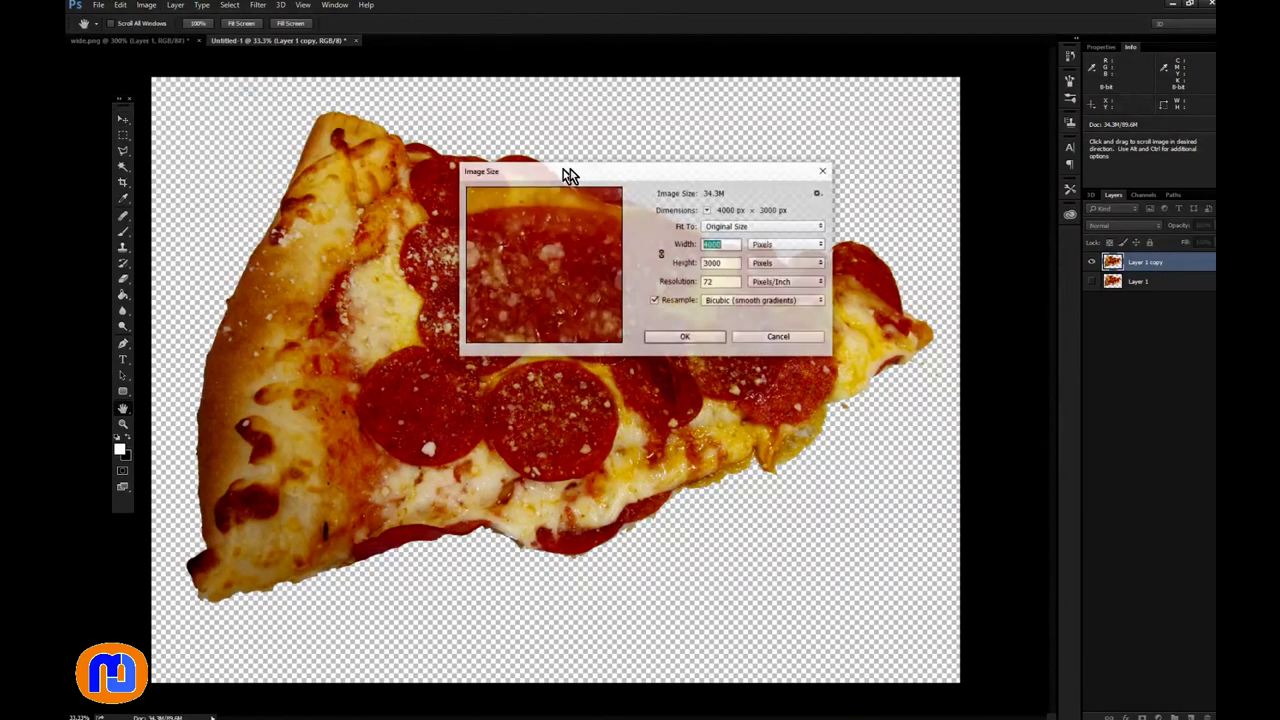
{"action": "left_click", "coordinate": [662, 256]}
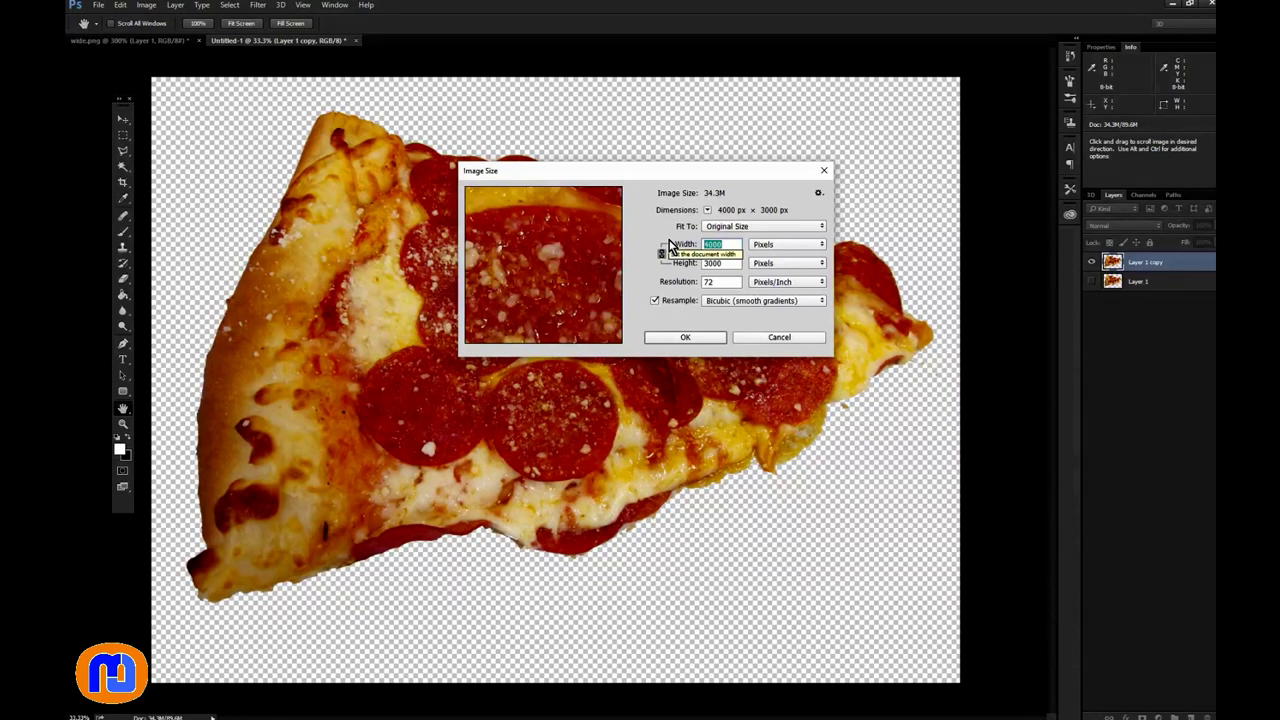
{"action": "type", "text": "400"}
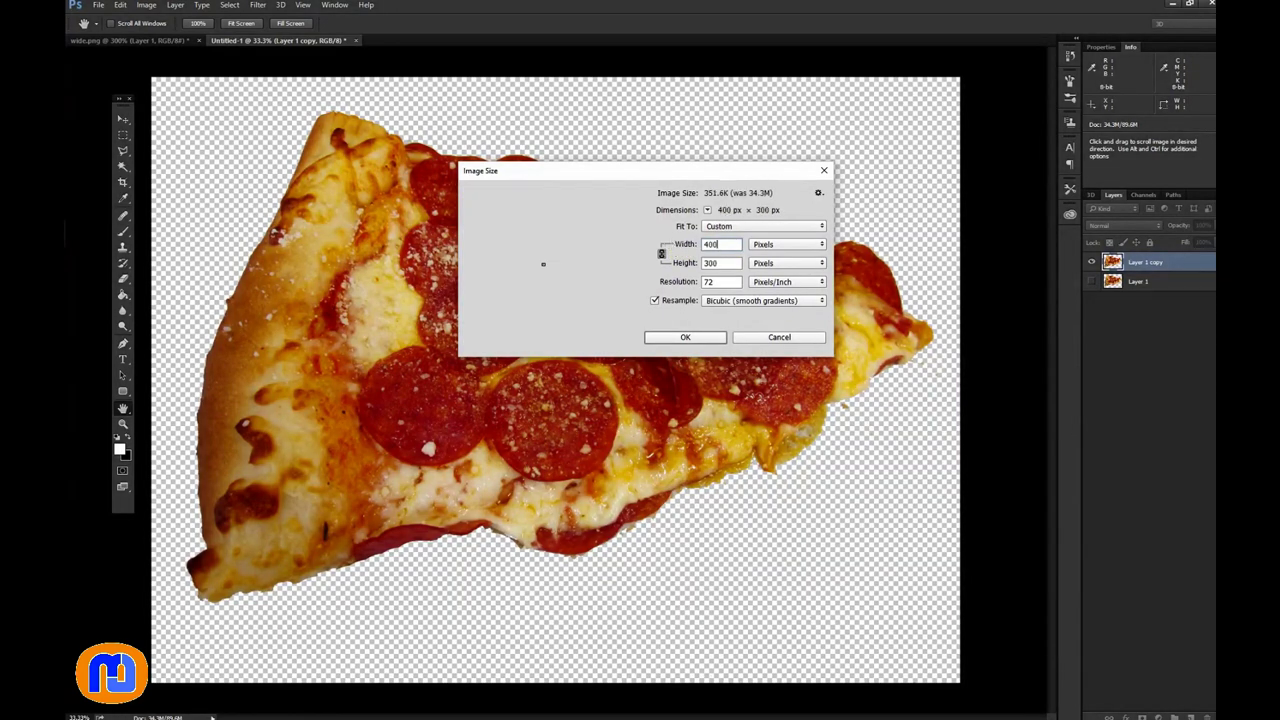
{"action": "left_click", "coordinate": [686, 338]}
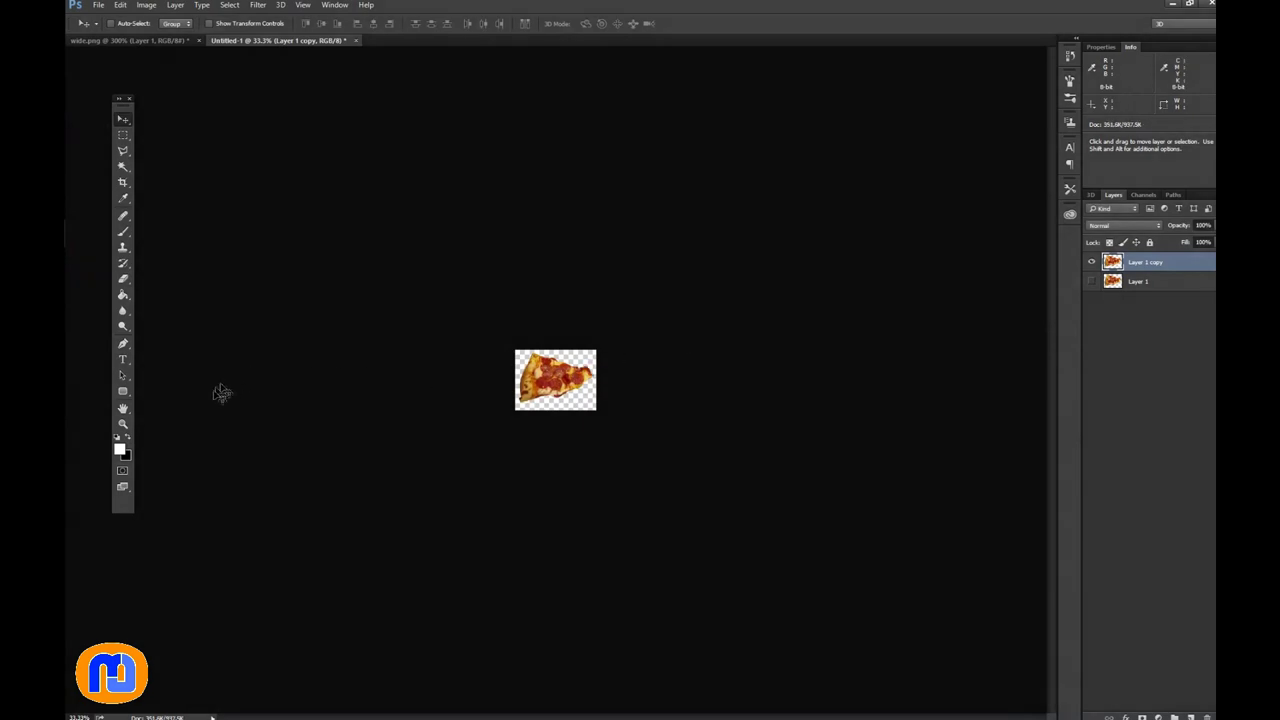
Step: Zoom in on the resized pizza slice to inspect its pixels
{"action": "left_click", "coordinate": [123, 424]}
{"action": "left_click", "coordinate": [546, 371]}
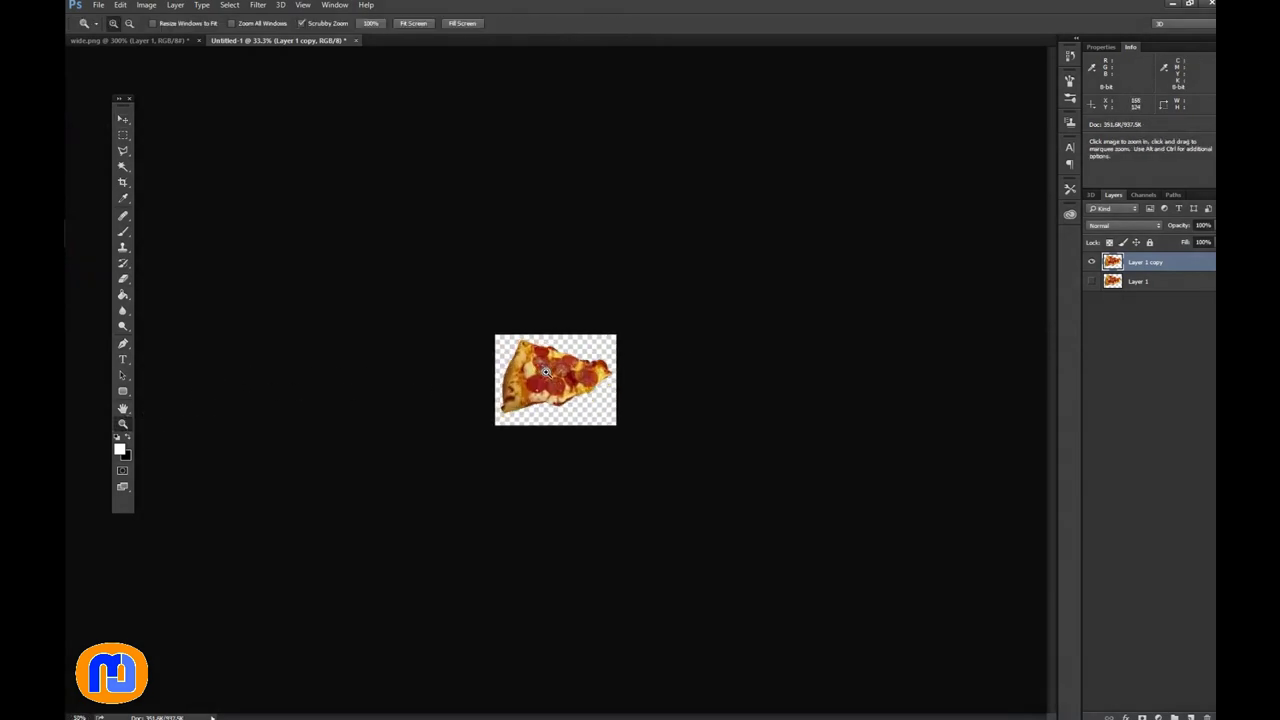
{"action": "left_click_drag", "start_coordinate": [546, 371], "coordinate": [546, 373]}
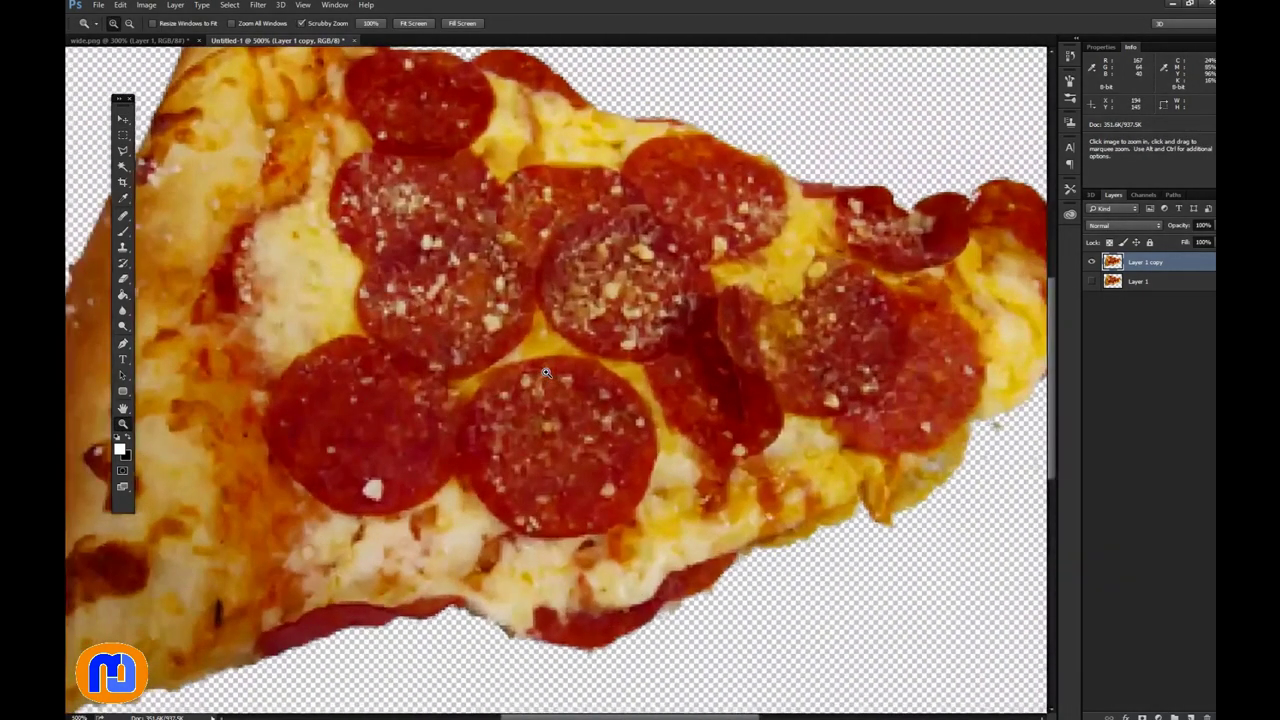
{"action": "left_click", "coordinate": [529, 348]}
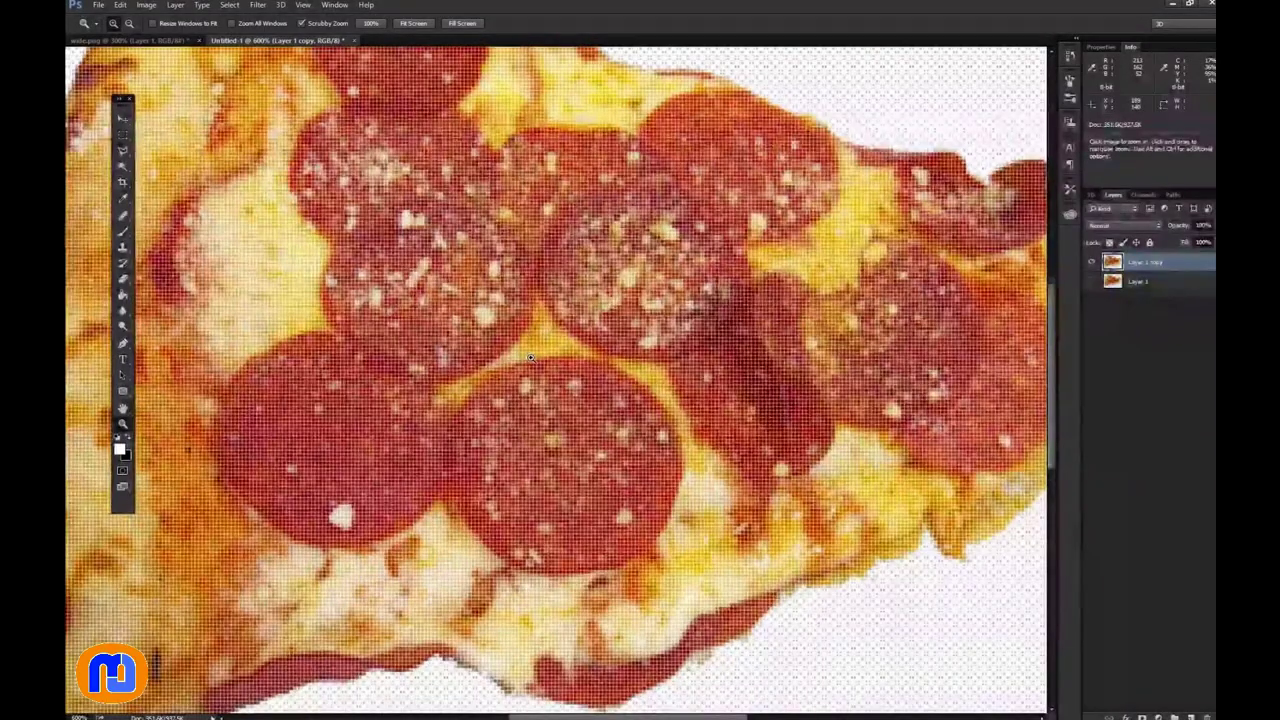
{"action": "left_click_drag", "start_coordinate": [530, 357], "coordinate": [531, 358]}
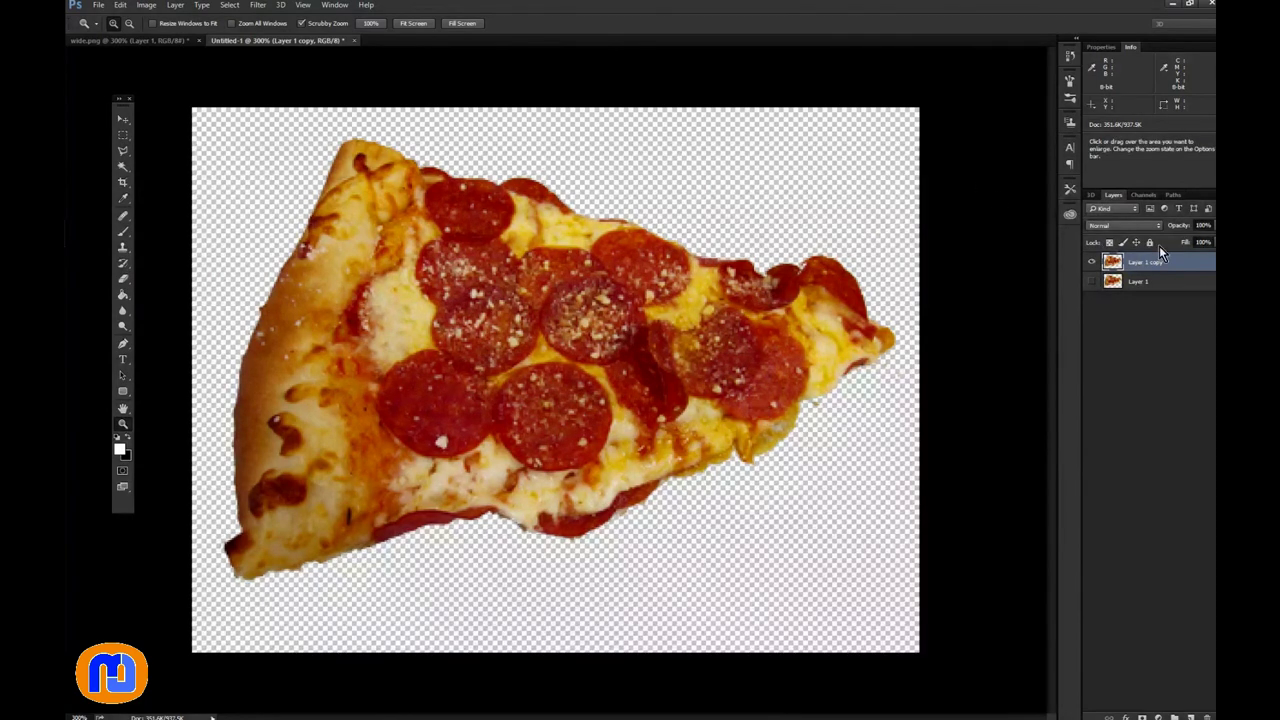
Step: Apply Smart Blur with radius 14.5, lowered threshold and High quality, then duplicate the layer
{"action": "left_click", "coordinate": [257, 6]}
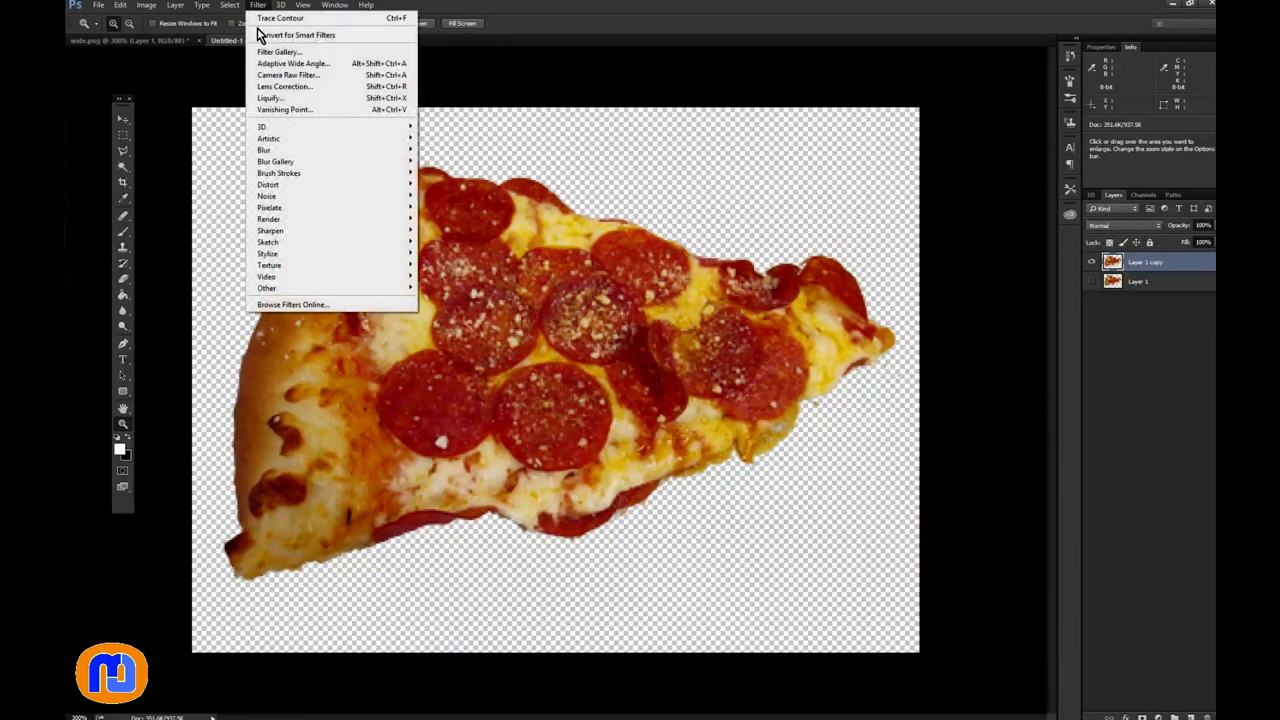
{"action": "mouse_move", "coordinate": [290, 150]}
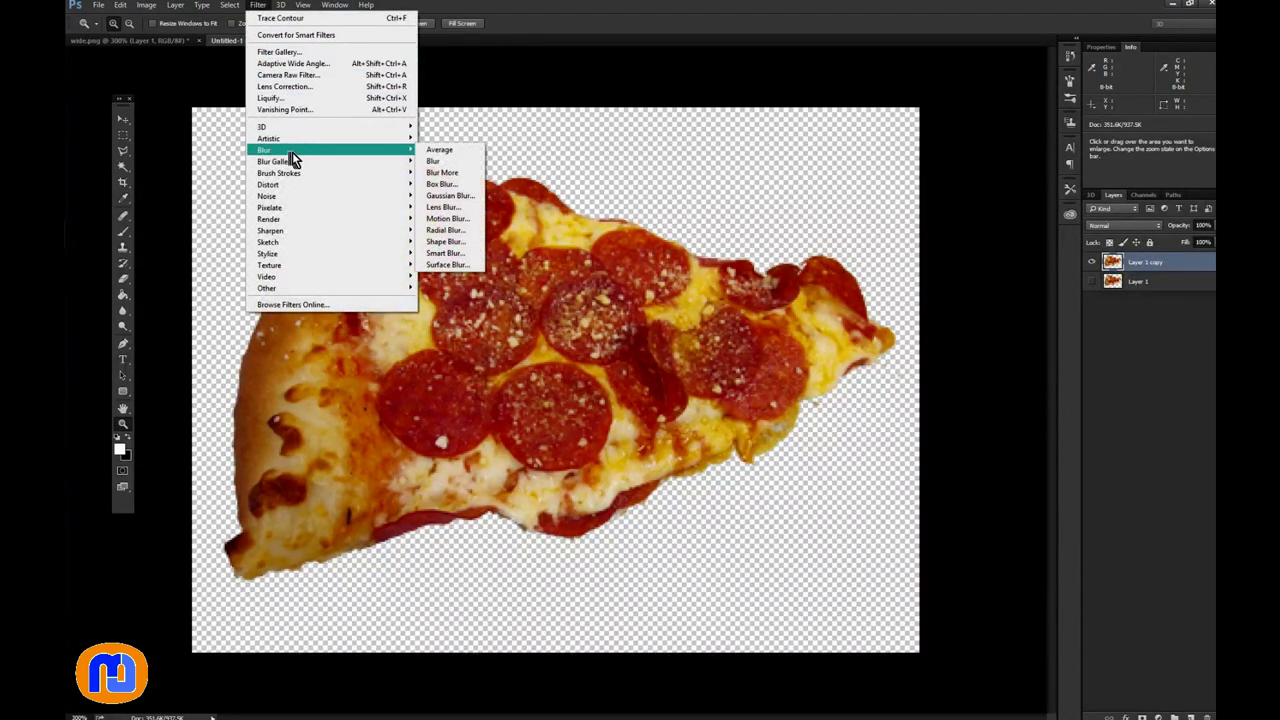
{"action": "left_click", "coordinate": [448, 256]}
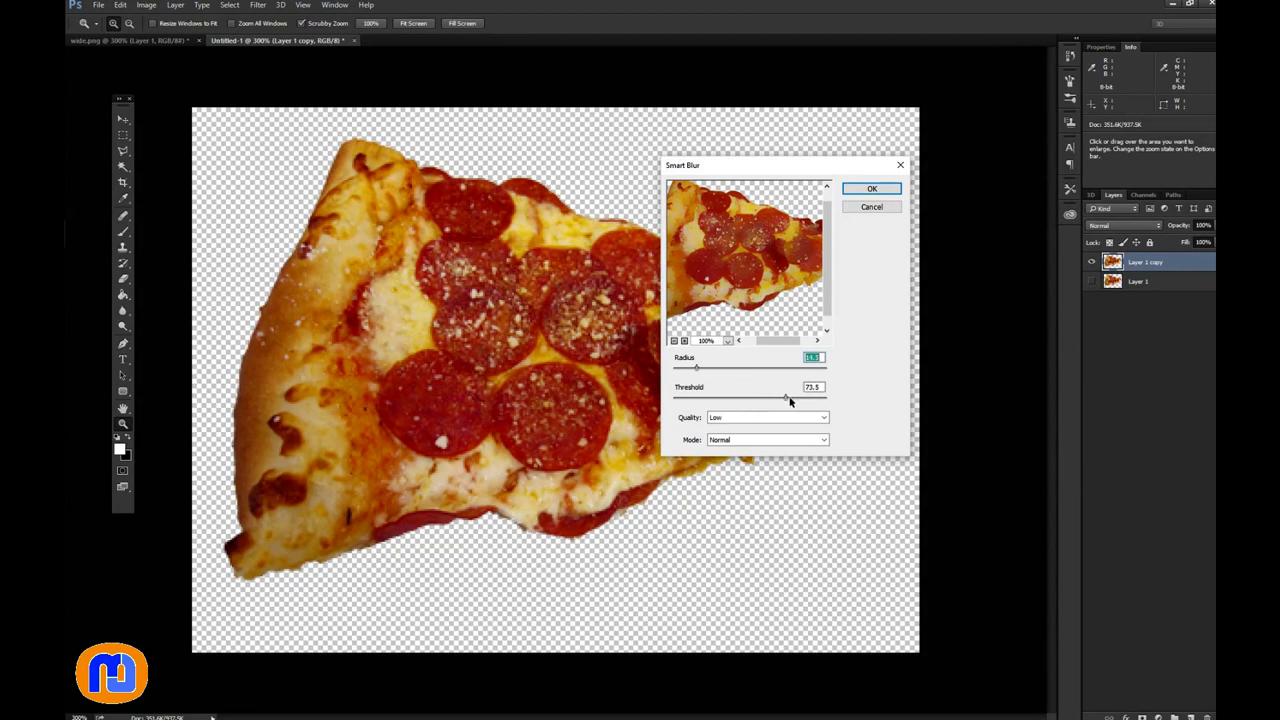
{"action": "left_click_drag", "start_coordinate": [785, 398], "coordinate": [732, 398]}
{"action": "left_click", "coordinate": [766, 418]}
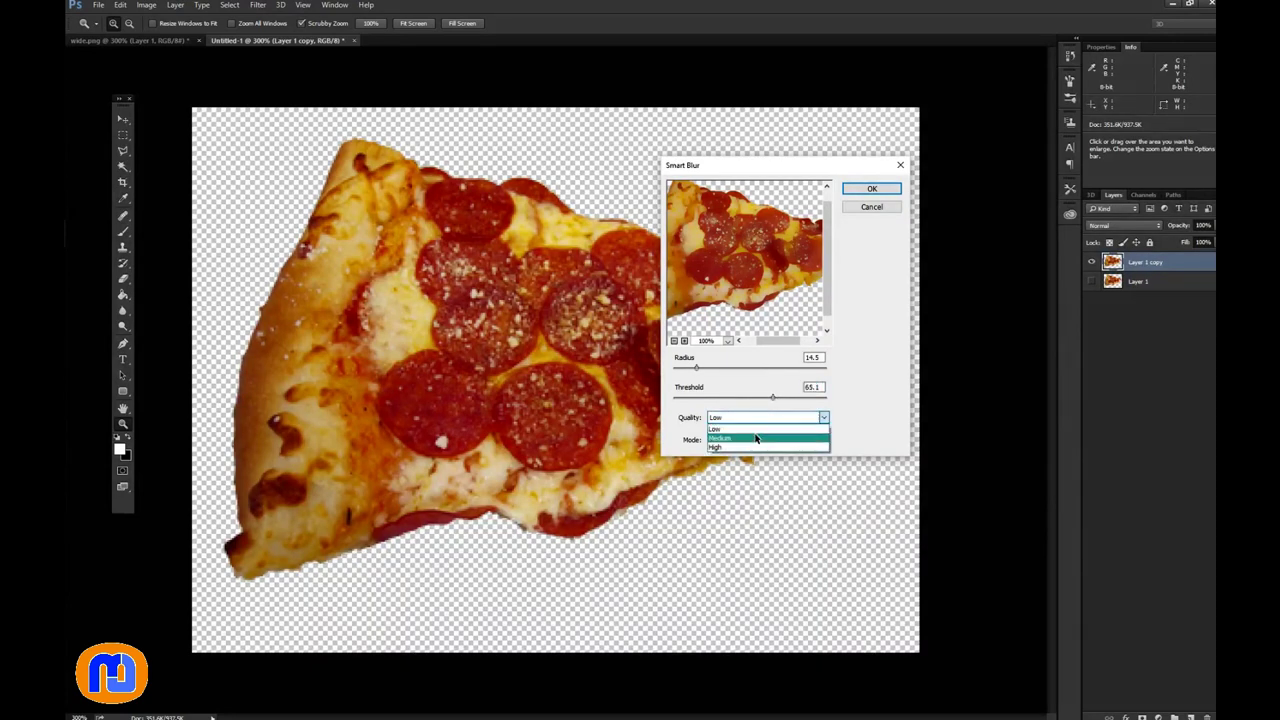
{"action": "left_click", "coordinate": [754, 440]}
{"action": "left_click", "coordinate": [755, 420]}
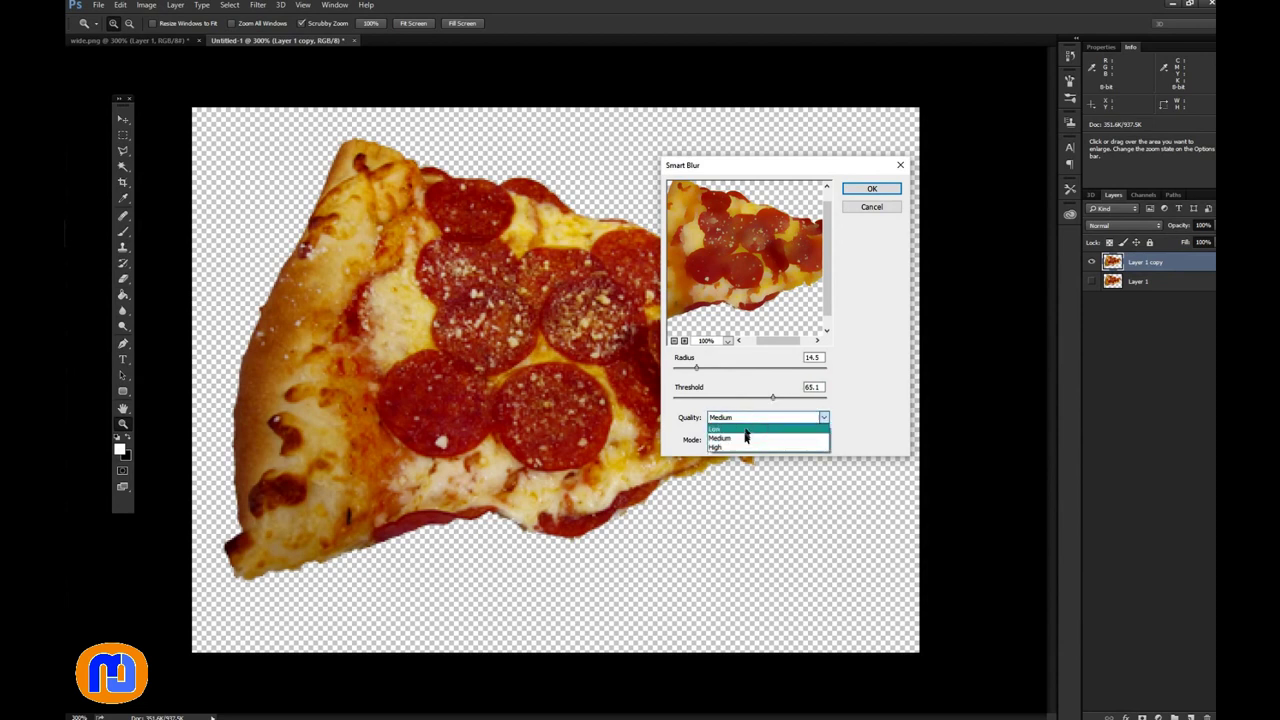
{"action": "left_click", "coordinate": [745, 447]}
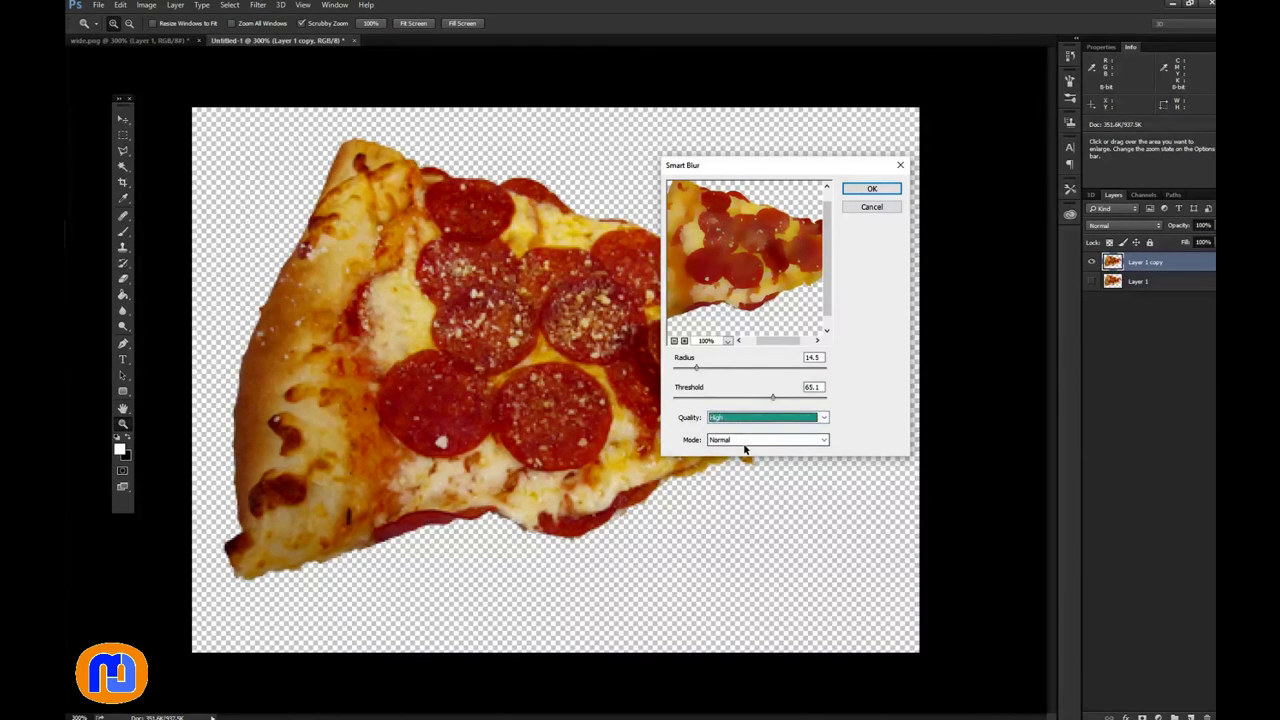
{"action": "left_click", "coordinate": [746, 398]}
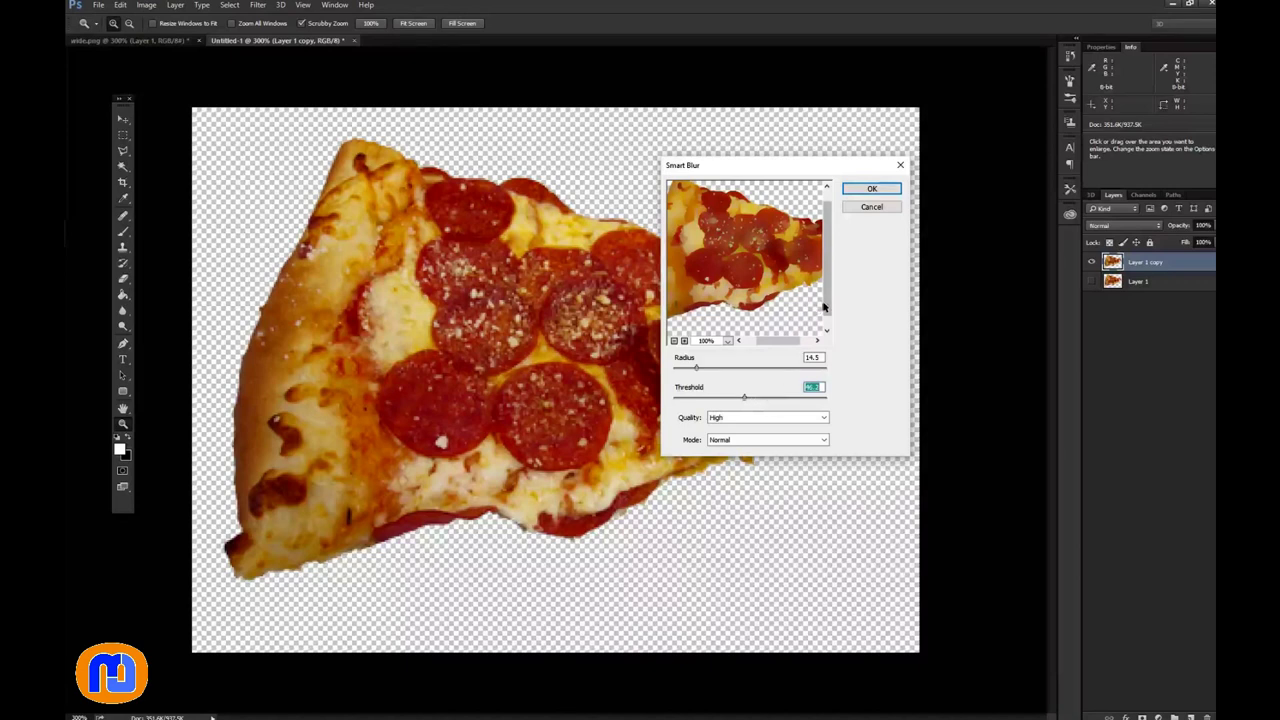
{"action": "left_click", "coordinate": [870, 190]}
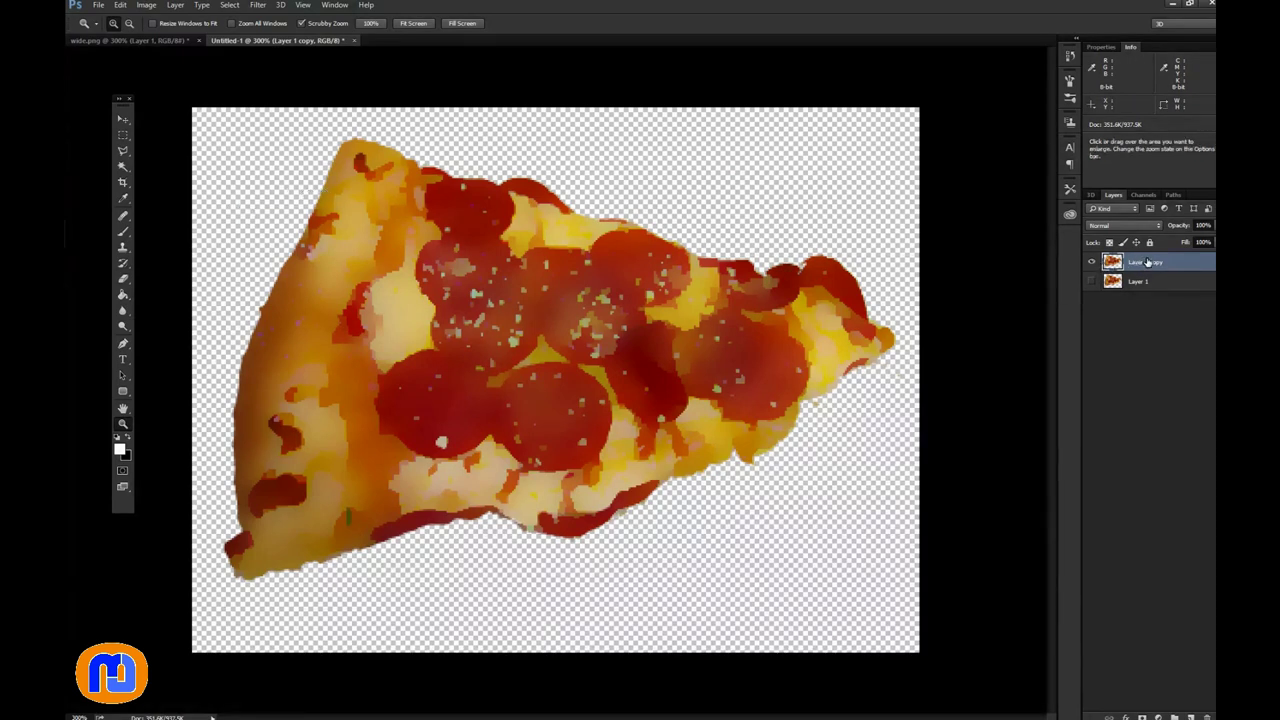
{"action": "left_click_drag", "start_coordinate": [1147, 262], "coordinate": [1188, 716]}
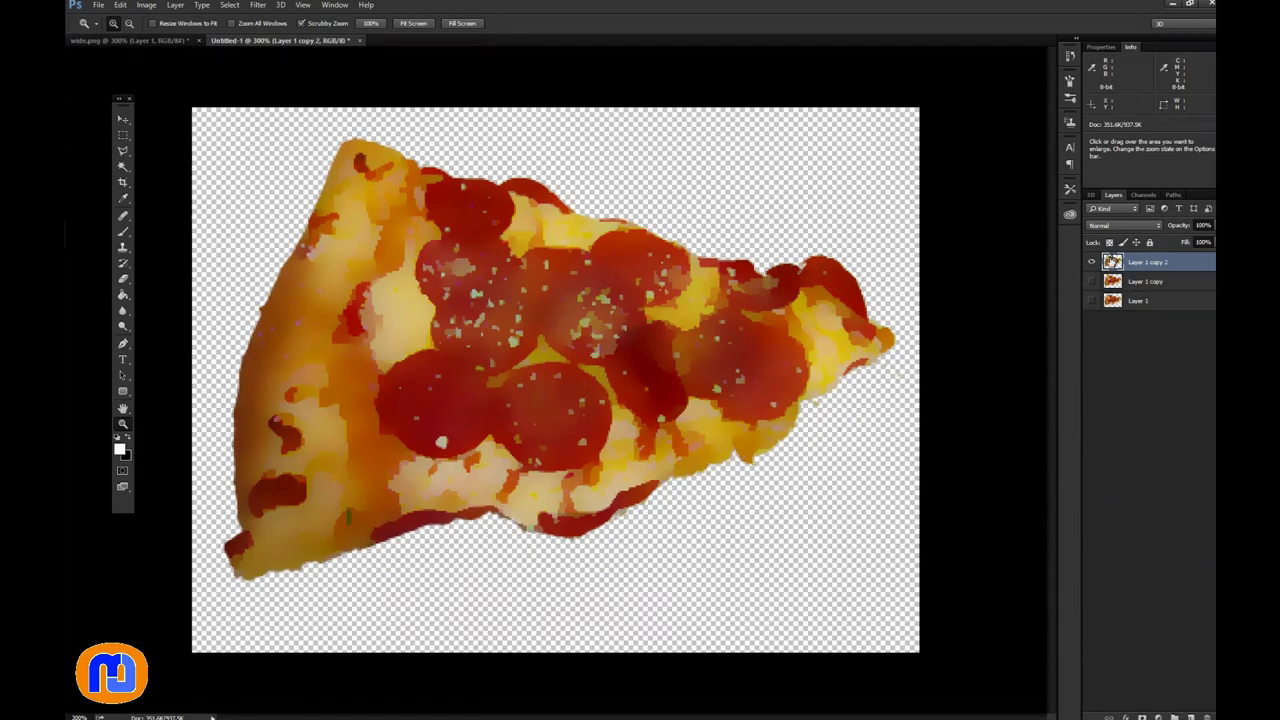
Step: Sample the pizza's cheese tan as the foreground colour
{"action": "left_click", "coordinate": [262, 6]}
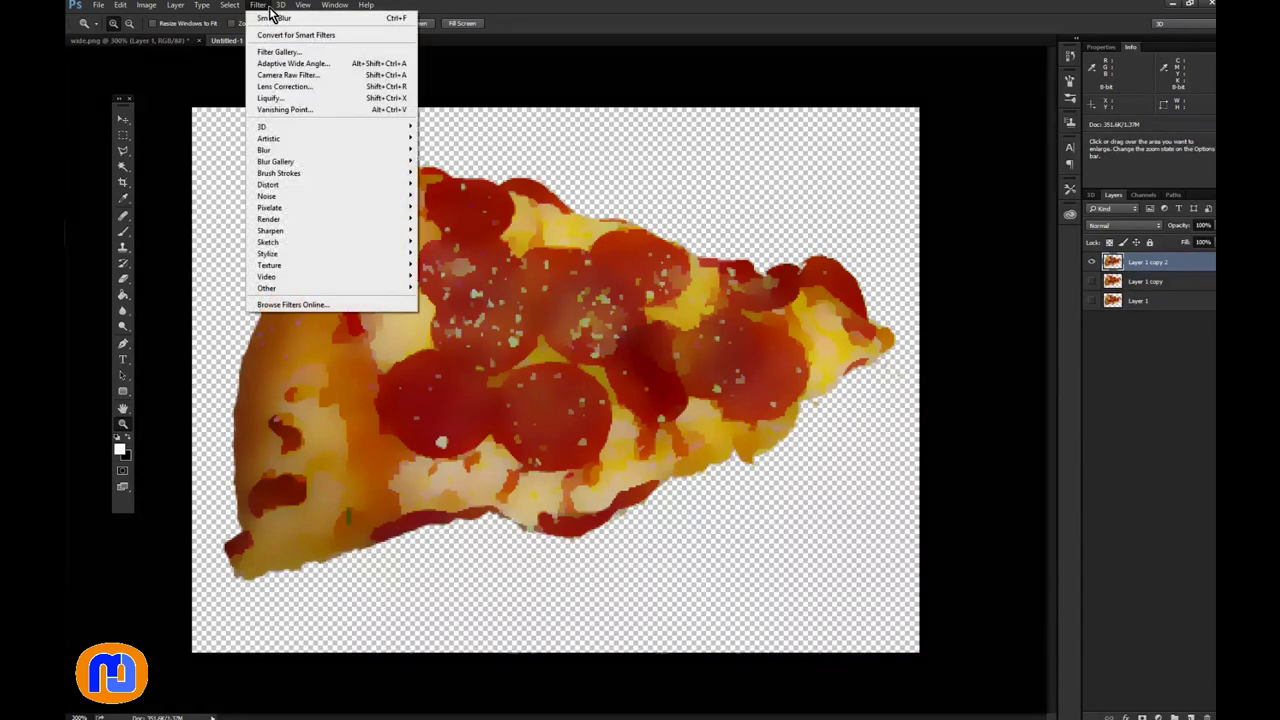
{"action": "left_click", "coordinate": [266, 6]}
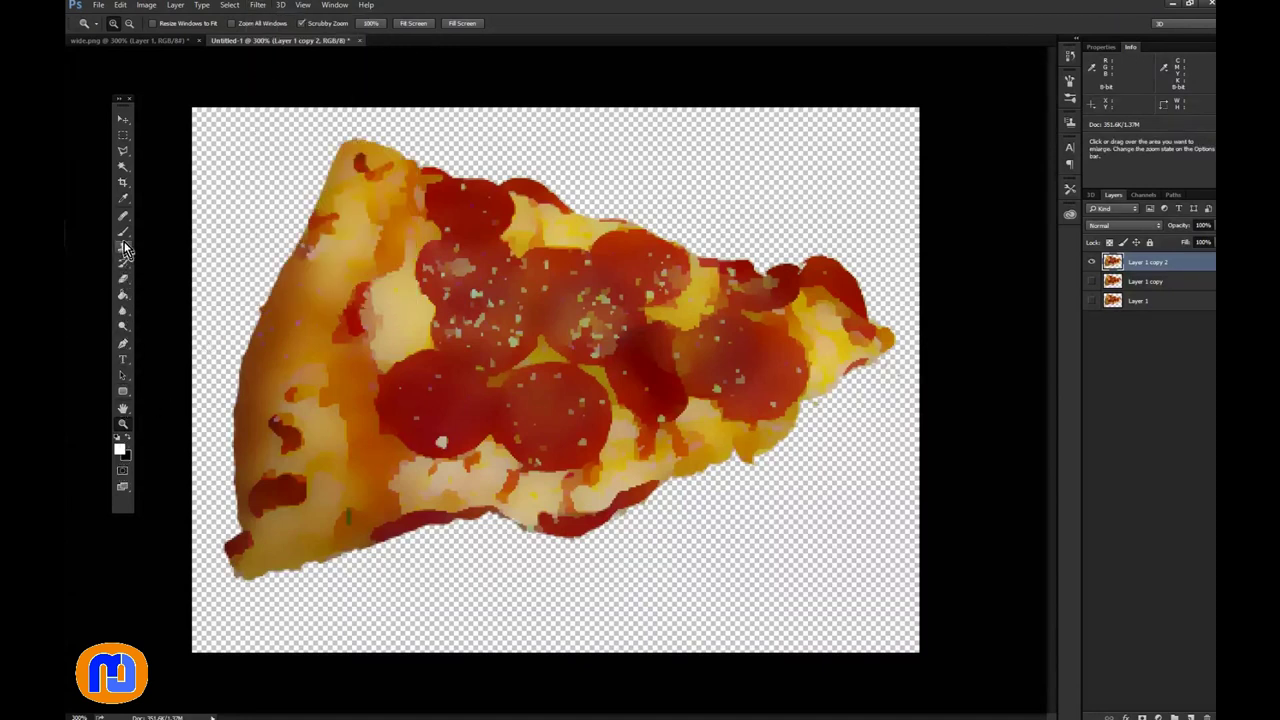
{"action": "left_click", "coordinate": [123, 198]}
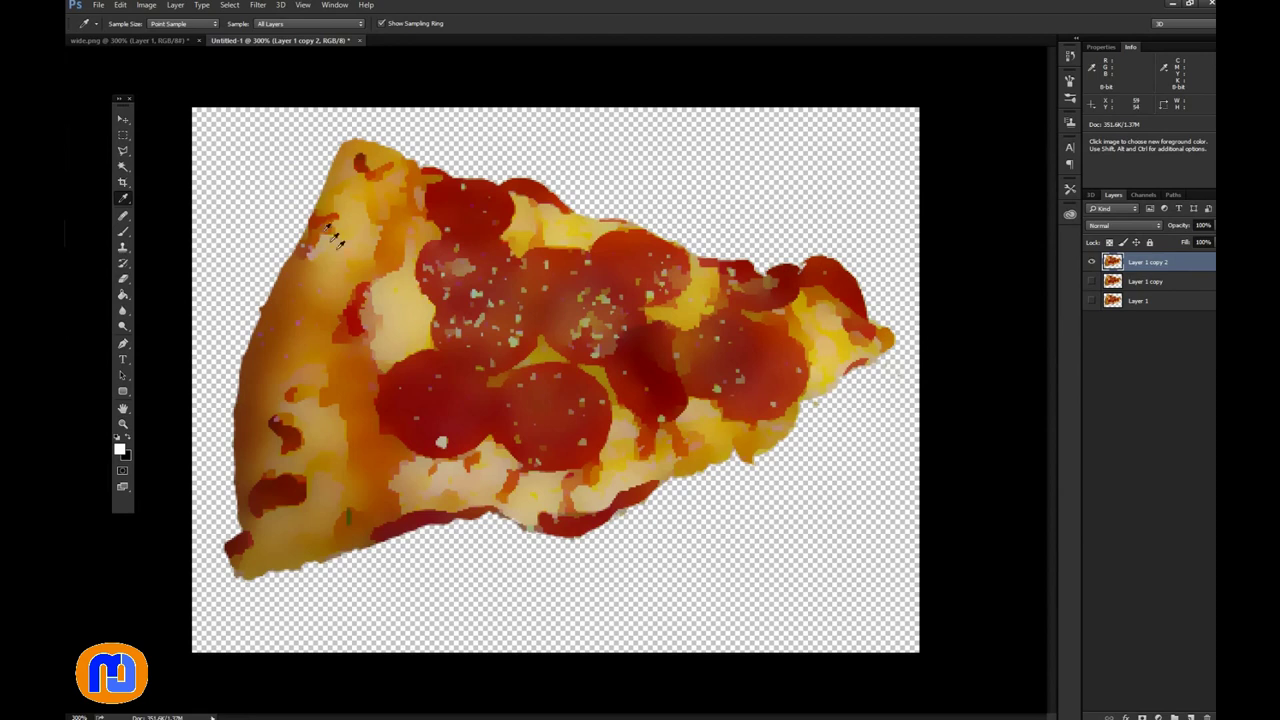
{"action": "left_click", "coordinate": [400, 293]}
Step: Swap colours, sample the crust brown, and darken it to 5c2714
{"action": "left_click", "coordinate": [128, 439]}
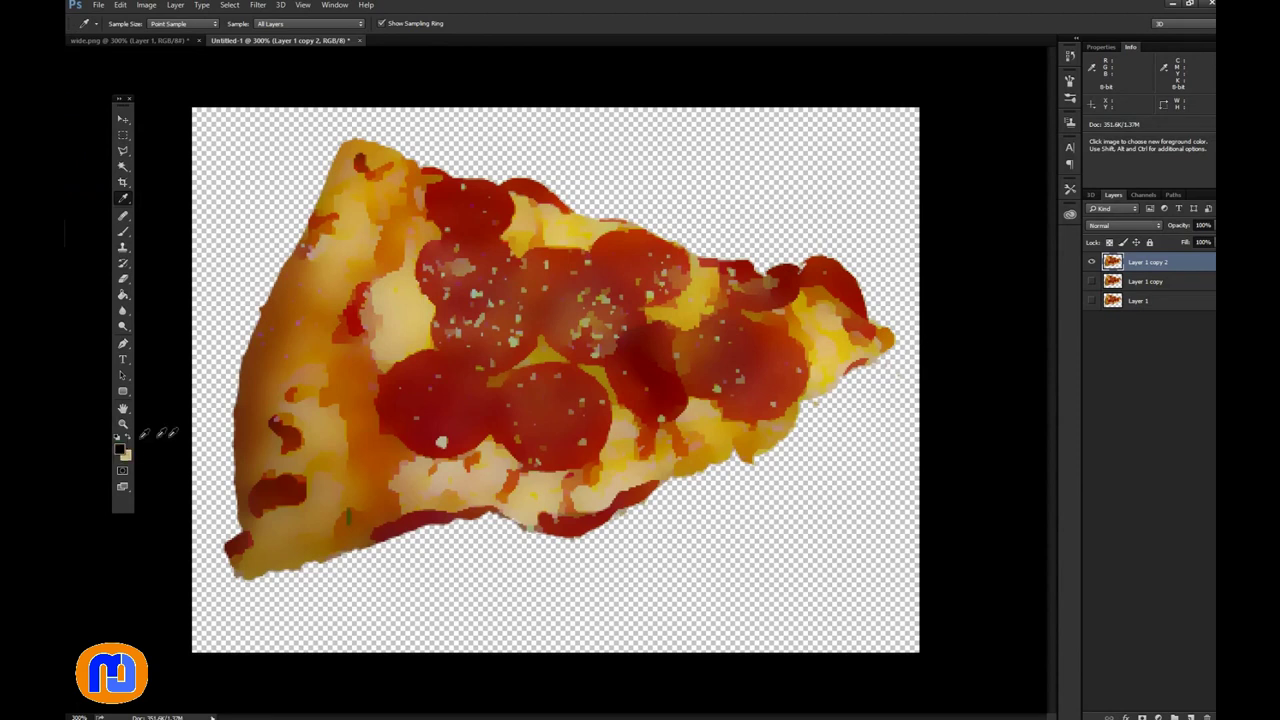
{"action": "left_click", "coordinate": [284, 484]}
{"action": "left_click", "coordinate": [121, 453]}
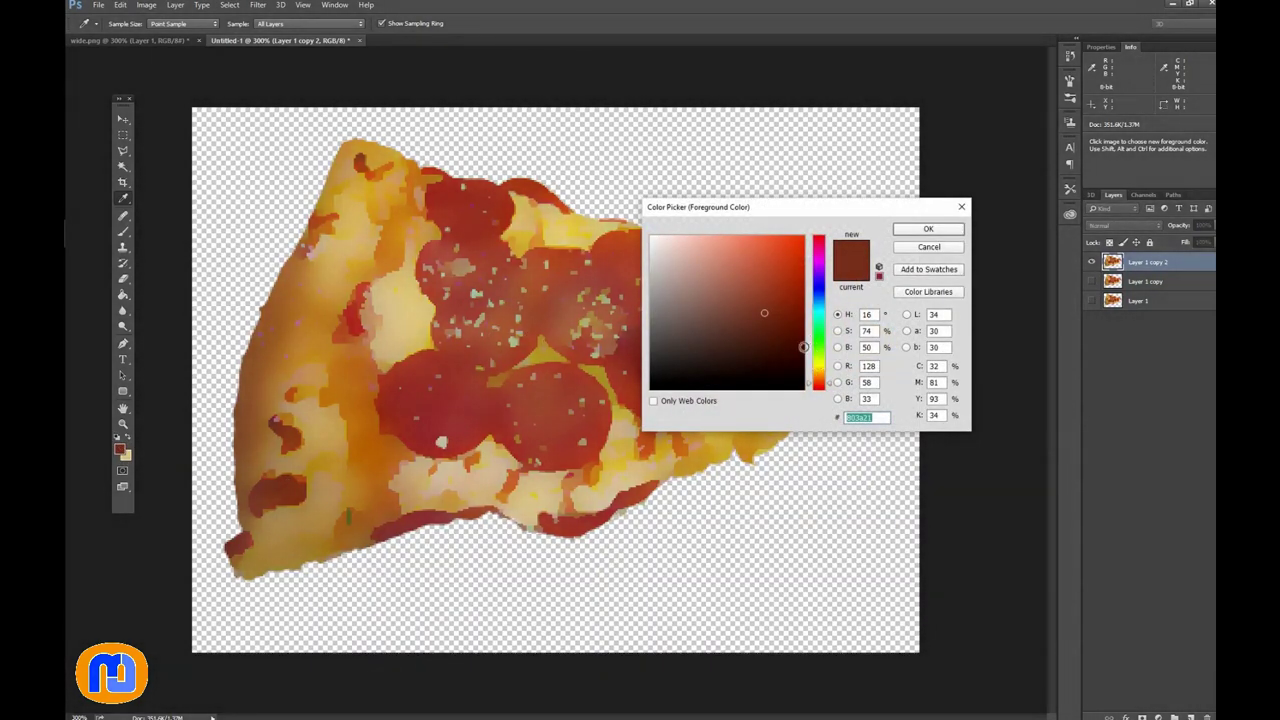
{"action": "left_click", "coordinate": [771, 334]}
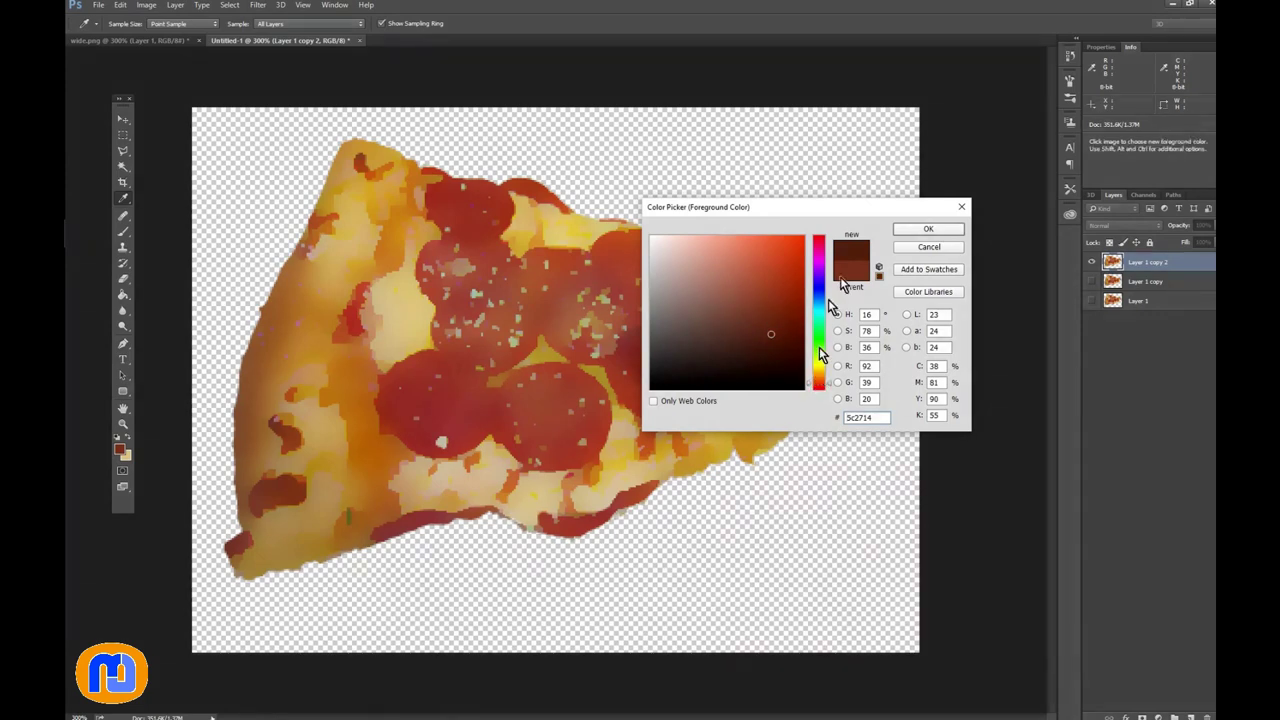
{"action": "left_click", "coordinate": [905, 231]}
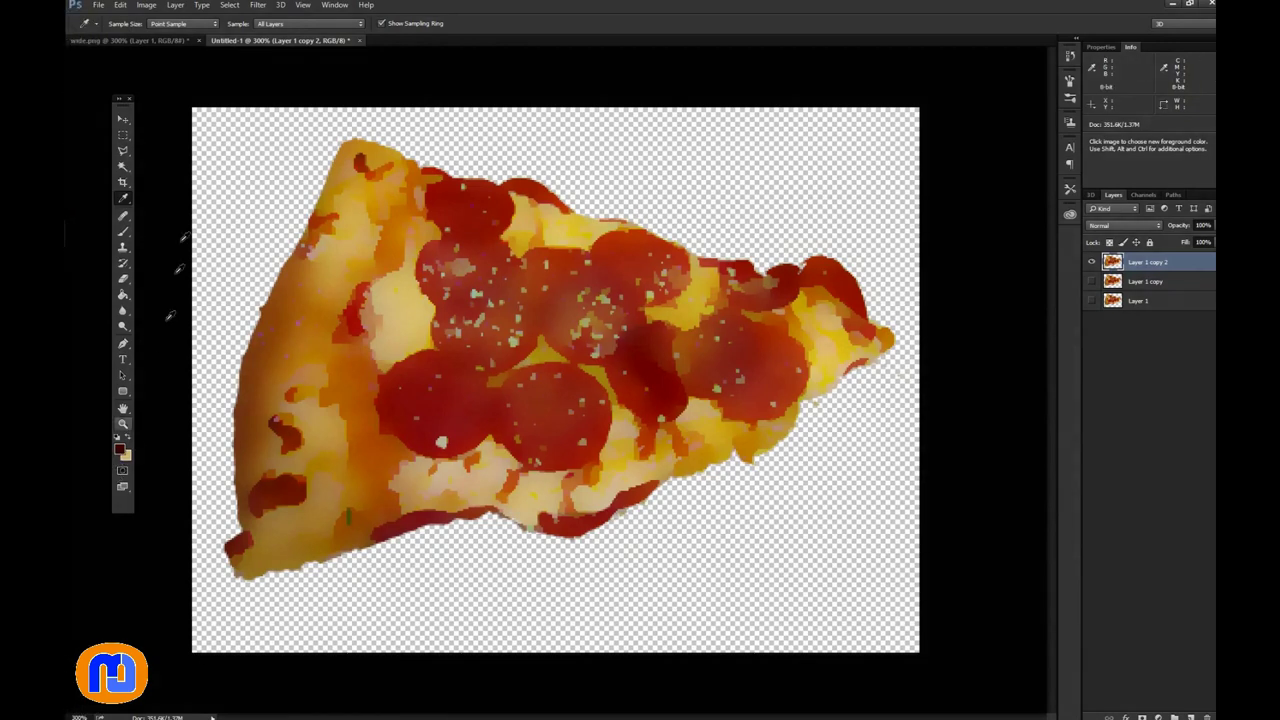
{"action": "left_click", "coordinate": [256, 6]}
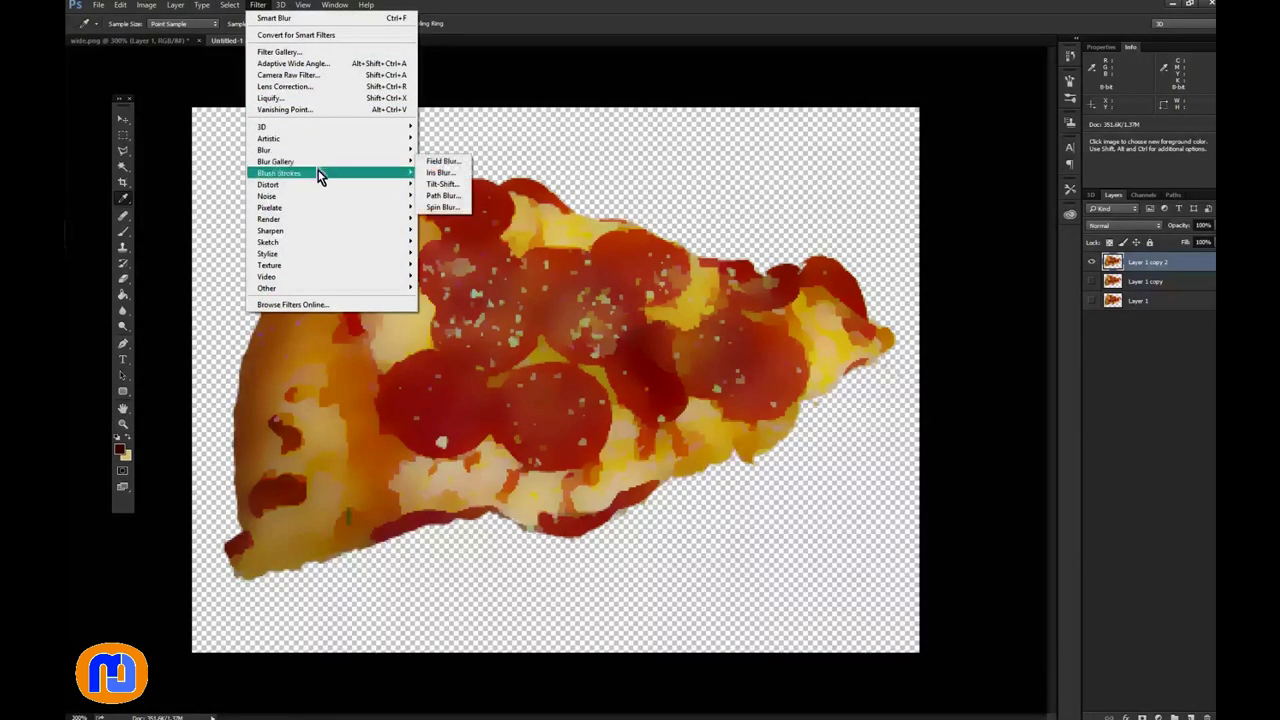
Step: Apply the Photocopy sketch filter at Darkness about 19 to the top pizza layer
{"action": "mouse_move", "coordinate": [370, 242]}
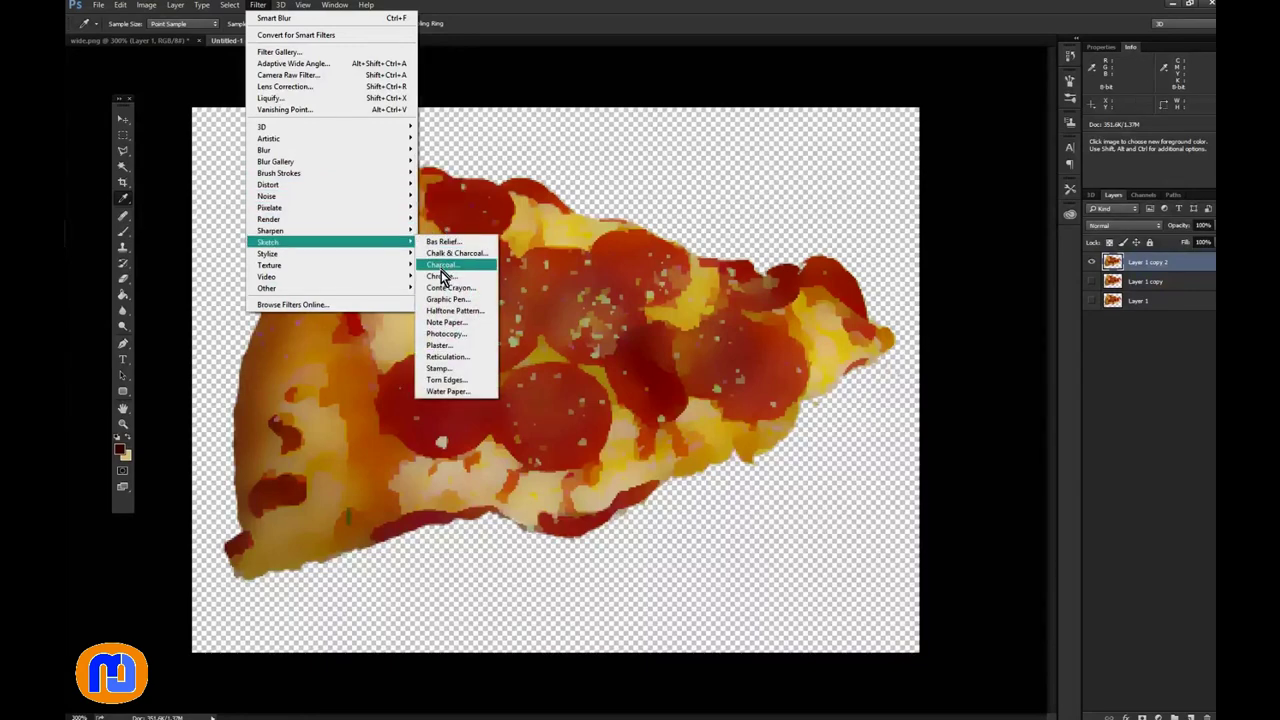
{"action": "left_click", "coordinate": [441, 335]}
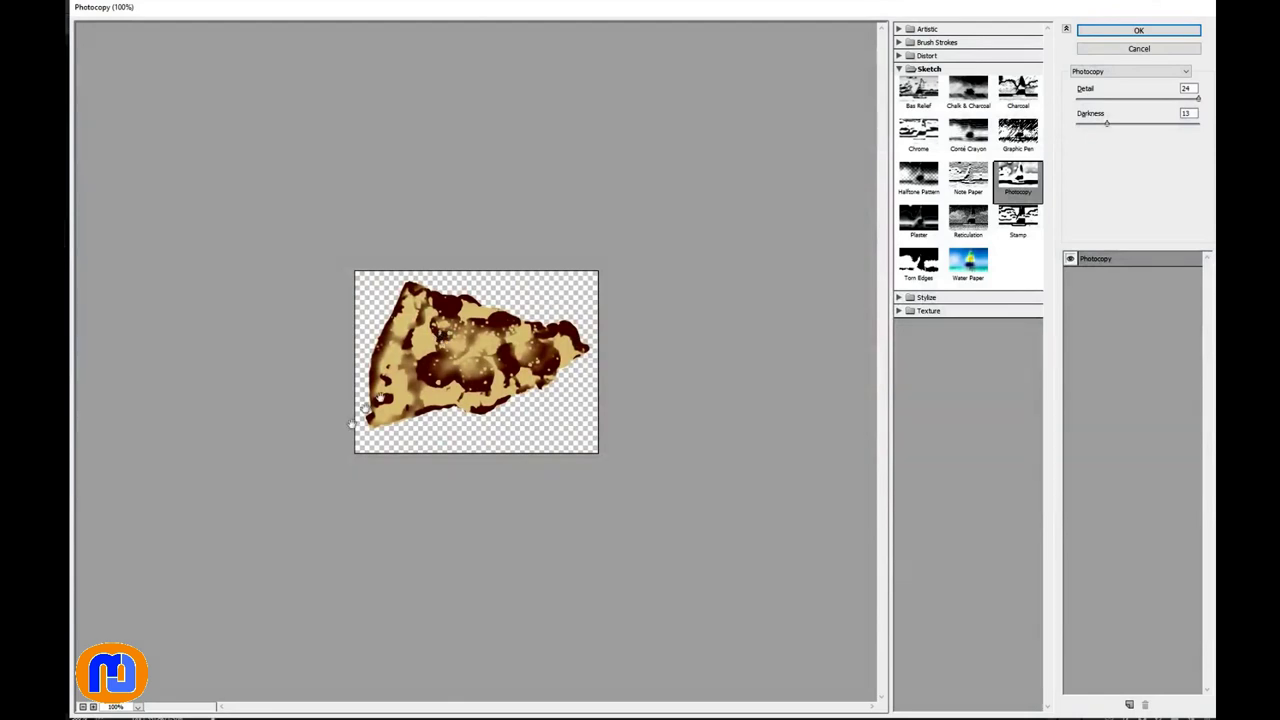
{"action": "left_click", "coordinate": [93, 707]}
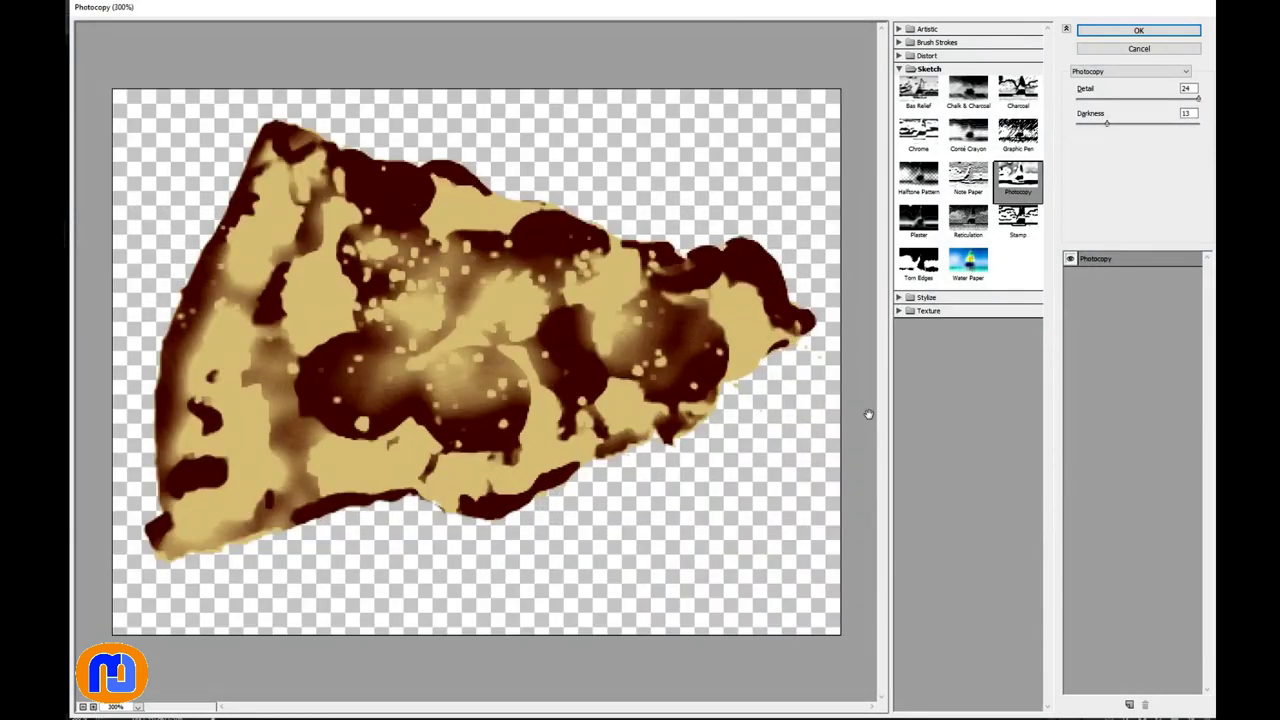
{"action": "left_click", "coordinate": [1145, 124]}
{"action": "left_click_drag", "start_coordinate": [1143, 130], "coordinate": [1110, 125]}
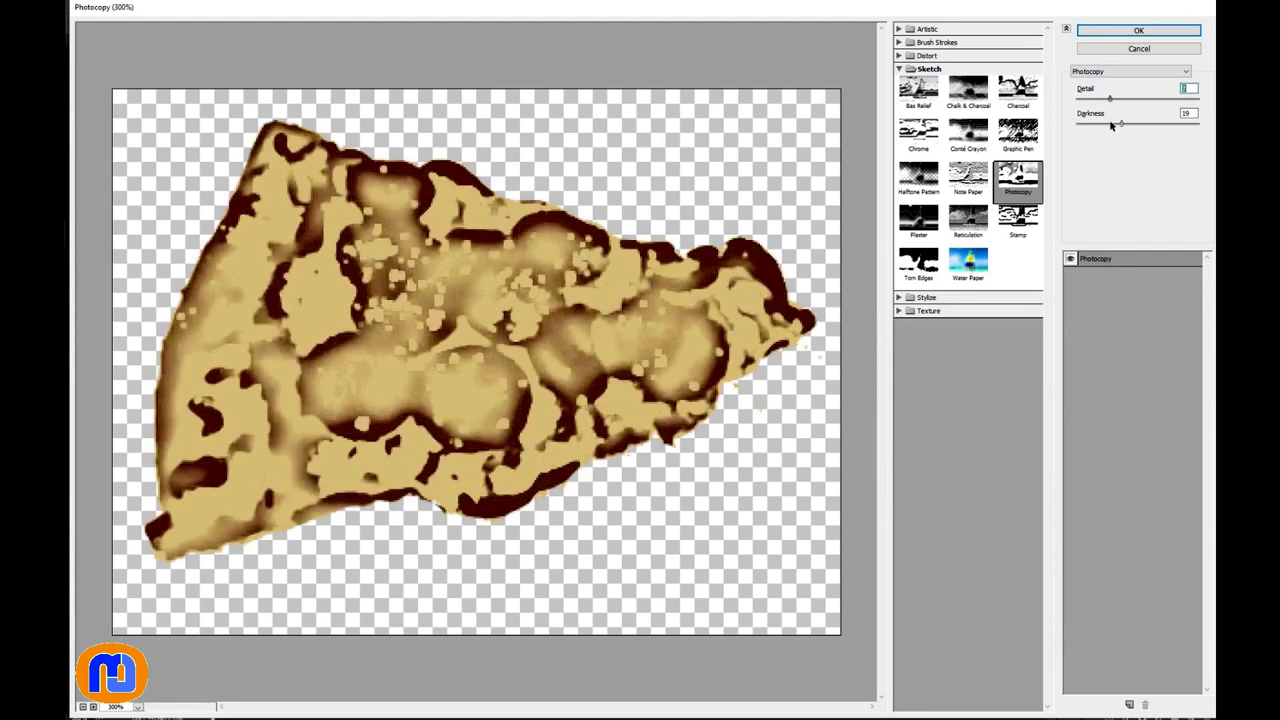
{"action": "left_click", "coordinate": [1122, 33]}
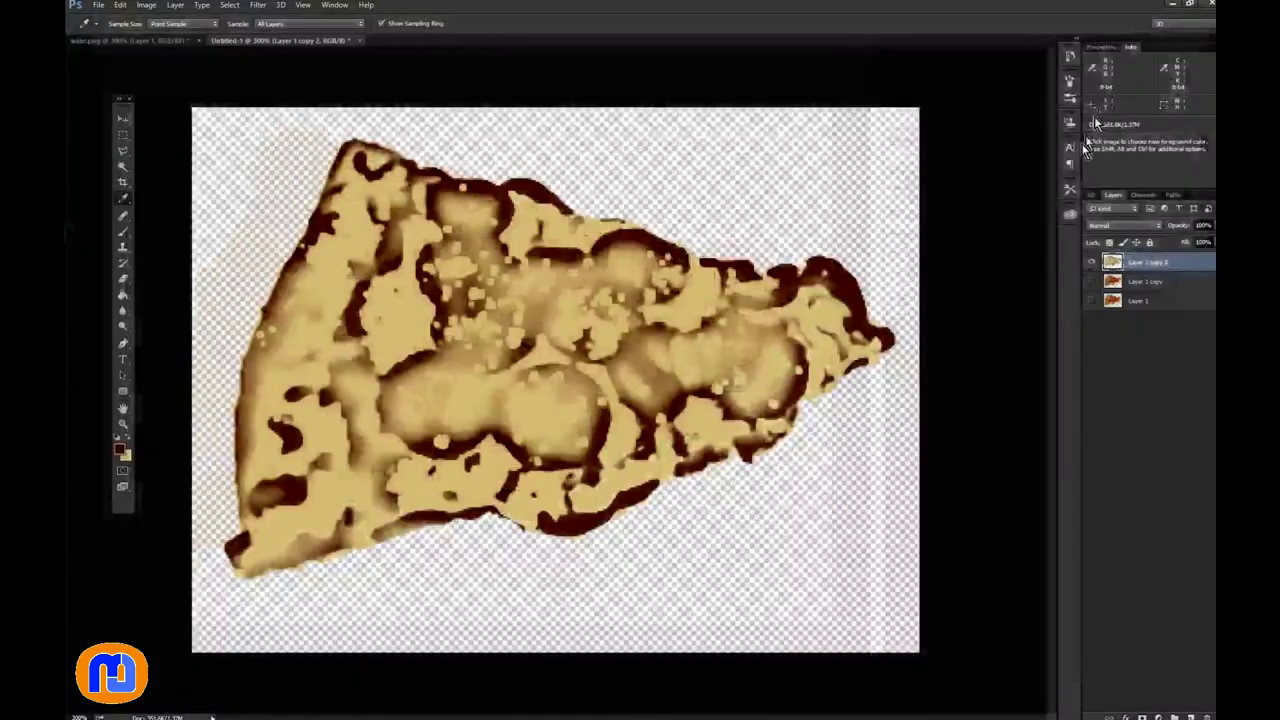
Step: Try Darken blending at lower opacity on the top pizza layer, then cancel it
{"action": "double_click", "coordinate": [1184, 261]}
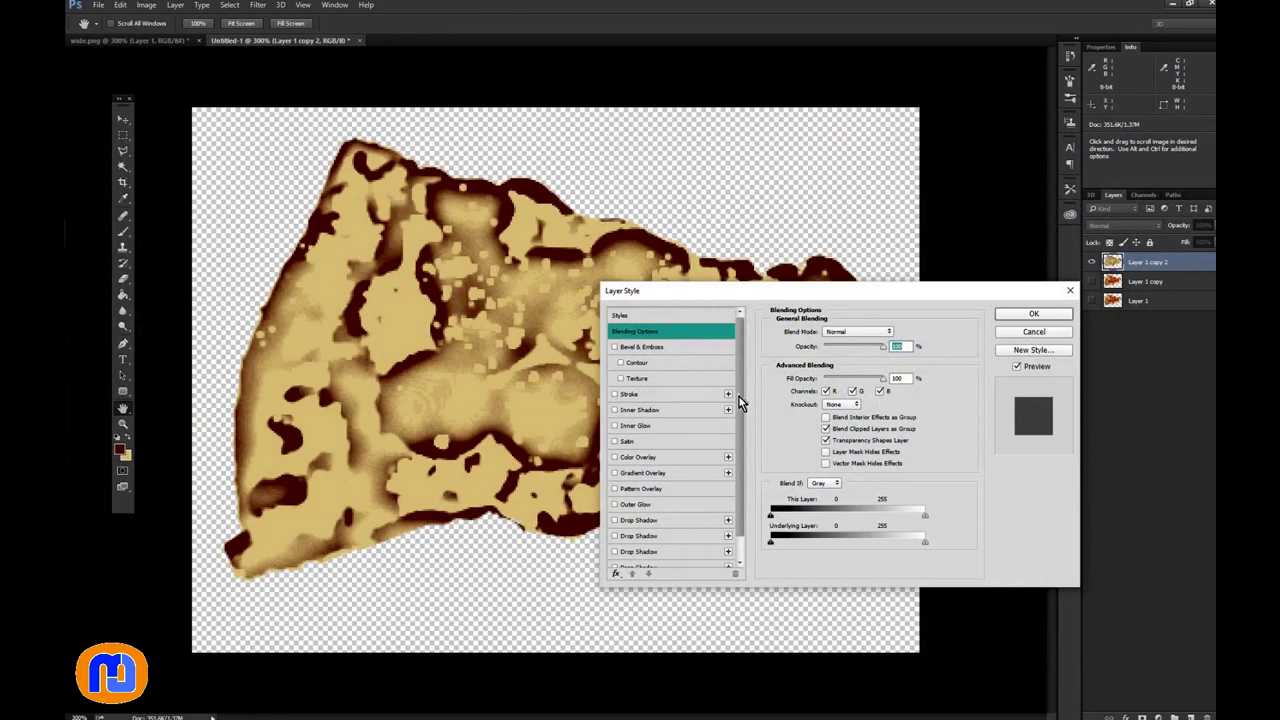
{"action": "left_click", "coordinate": [841, 334]}
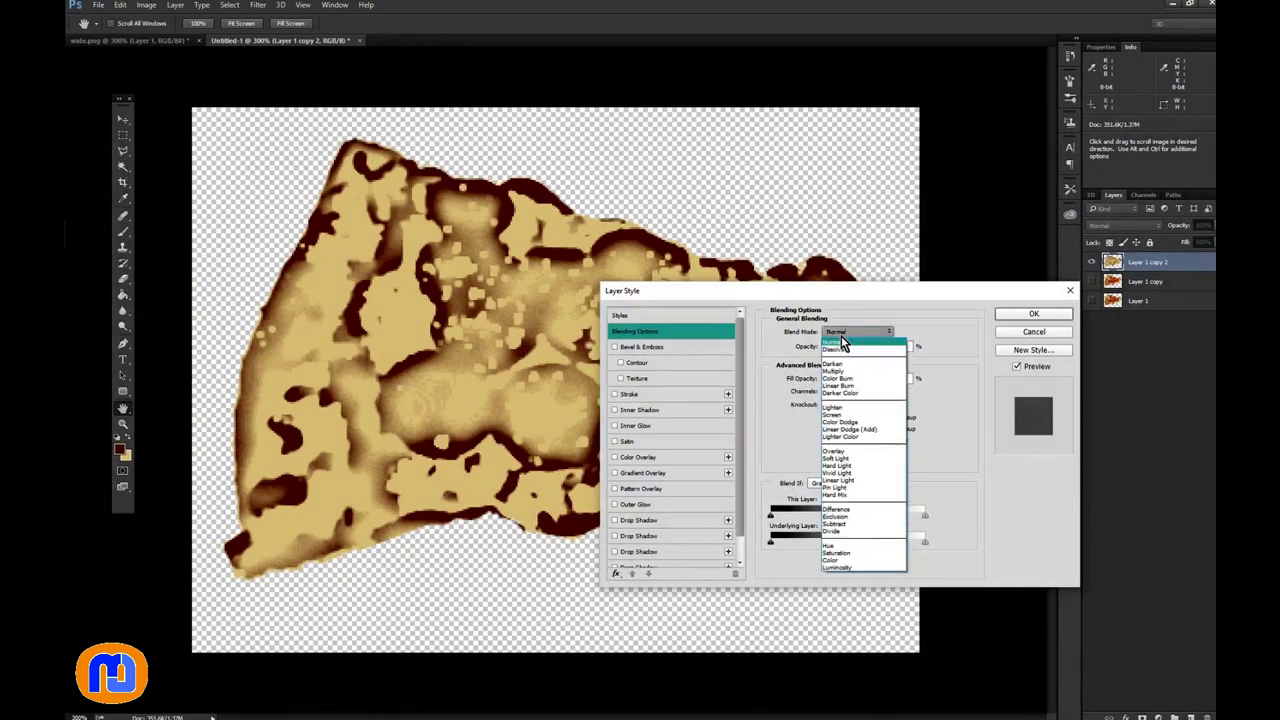
{"action": "left_click", "coordinate": [843, 364]}
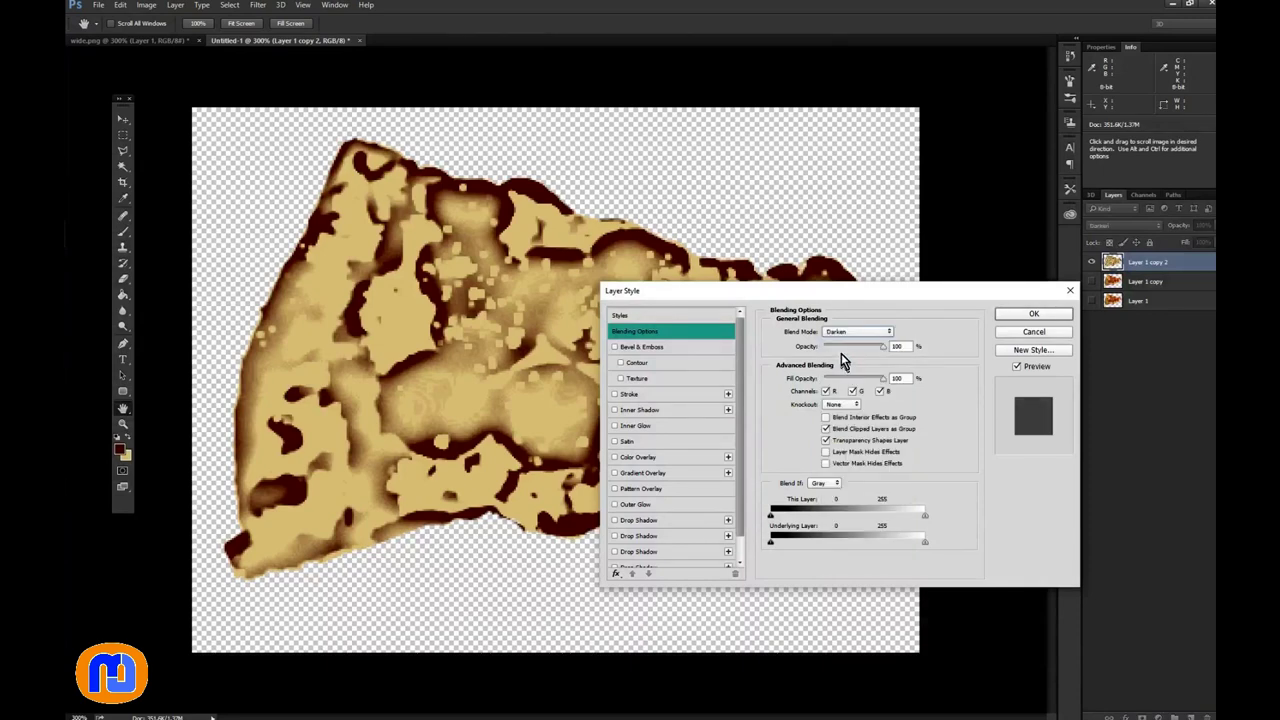
{"action": "left_click_drag", "start_coordinate": [841, 350], "coordinate": [955, 348]}
{"action": "left_click", "coordinate": [1030, 331]}
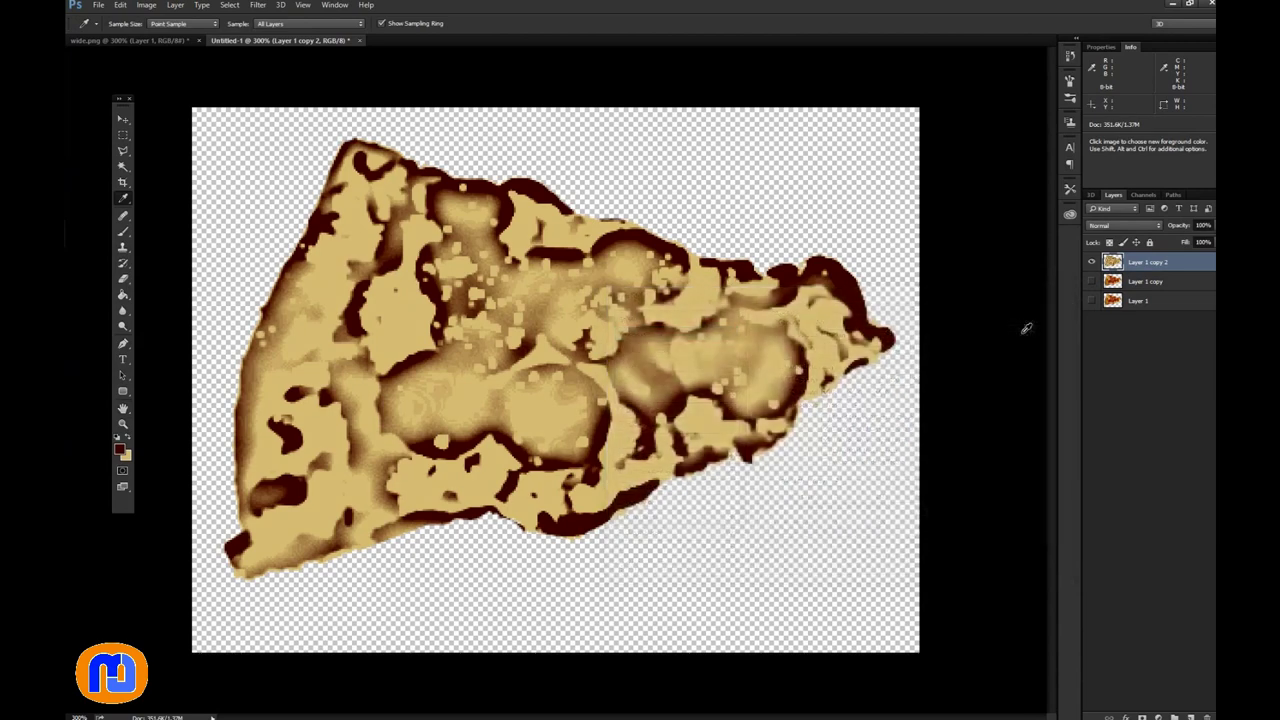
Step: Show Layer 1 copy and blend Layer 1 copy 2 in Multiply at 100% opacity
{"action": "left_click", "coordinate": [1092, 282]}
{"action": "double_click", "coordinate": [1190, 266]}
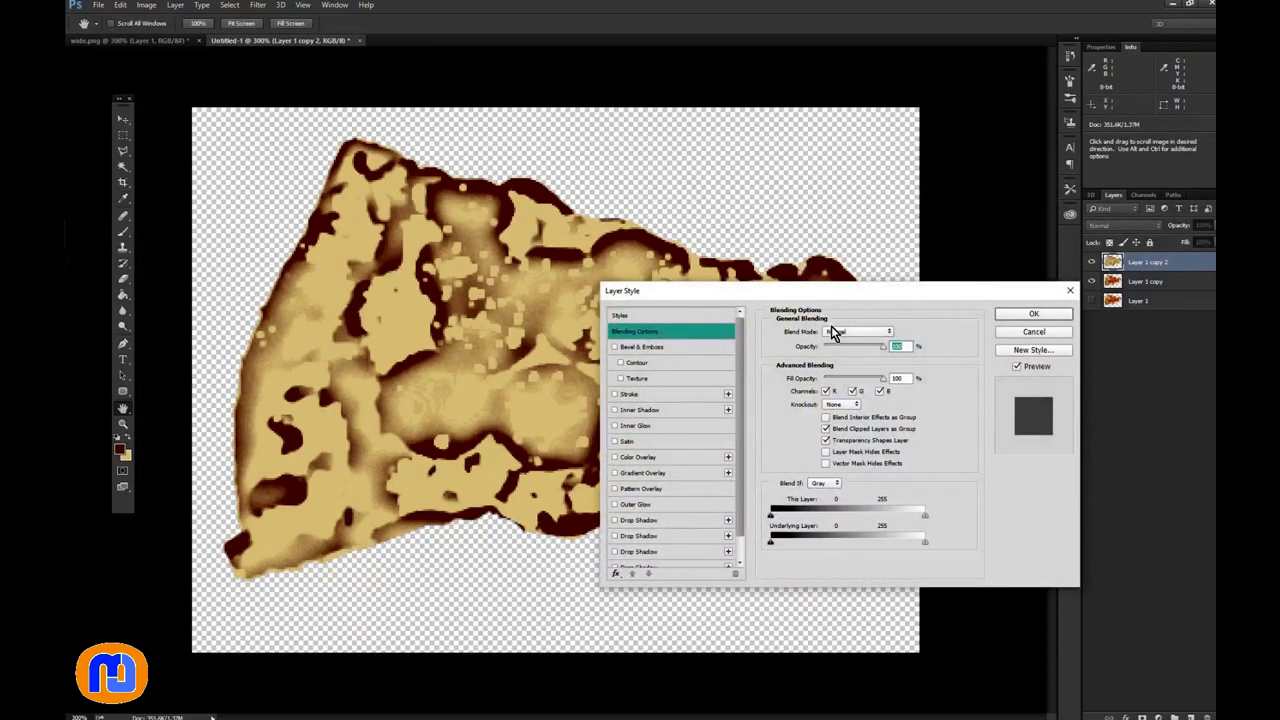
{"action": "left_click", "coordinate": [831, 330]}
{"action": "left_click", "coordinate": [836, 366]}
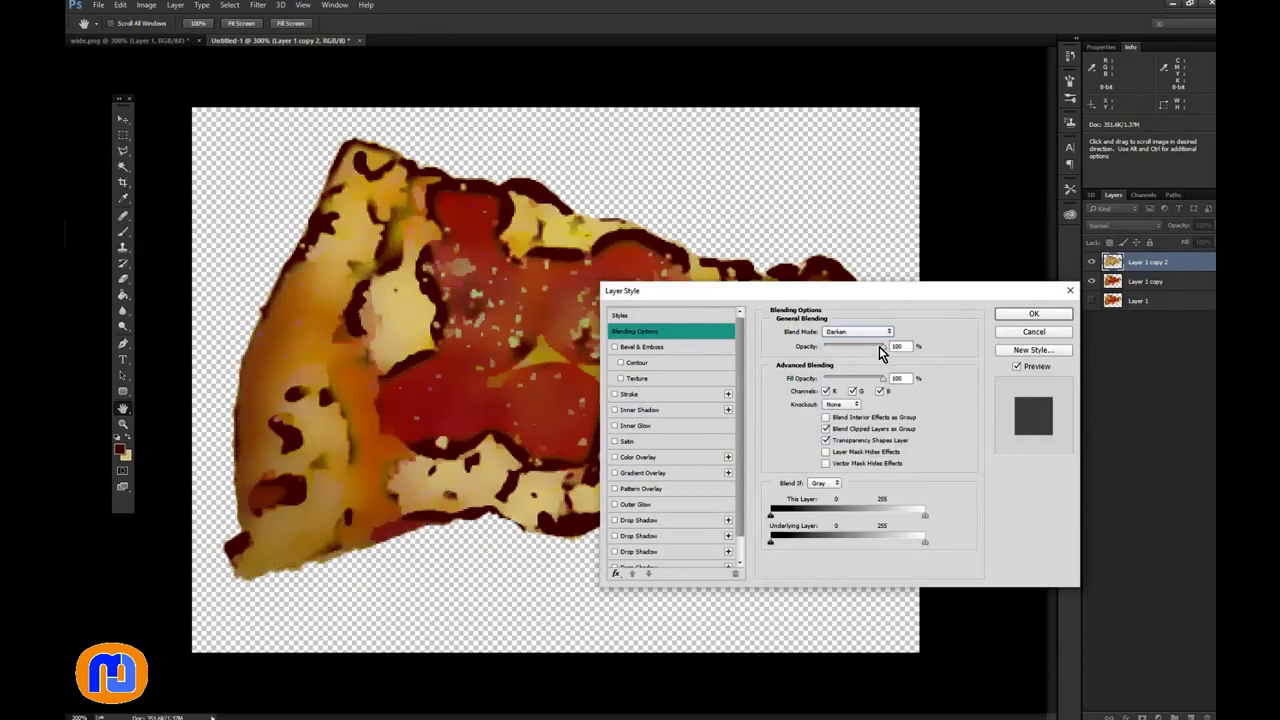
{"action": "mouse_move", "coordinate": [880, 347]}
{"action": "left_mouse_down"}
{"action": "mouse_move", "coordinate": [851, 360]}
{"action": "mouse_move", "coordinate": [876, 354]}
{"action": "left_mouse_up"}
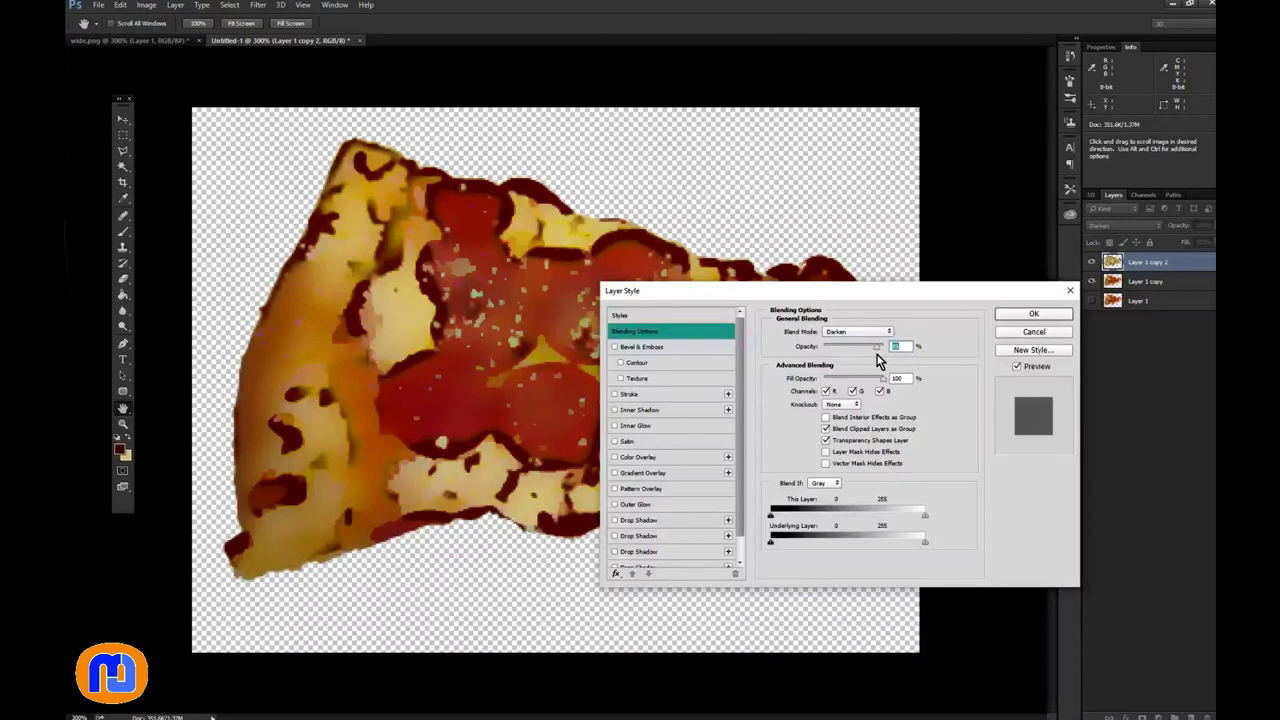
{"action": "left_click", "coordinate": [865, 333]}
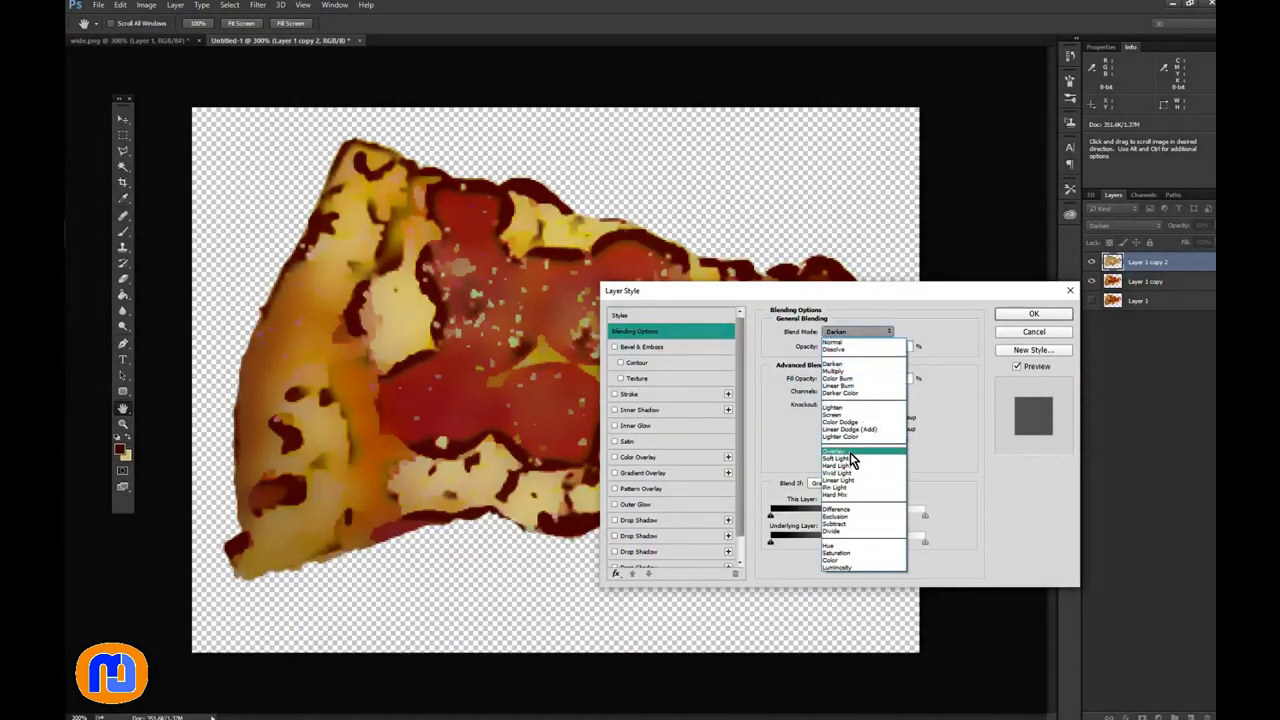
{"action": "left_click", "coordinate": [837, 372]}
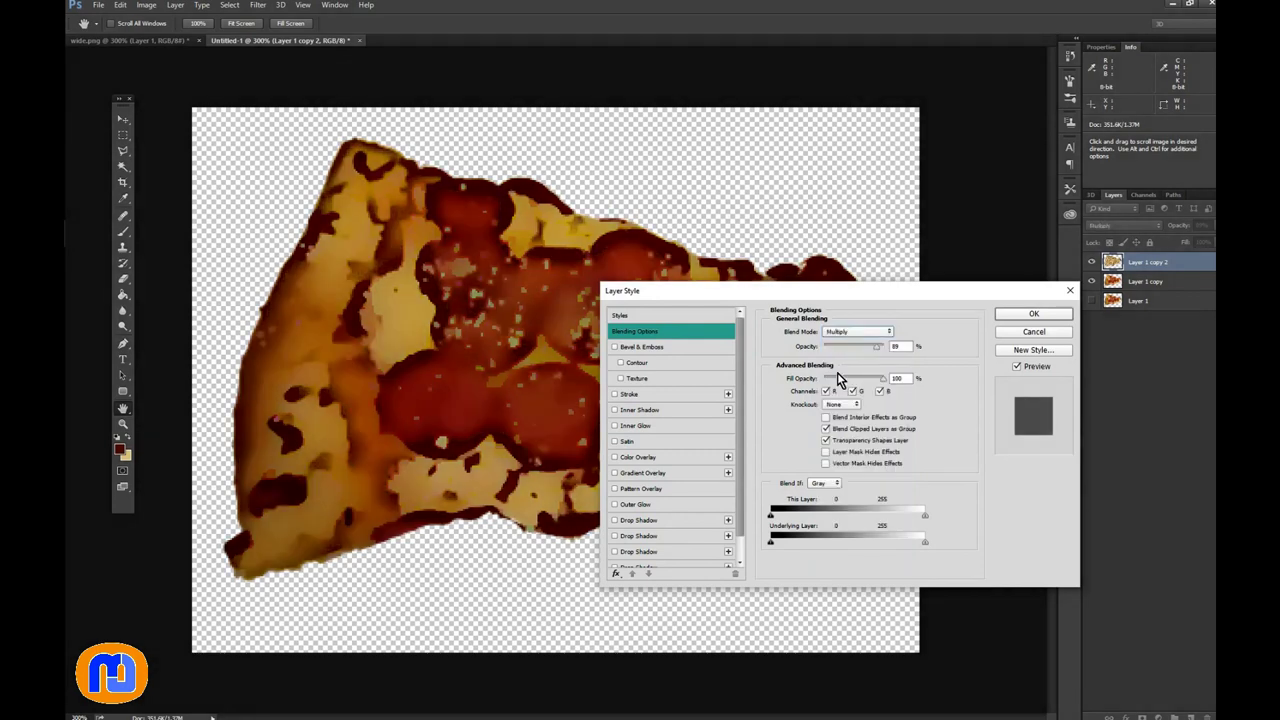
{"action": "left_click_drag", "start_coordinate": [873, 345], "coordinate": [897, 352]}
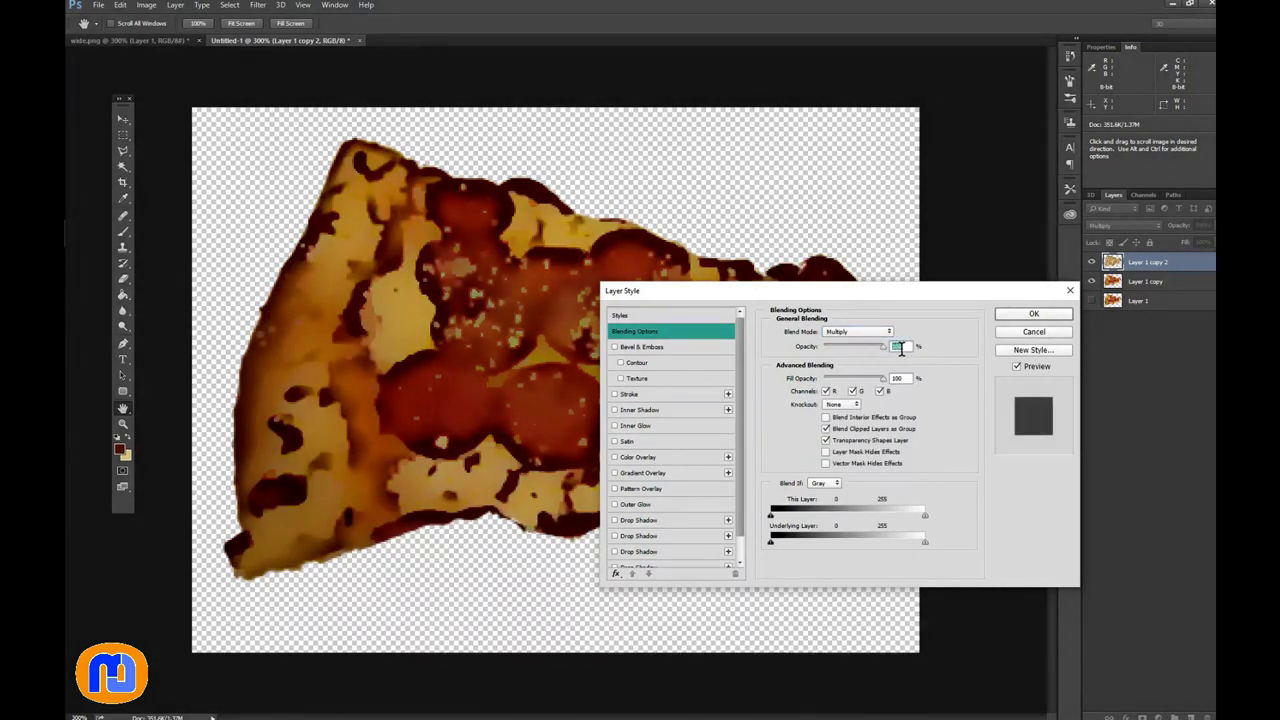
{"action": "left_click", "coordinate": [1034, 315]}
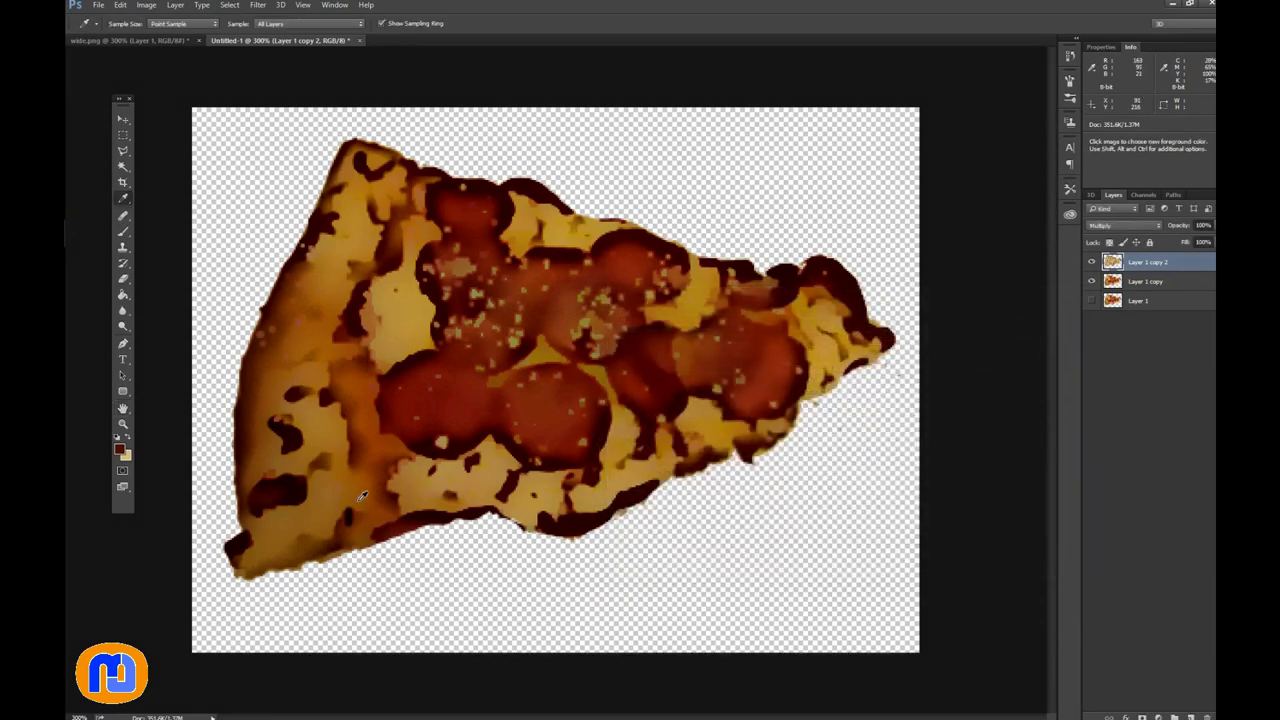
{"action": "left_click", "coordinate": [126, 426]}
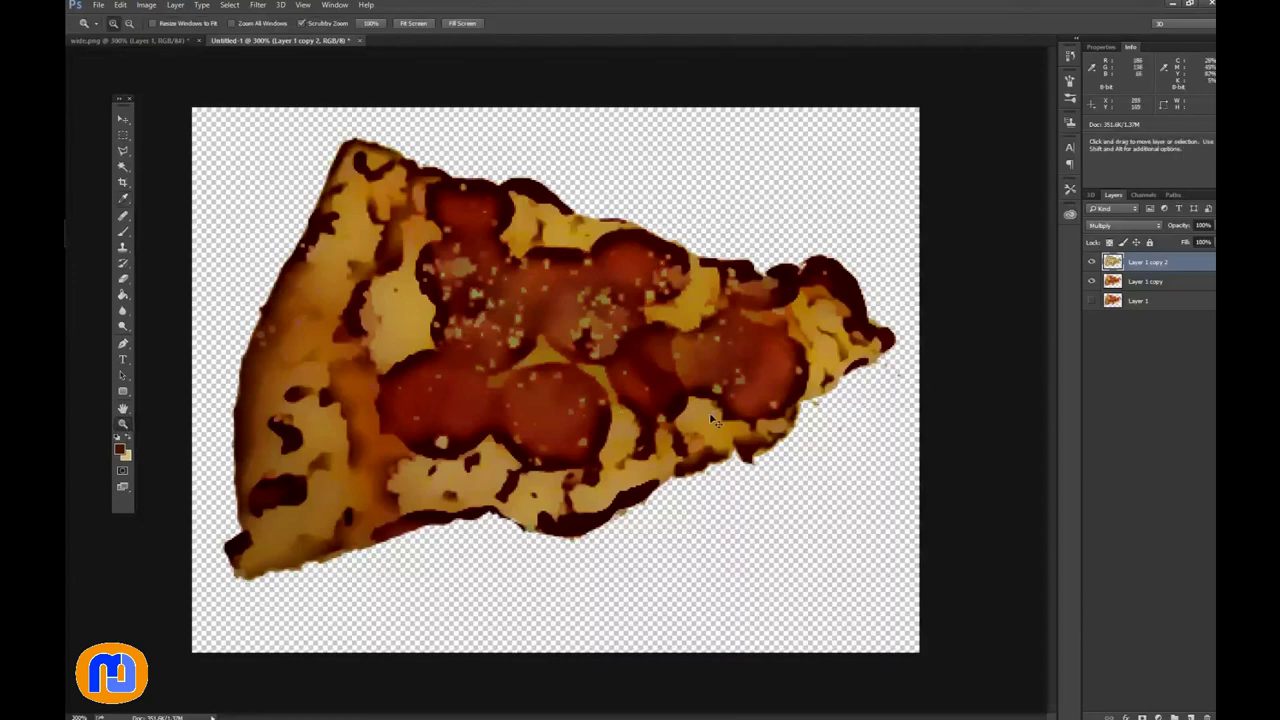
{"action": "left_click", "coordinate": [654, 408], "text": "alt"}
{"action": "left_click", "coordinate": [652, 405], "text": "alt"}
{"action": "left_click", "coordinate": [630, 400], "text": "alt"}
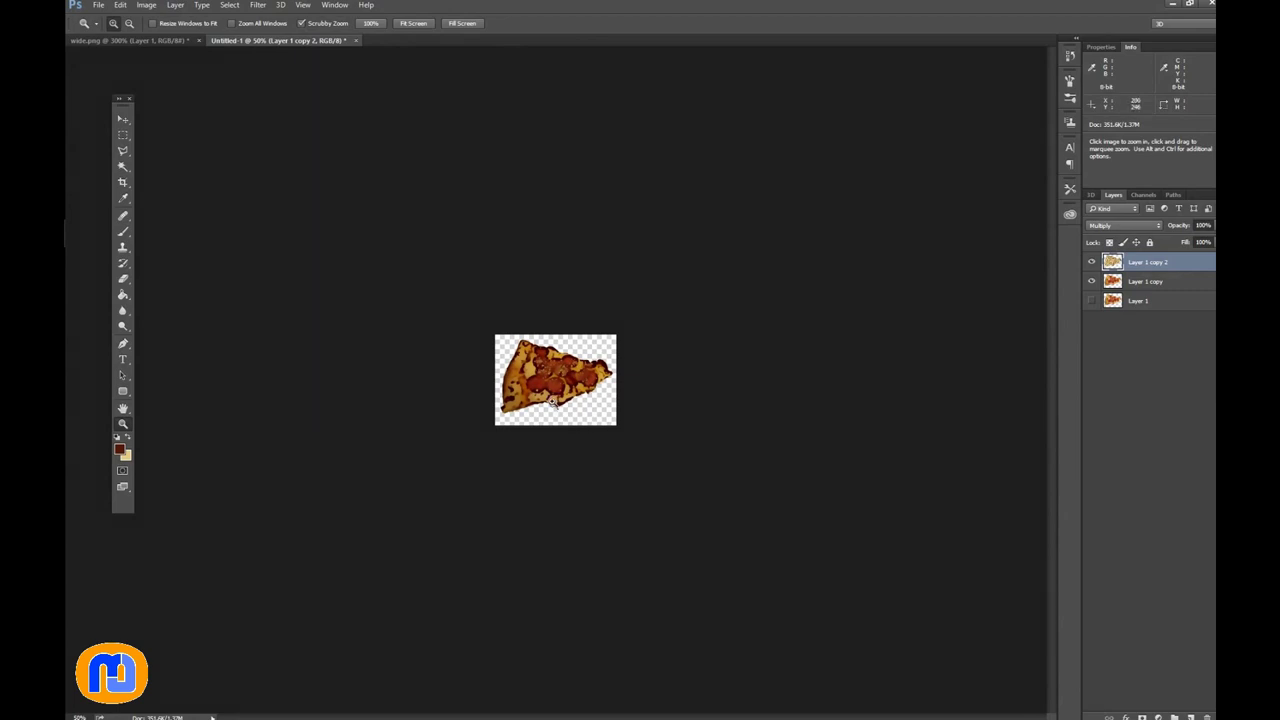
{"action": "left_click", "coordinate": [556, 372]}
{"action": "left_click", "coordinate": [556, 372]}
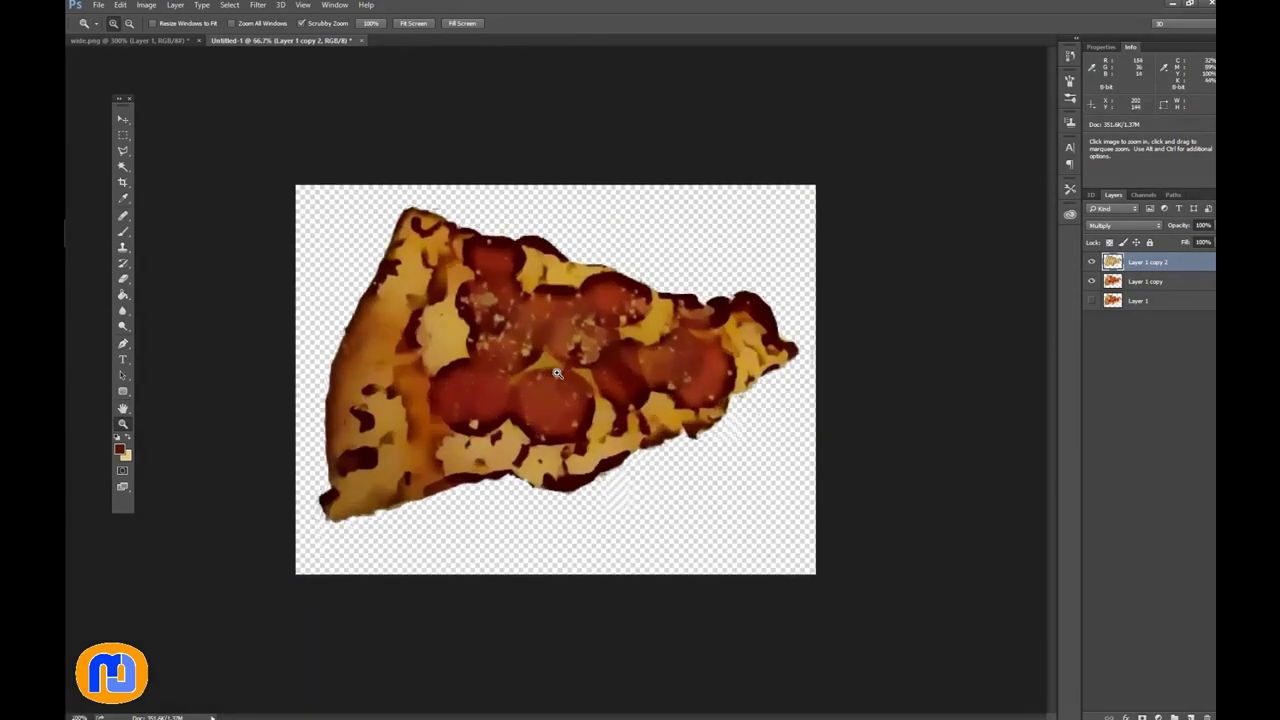
{"action": "left_click", "coordinate": [557, 373]}
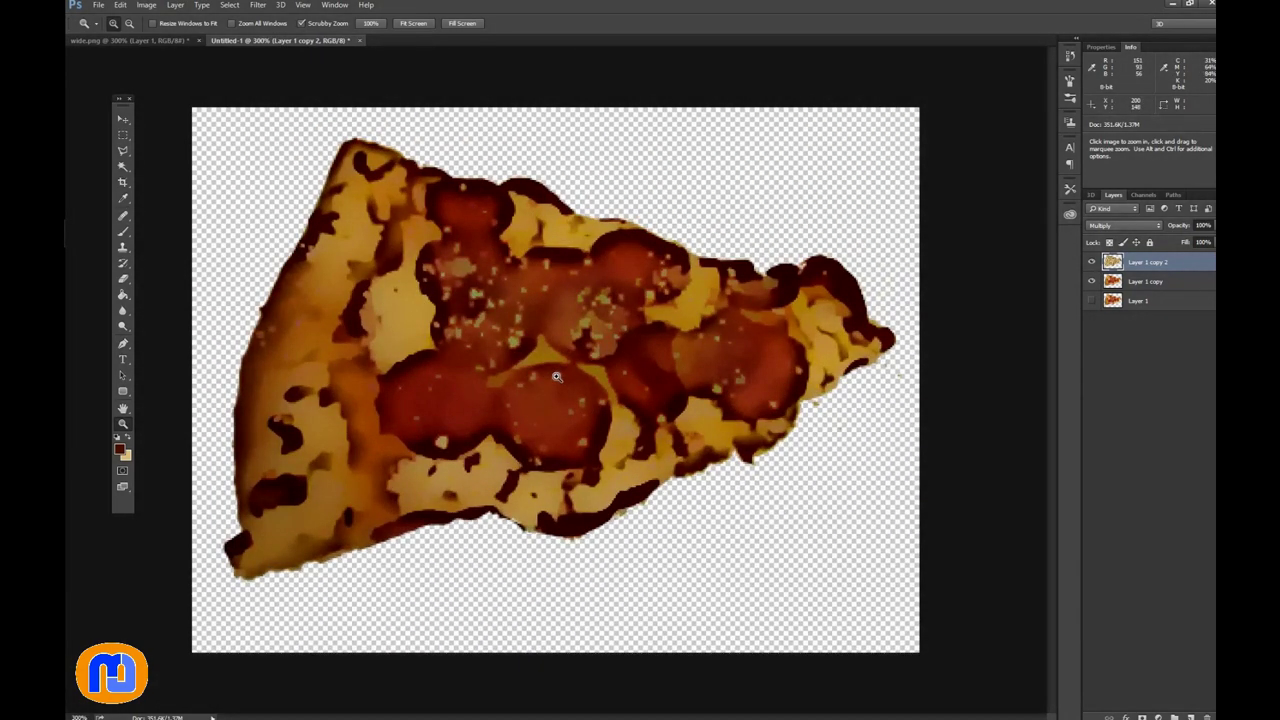
{"action": "left_click", "coordinate": [1145, 284]}
Step: Apply Levels with black input 93 to Layer 1 copy, with the top layer briefly hidden
{"action": "left_click", "coordinate": [1090, 261]}
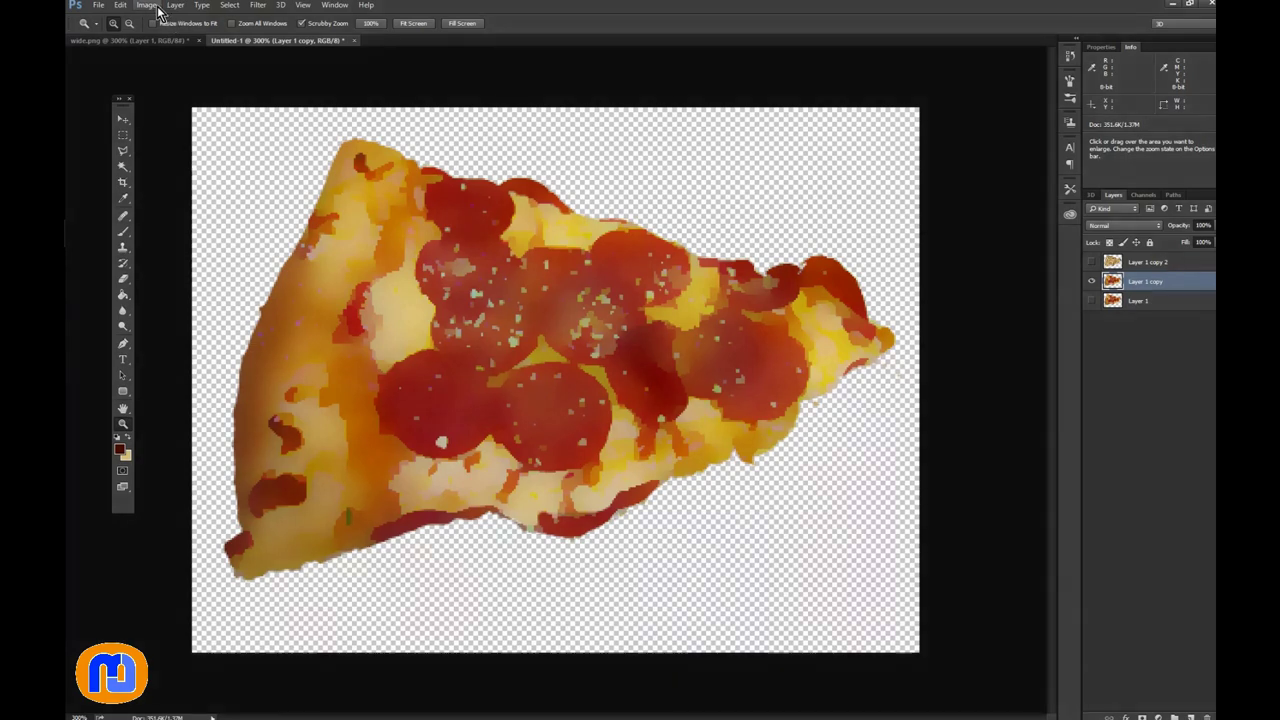
{"action": "left_click", "coordinate": [150, 6]}
{"action": "mouse_move", "coordinate": [166, 38]}
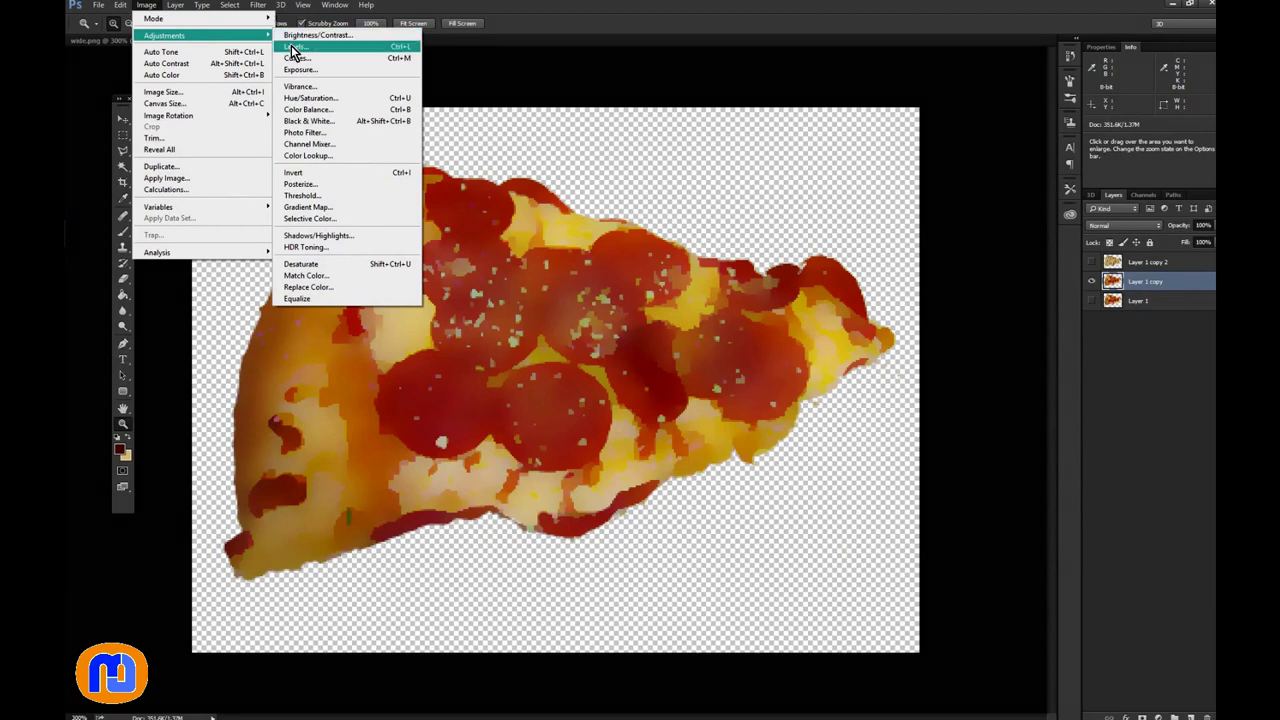
{"action": "left_click", "coordinate": [293, 46]}
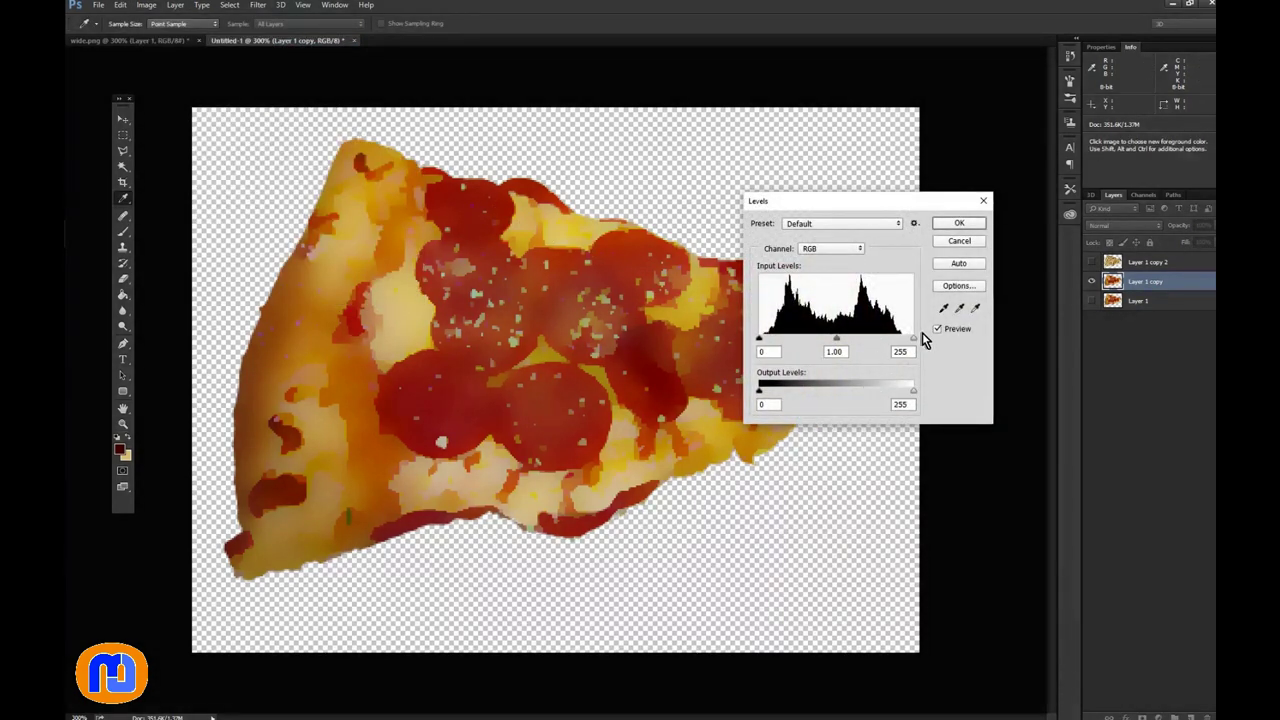
{"action": "left_click_drag", "start_coordinate": [914, 341], "coordinate": [894, 366]}
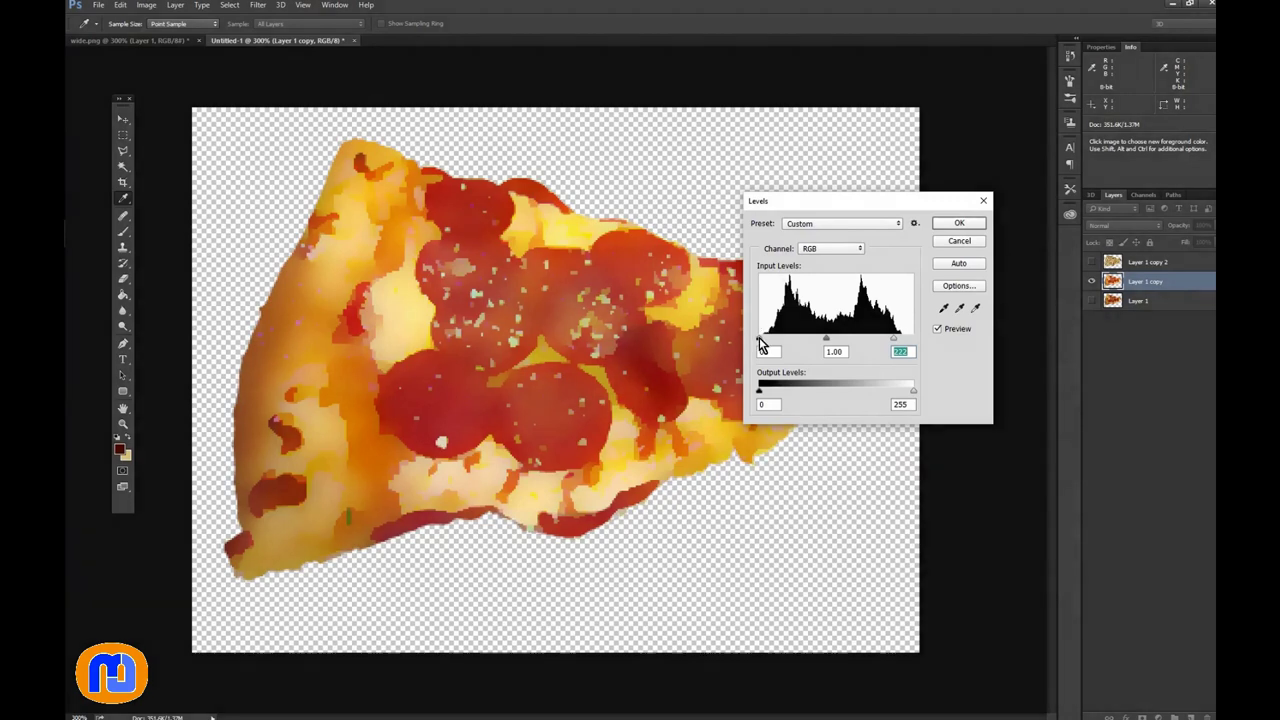
{"action": "left_click_drag", "start_coordinate": [760, 341], "coordinate": [826, 345]}
{"action": "left_click", "coordinate": [943, 223]}
{"action": "key", "text": "z"}
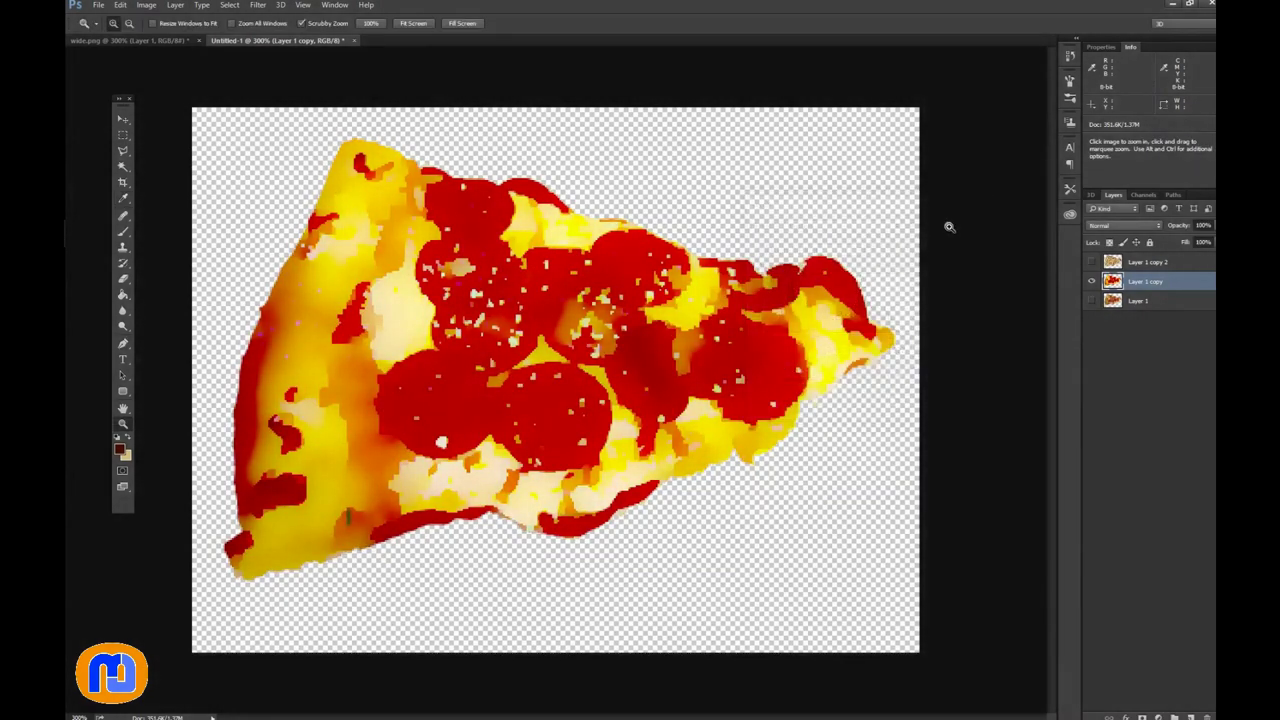
{"action": "left_click", "coordinate": [1091, 264]}
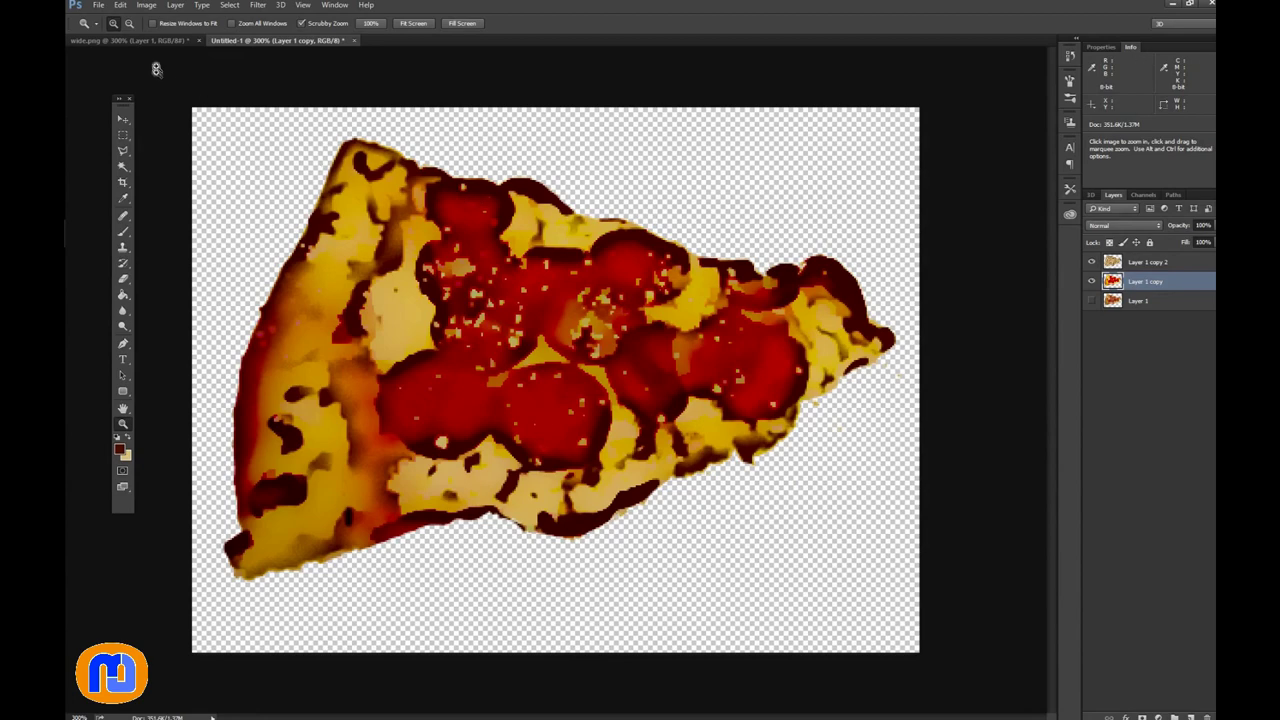
Step: Hide Layer 1 and merge the visible pizza layers, after undoing a trial Flatten Image
{"action": "left_click", "coordinate": [152, 6]}
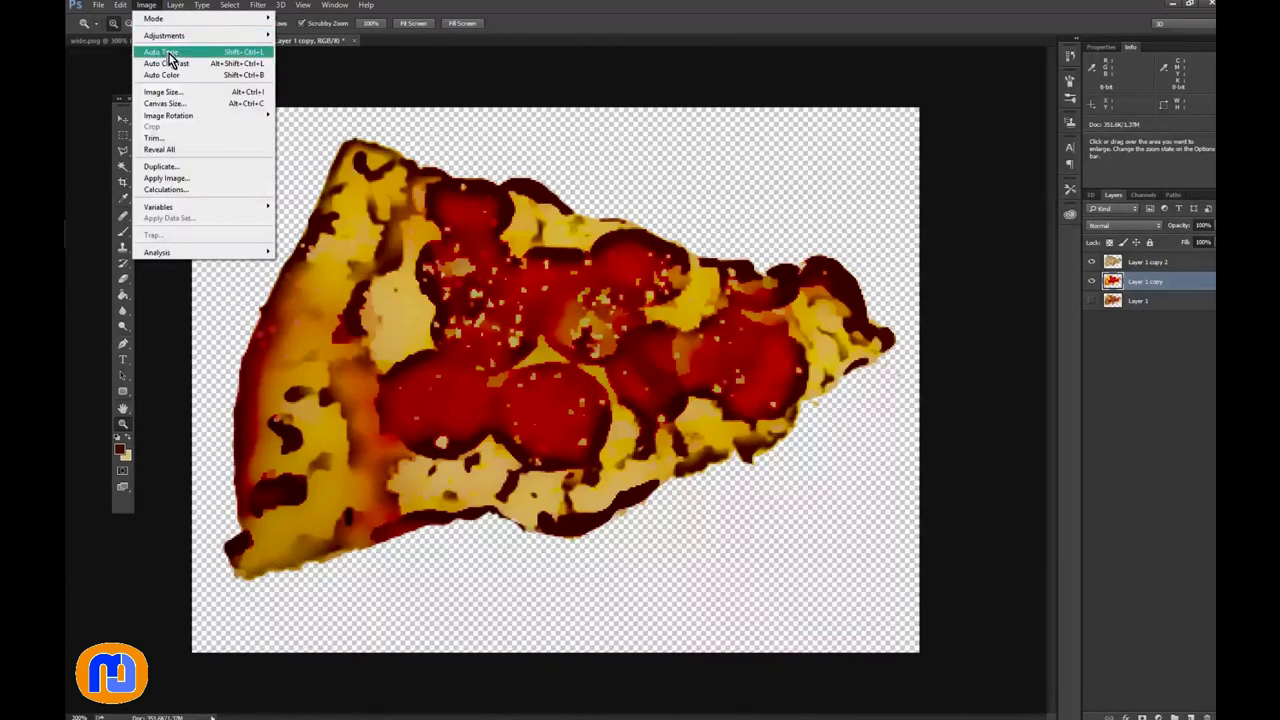
{"action": "mouse_move", "coordinate": [173, 8]}
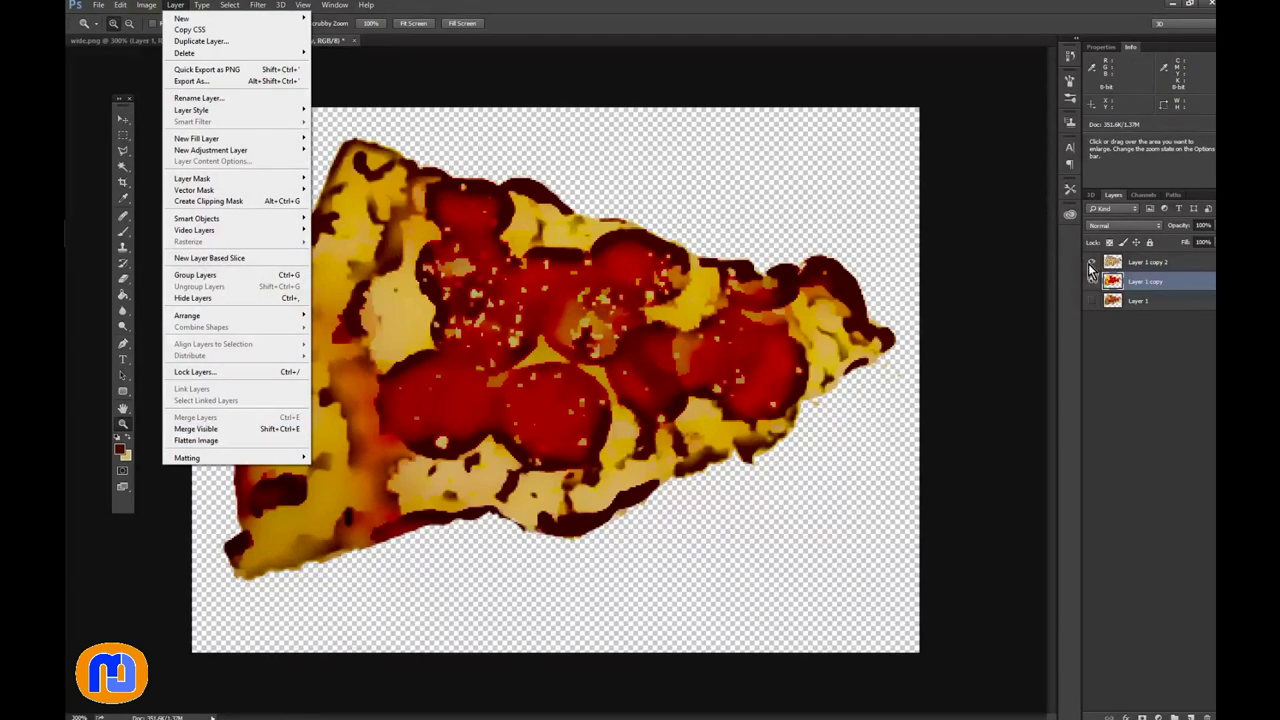
{"action": "left_click", "coordinate": [1091, 300]}
{"action": "left_click", "coordinate": [239, 444]}
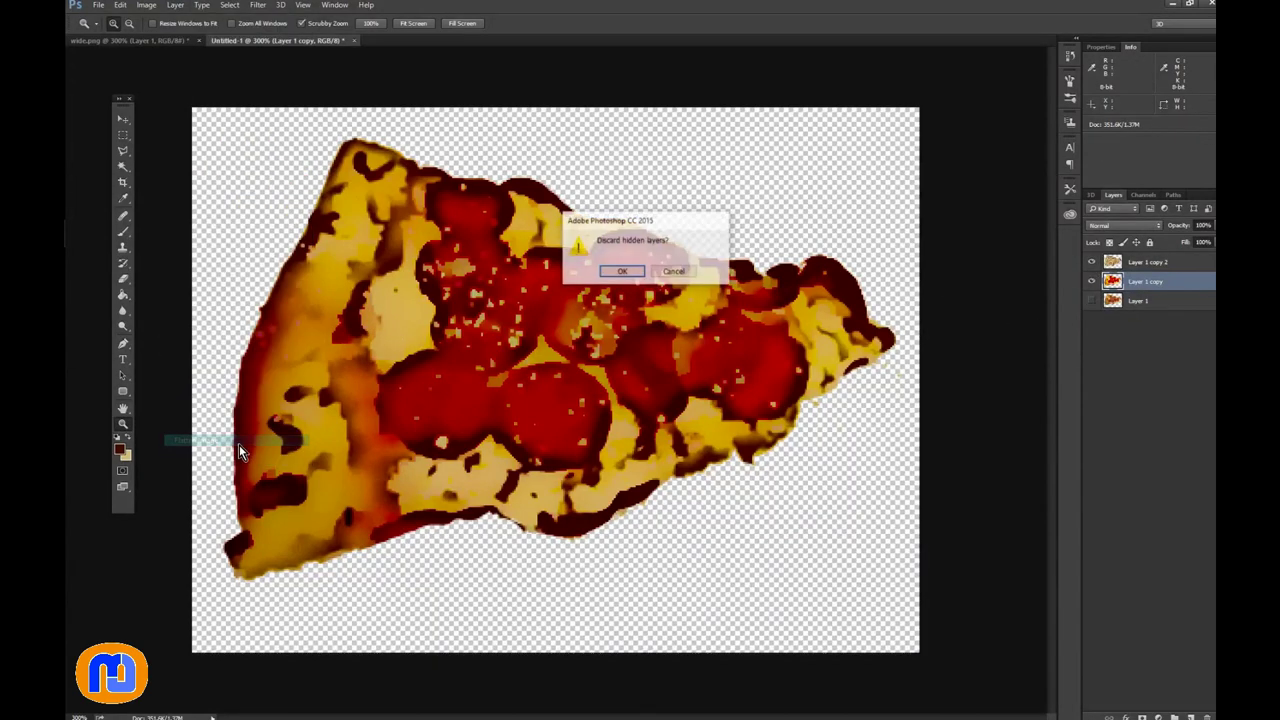
{"action": "left_click", "coordinate": [622, 272]}
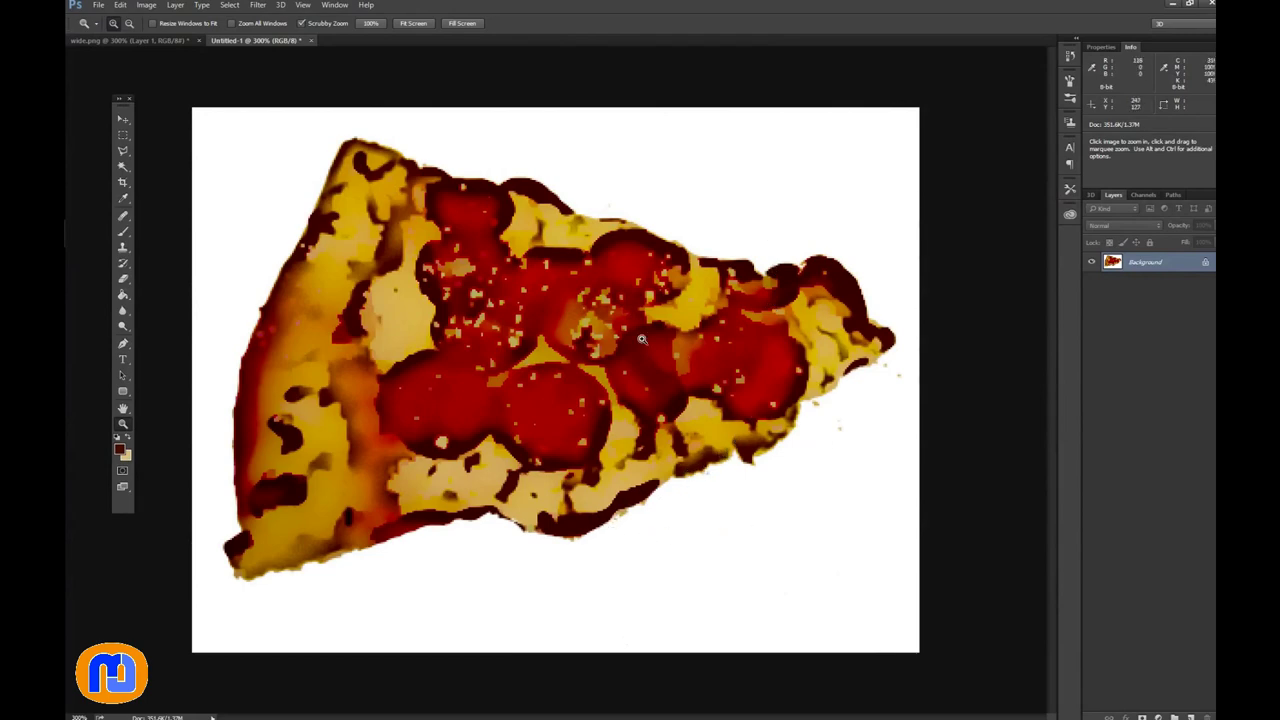
{"action": "key", "text": "ctrl+z"}
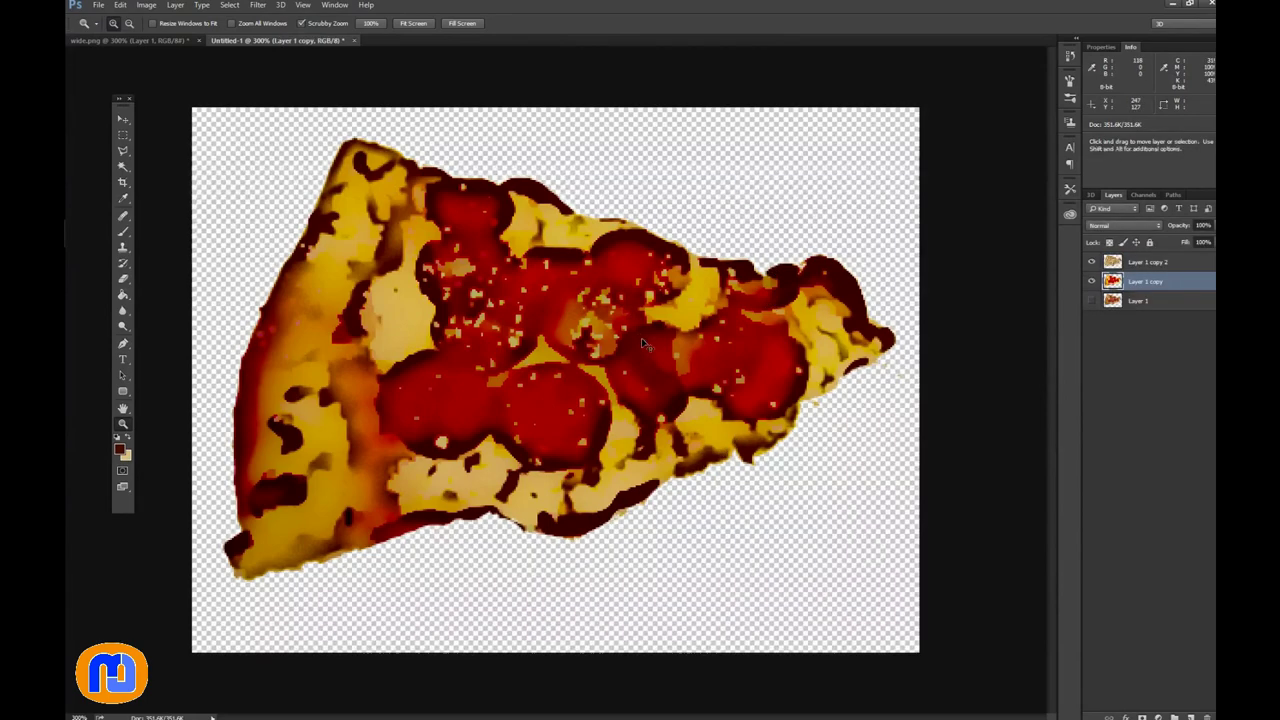
{"action": "left_click", "coordinate": [176, 6]}
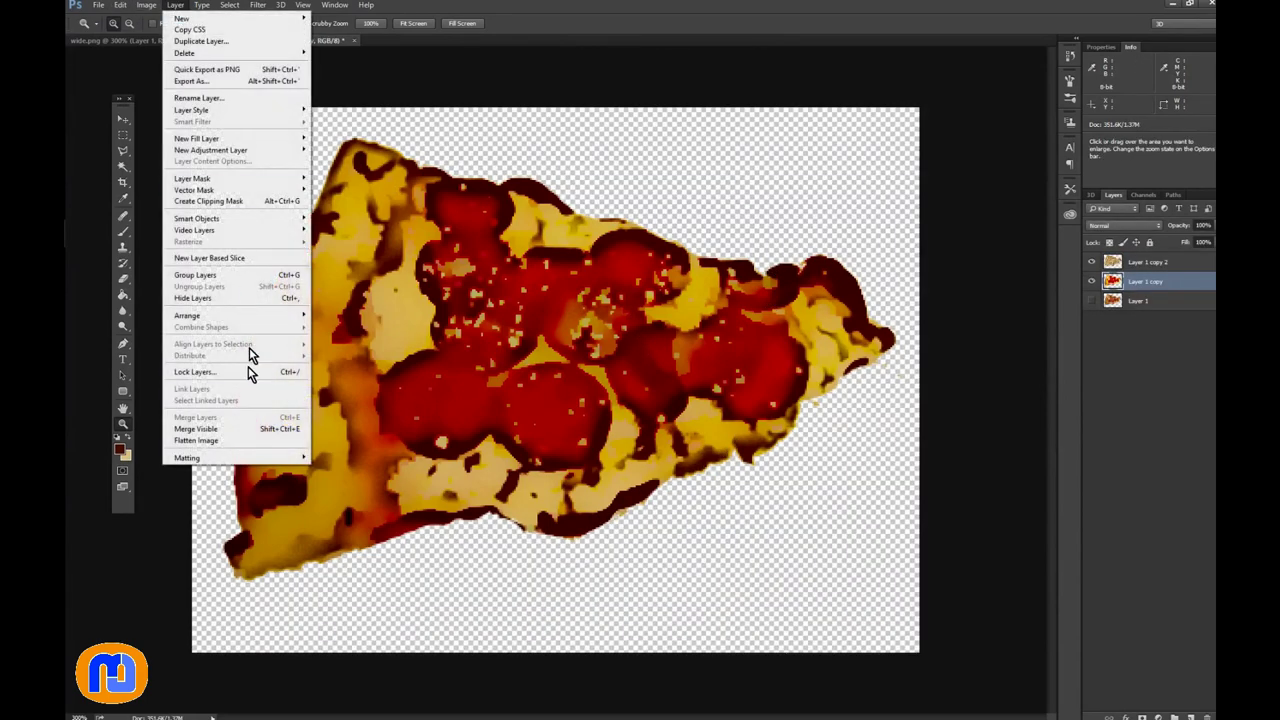
{"action": "left_click", "coordinate": [215, 428]}
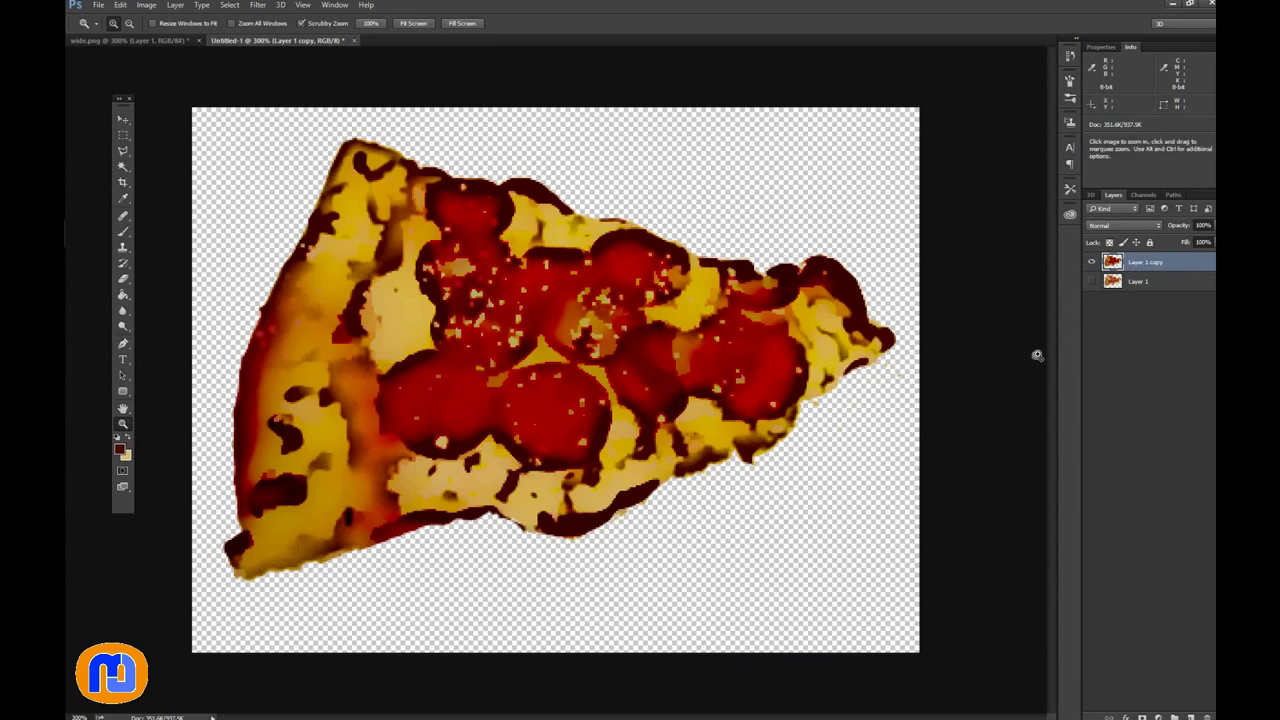
Step: Add a small-sized dark brownish-red Outer Glow to the merged pizza layer
{"action": "double_click", "coordinate": [1179, 263]}
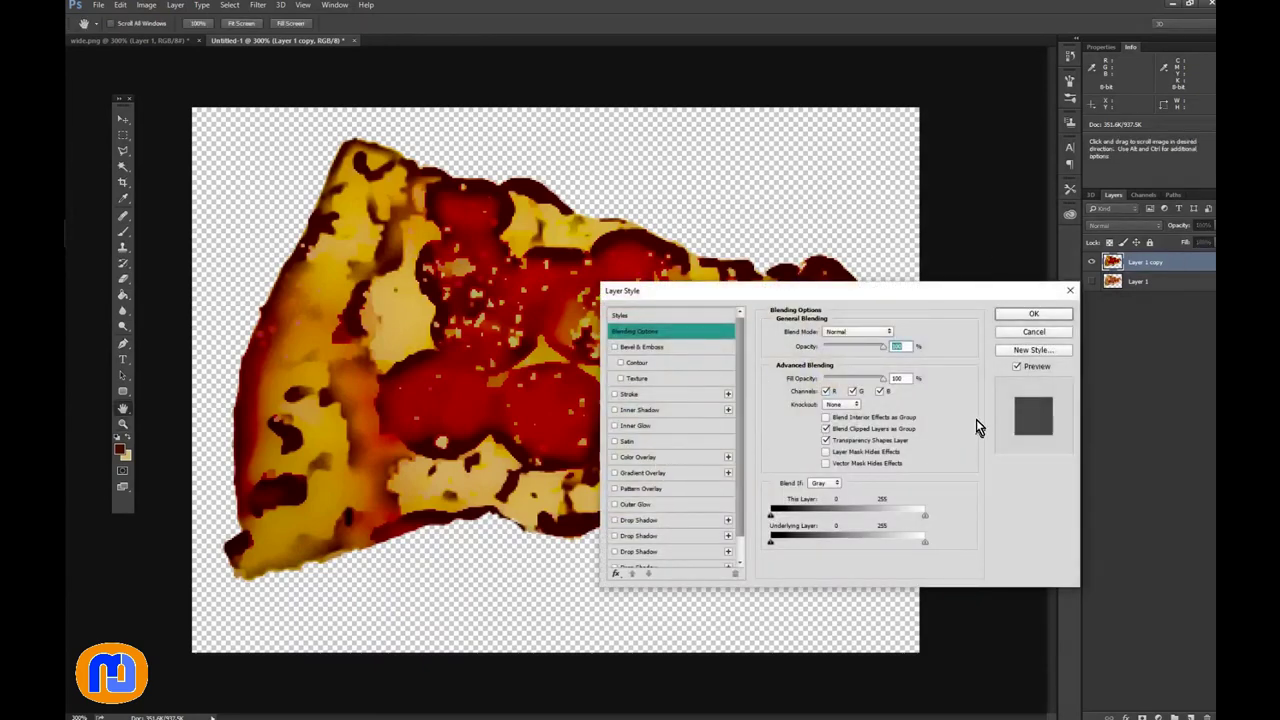
{"action": "left_click", "coordinate": [630, 510]}
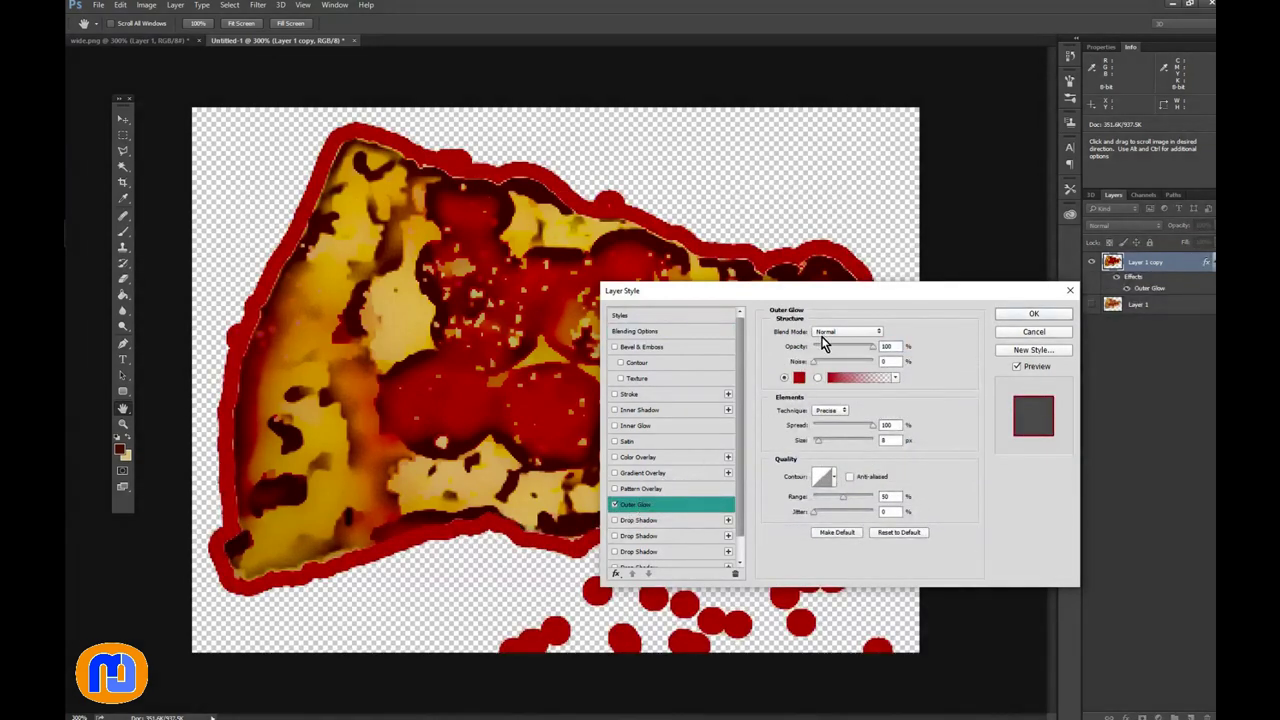
{"action": "left_click", "coordinate": [798, 379]}
{"action": "left_click", "coordinate": [801, 352]}
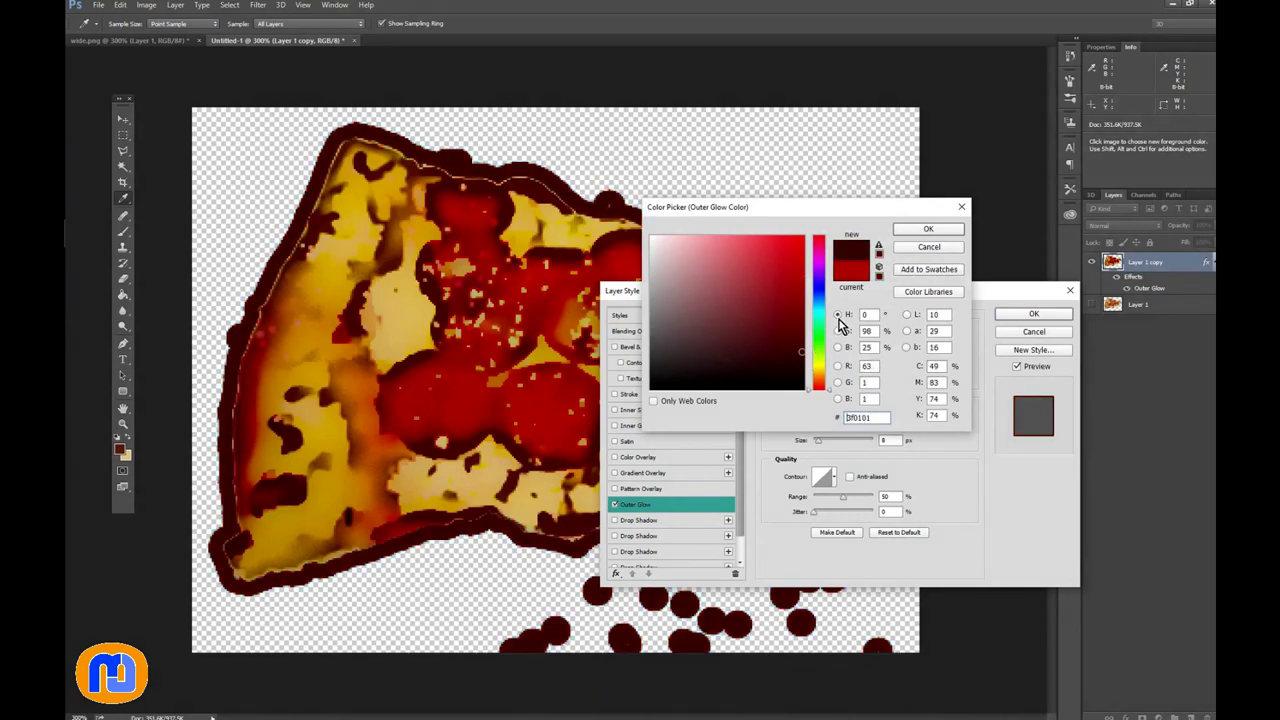
{"action": "left_click", "coordinate": [921, 230]}
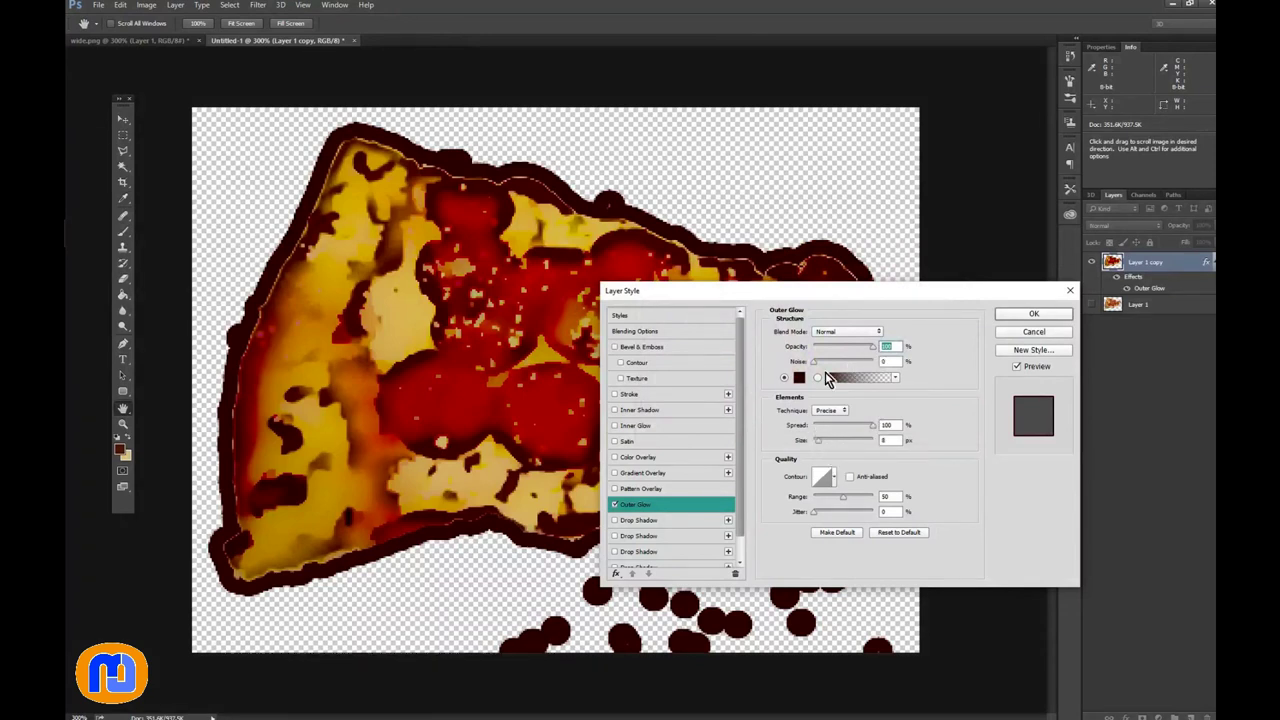
{"action": "left_click", "coordinate": [818, 448]}
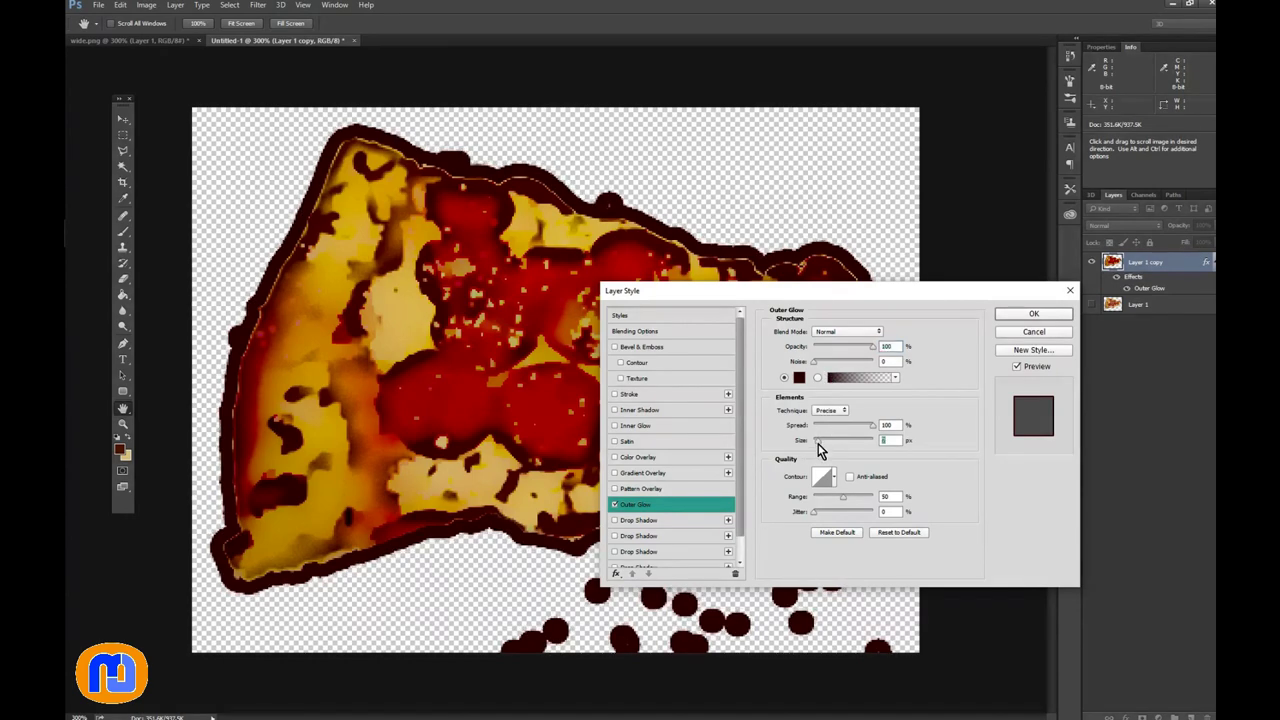
{"action": "left_click_drag", "start_coordinate": [818, 450], "coordinate": [817, 452]}
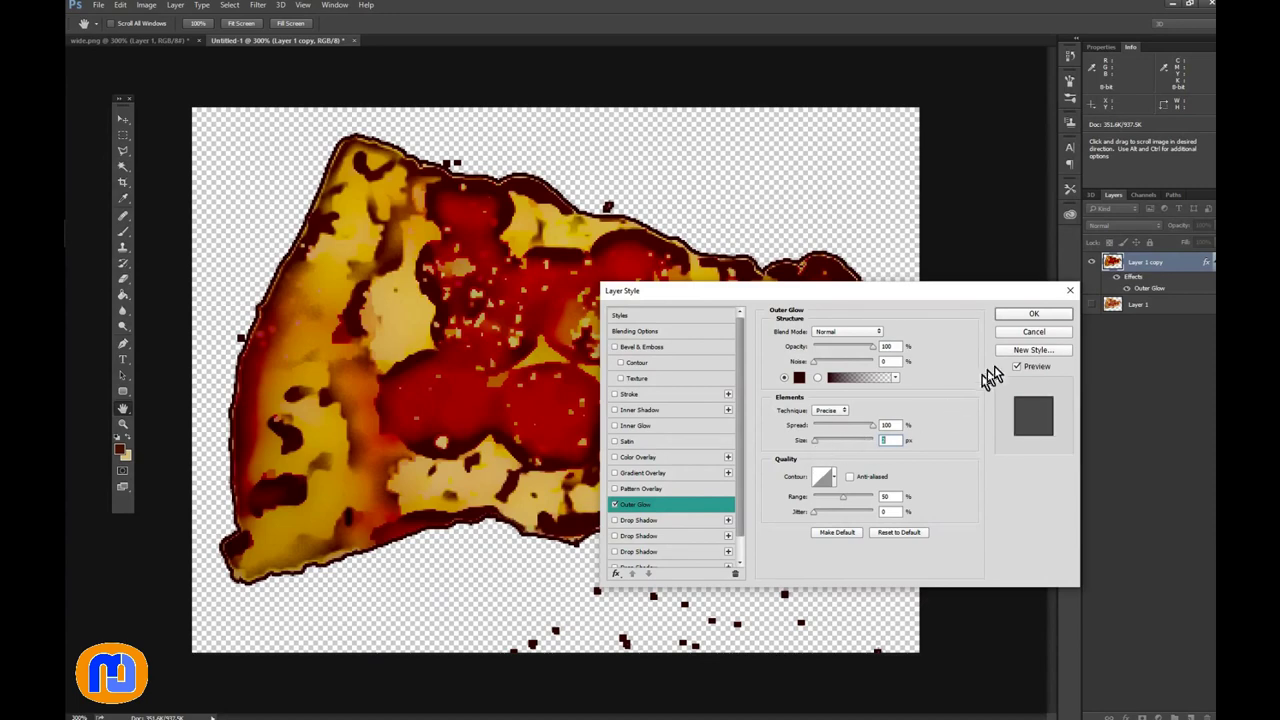
{"action": "left_click", "coordinate": [1036, 315]}
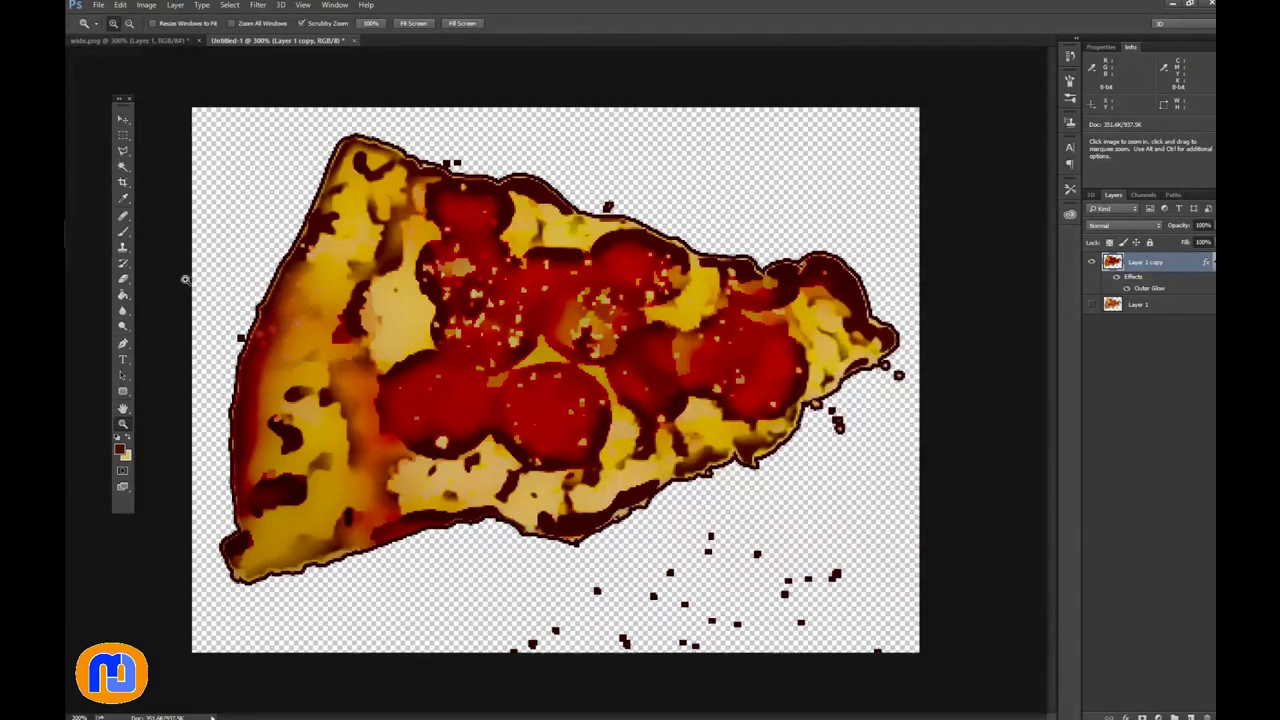
{"action": "left_click", "coordinate": [123, 279]}
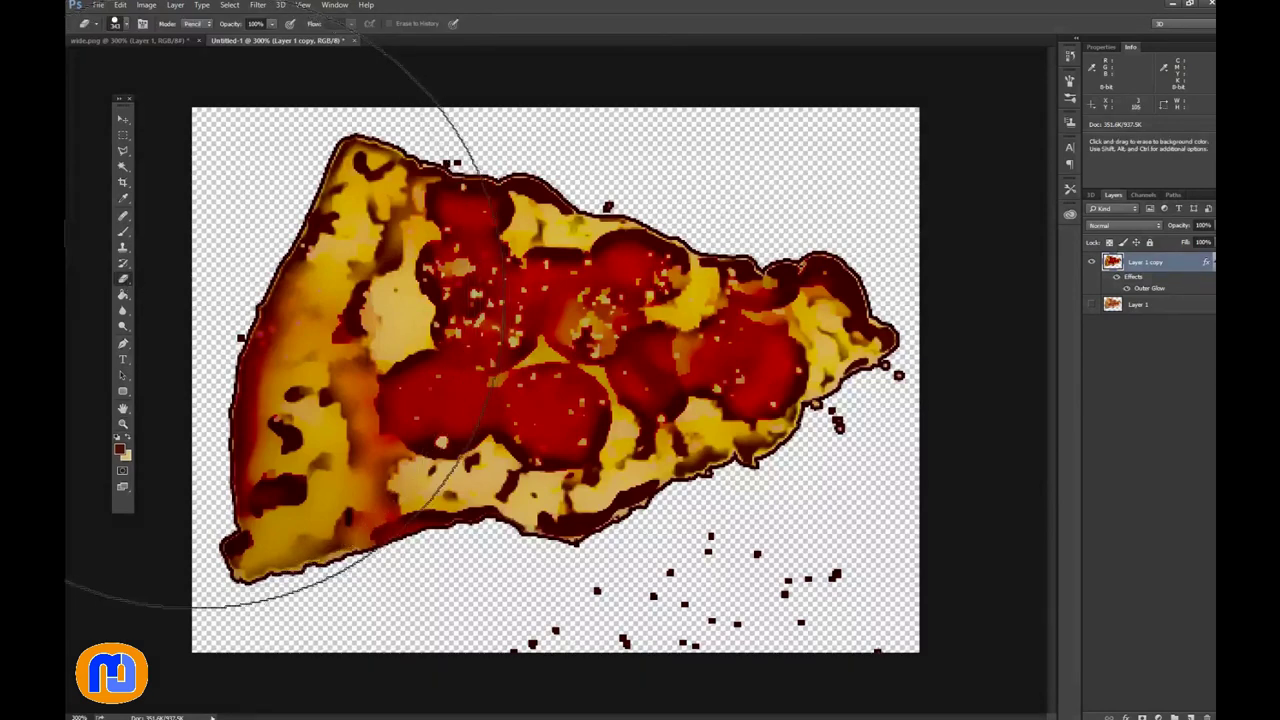
Step: Reduce the Eraser brush to a much smaller size
{"action": "left_click", "coordinate": [118, 23]}
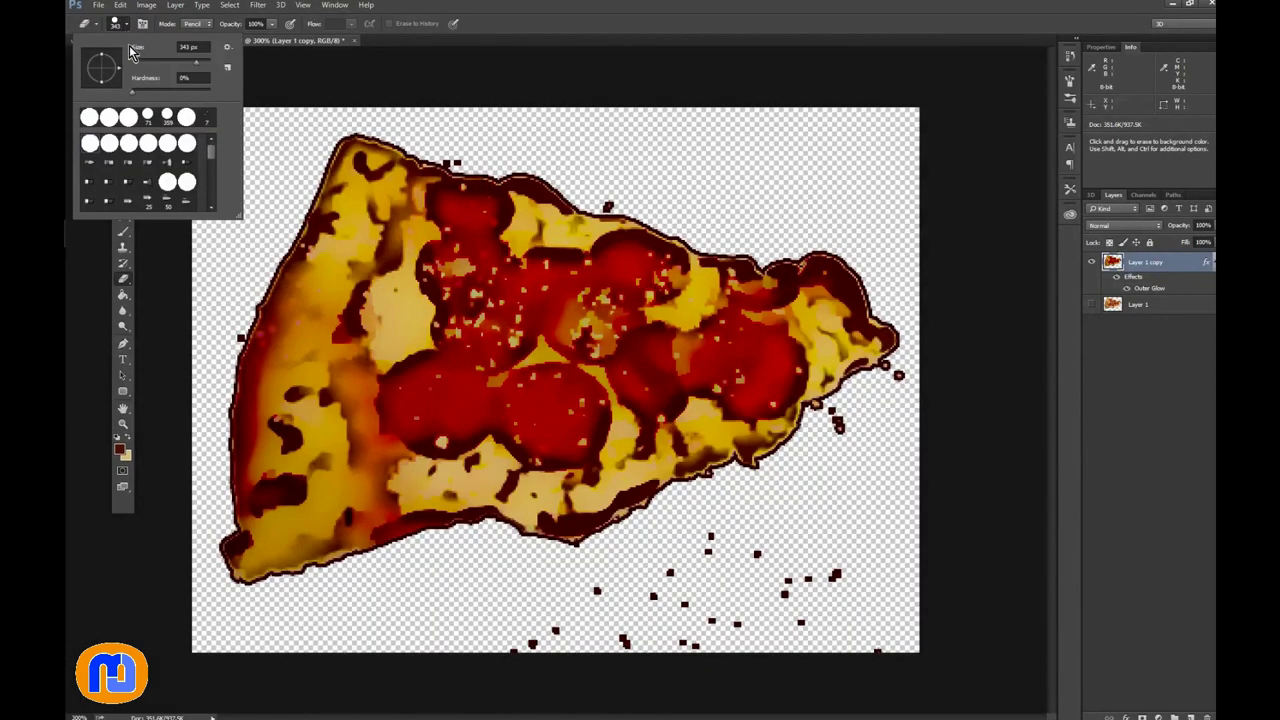
{"action": "left_click_drag", "start_coordinate": [139, 62], "coordinate": [144, 67]}
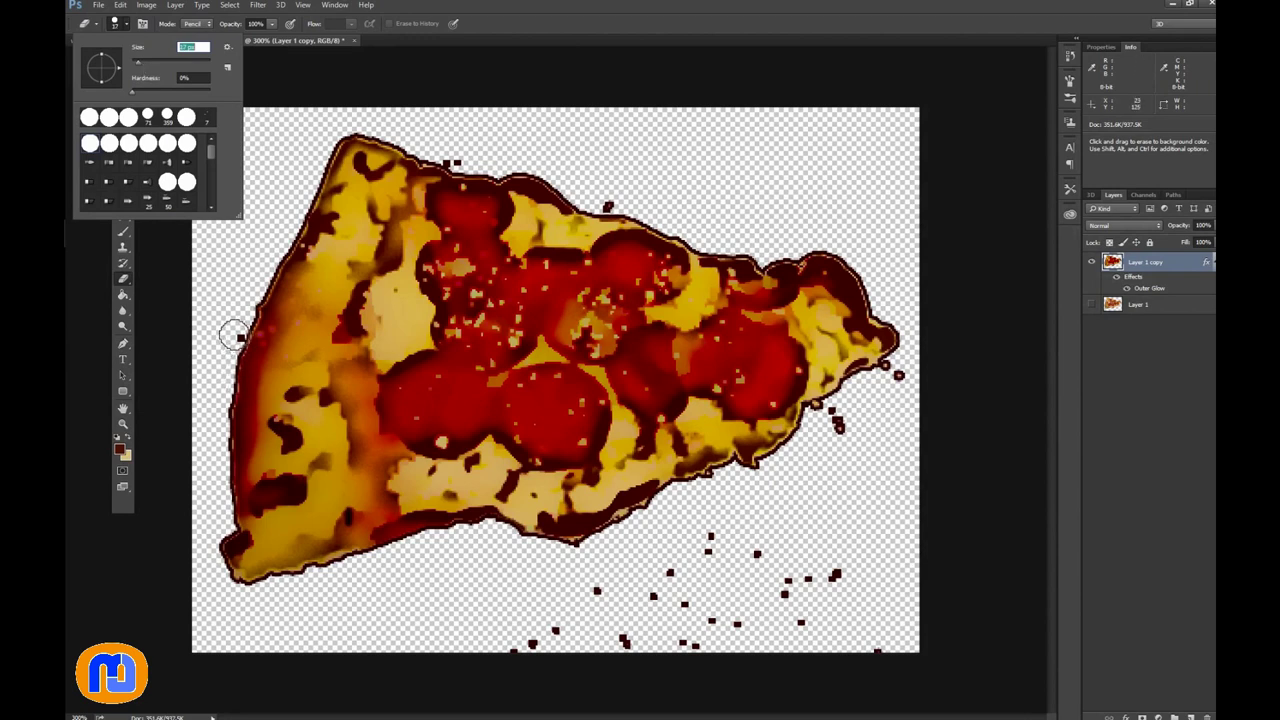
{"action": "left_click", "coordinate": [232, 334]}
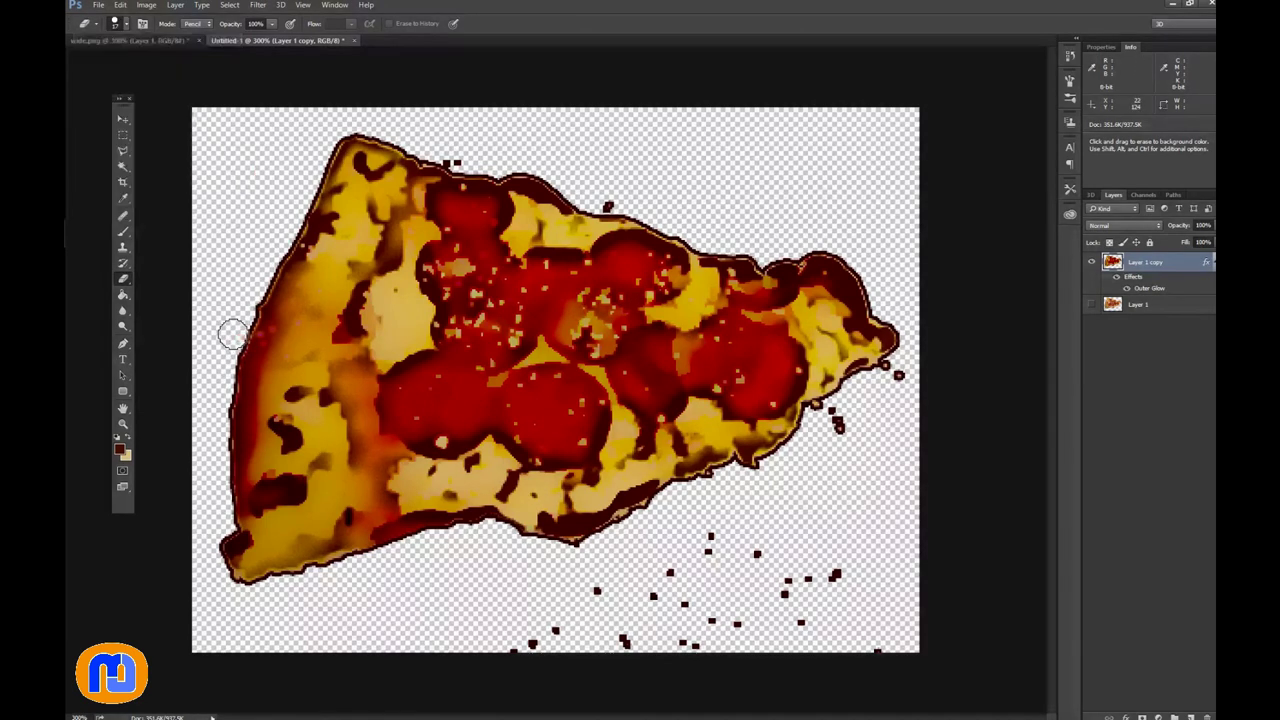
Step: Erase the stray dark specks above, beside, and below the pizza slice
{"action": "left_click", "coordinate": [457, 158]}
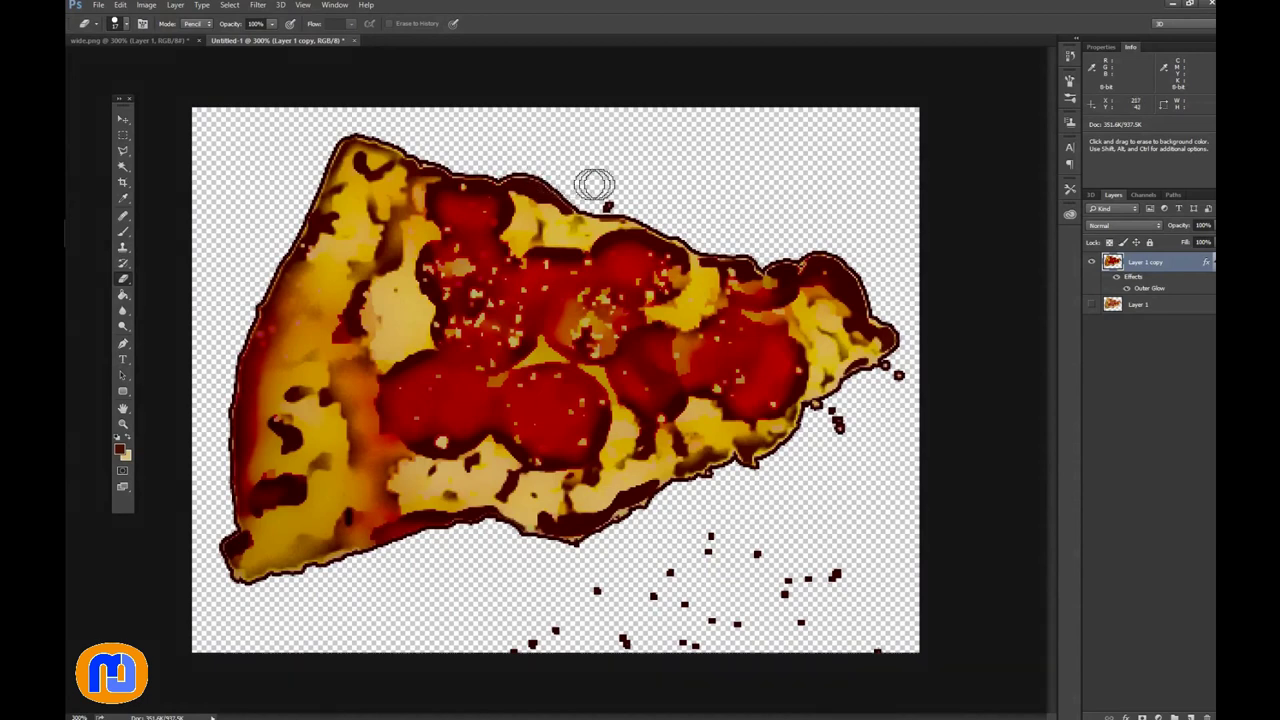
{"action": "left_click", "coordinate": [606, 200]}
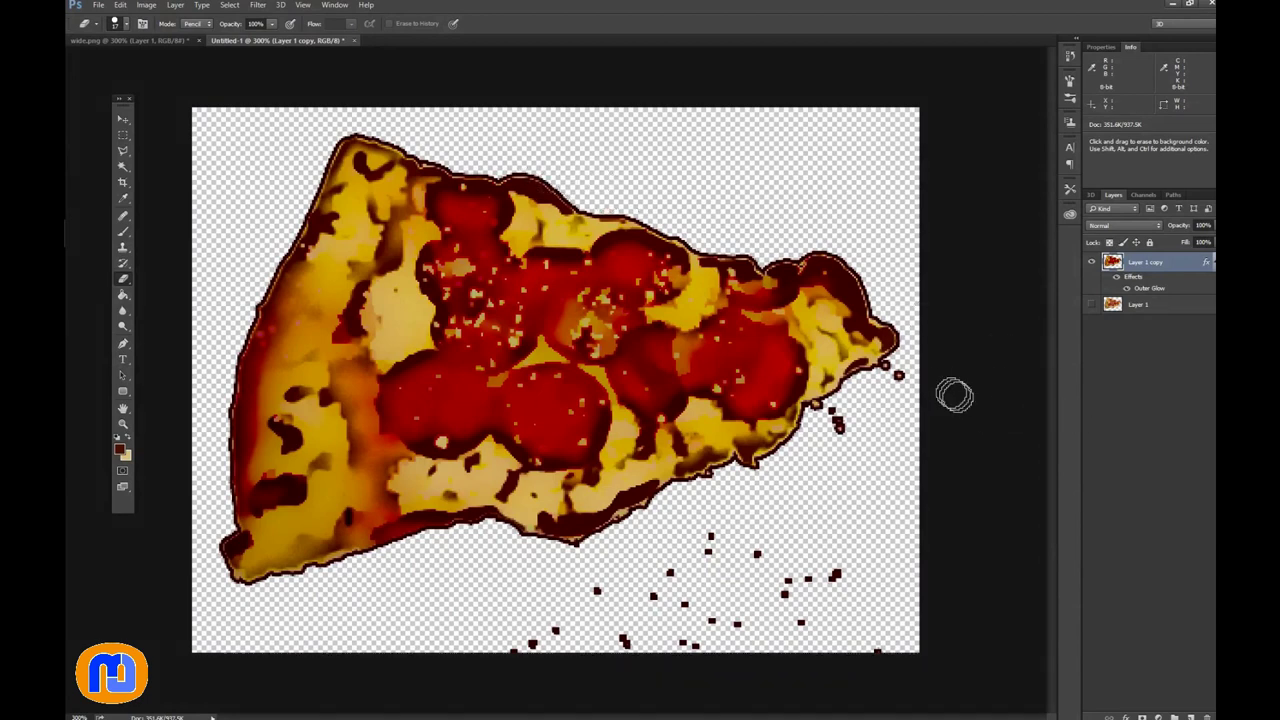
{"action": "left_click", "coordinate": [899, 386]}
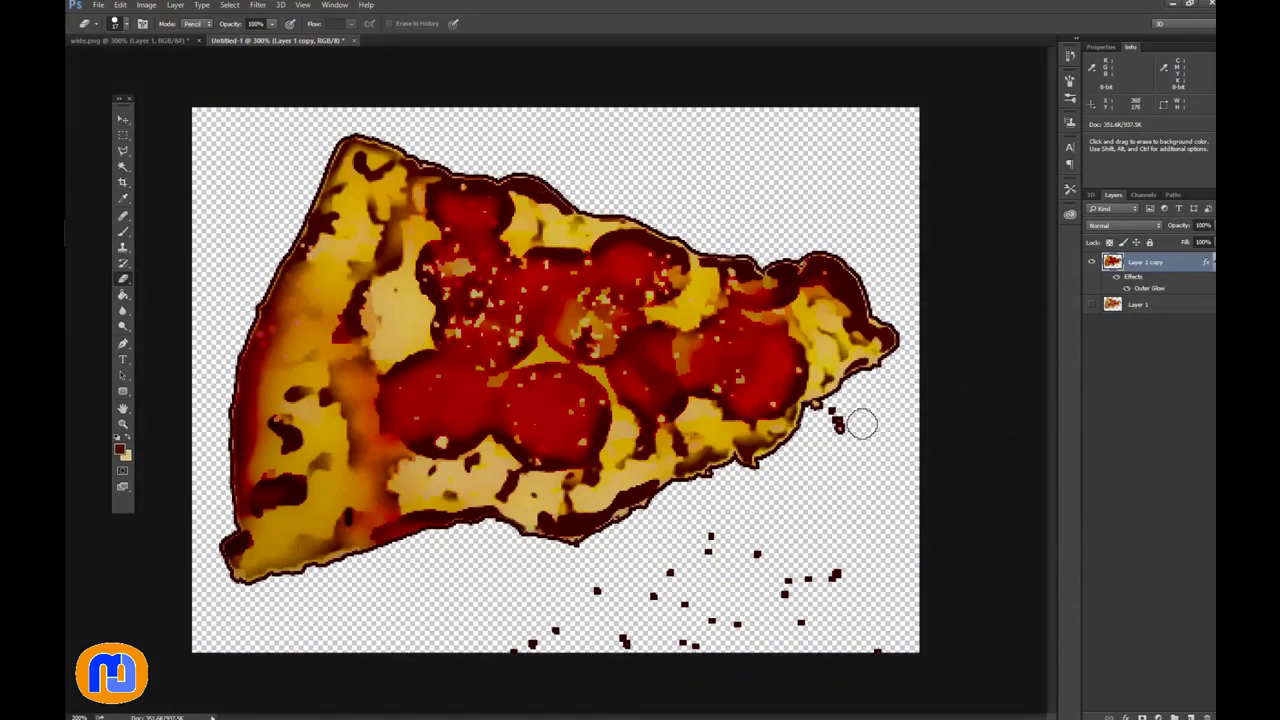
{"action": "left_click", "coordinate": [838, 420]}
{"action": "left_click", "coordinate": [836, 576]}
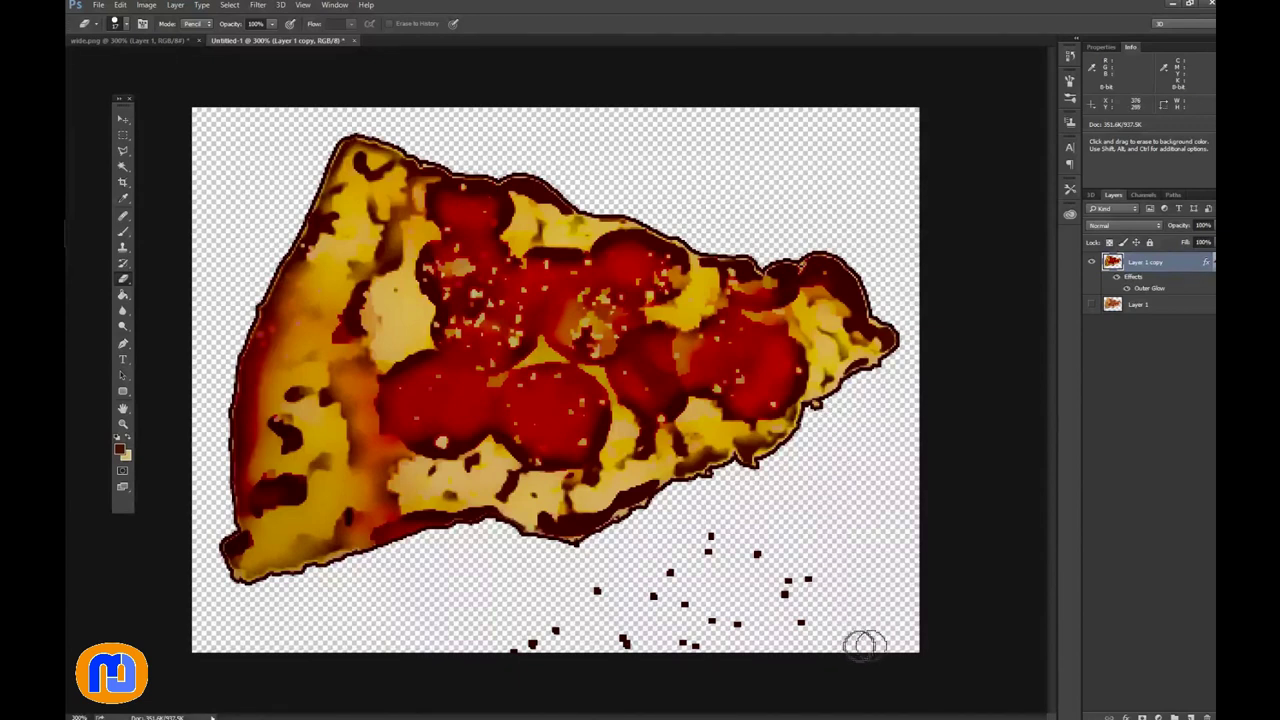
{"action": "left_click", "coordinate": [866, 647]}
{"action": "left_click", "coordinate": [544, 637]}
{"action": "left_click", "coordinate": [597, 590]}
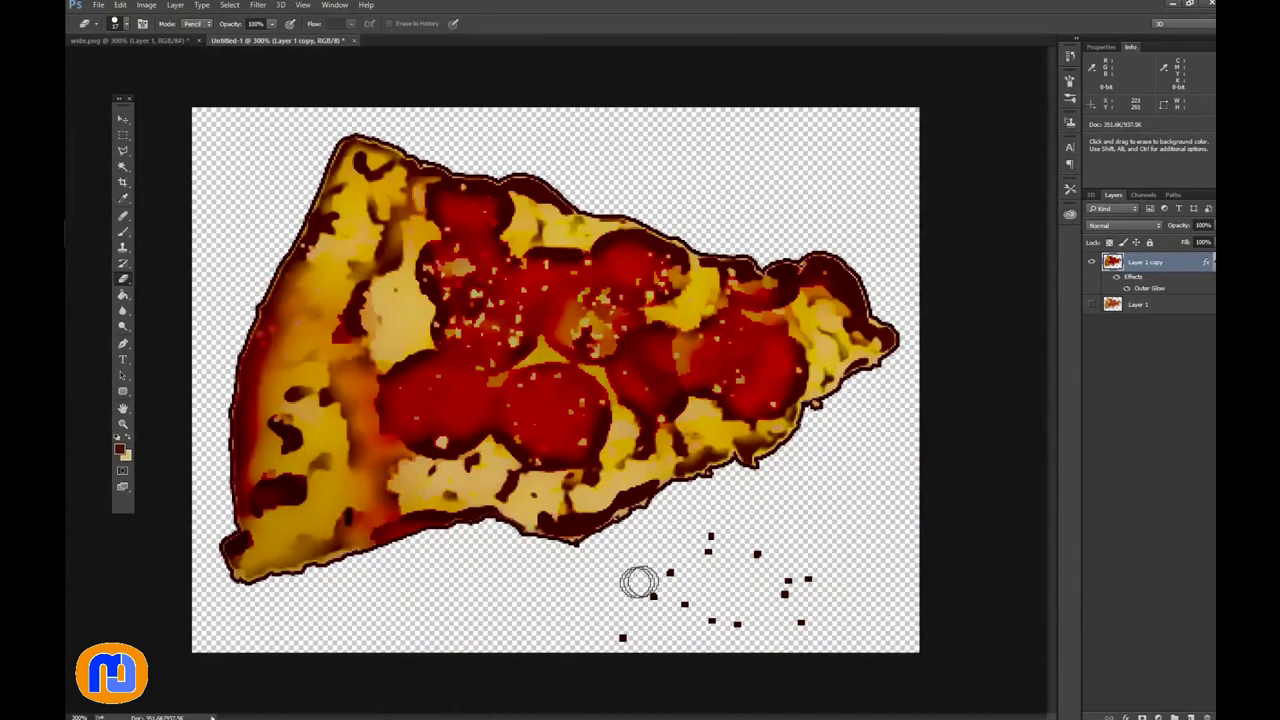
{"action": "left_click", "coordinate": [670, 572]}
{"action": "left_click", "coordinate": [709, 544]}
{"action": "mouse_move", "coordinate": [737, 531]}
{"action": "left_mouse_down"}
{"action": "mouse_move", "coordinate": [808, 583]}
{"action": "mouse_move", "coordinate": [798, 637]}
{"action": "mouse_move", "coordinate": [658, 594]}
{"action": "left_mouse_up"}
{"action": "left_click", "coordinate": [620, 635]}
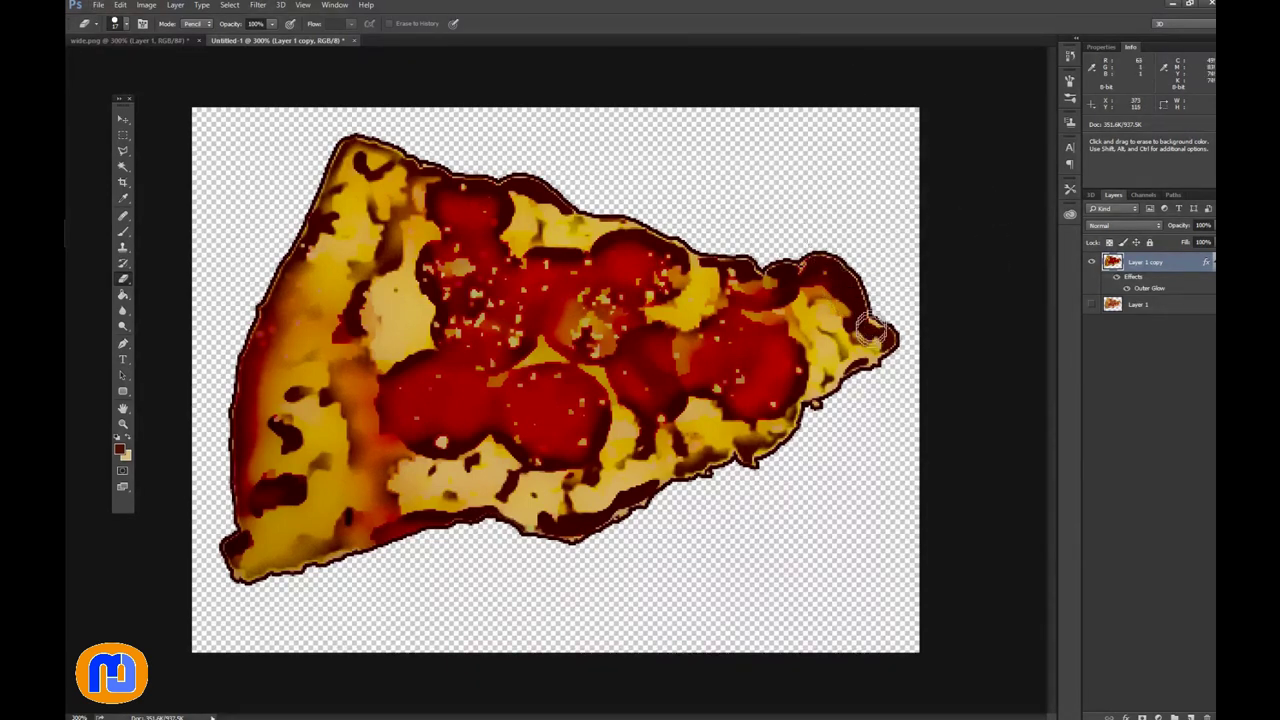
Step: Rasterize the layer style and give the slice a bright red (f55050) Outer Glow
{"action": "right_click", "coordinate": [1178, 268]}
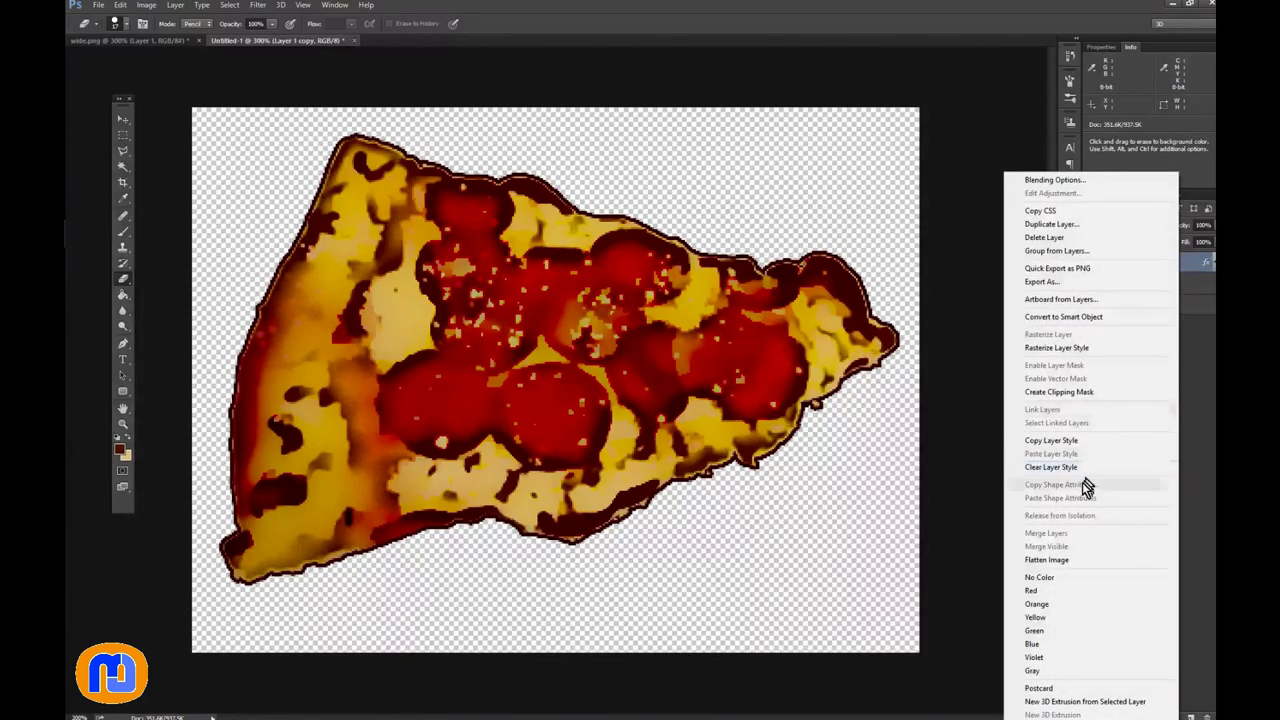
{"action": "left_click", "coordinate": [1052, 350]}
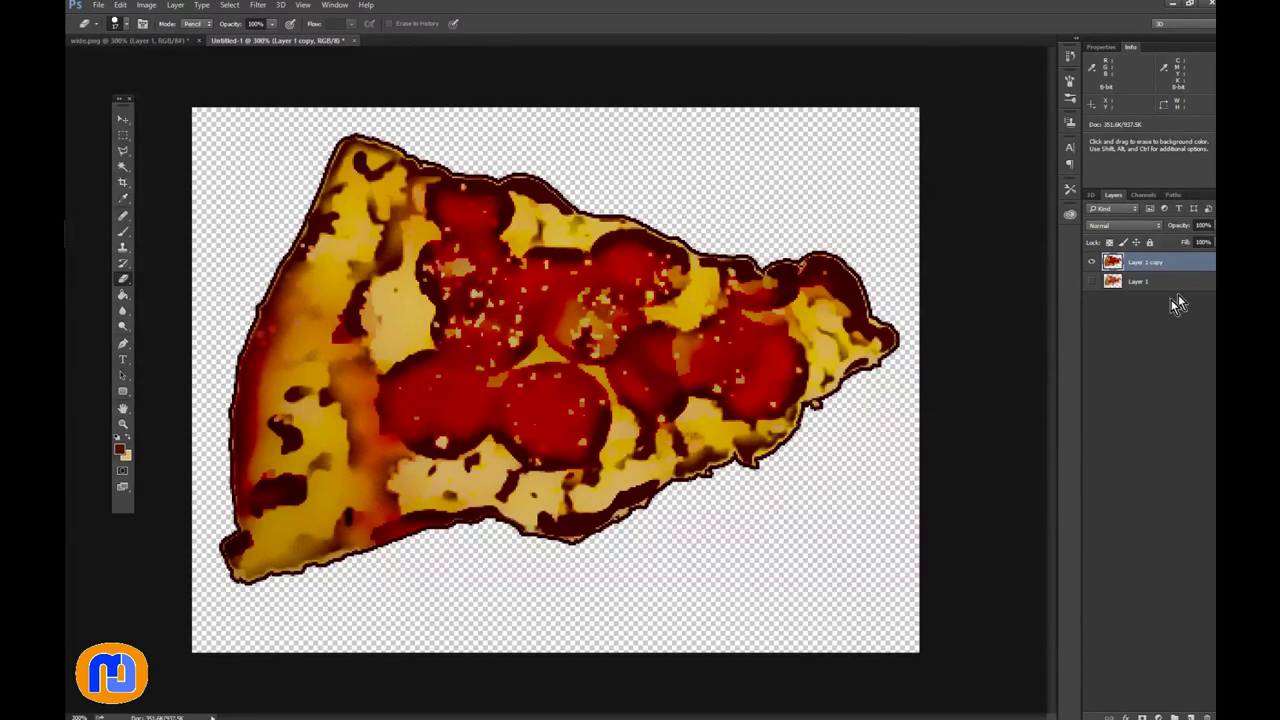
{"action": "double_click", "coordinate": [1176, 262]}
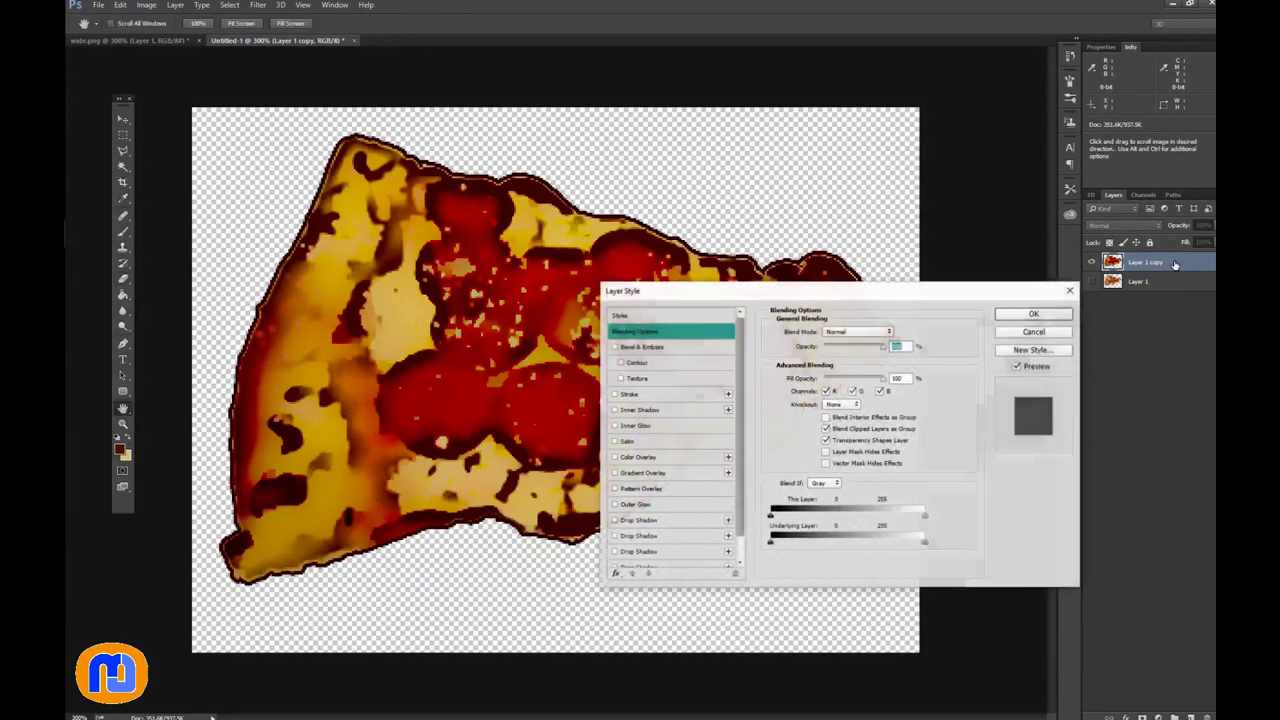
{"action": "left_click", "coordinate": [615, 505]}
{"action": "left_click", "coordinate": [633, 505]}
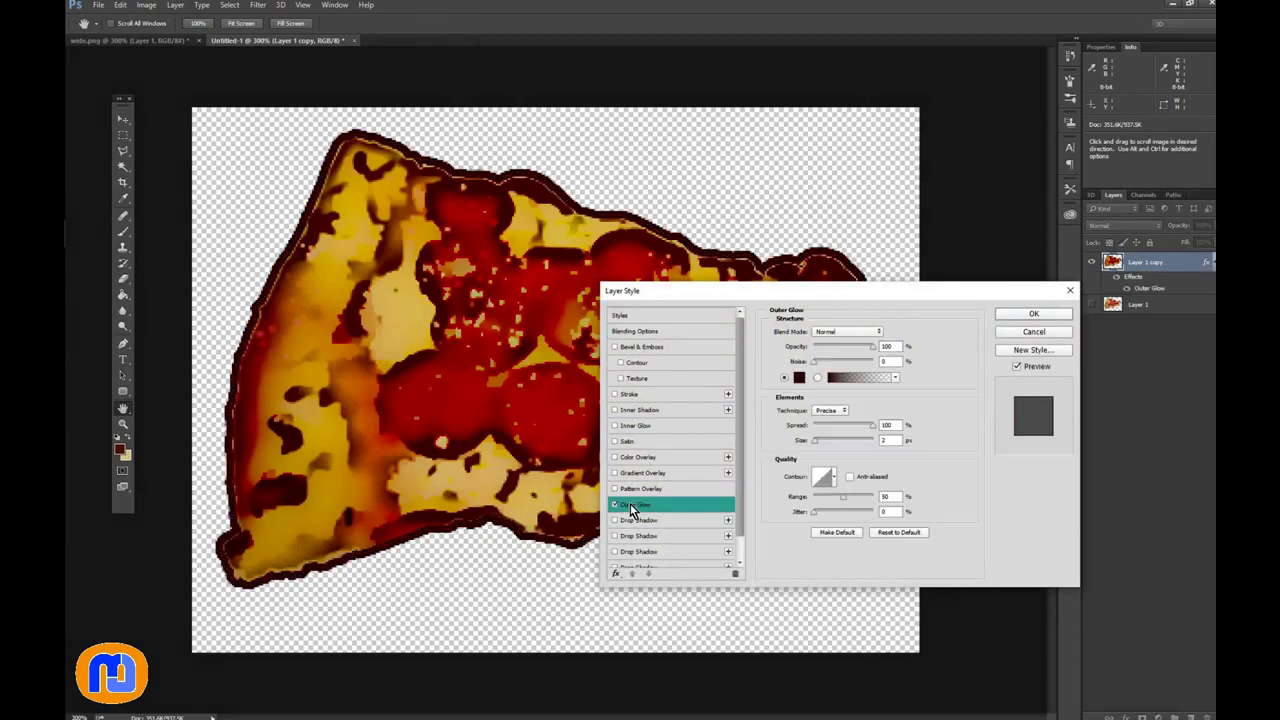
{"action": "left_click", "coordinate": [799, 377]}
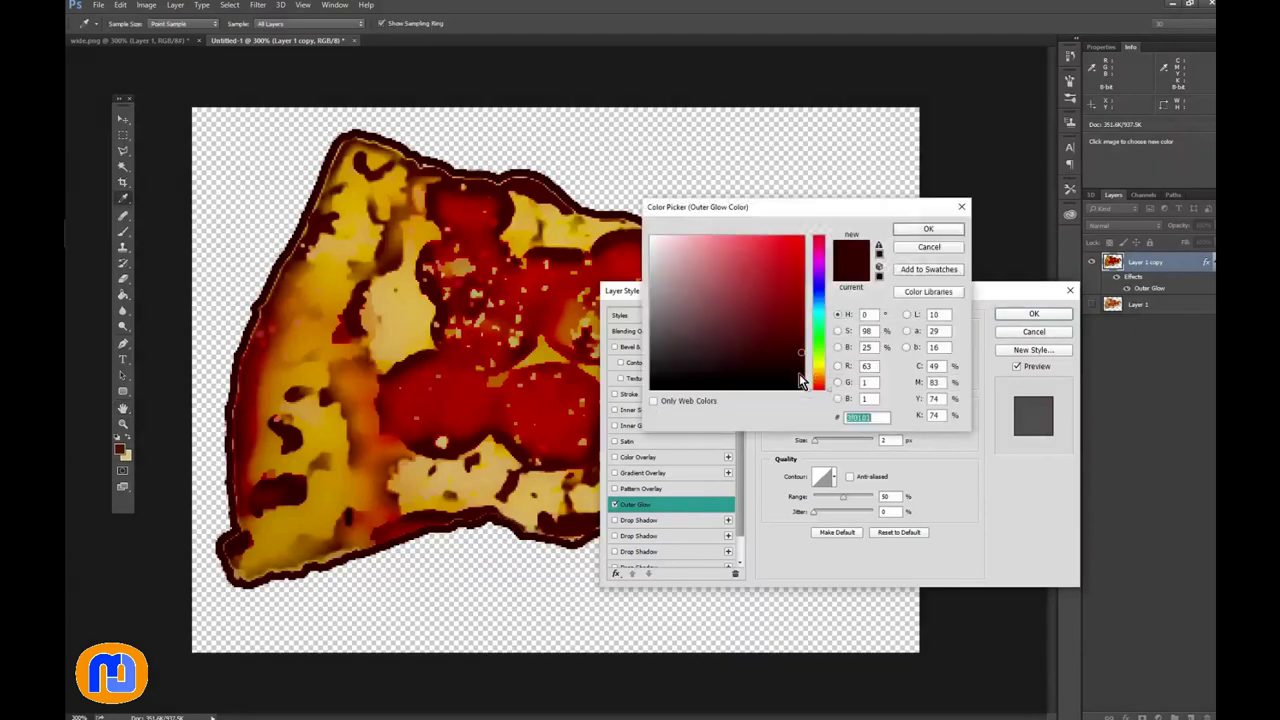
{"action": "left_click_drag", "start_coordinate": [800, 366], "coordinate": [754, 243]}
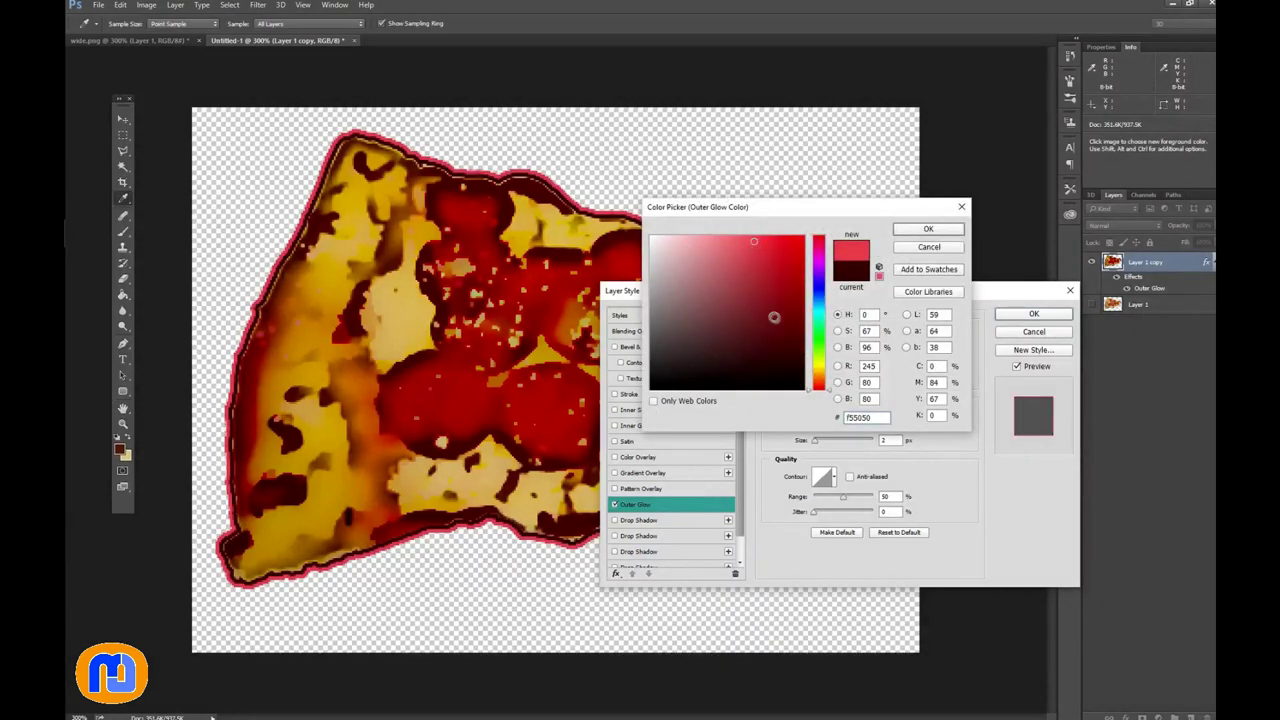
{"action": "left_click", "coordinate": [922, 229]}
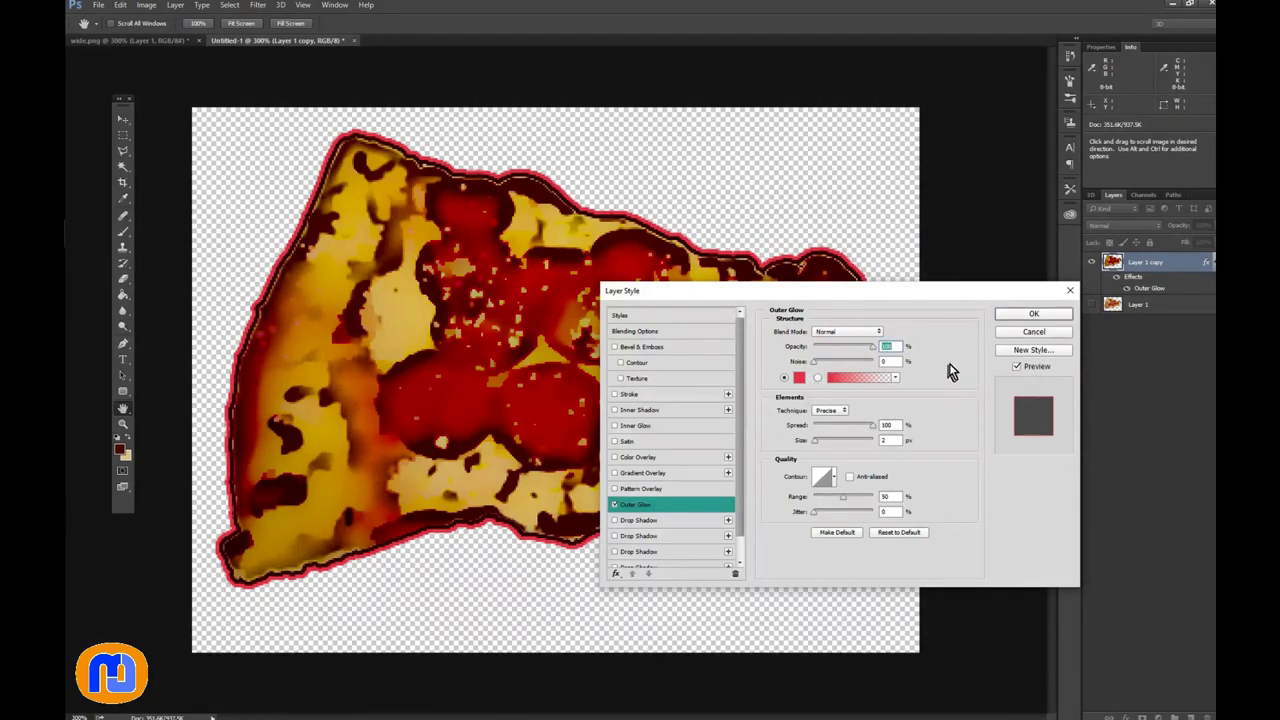
{"action": "left_click", "coordinate": [1027, 316]}
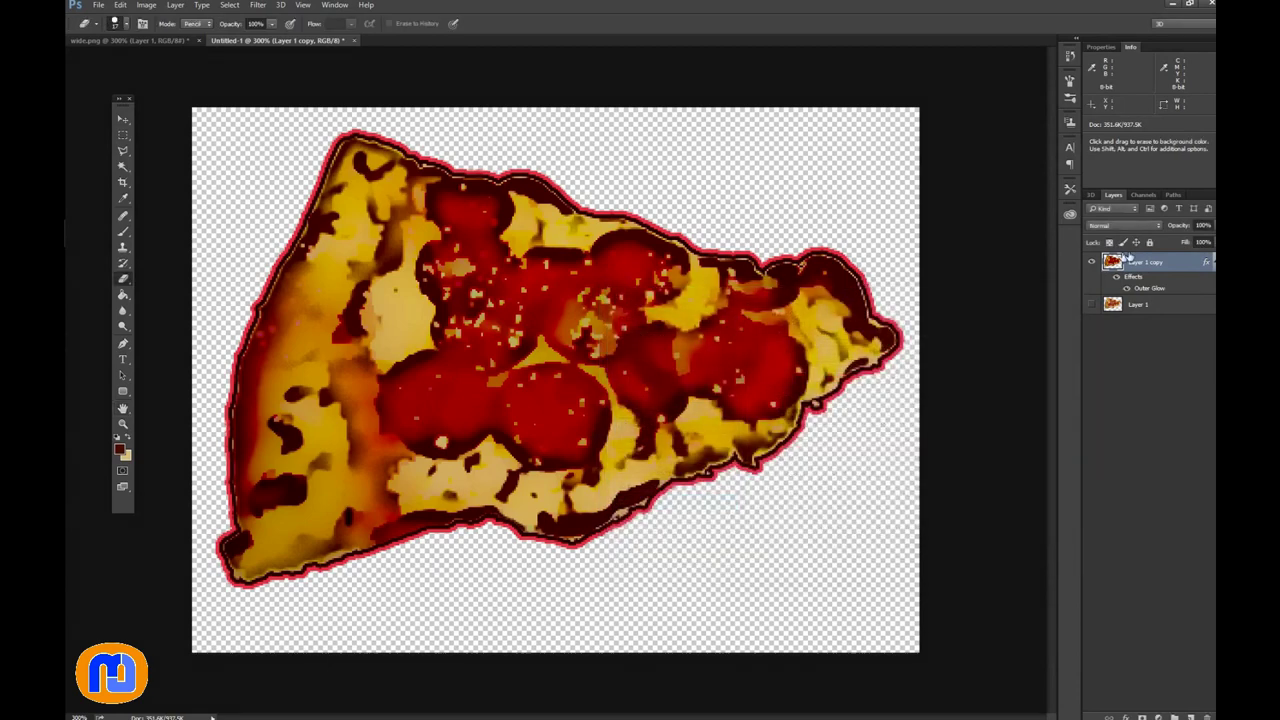
Step: Rasterize the red glow and add a green Outer Glow to the slice
{"action": "right_click", "coordinate": [1171, 262]}
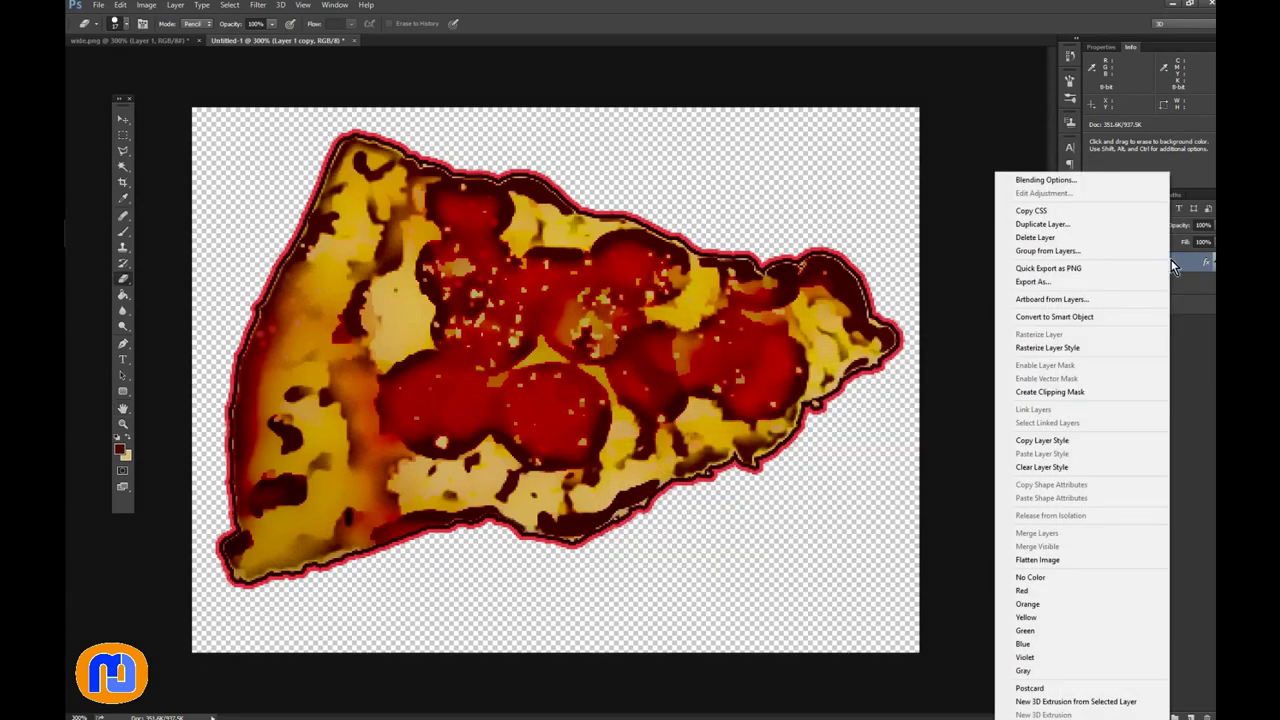
{"action": "left_click", "coordinate": [1055, 347]}
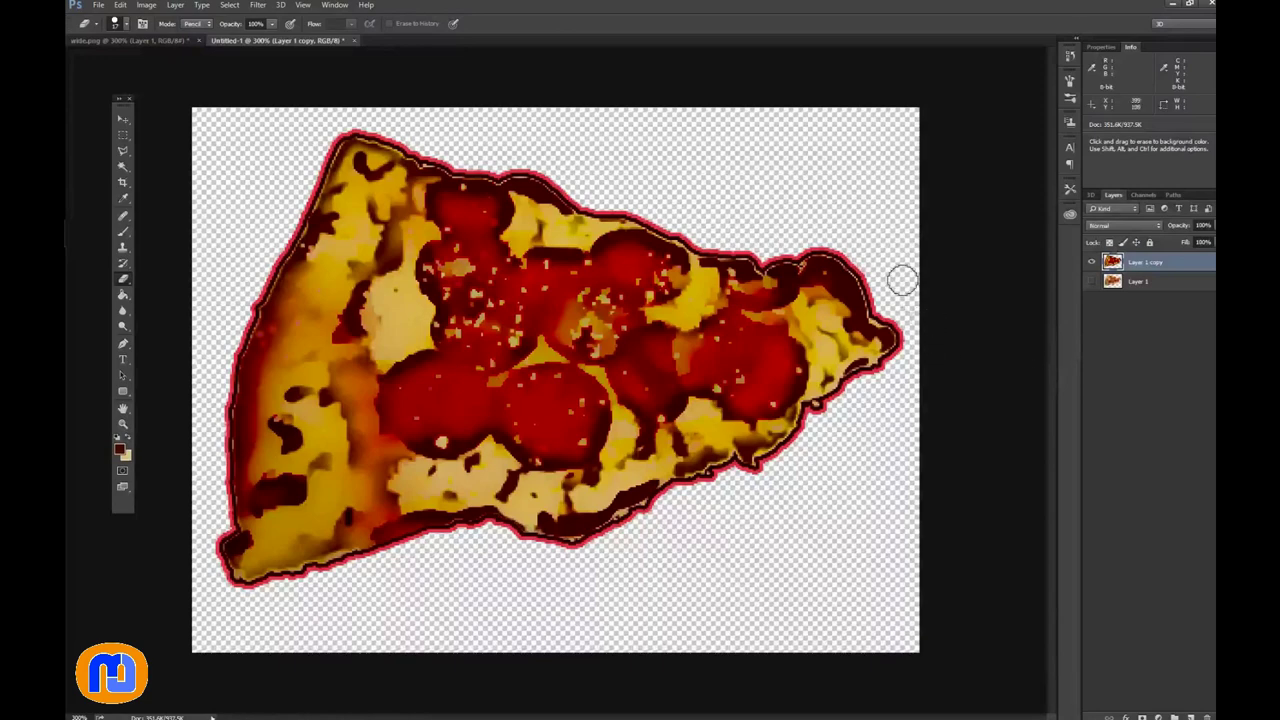
{"action": "double_click", "coordinate": [1187, 264]}
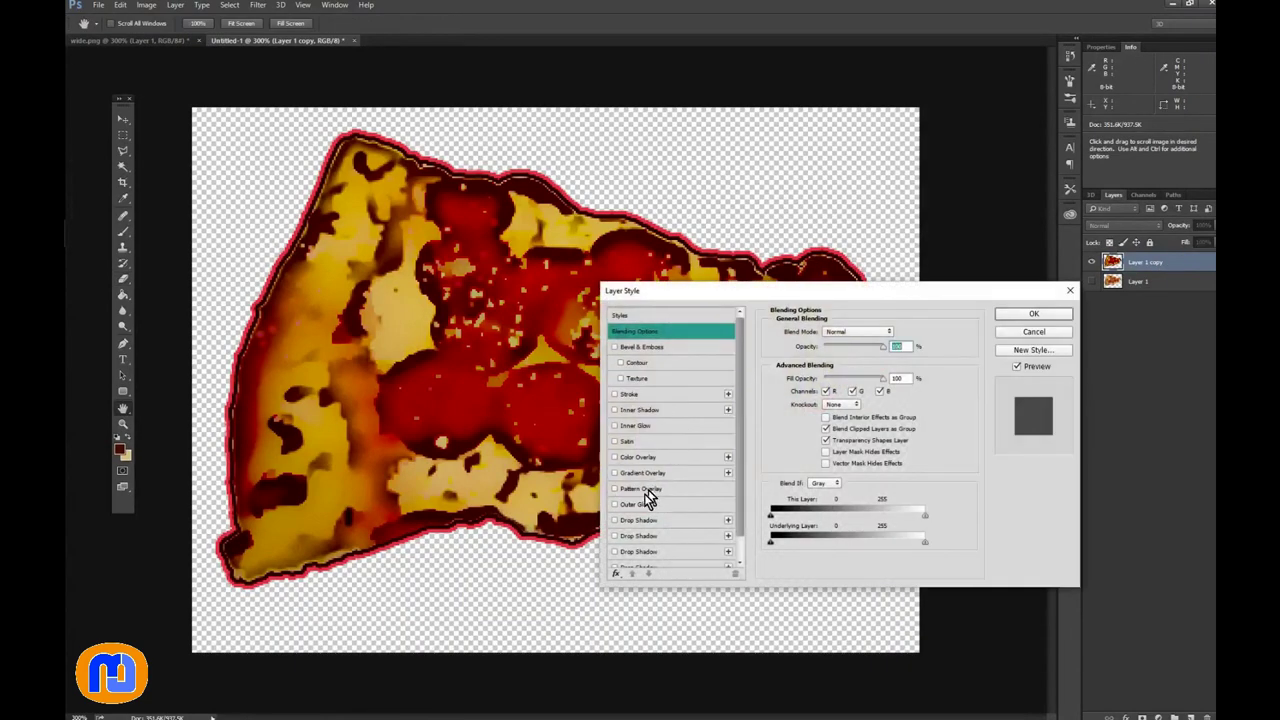
{"action": "left_click", "coordinate": [638, 505]}
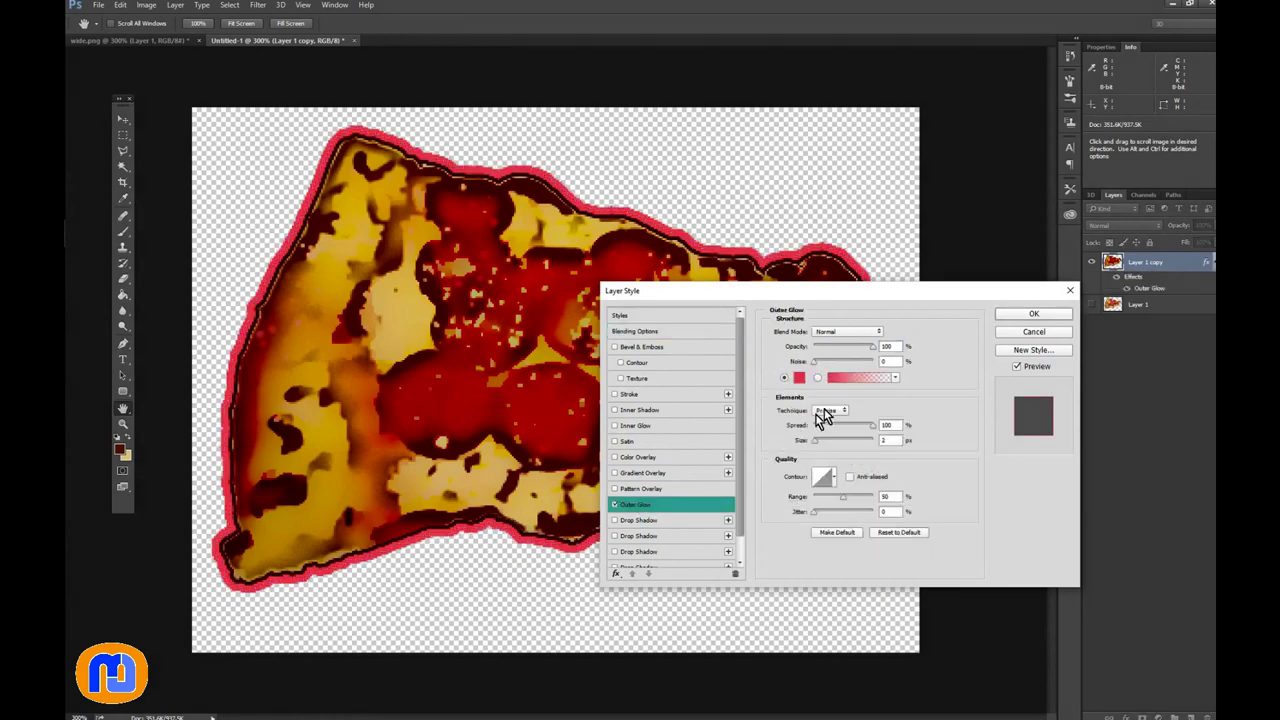
{"action": "left_click", "coordinate": [798, 377]}
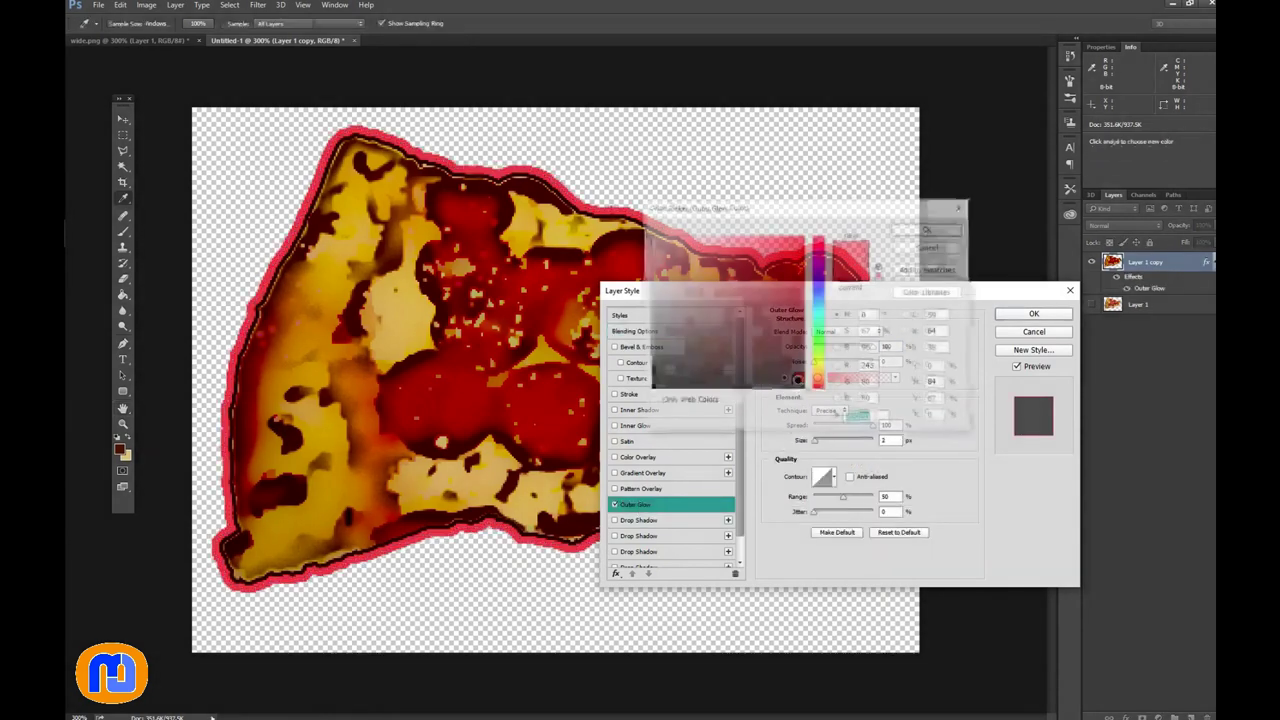
{"action": "left_click", "coordinate": [820, 345]}
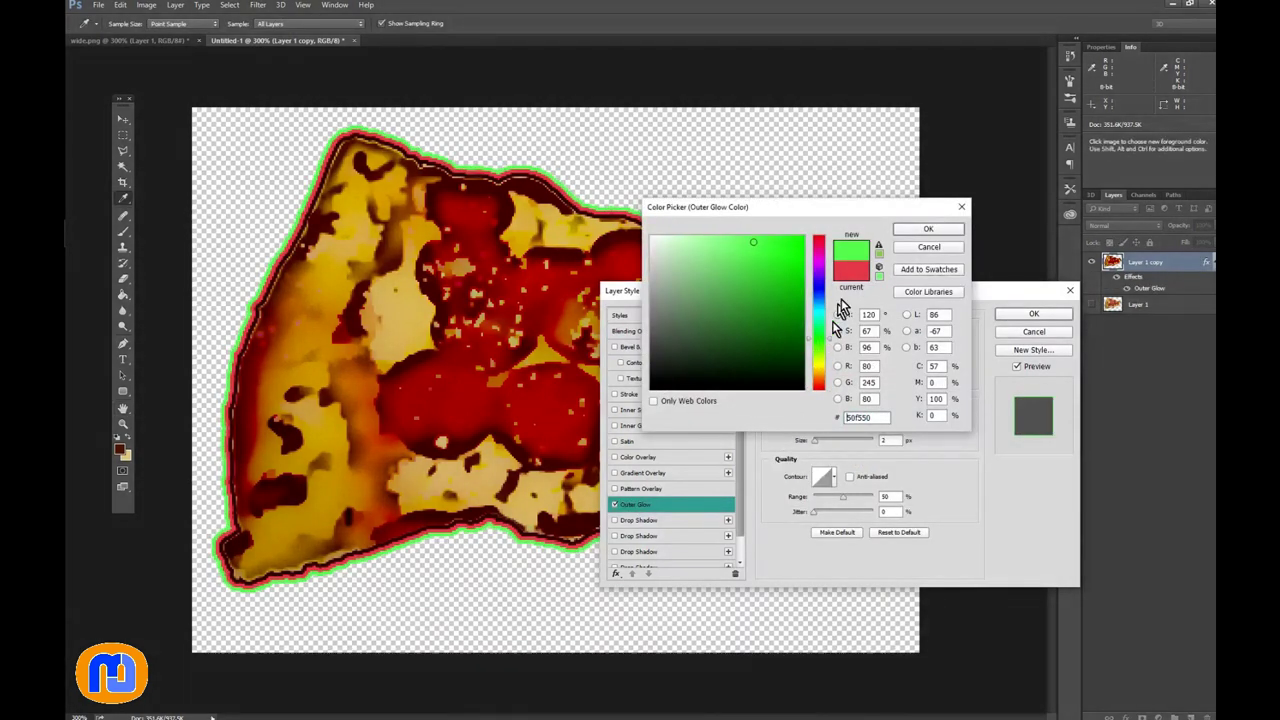
{"action": "left_click", "coordinate": [927, 229]}
{"action": "left_click", "coordinate": [1034, 314]}
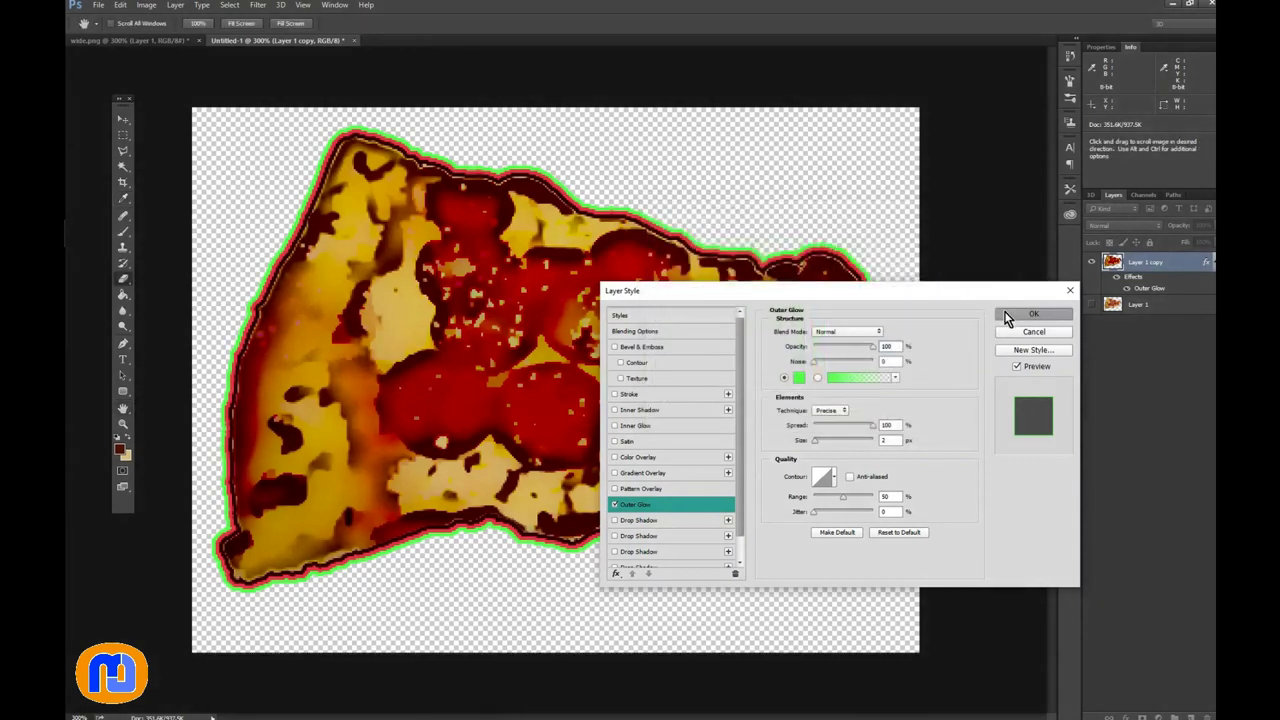
Step: Undo the glow experiments with Ctrl+Alt+Z back to the plain dark outline
{"action": "key", "text": "e"}
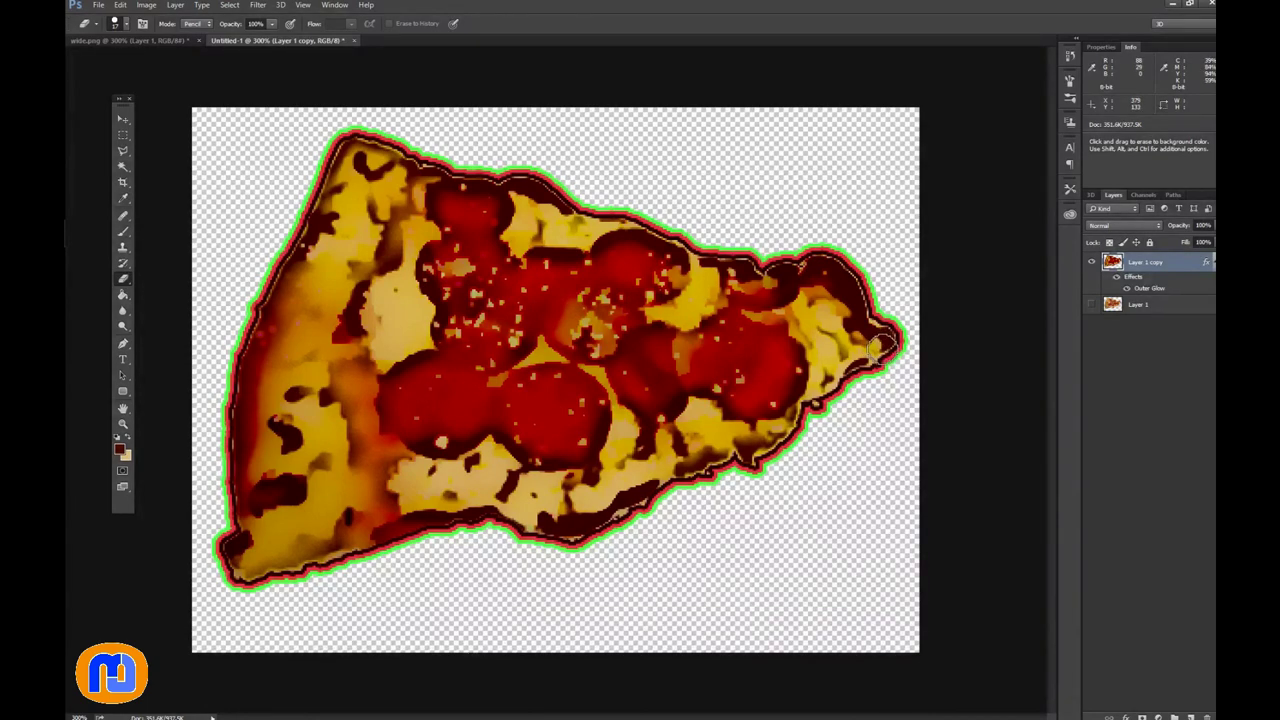
{"action": "key", "text": "ctrl+alt+z"}
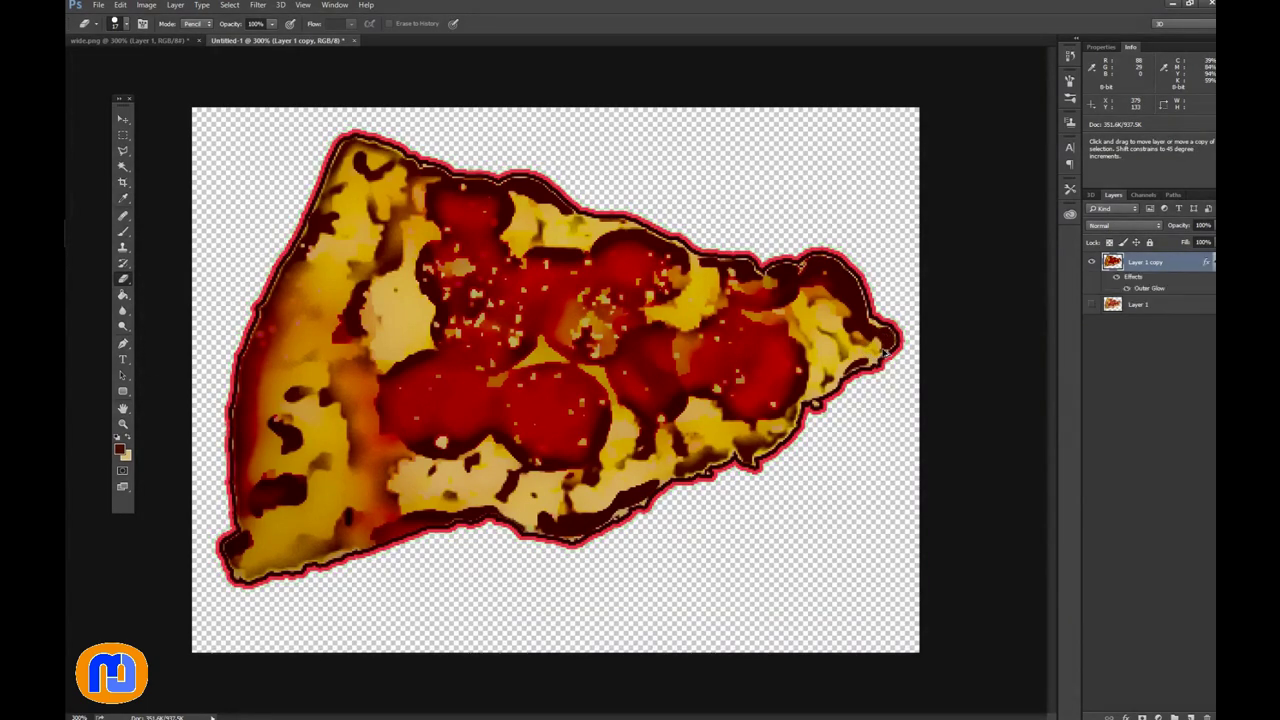
{"action": "key", "text": "ctrl+alt+z"}
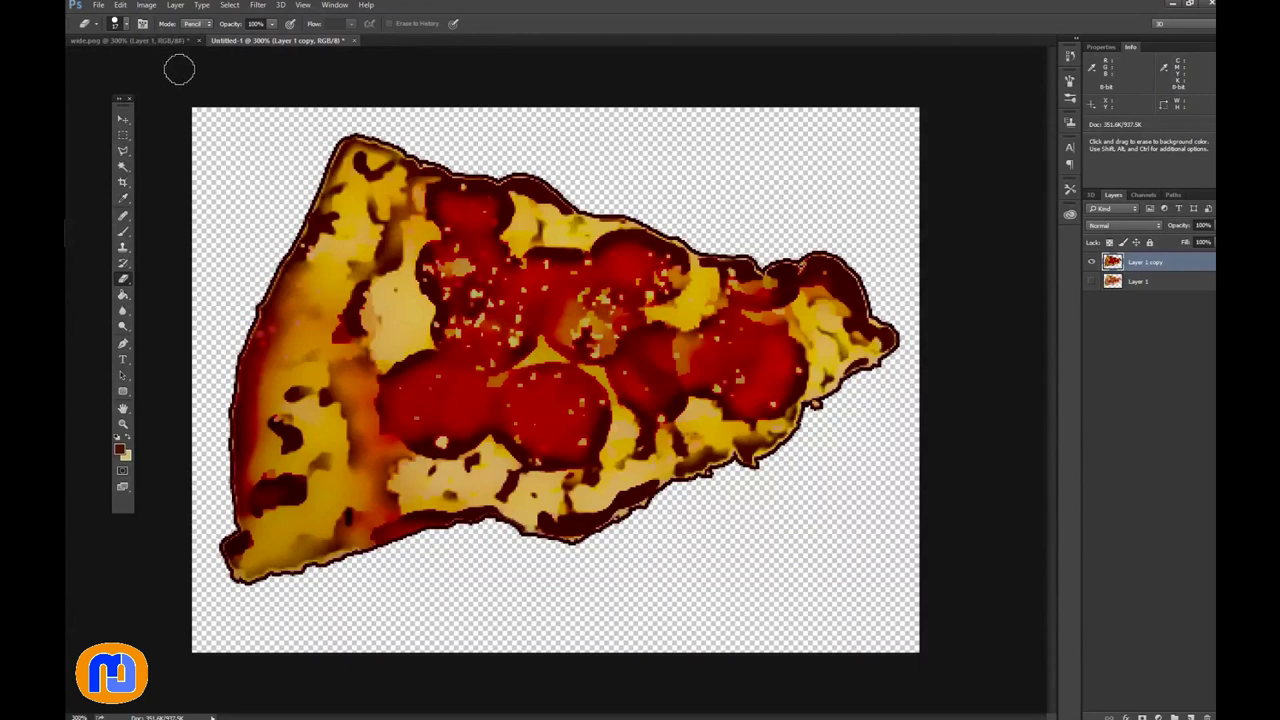
{"action": "key", "text": "ctrl"}
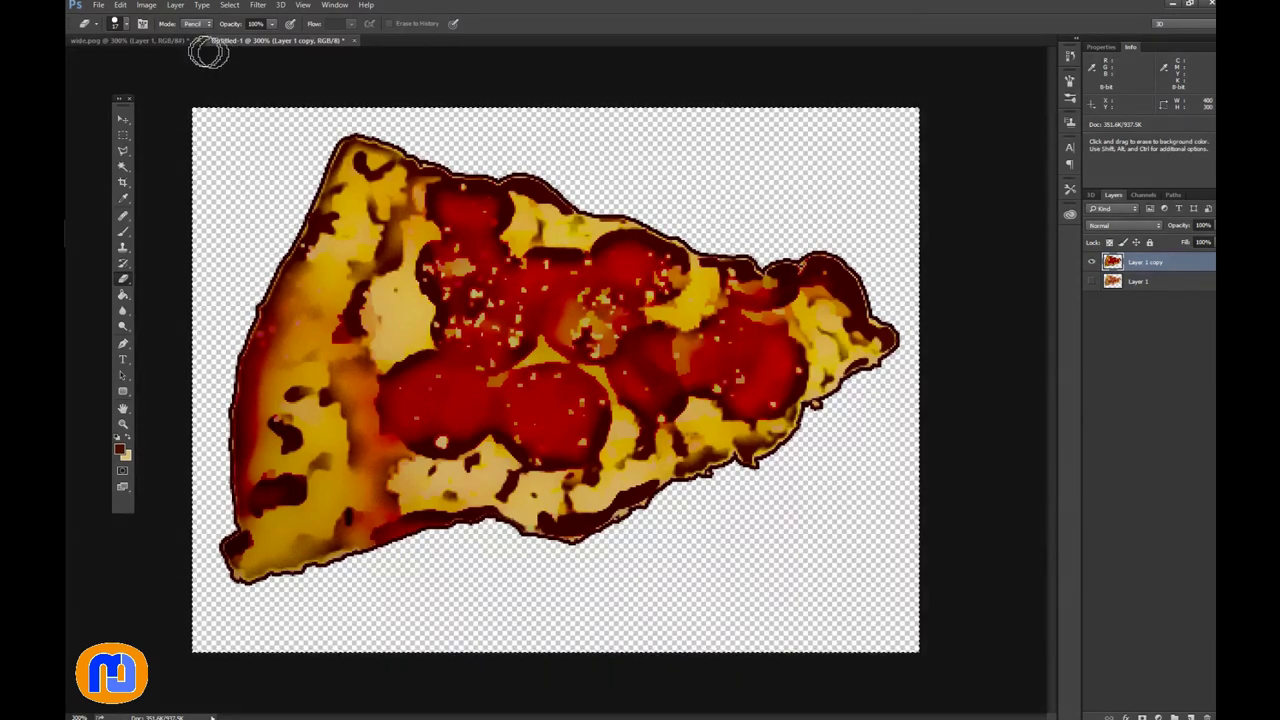
Step: Fill the empty layer of wide.png with white using the Paint Bucket
{"action": "left_click", "coordinate": [164, 42]}
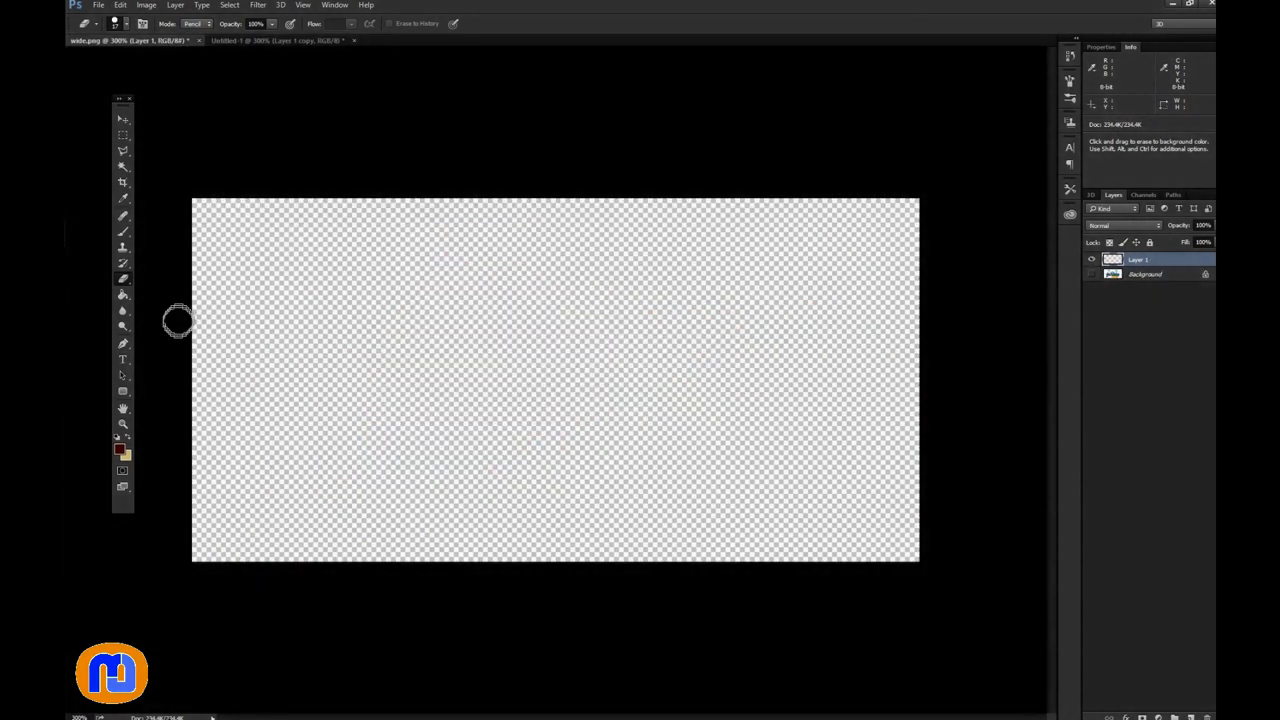
{"action": "left_click", "coordinate": [123, 295]}
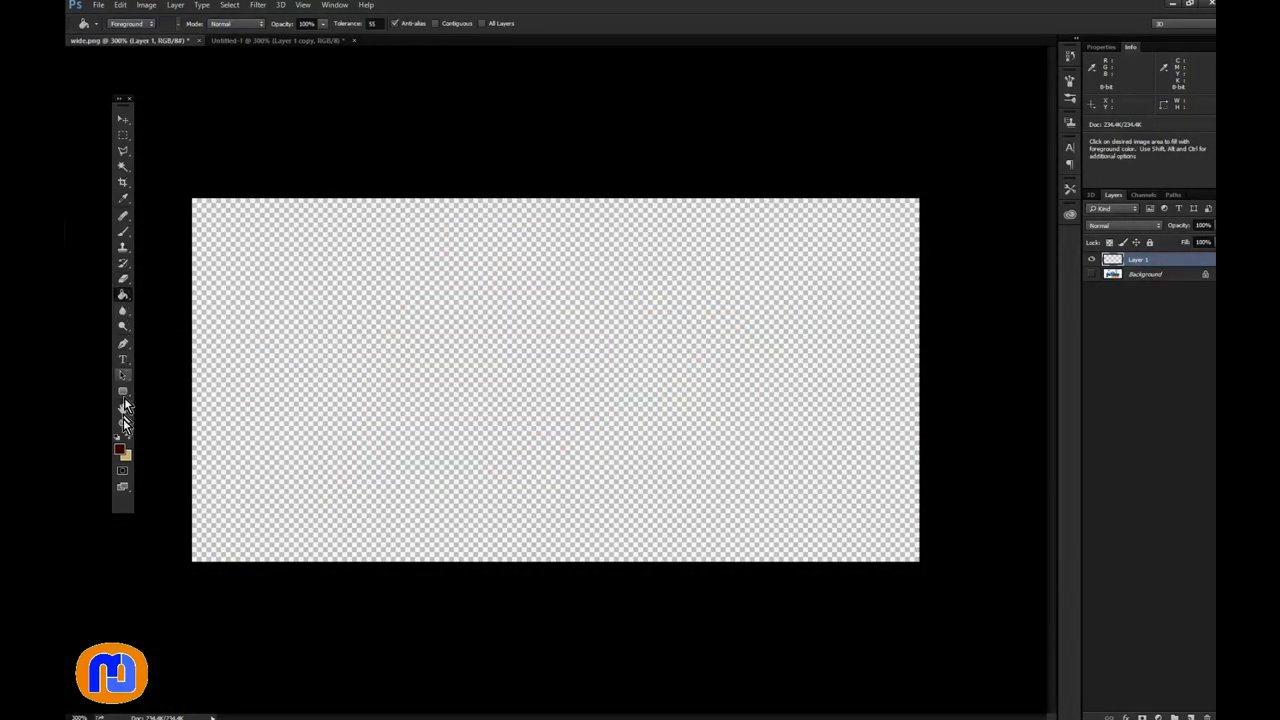
{"action": "left_click", "coordinate": [117, 437]}
{"action": "left_click", "coordinate": [128, 438]}
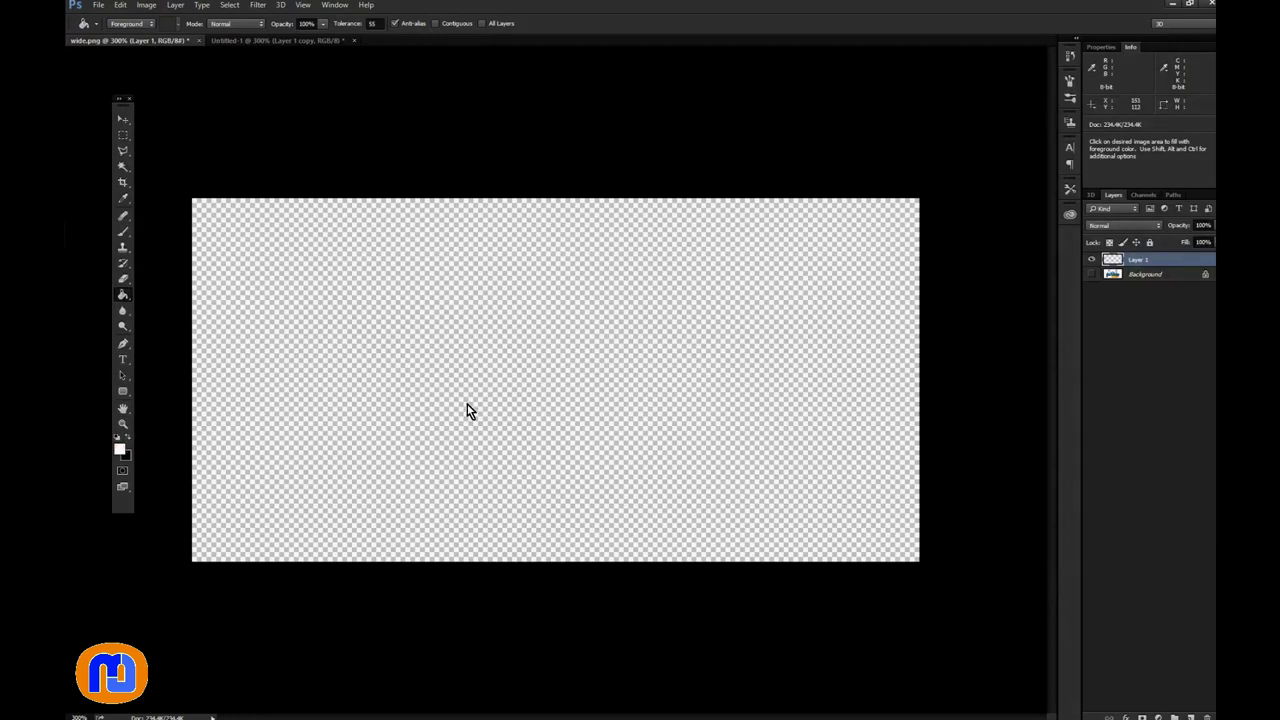
{"action": "left_click", "coordinate": [398, 428]}
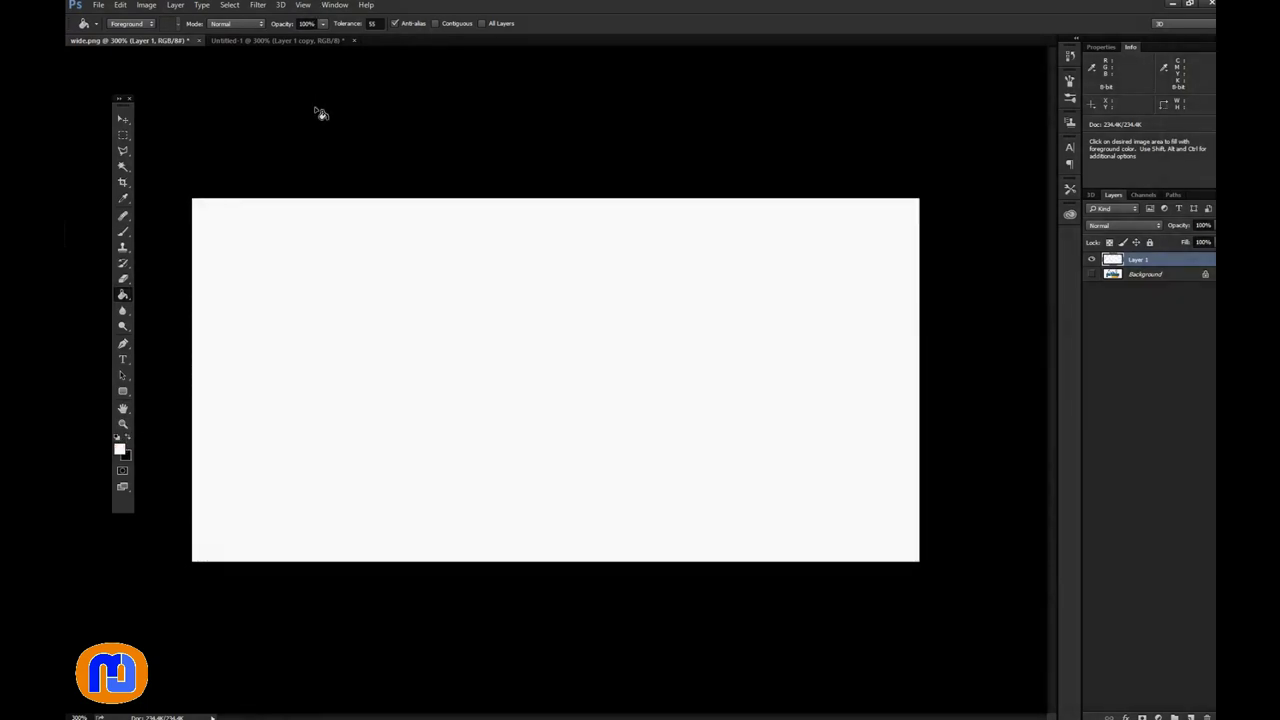
Step: Paste the pizza slice into the banner as a new Layer 2
{"action": "left_click", "coordinate": [123, 119]}
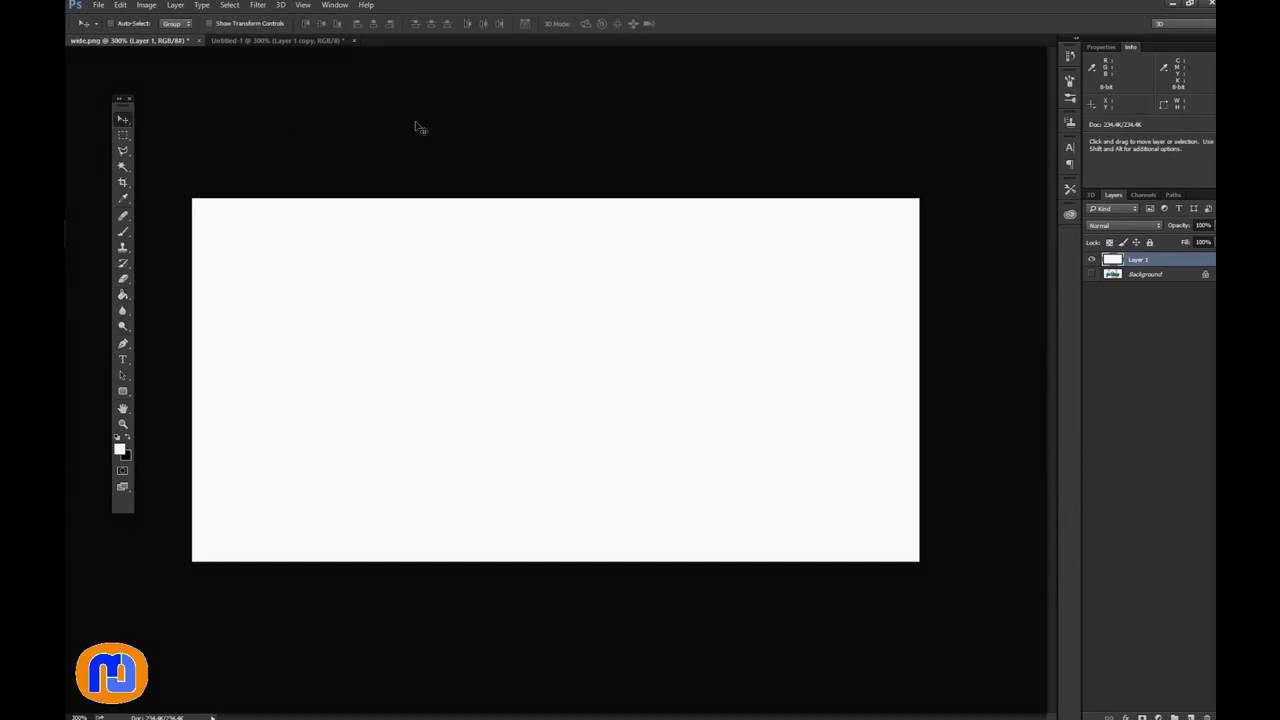
{"action": "key", "text": "ctrl+v"}
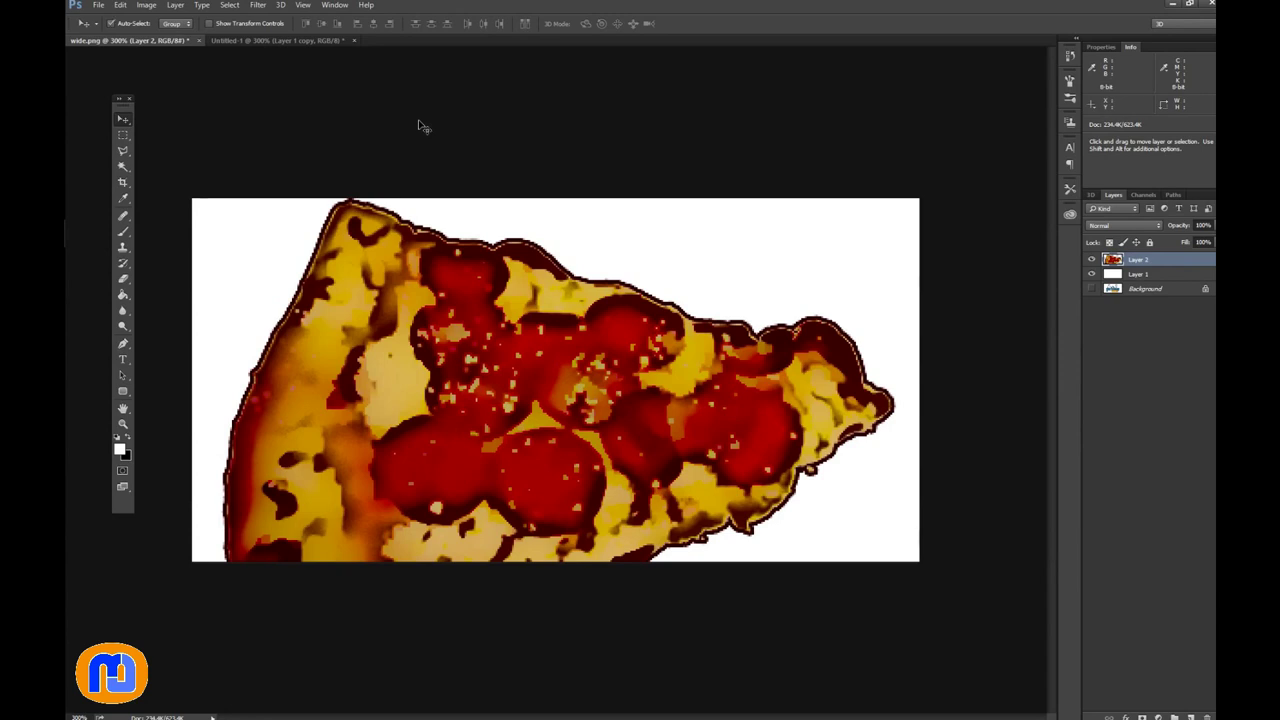
{"action": "key", "text": "ctrl+a"}
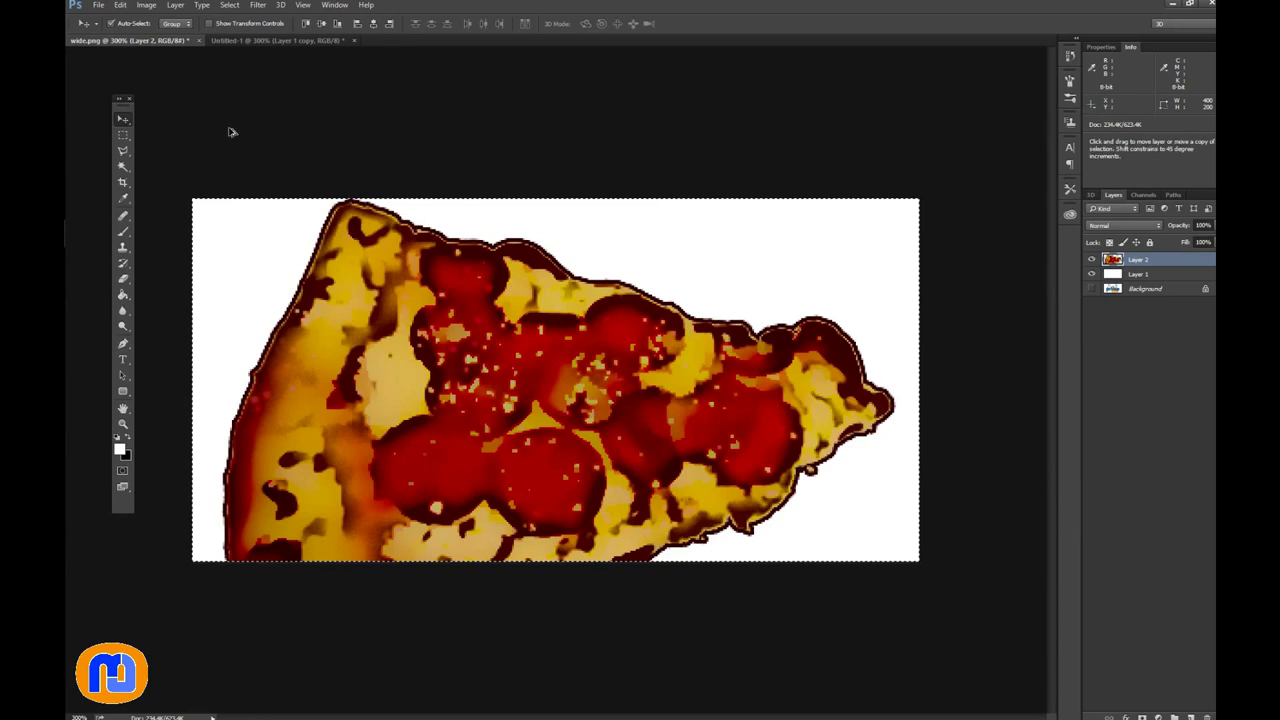
{"action": "key", "text": "ctrl+d"}
Step: Scale the pizza slice to 53.6%, rotate it 52.14°, and place it near the left edge
{"action": "key", "text": "ctrl+t"}
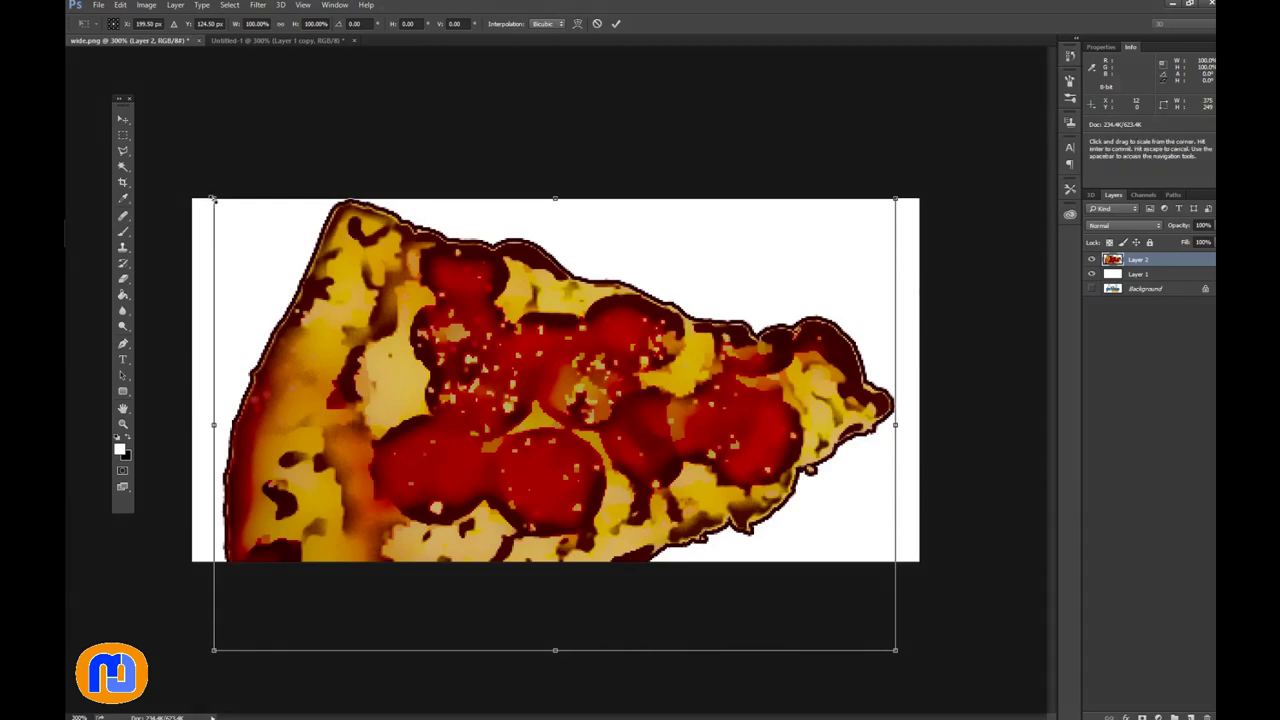
{"action": "left_click_drag", "start_coordinate": [213, 200], "coordinate": [355, 490]}
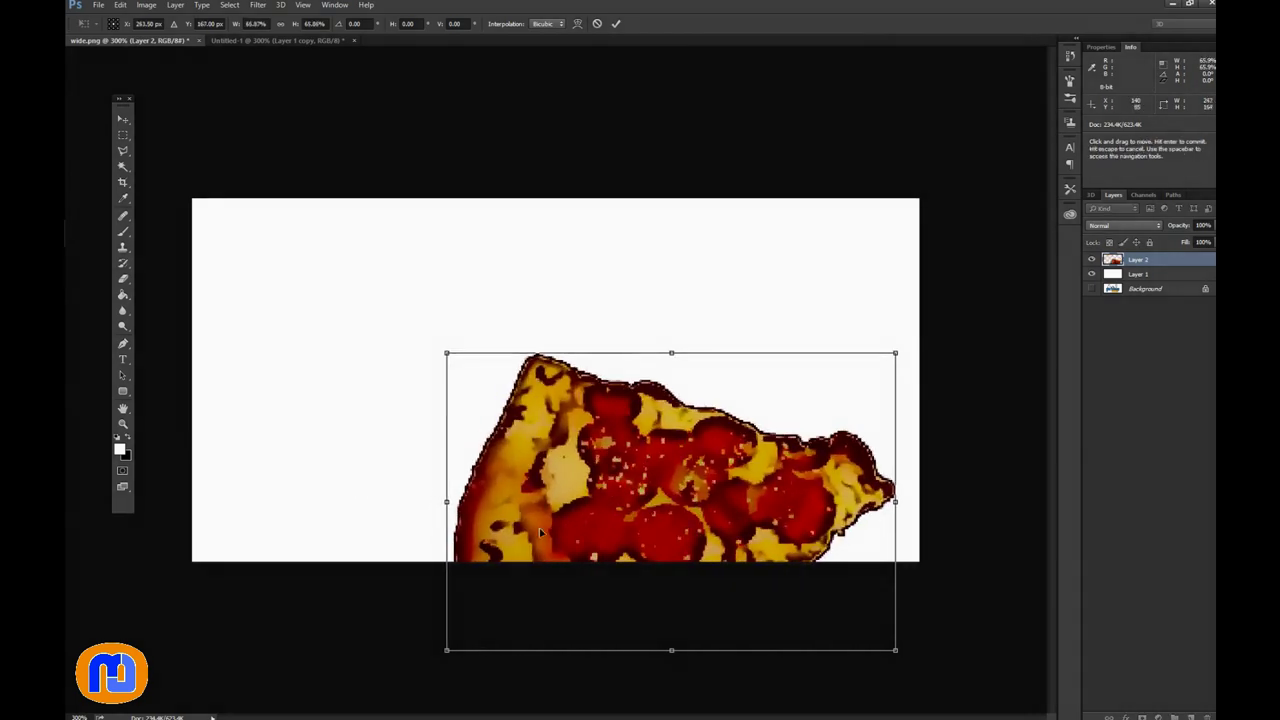
{"action": "left_click_drag", "start_coordinate": [540, 515], "coordinate": [342, 389]}
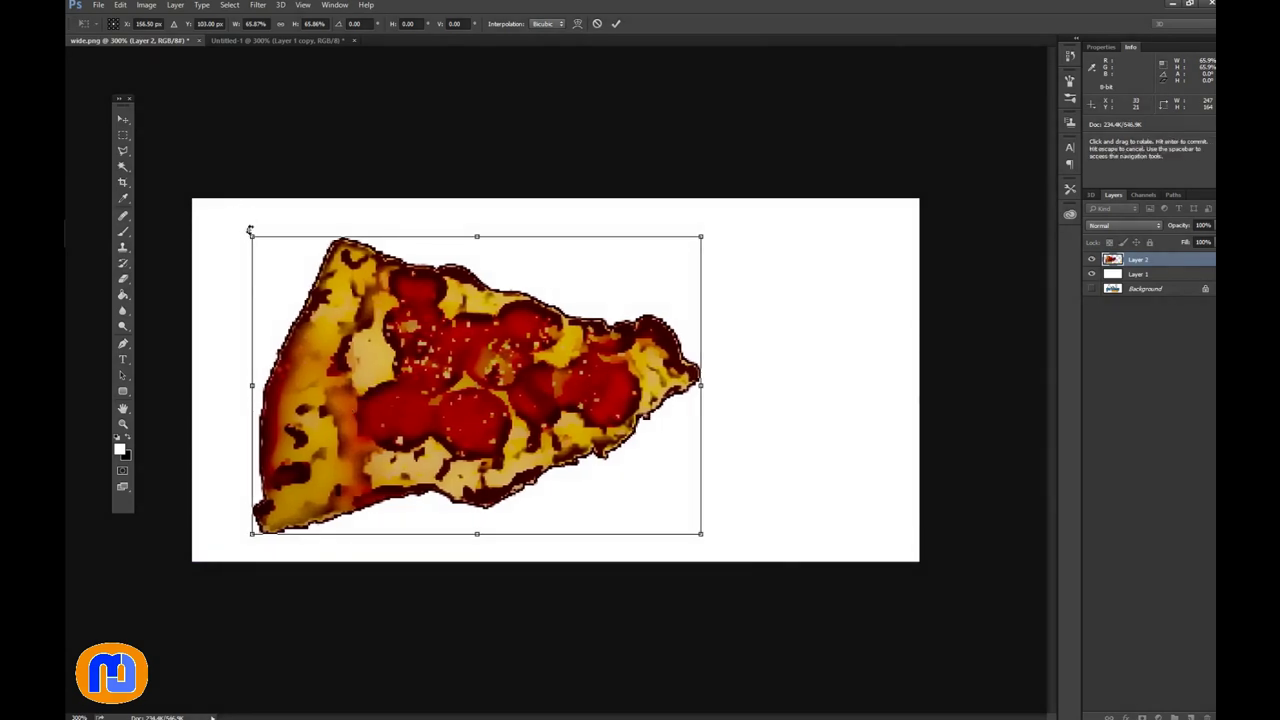
{"action": "left_click_drag", "start_coordinate": [243, 222], "coordinate": [389, 172]}
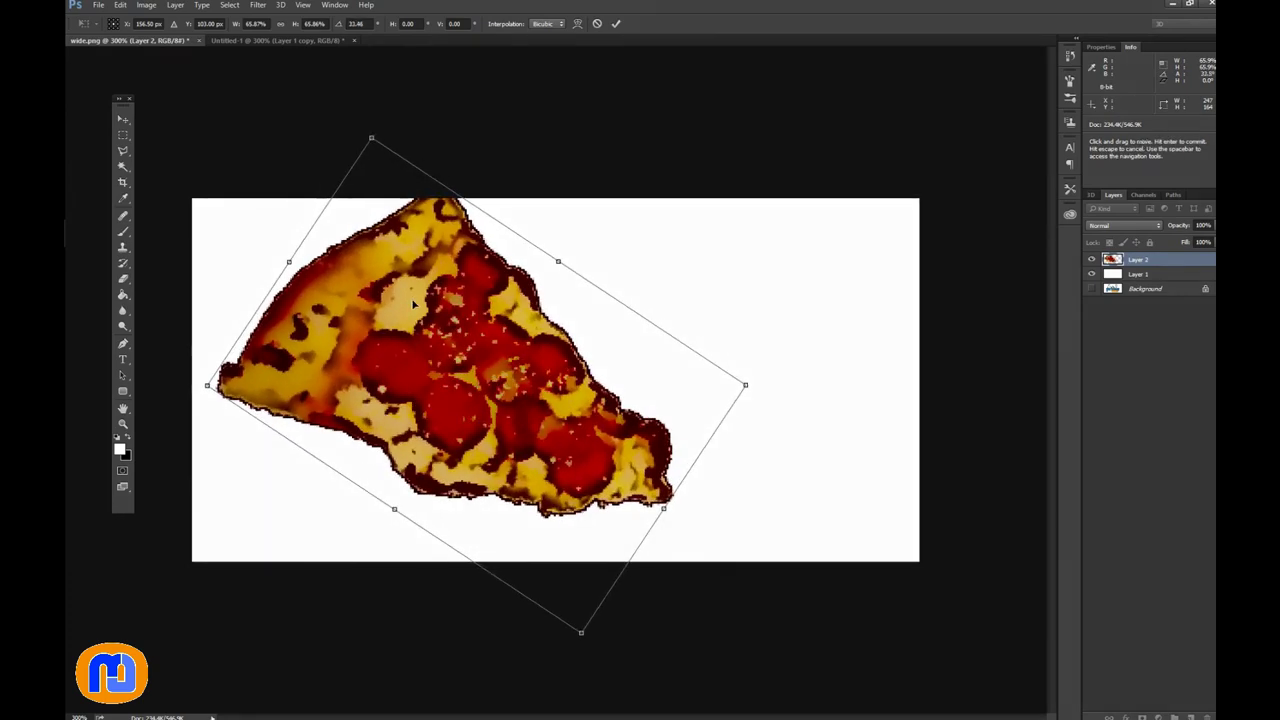
{"action": "left_click_drag", "start_coordinate": [411, 298], "coordinate": [363, 304]}
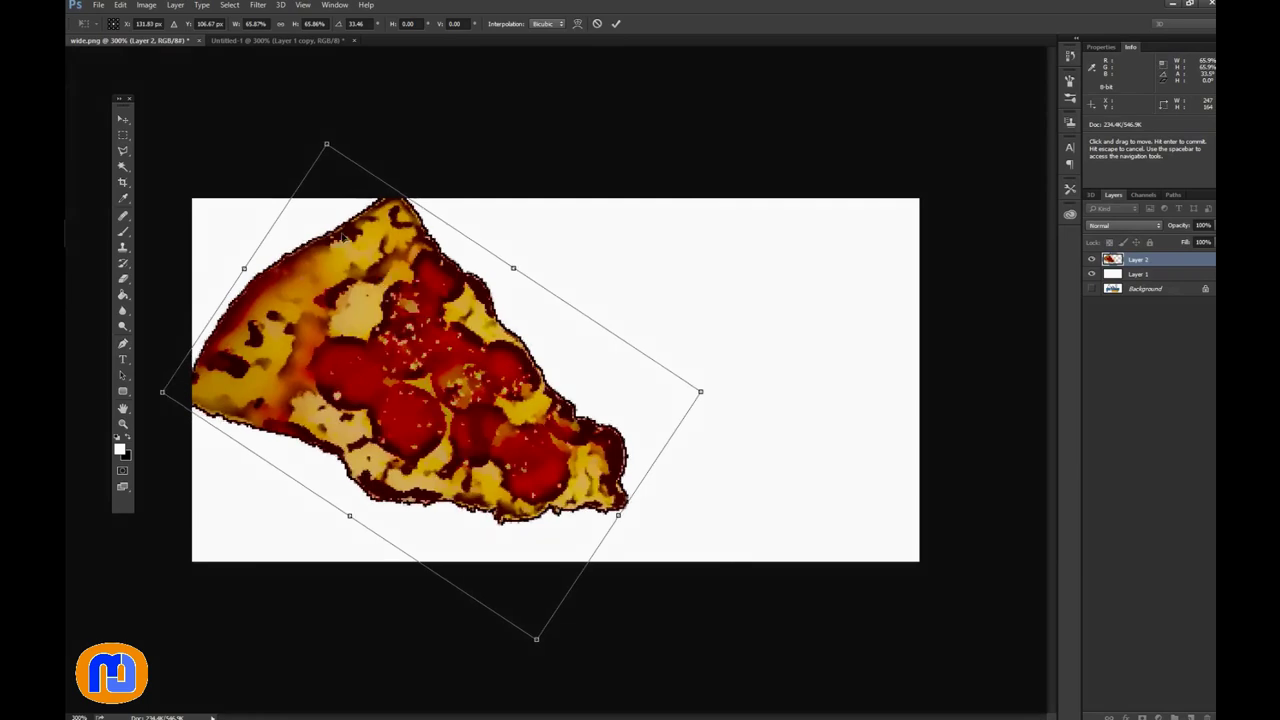
{"action": "left_click_drag", "start_coordinate": [328, 147], "coordinate": [366, 237]}
{"action": "left_click_drag", "start_coordinate": [411, 428], "coordinate": [374, 381]}
{"action": "left_click_drag", "start_coordinate": [333, 173], "coordinate": [410, 167]}
{"action": "left_click_drag", "start_coordinate": [390, 387], "coordinate": [371, 385]}
{"action": "left_click_drag", "start_coordinate": [346, 156], "coordinate": [378, 170]}
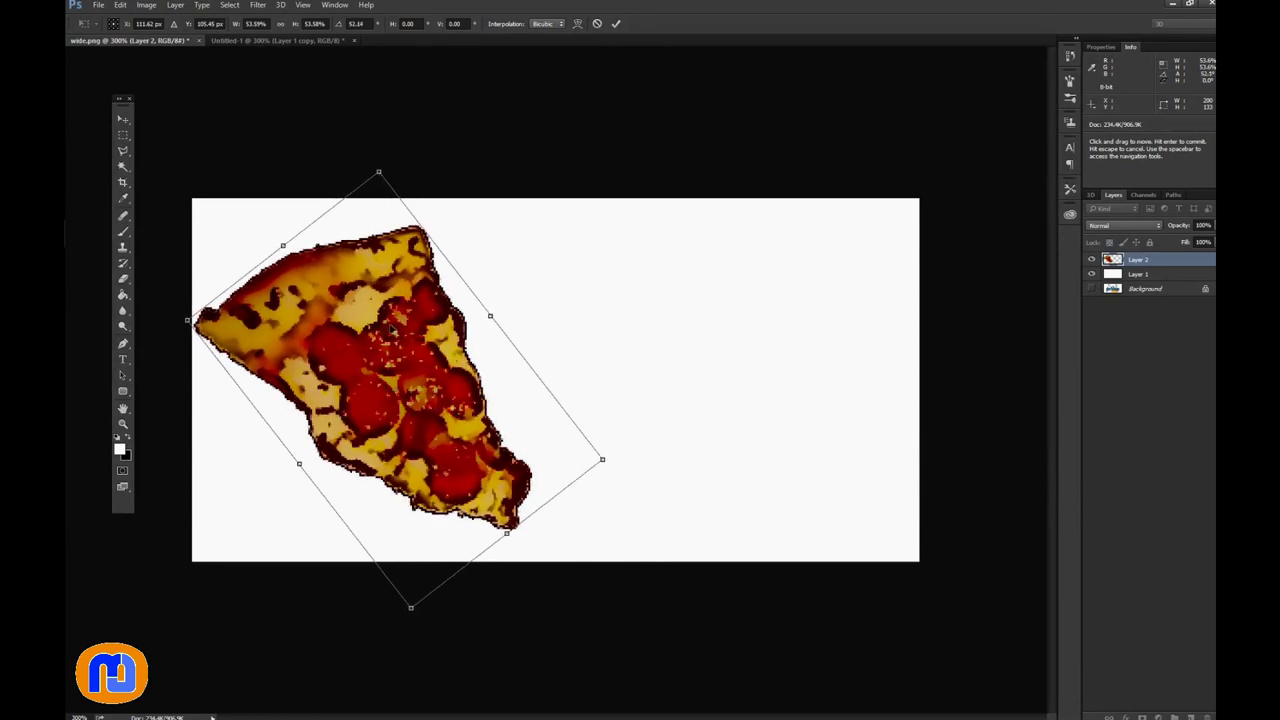
{"action": "left_click_drag", "start_coordinate": [393, 320], "coordinate": [380, 310]}
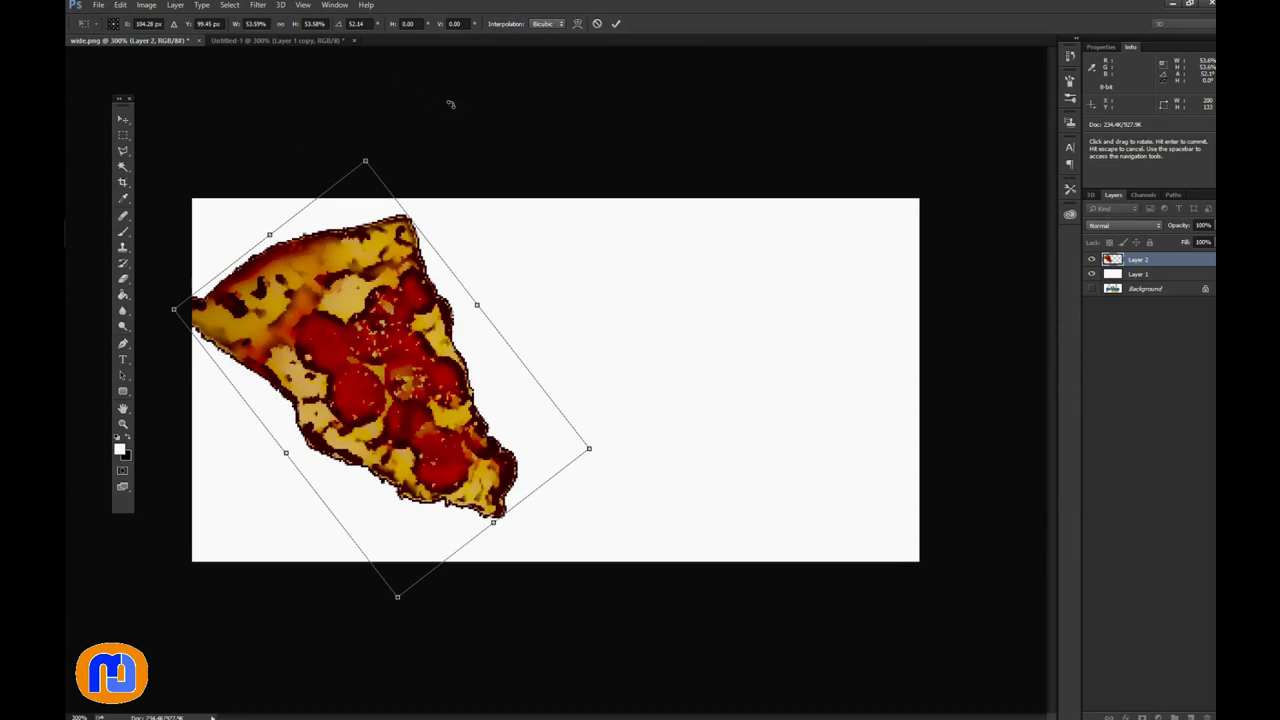
{"action": "left_click", "coordinate": [616, 23]}
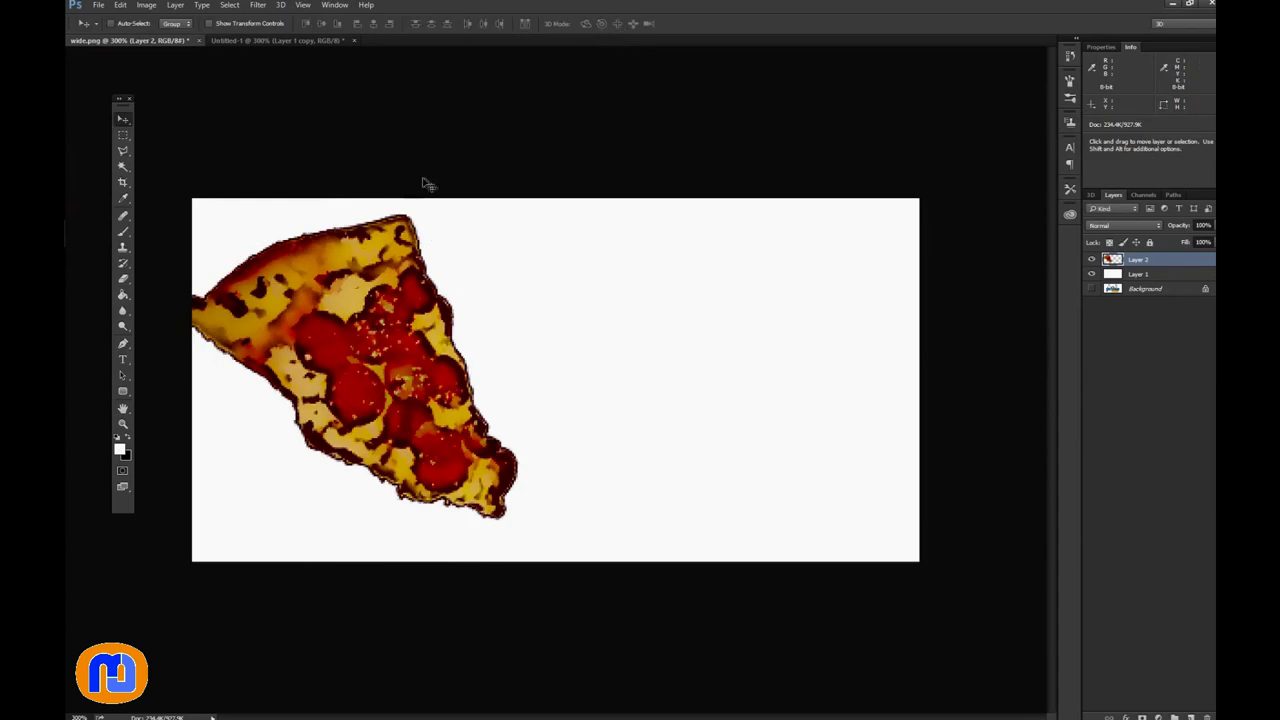
Step: Nudge the pizza slice right and type PIZZA at 60 pt on the banner
{"action": "left_click_drag", "start_coordinate": [366, 288], "coordinate": [381, 284]}
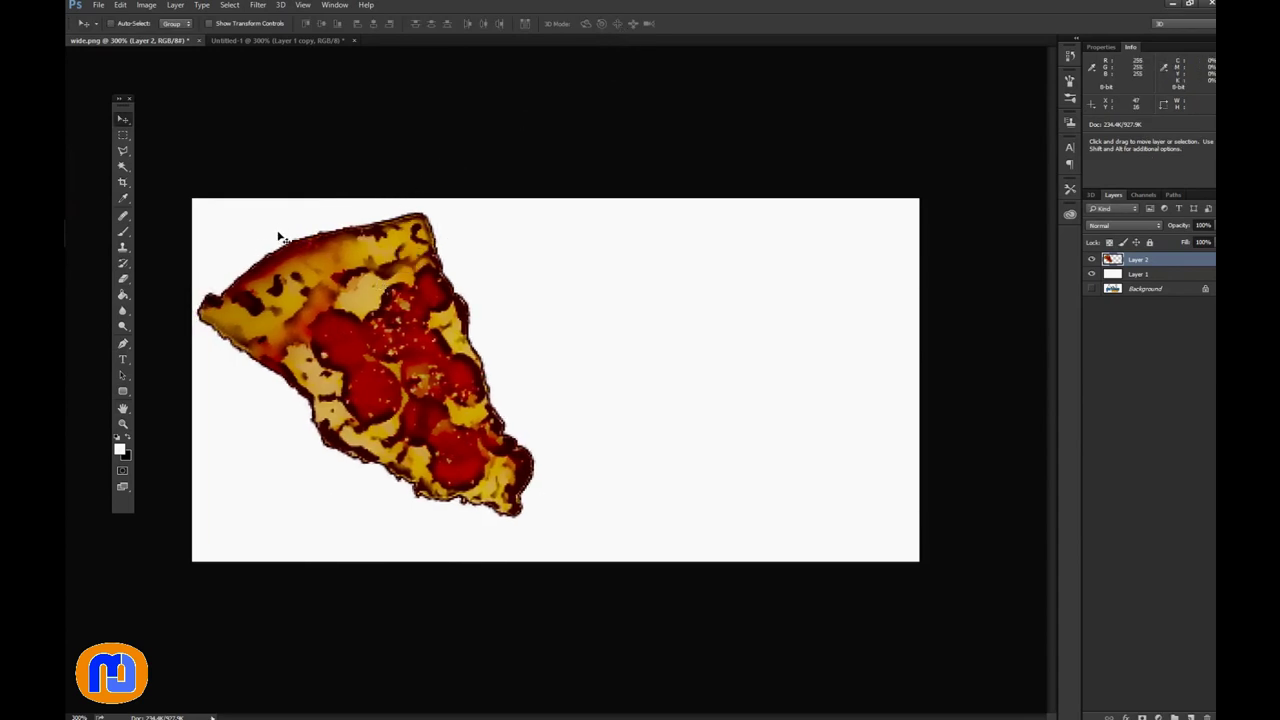
{"action": "left_click", "coordinate": [123, 360]}
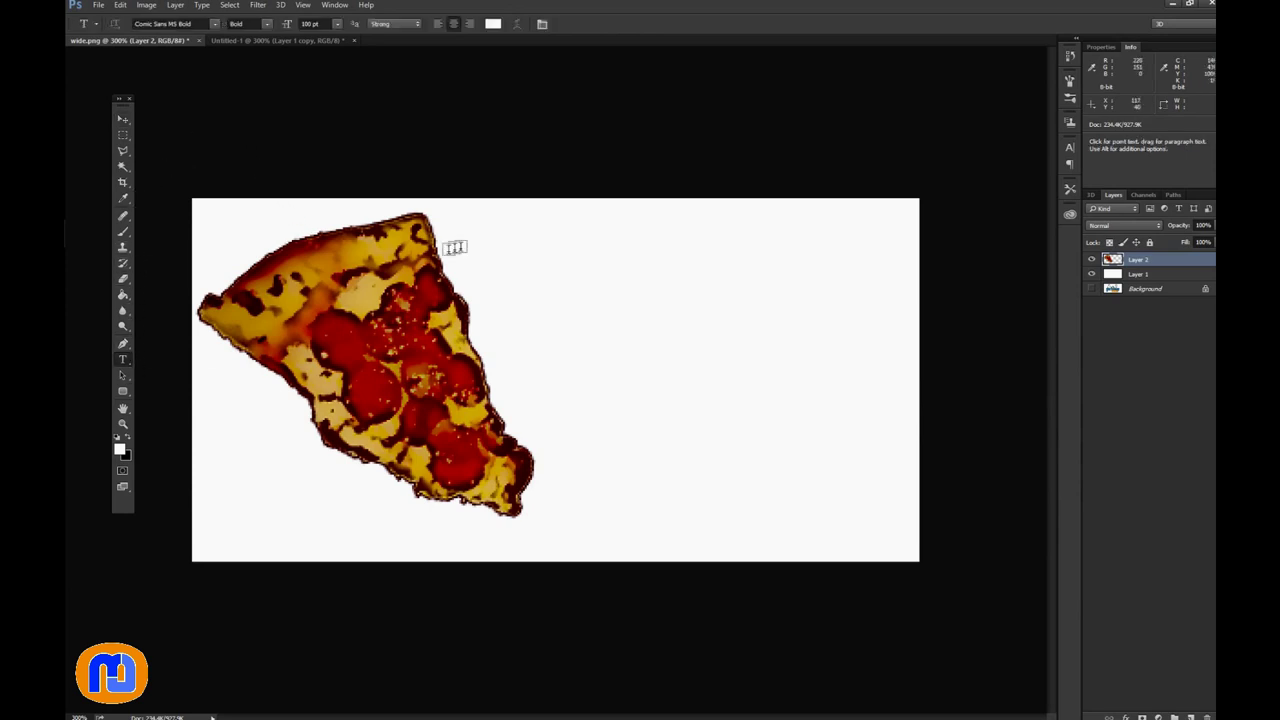
{"action": "left_click", "coordinate": [539, 278]}
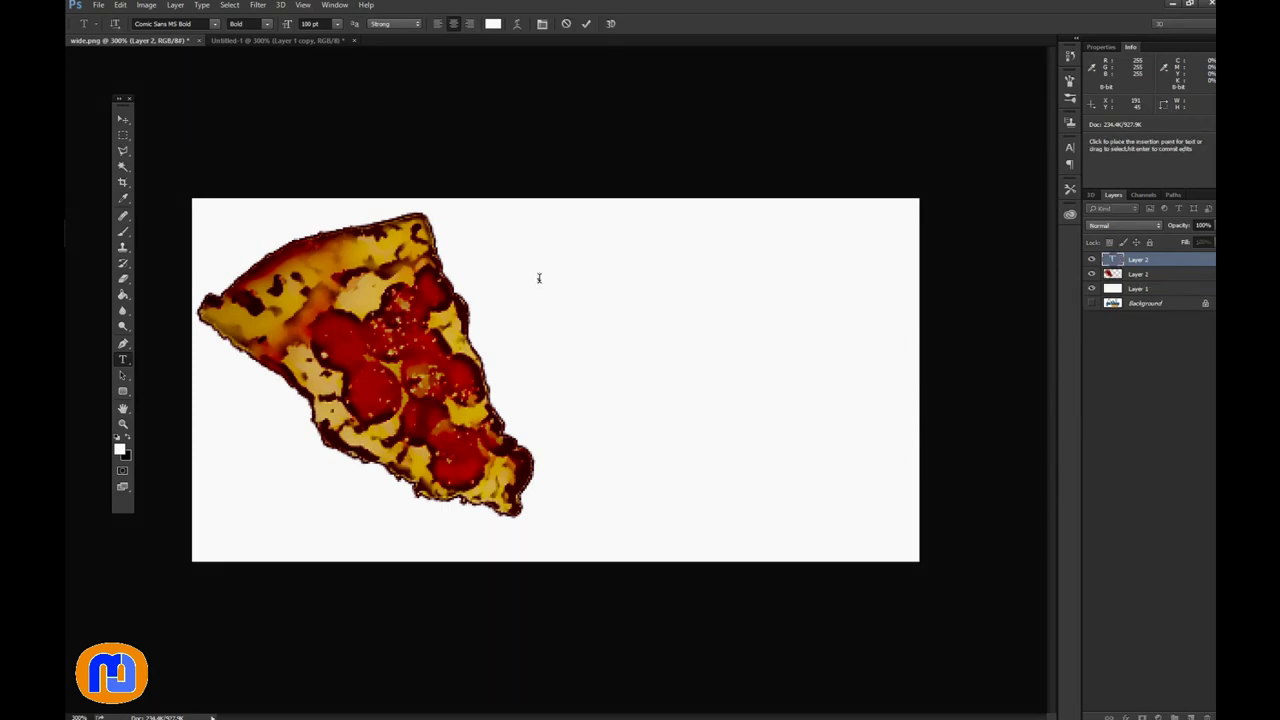
{"action": "left_click", "coordinate": [339, 24]}
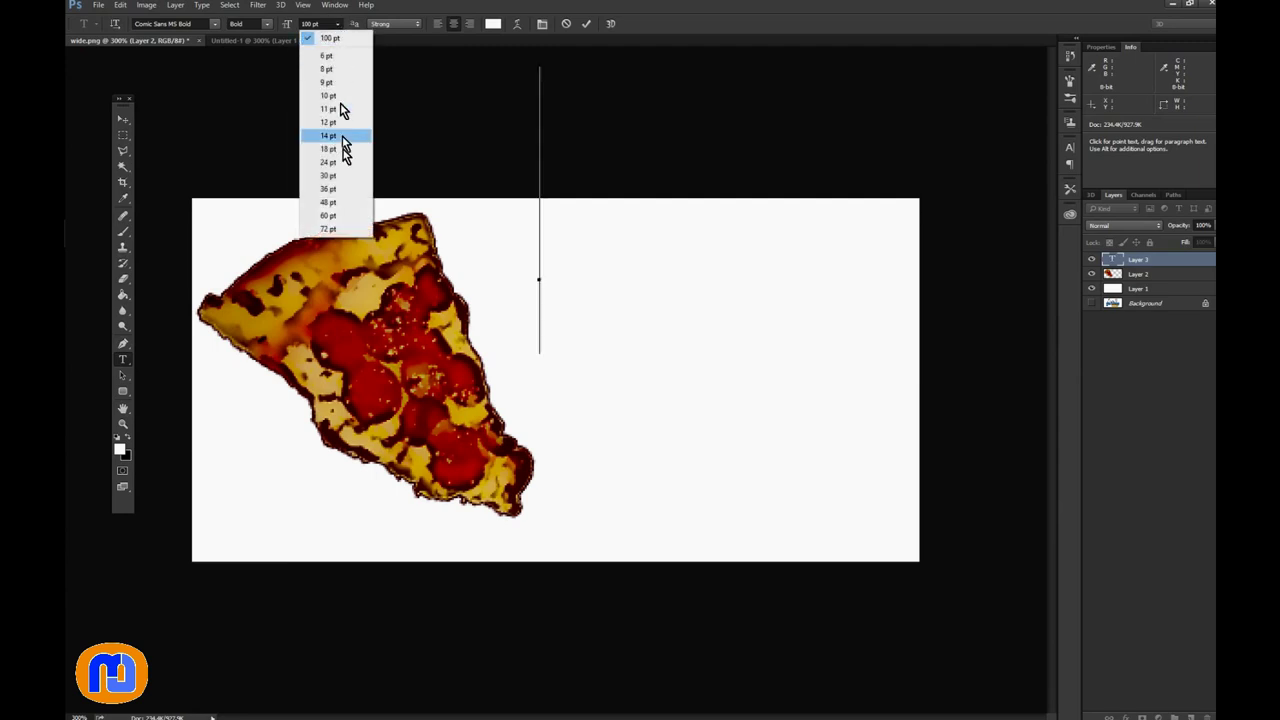
{"action": "left_click", "coordinate": [354, 216]}
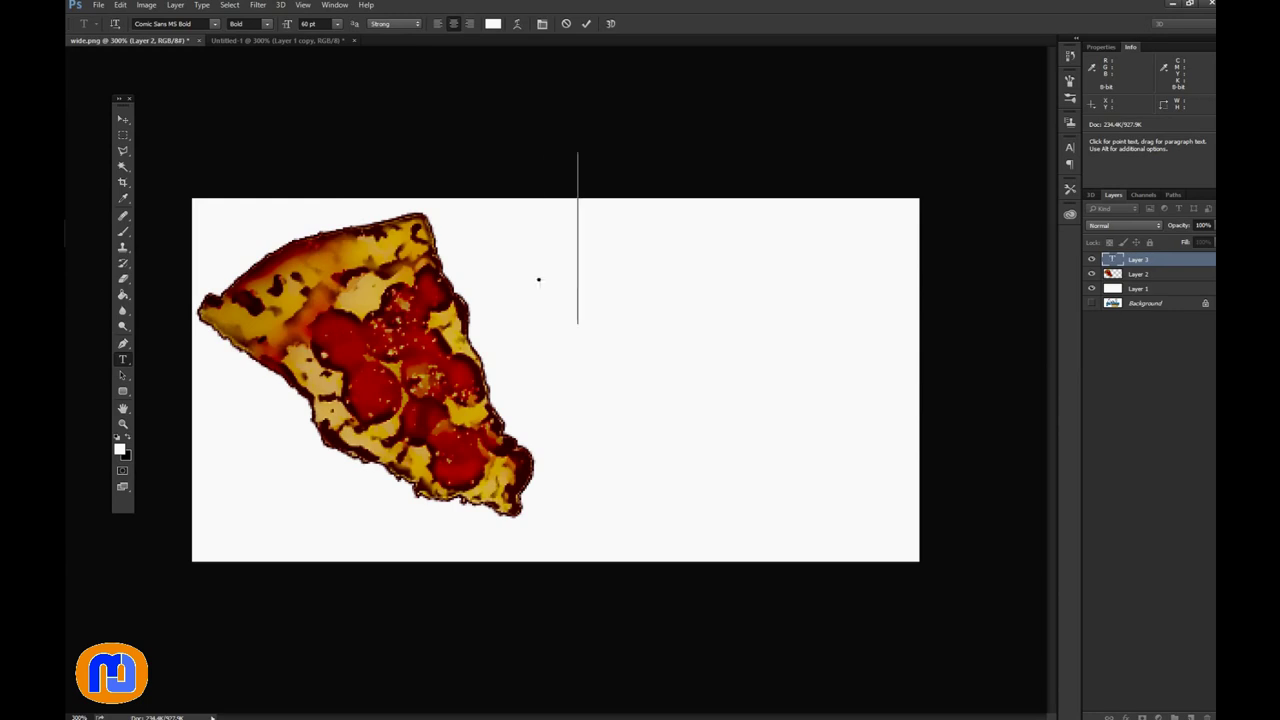
{"action": "type", "text": "izz"}
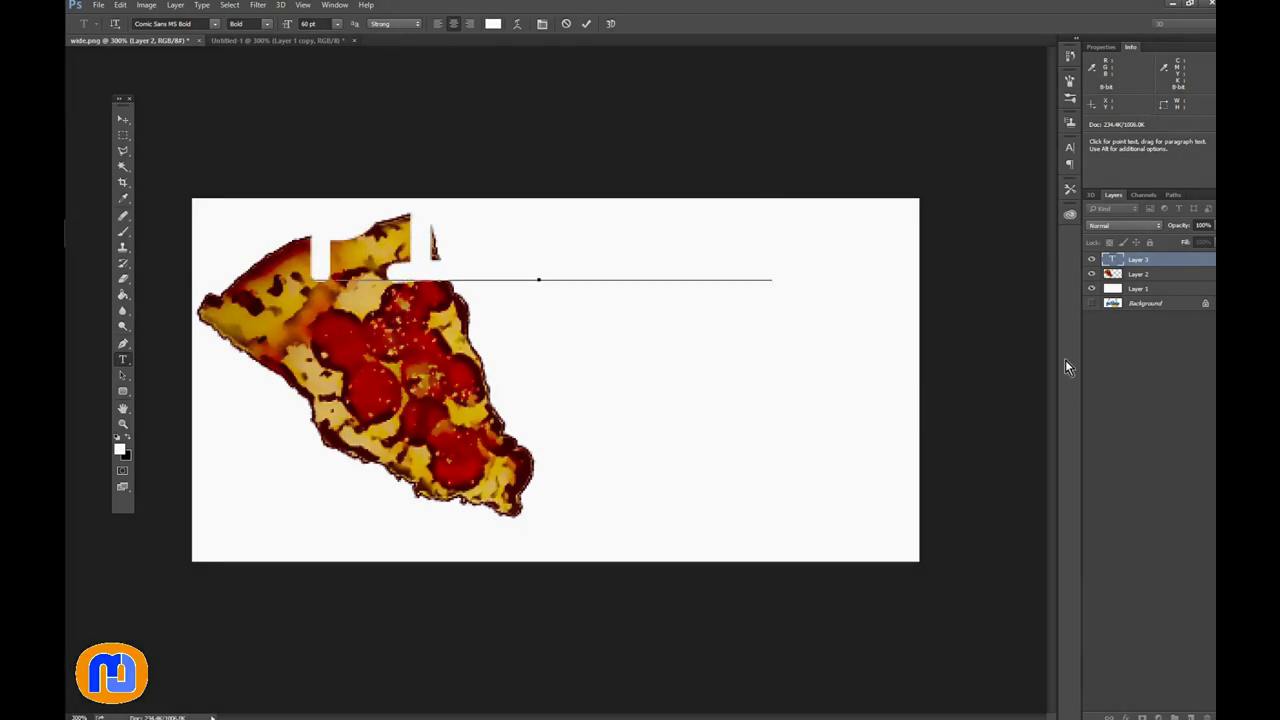
Step: Colour the PIZZA text red (#f30a0a) and drag it down onto the banner
{"action": "key", "text": "ctrl+a"}
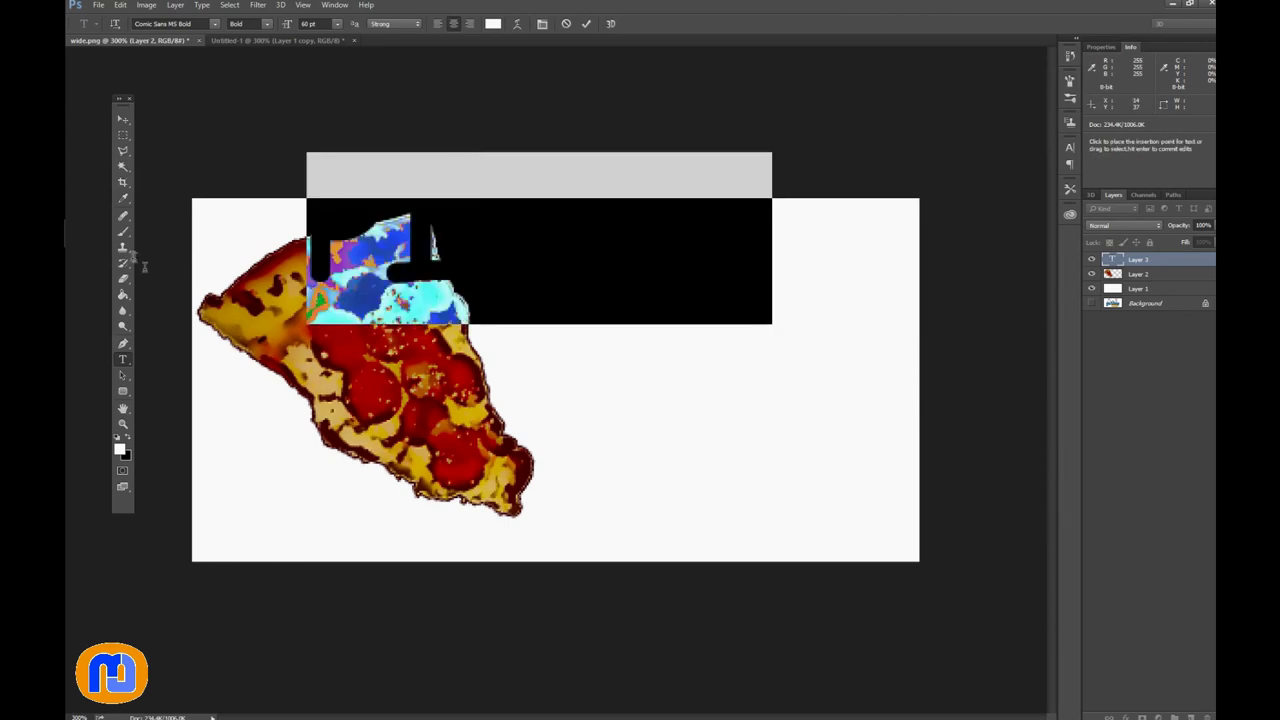
{"action": "left_click", "coordinate": [122, 449]}
{"action": "type", "text": "f30a0a"}
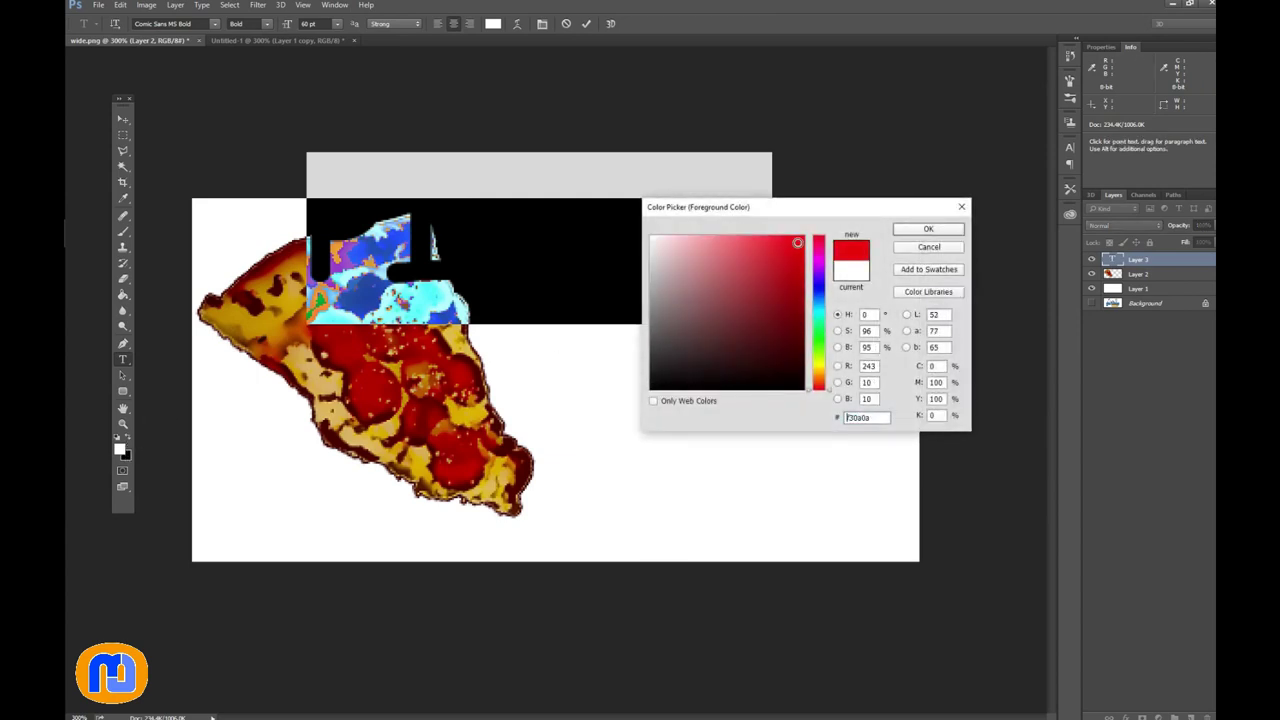
{"action": "left_click", "coordinate": [929, 229]}
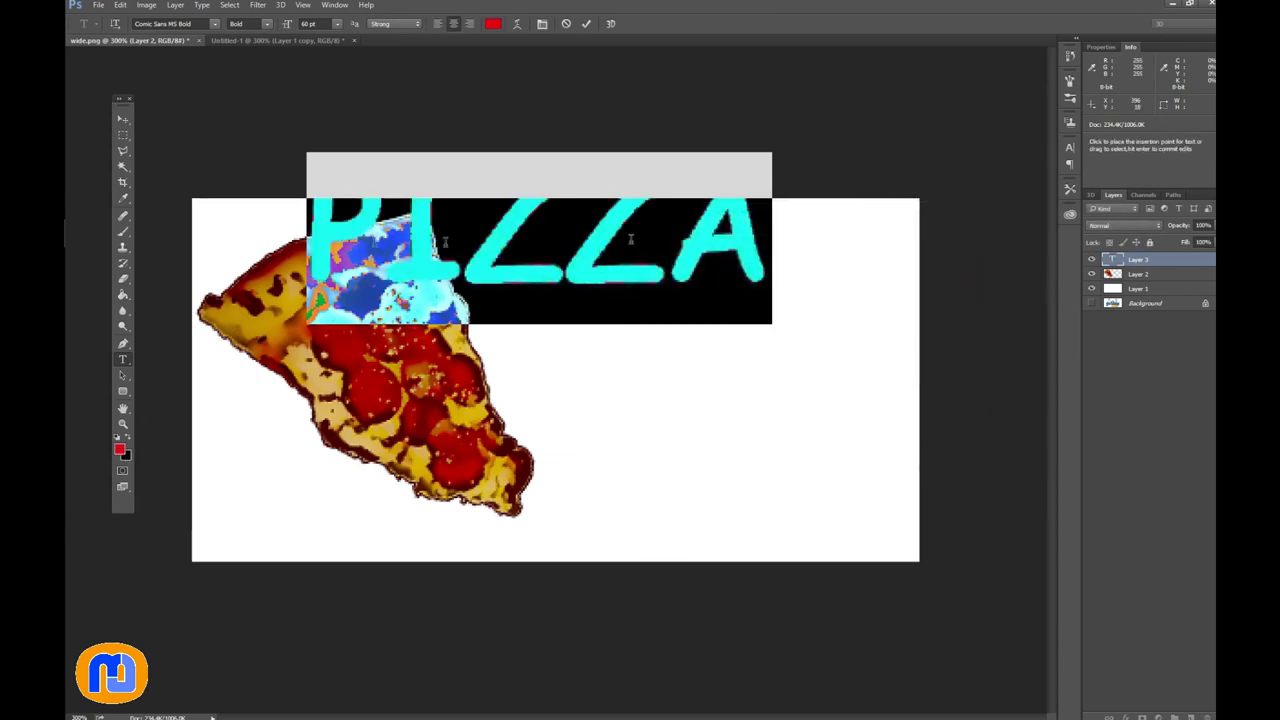
{"action": "left_click", "coordinate": [124, 120]}
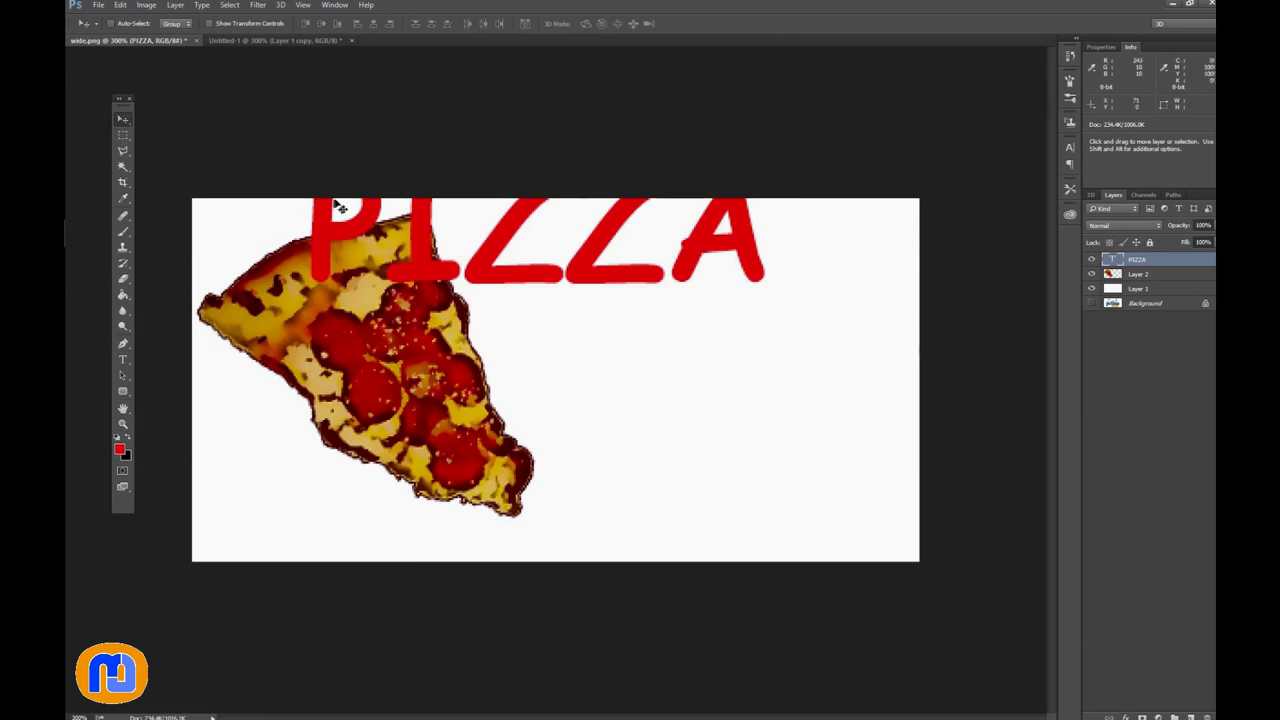
{"action": "left_click_drag", "start_coordinate": [338, 205], "coordinate": [258, 381]}
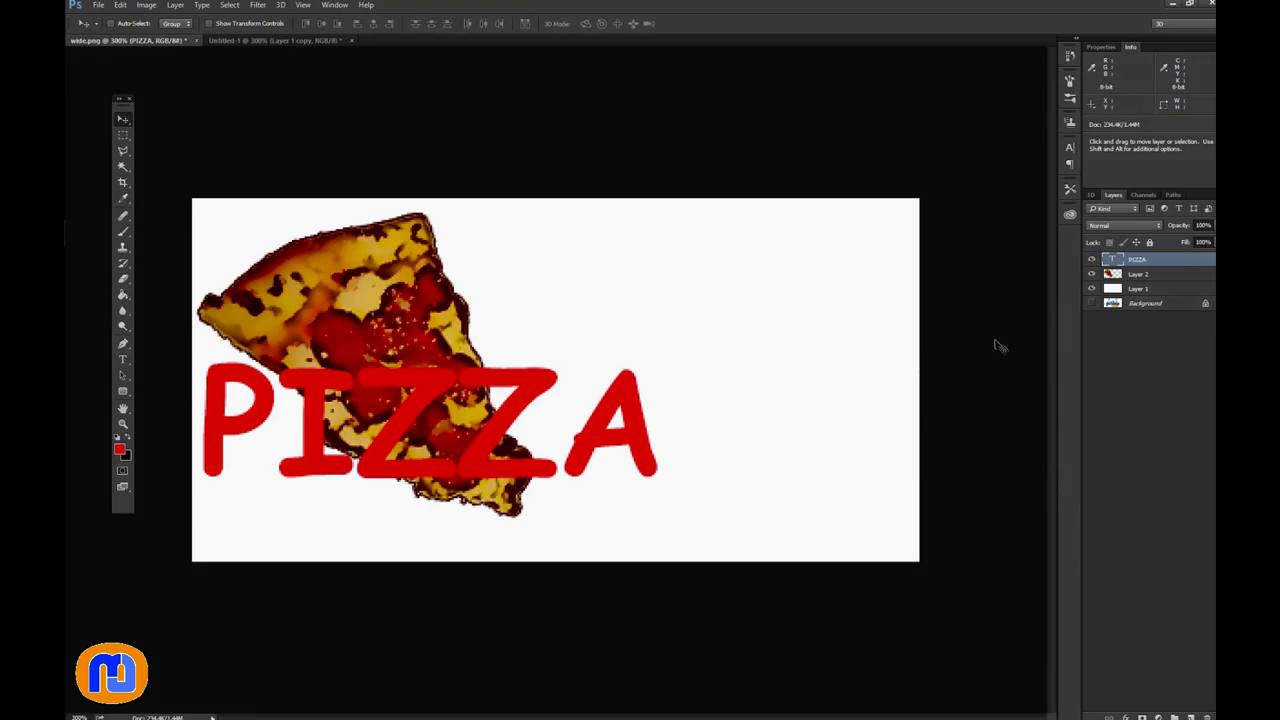
Step: Hide the pizza slice layer and nudge PIZZA slightly down and right
{"action": "left_click", "coordinate": [1092, 274]}
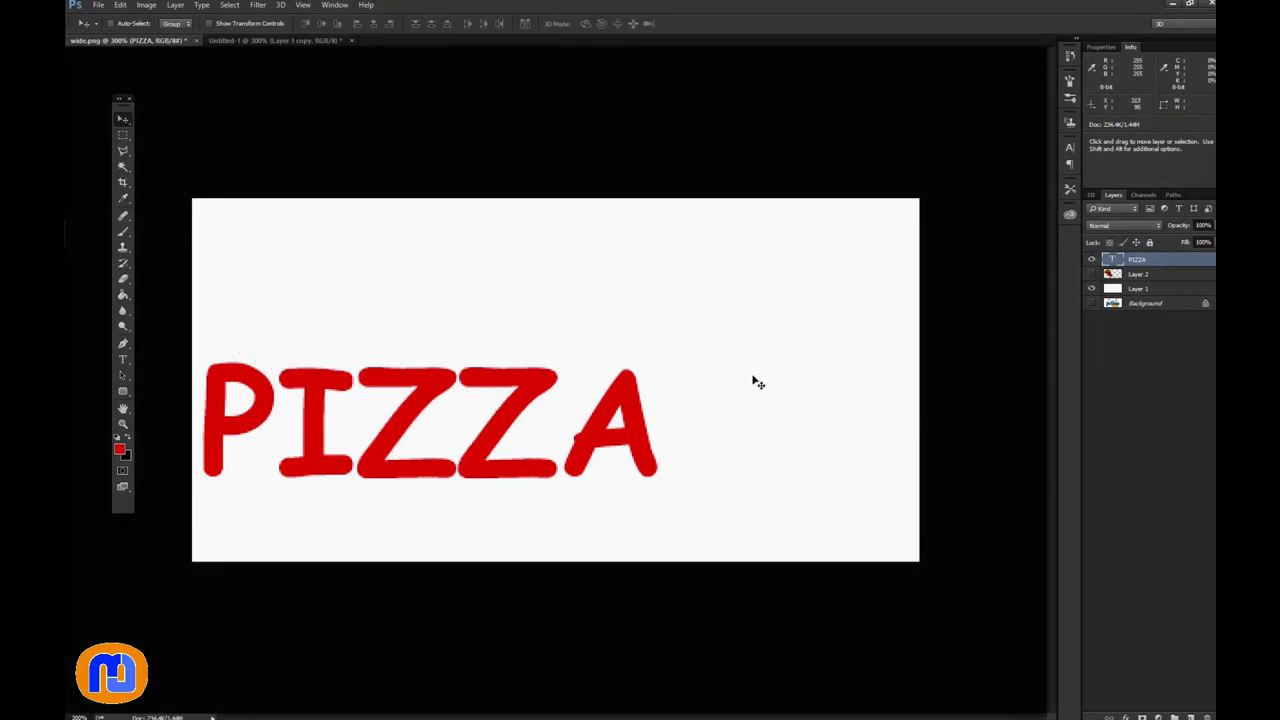
{"action": "left_click_drag", "start_coordinate": [497, 443], "coordinate": [539, 456]}
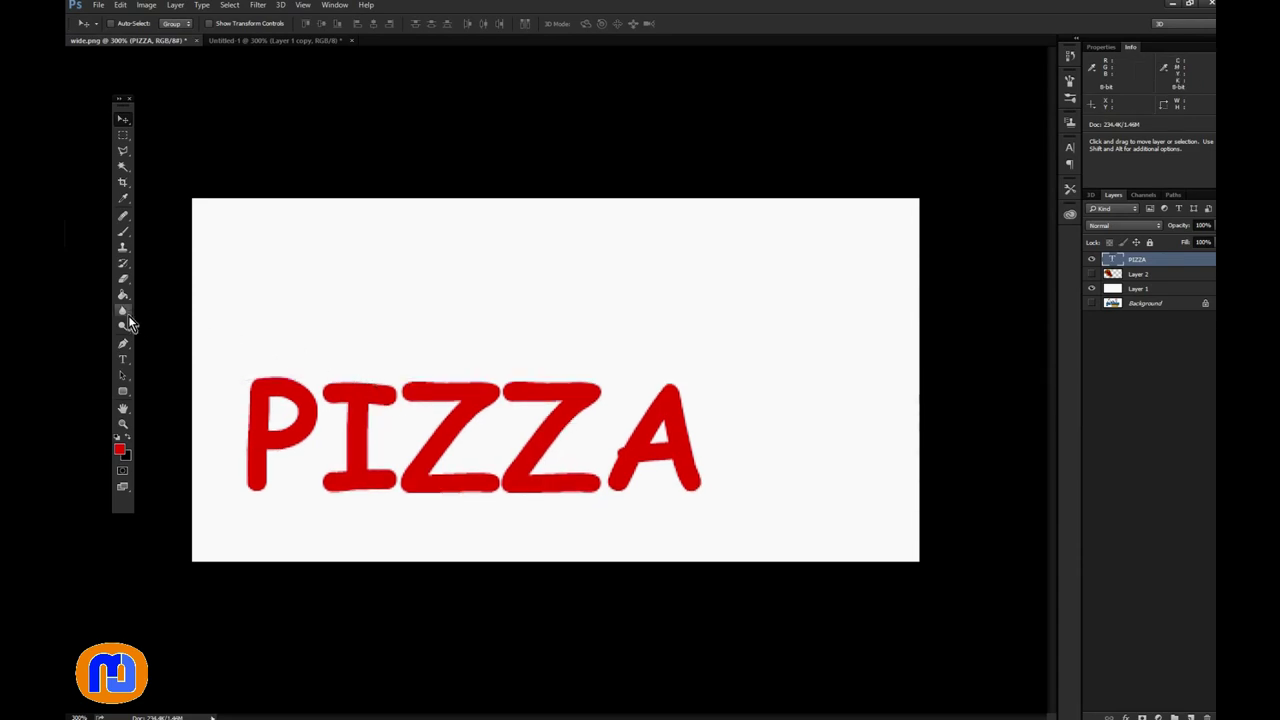
{"action": "left_click", "coordinate": [123, 359]}
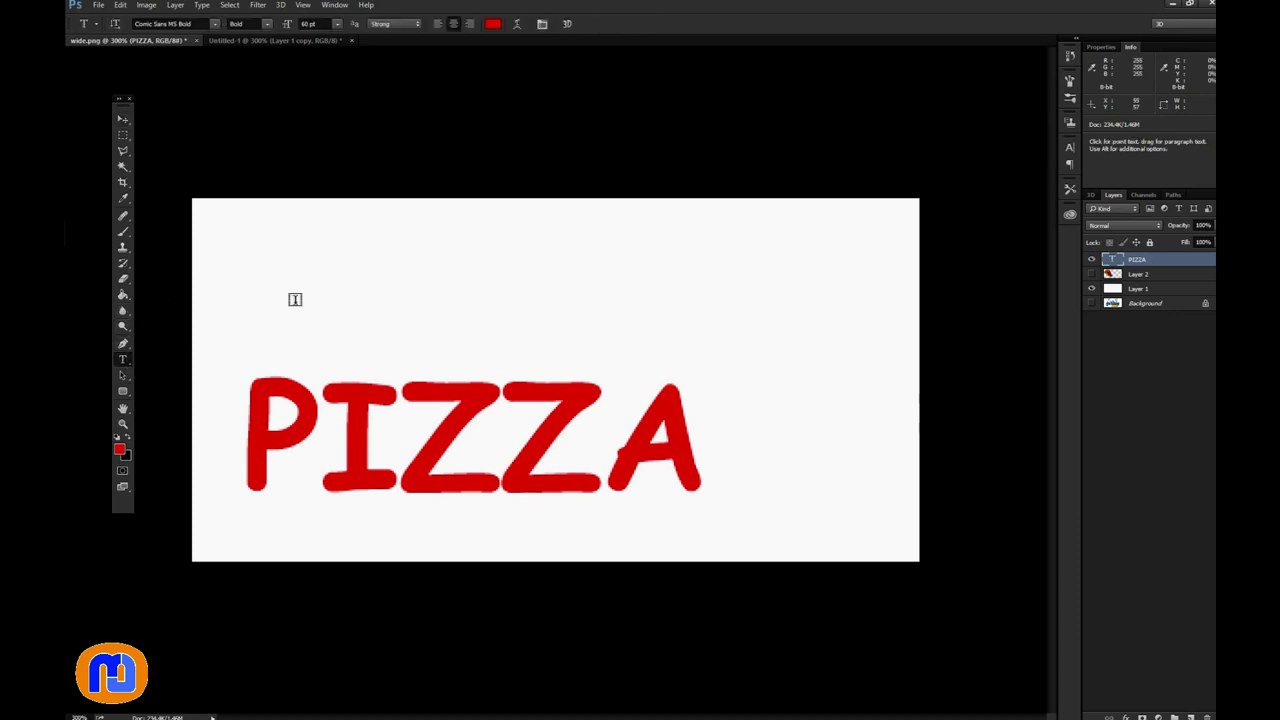
Step: Type a second text line, SLICES, and set it to 48 pt
{"action": "left_click", "coordinate": [338, 302]}
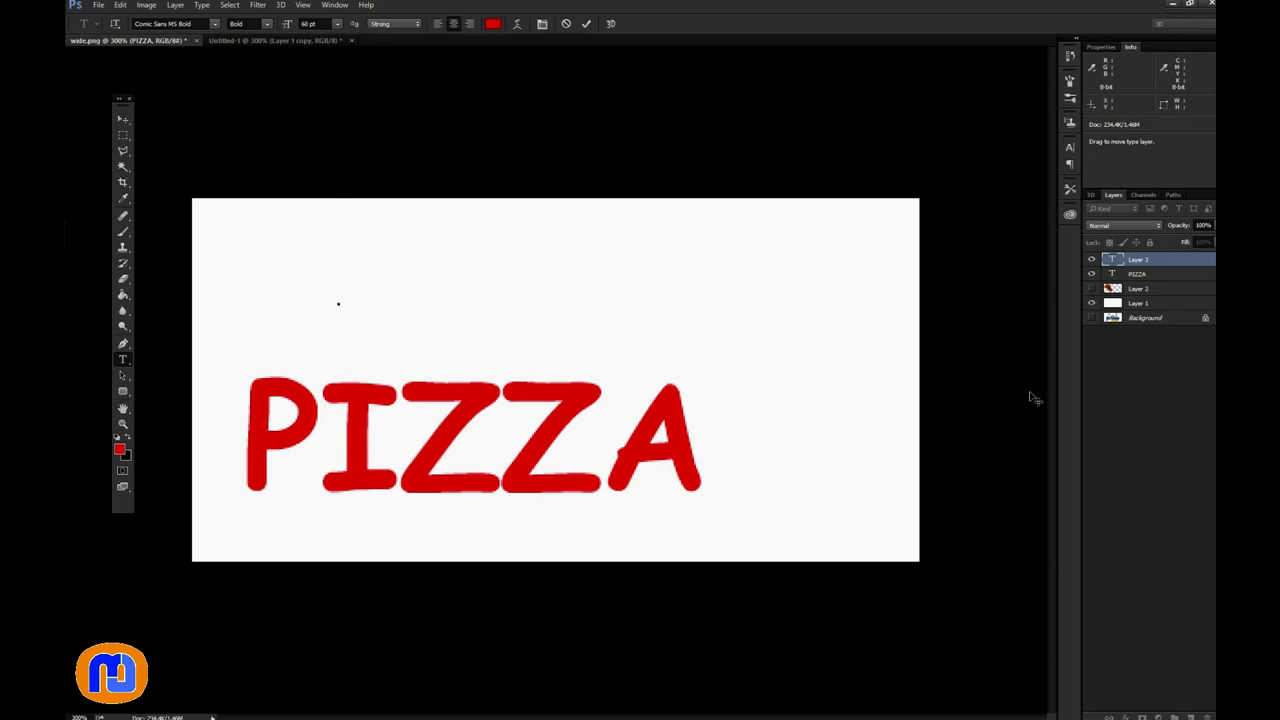
{"action": "type", "text": "SI"}
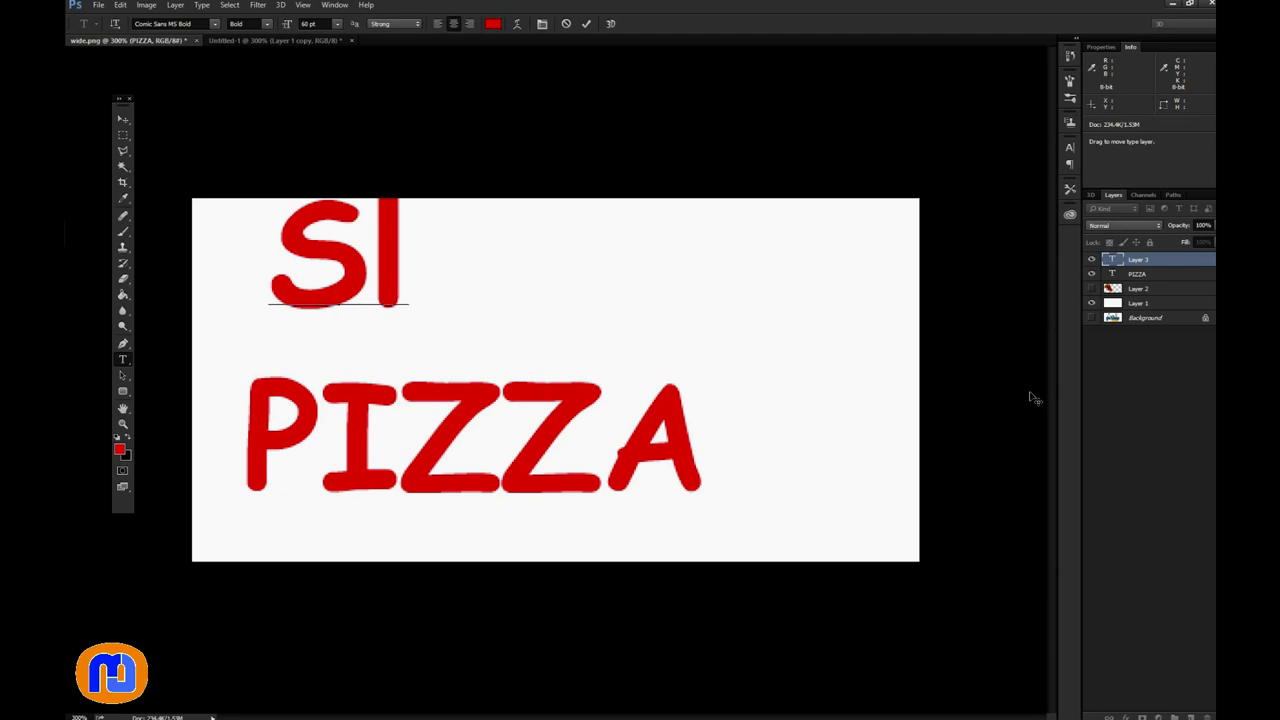
{"action": "type", "text": "ic"}
{"action": "key", "text": "BackSpace"}
{"action": "key", "text": "BackSpace"}
{"action": "key", "text": "BackSpace"}
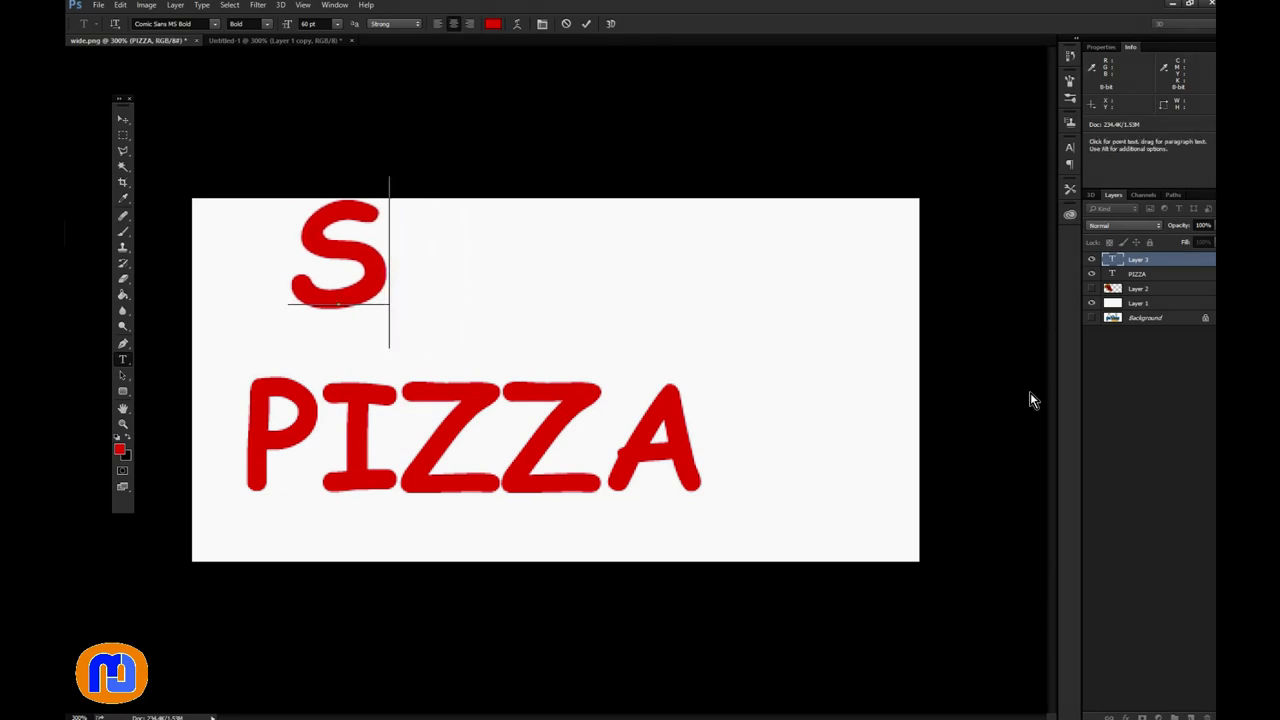
{"action": "type", "text": "LICES"}
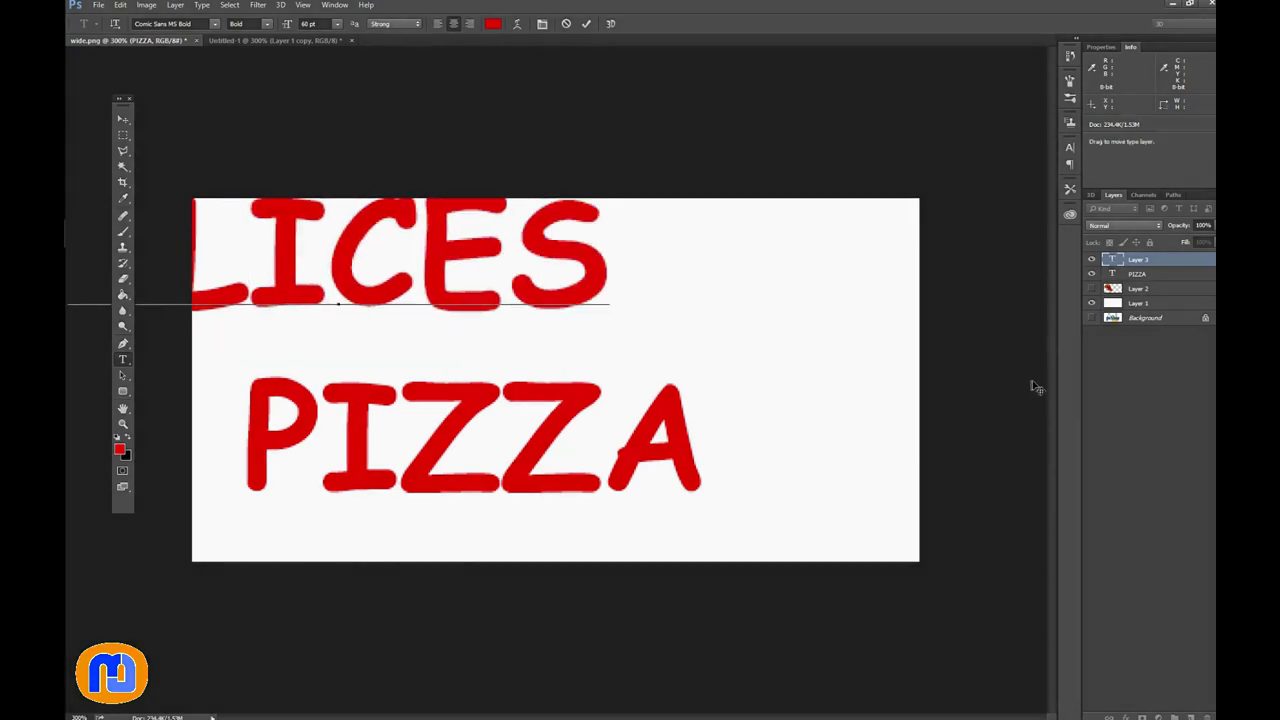
{"action": "left_click_drag", "start_coordinate": [608, 262], "coordinate": [66, 312]}
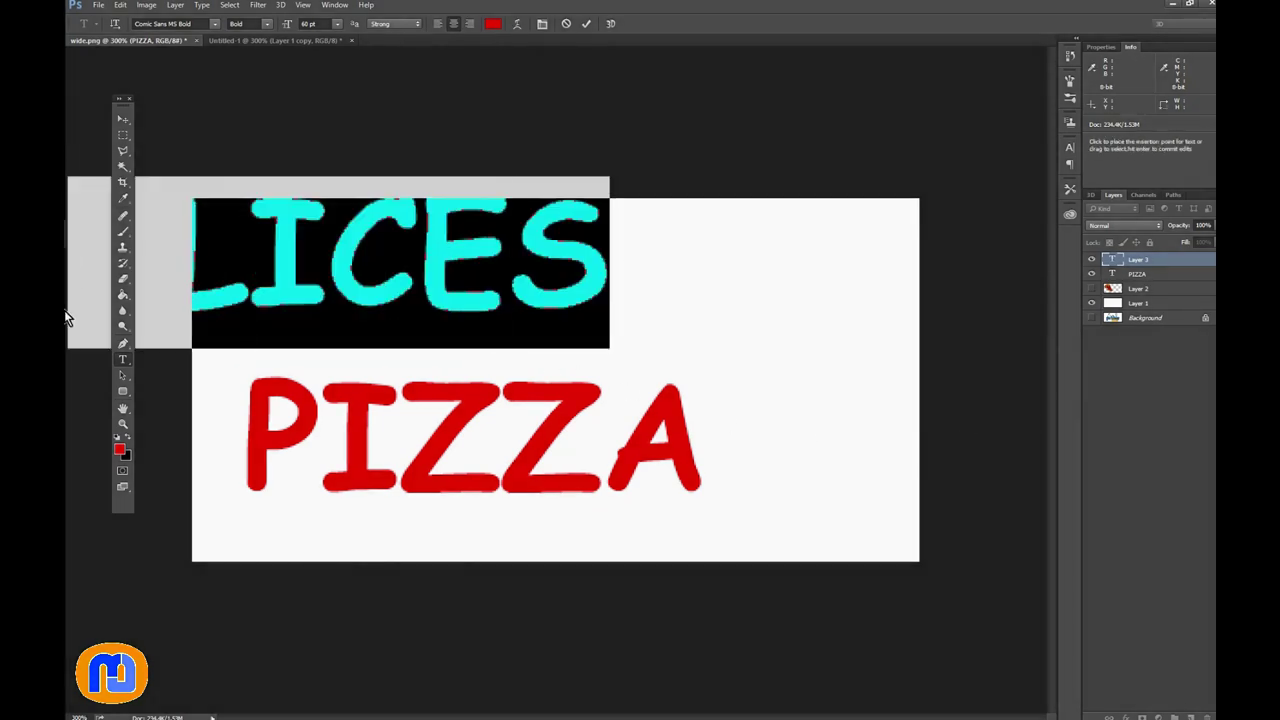
{"action": "left_click", "coordinate": [337, 25]}
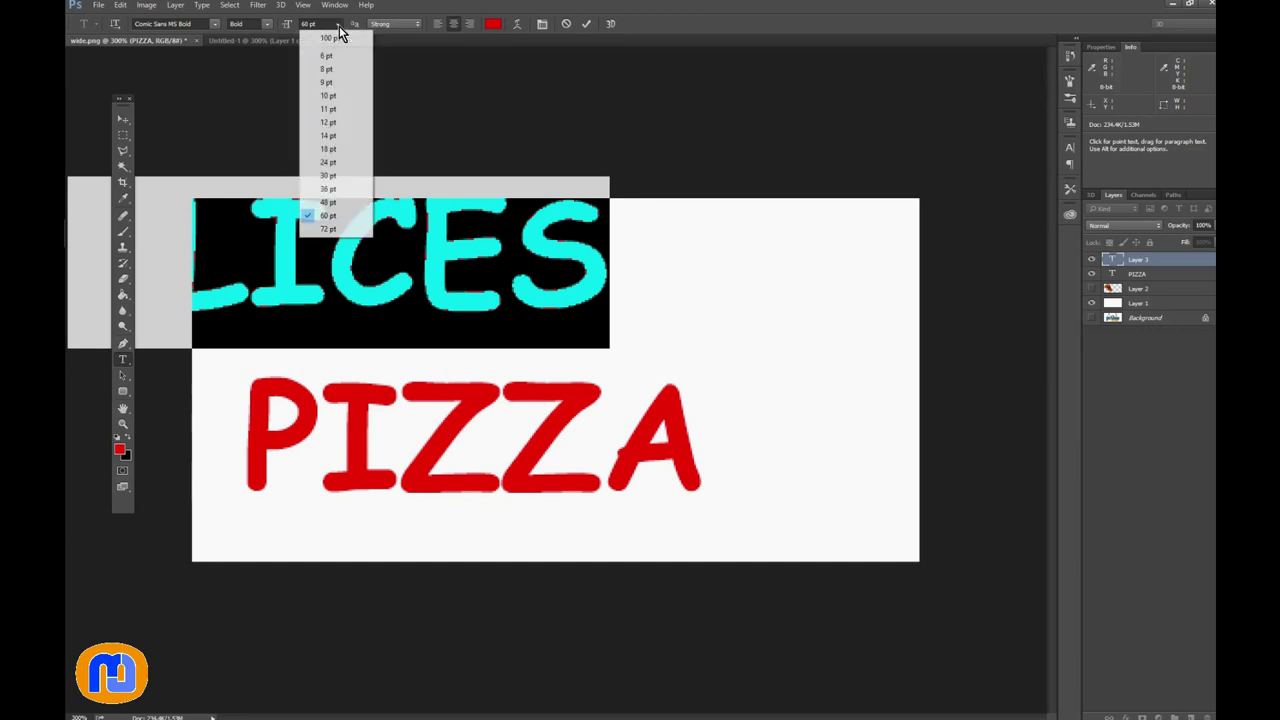
{"action": "left_click", "coordinate": [332, 204]}
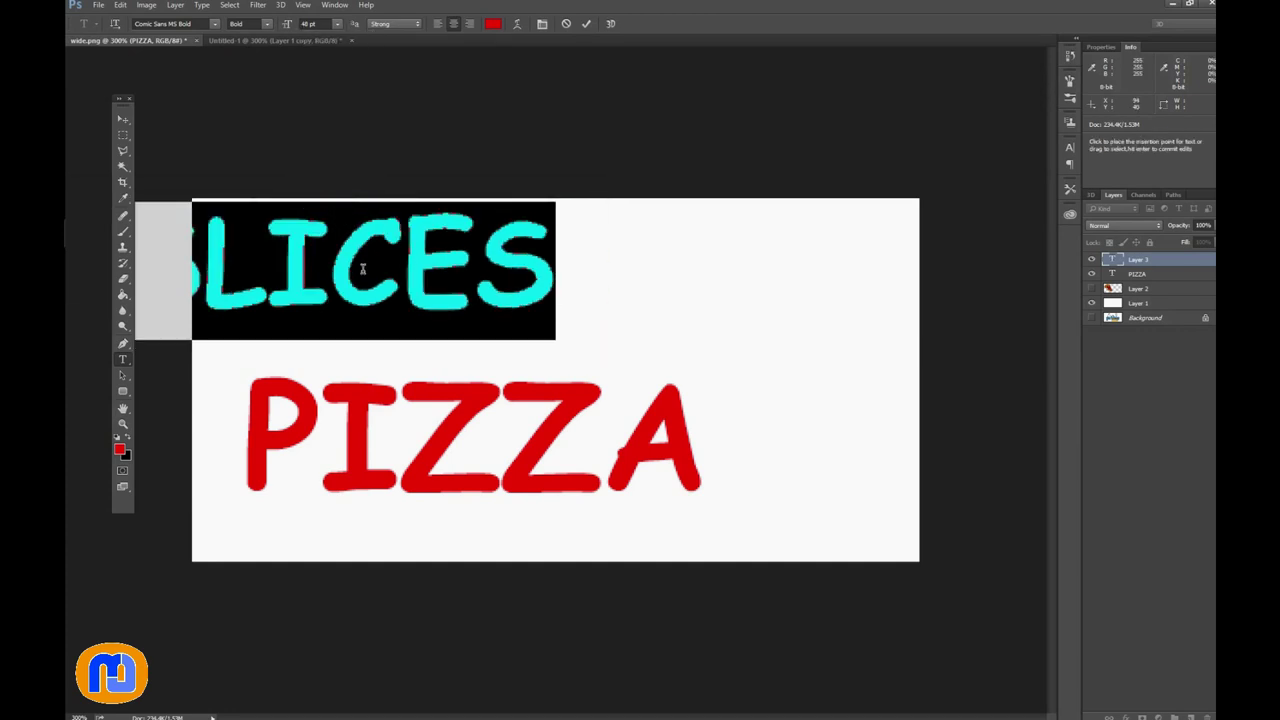
Step: Stack PIZZA above SLICES and show the pizza slice layer again
{"action": "left_click", "coordinate": [118, 121]}
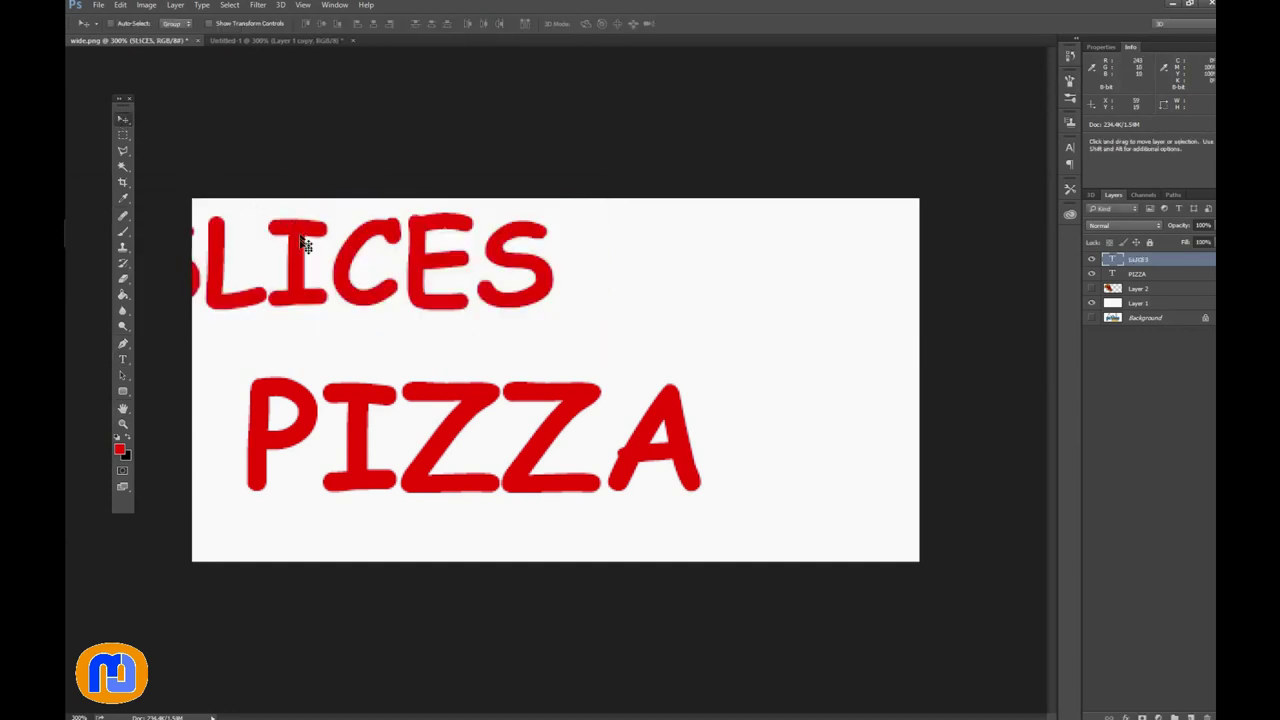
{"action": "left_click_drag", "start_coordinate": [370, 250], "coordinate": [452, 462]}
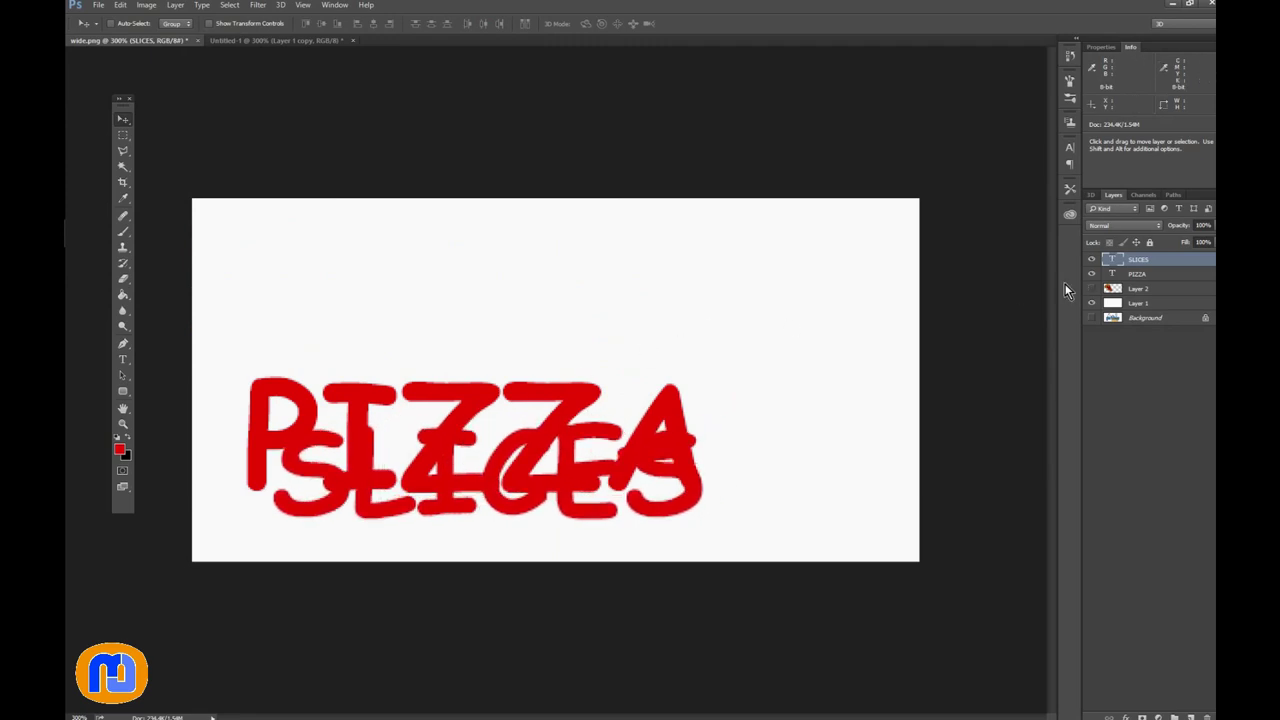
{"action": "left_click", "coordinate": [1138, 275]}
{"action": "left_click_drag", "start_coordinate": [474, 371], "coordinate": [470, 263]}
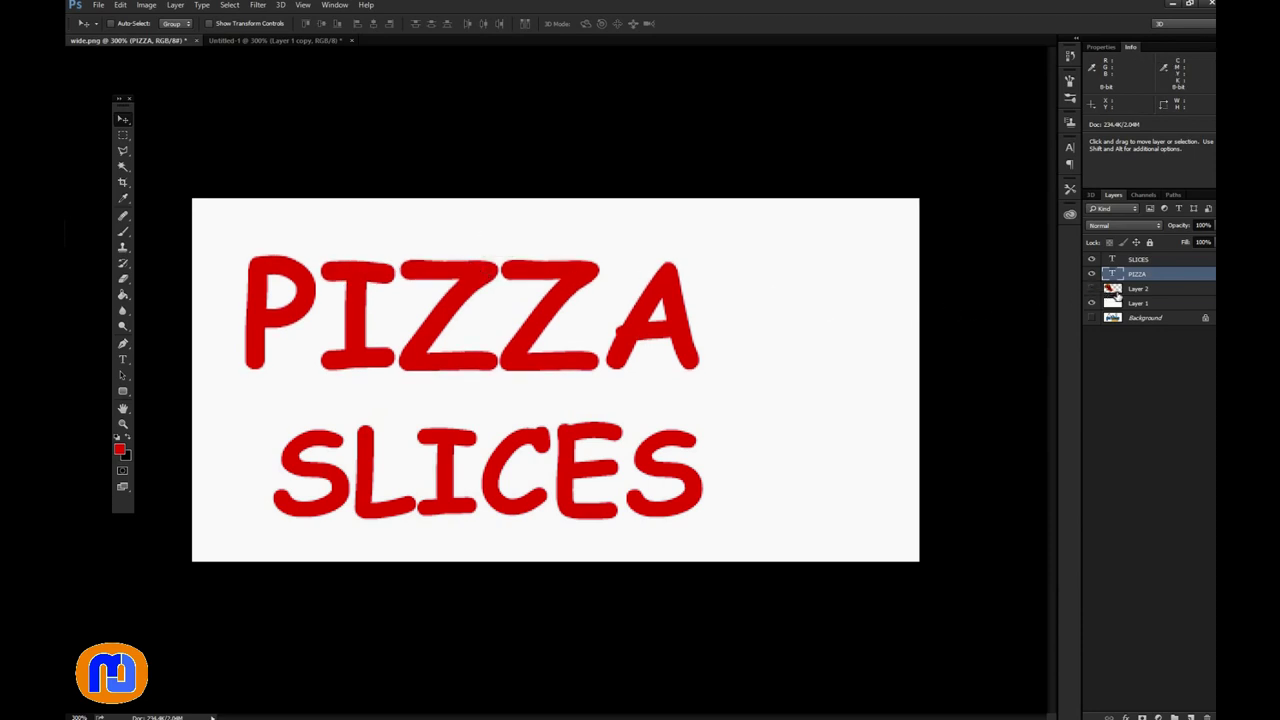
{"action": "left_click", "coordinate": [1131, 262]}
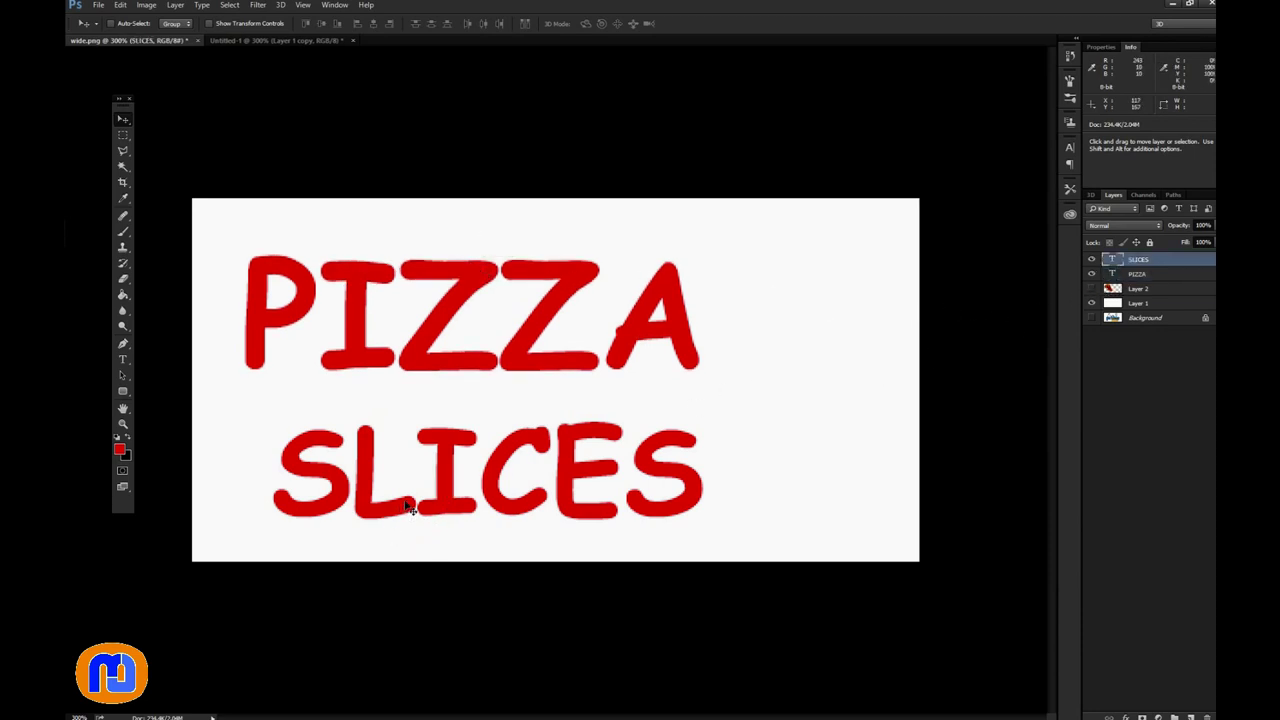
{"action": "left_click_drag", "start_coordinate": [404, 508], "coordinate": [386, 479]}
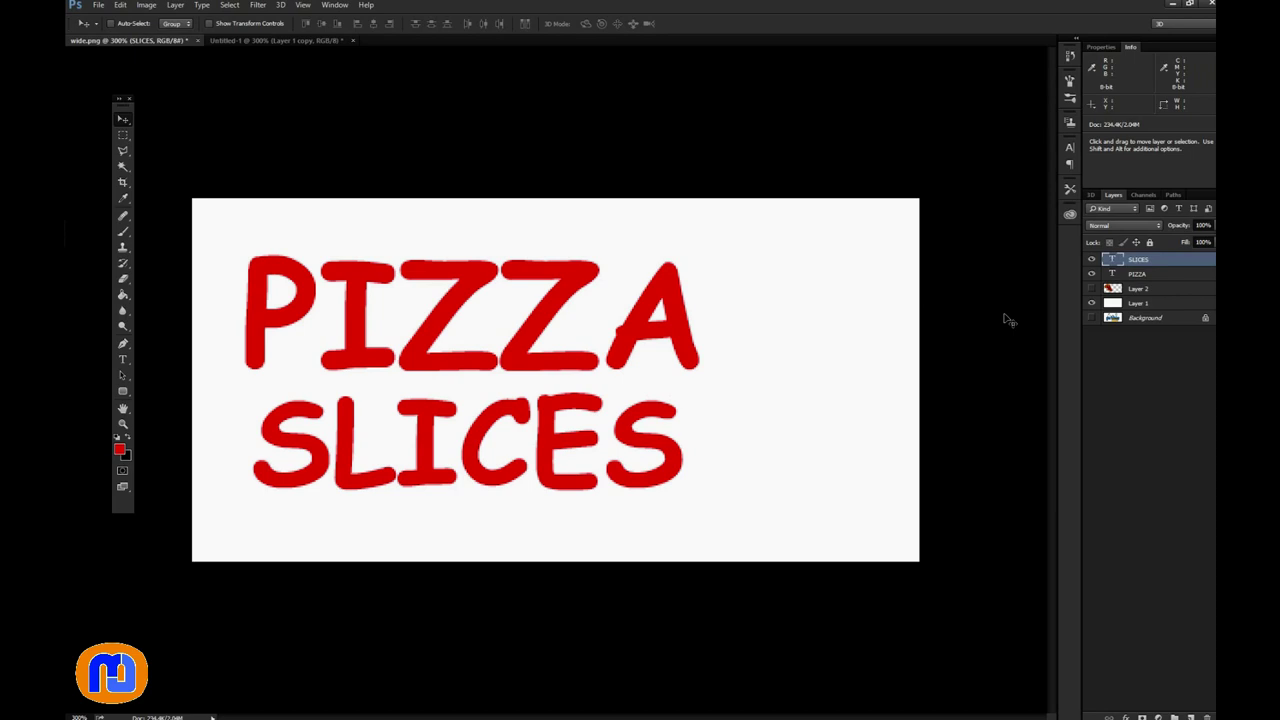
{"action": "left_click", "coordinate": [1092, 288]}
Step: Move the pizza slice to the banner's right side and rotate it slightly
{"action": "left_click", "coordinate": [1142, 288]}
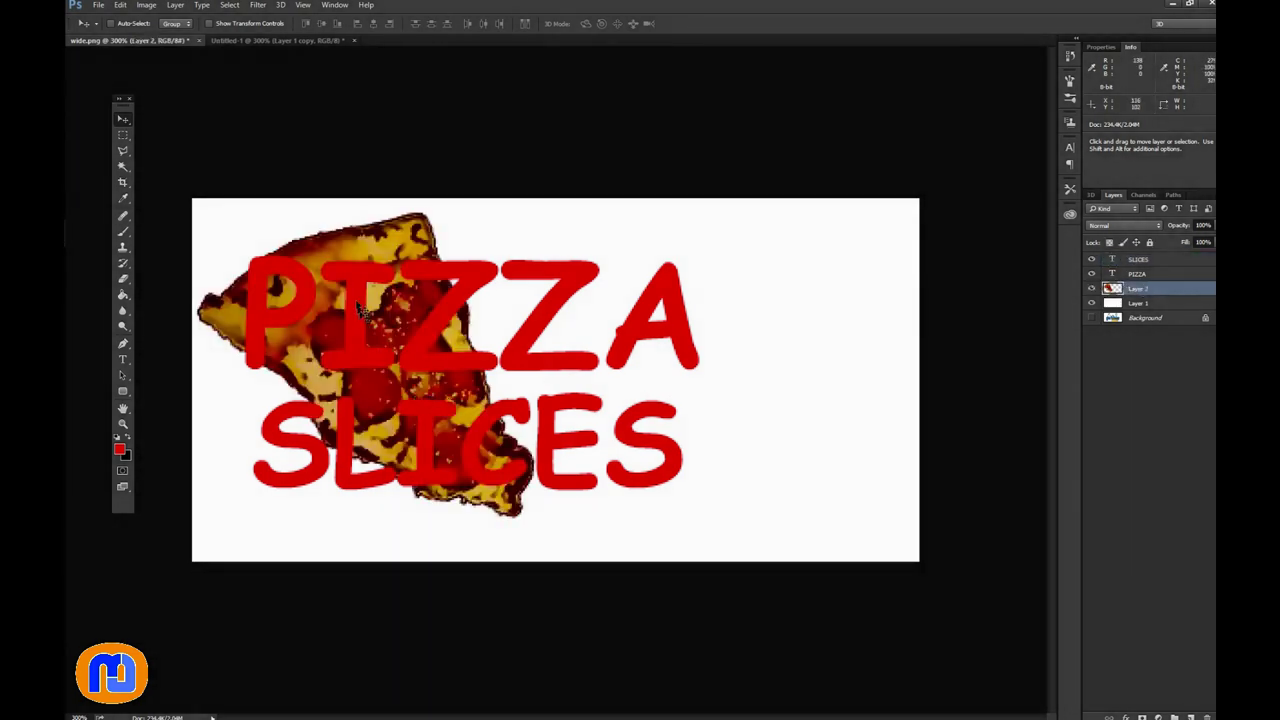
{"action": "left_click_drag", "start_coordinate": [358, 257], "coordinate": [686, 289]}
{"action": "key", "text": "ctrl+t"}
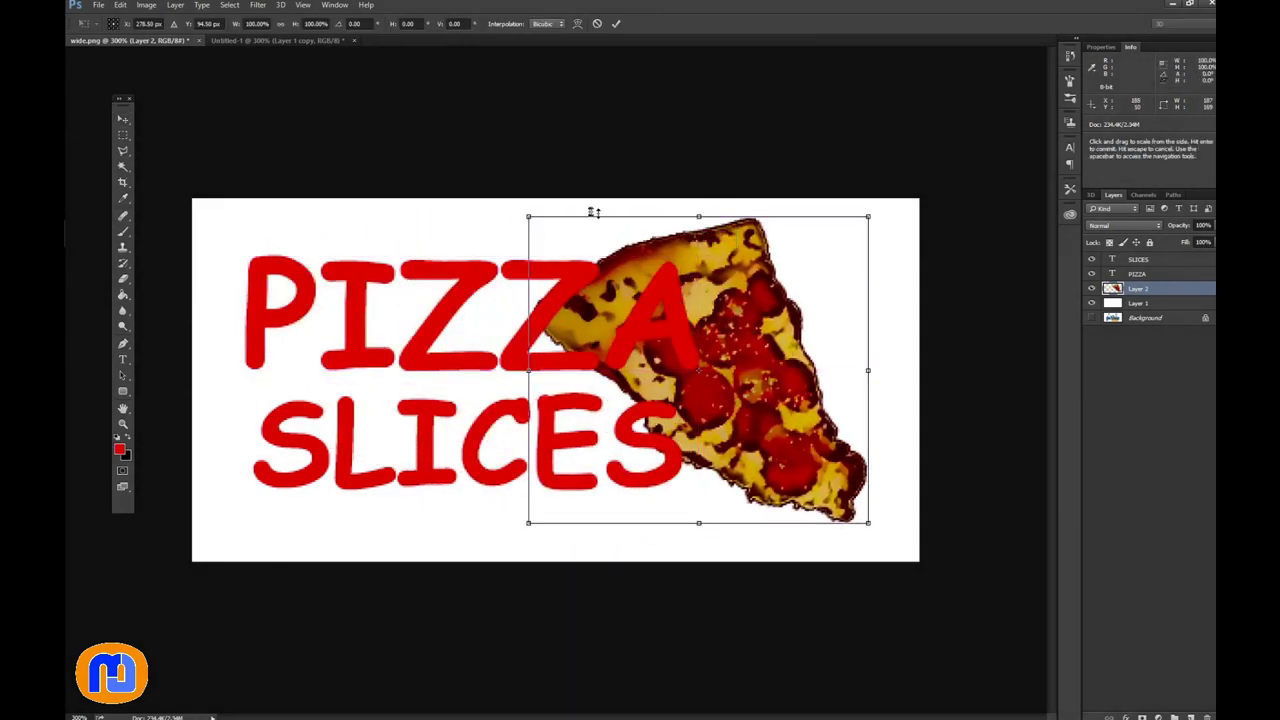
{"action": "left_click_drag", "start_coordinate": [525, 205], "coordinate": [502, 180]}
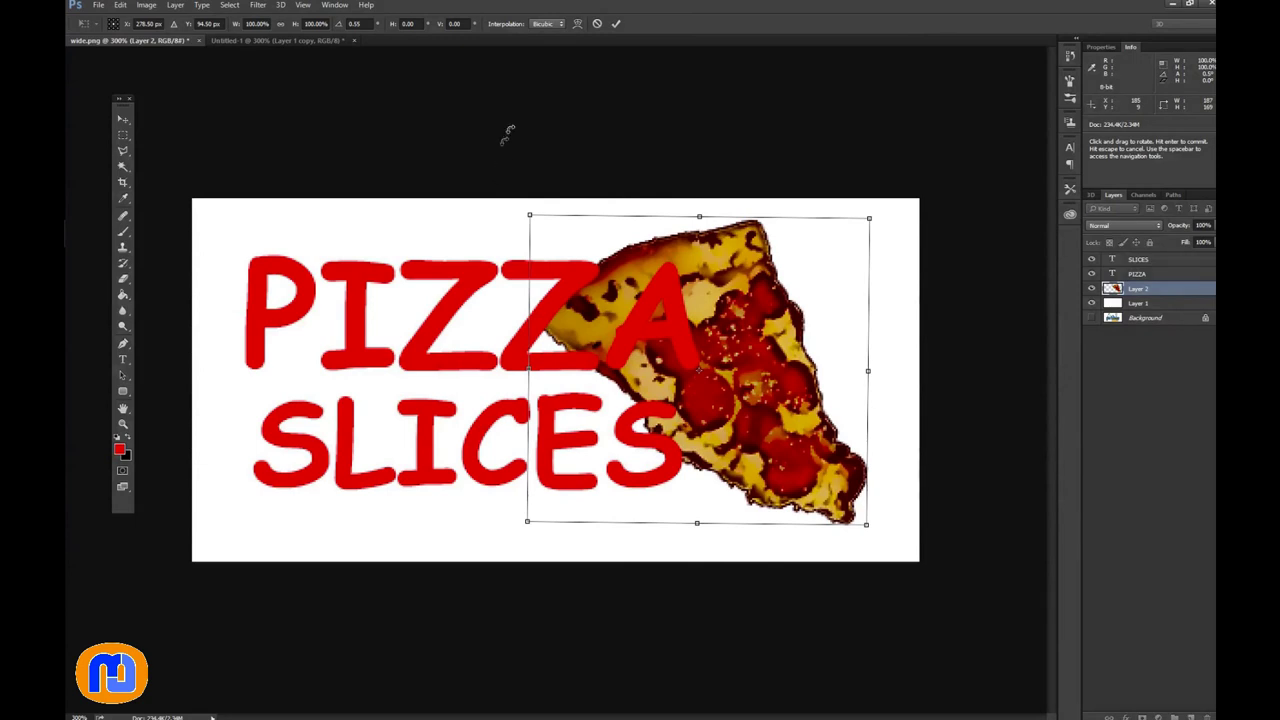
{"action": "left_click", "coordinate": [615, 24]}
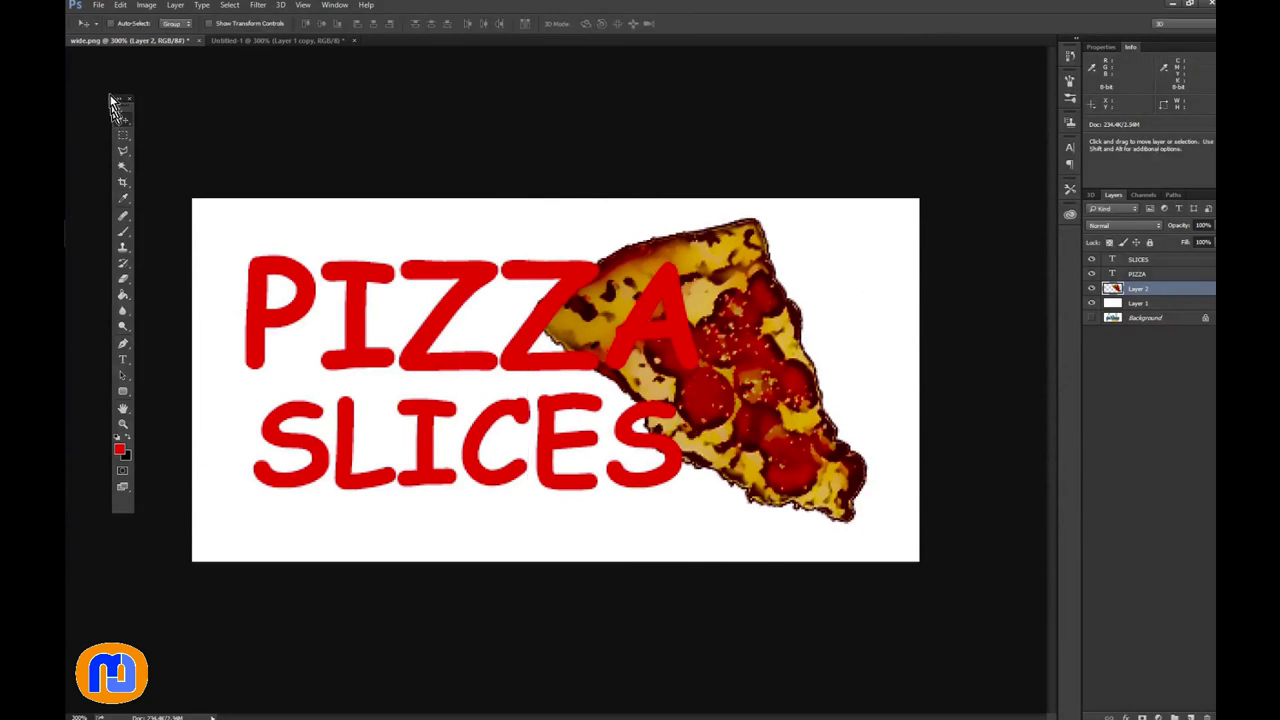
Step: Flip the pizza slice horizontally and push it to the banner's right edge
{"action": "left_click", "coordinate": [146, 6]}
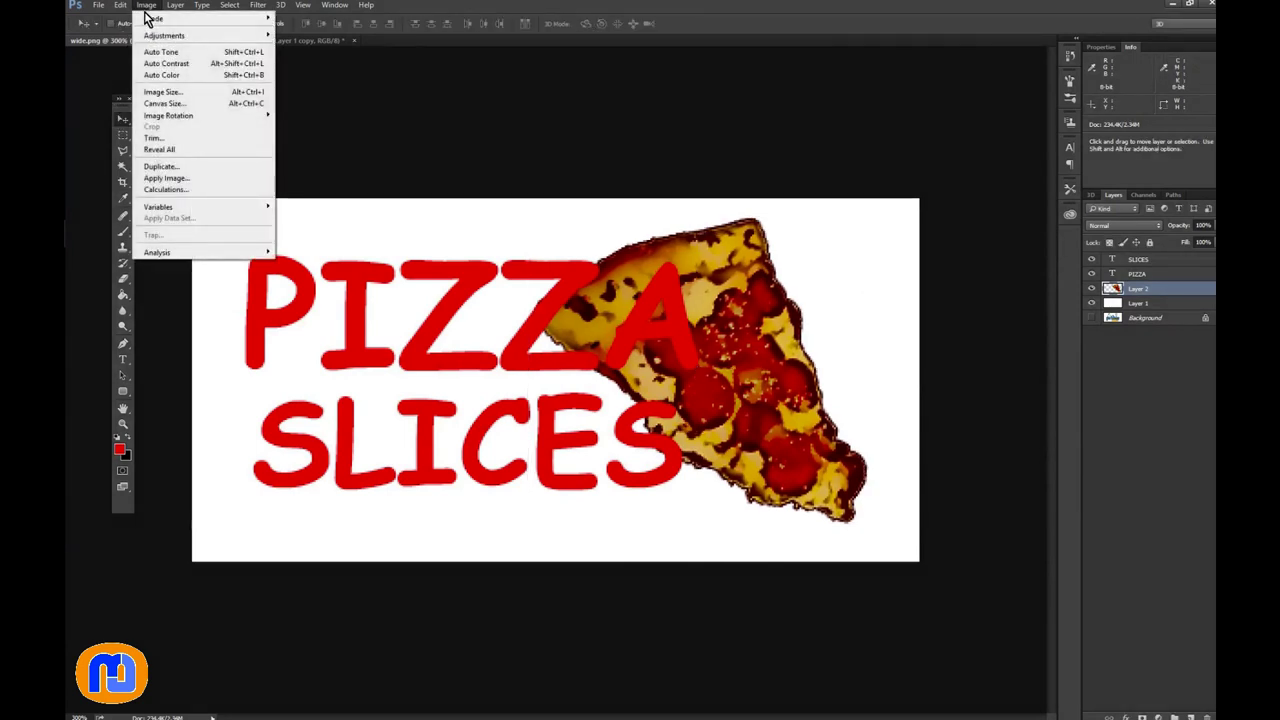
{"action": "mouse_move", "coordinate": [120, 8]}
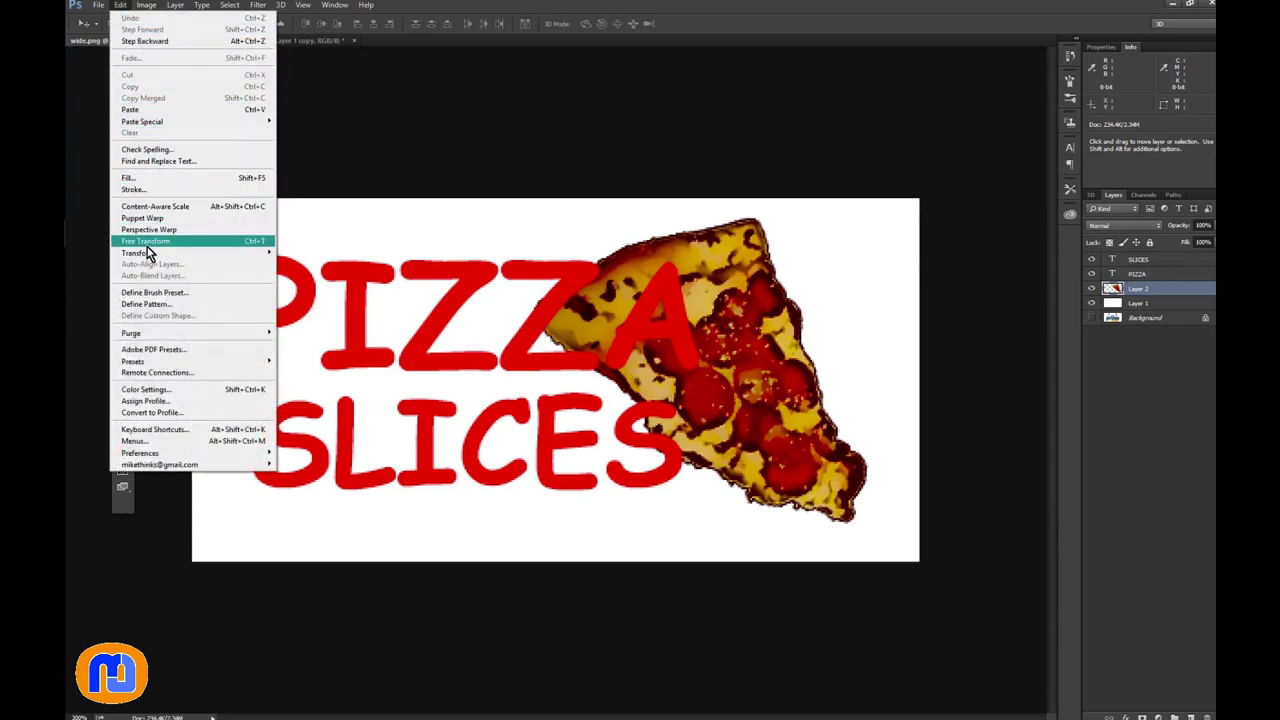
{"action": "mouse_move", "coordinate": [148, 252]}
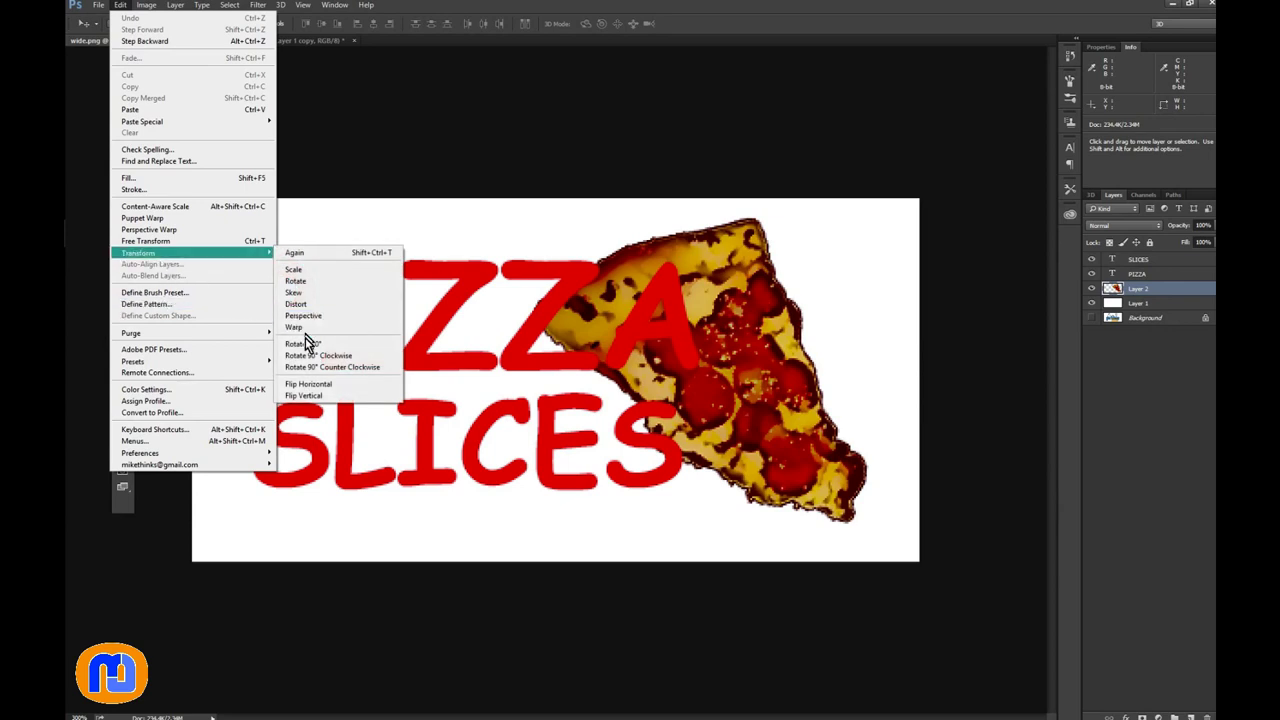
{"action": "left_click", "coordinate": [314, 382]}
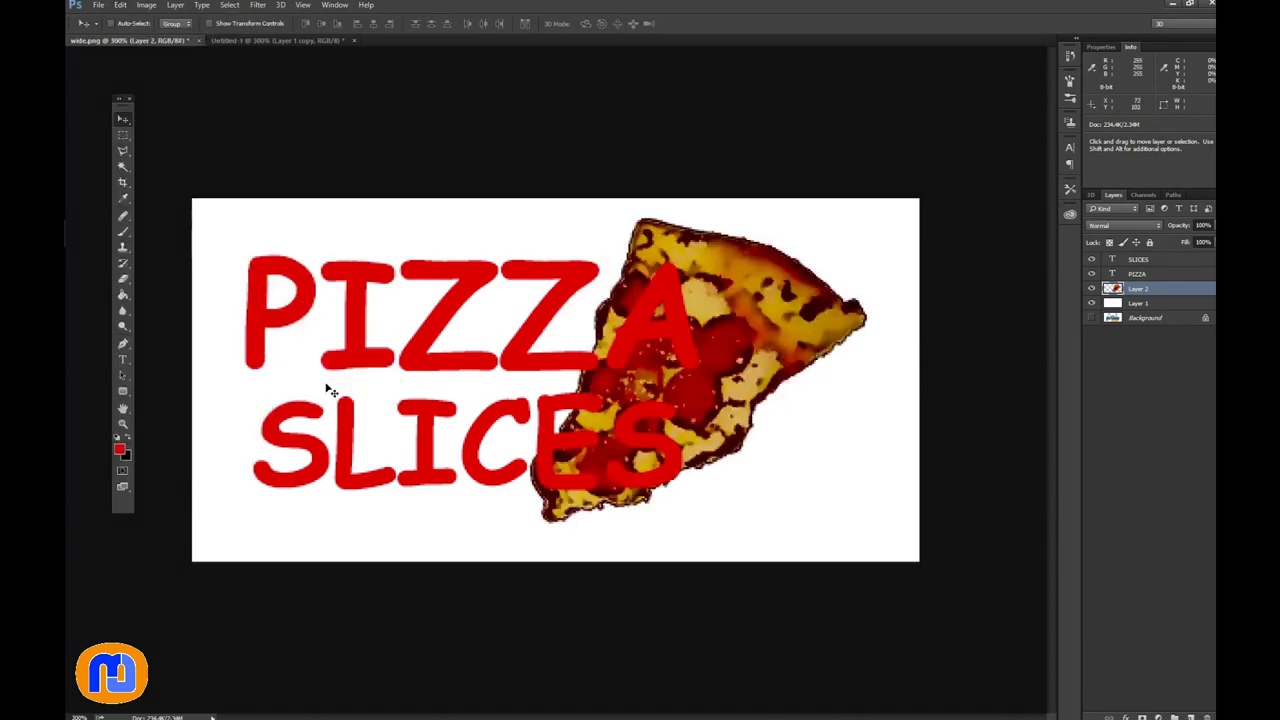
{"action": "left_click_drag", "start_coordinate": [680, 418], "coordinate": [730, 424]}
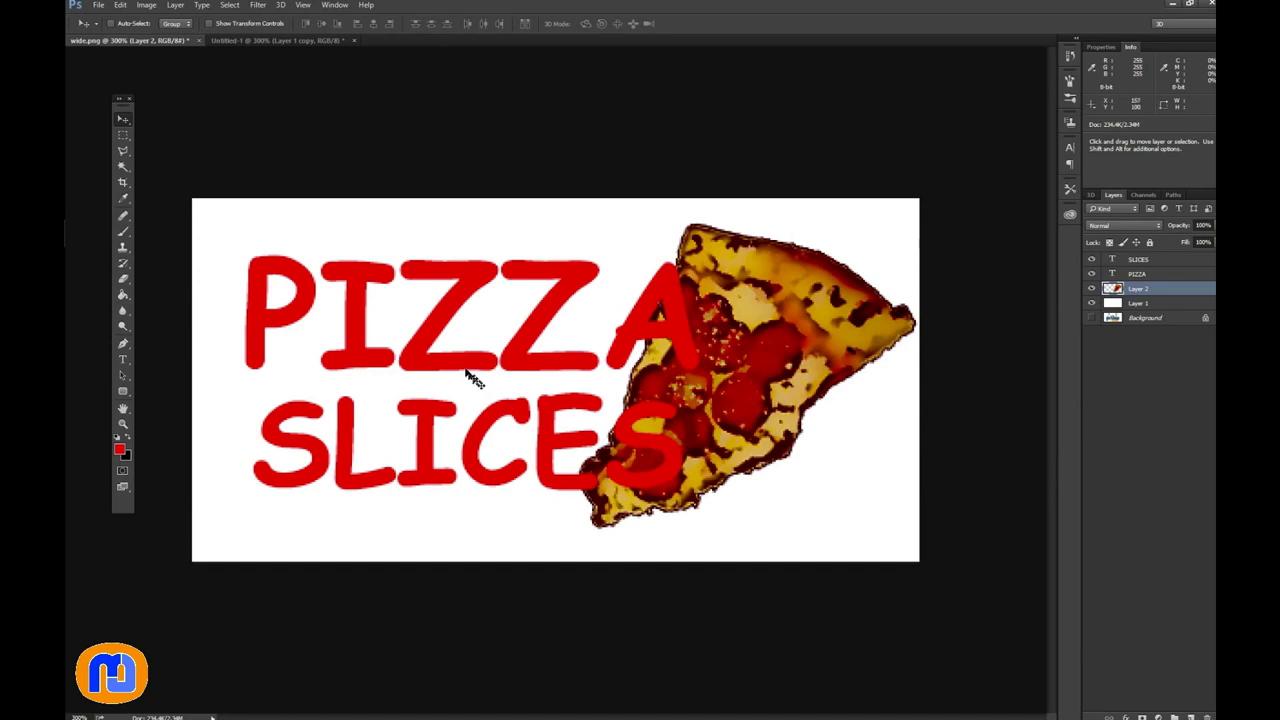
Step: Rasterize the PIZZA and SLICES type layers and merge them into one SLICES layer
{"action": "left_click", "coordinate": [1159, 274]}
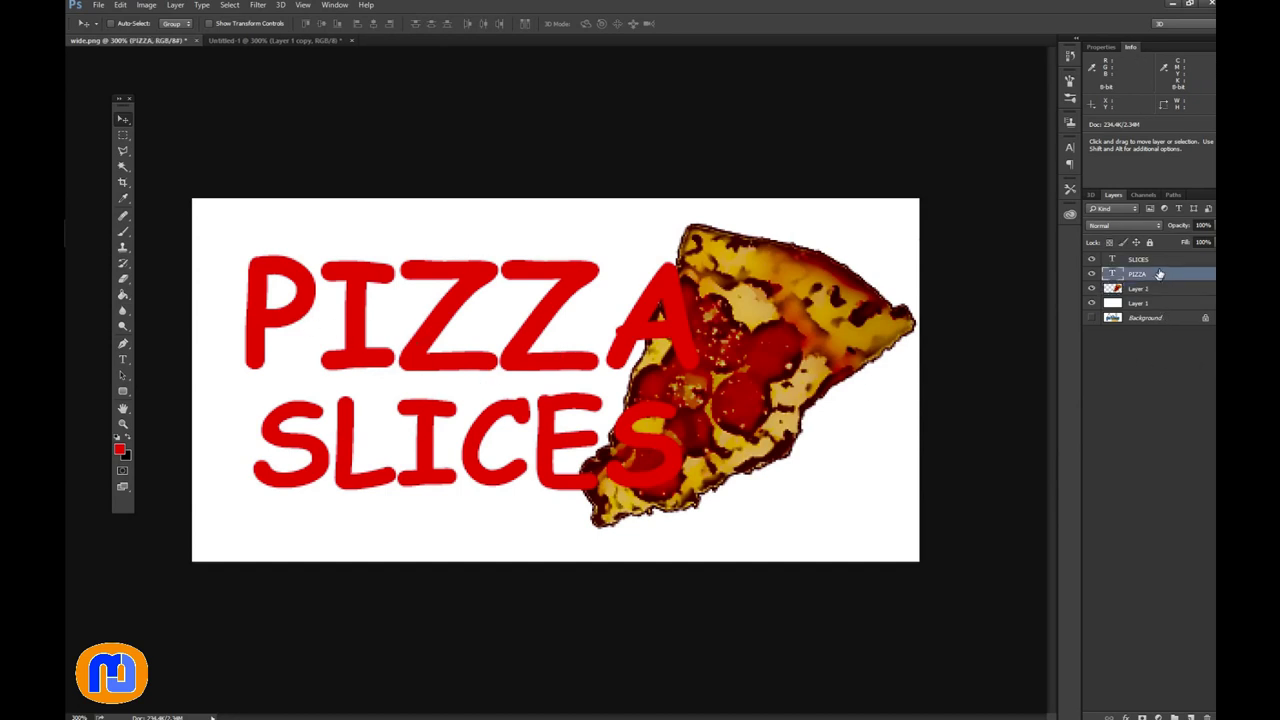
{"action": "left_click", "coordinate": [1164, 261]}
{"action": "left_click", "coordinate": [1163, 275], "text": "shift"}
{"action": "right_click", "coordinate": [1163, 274]}
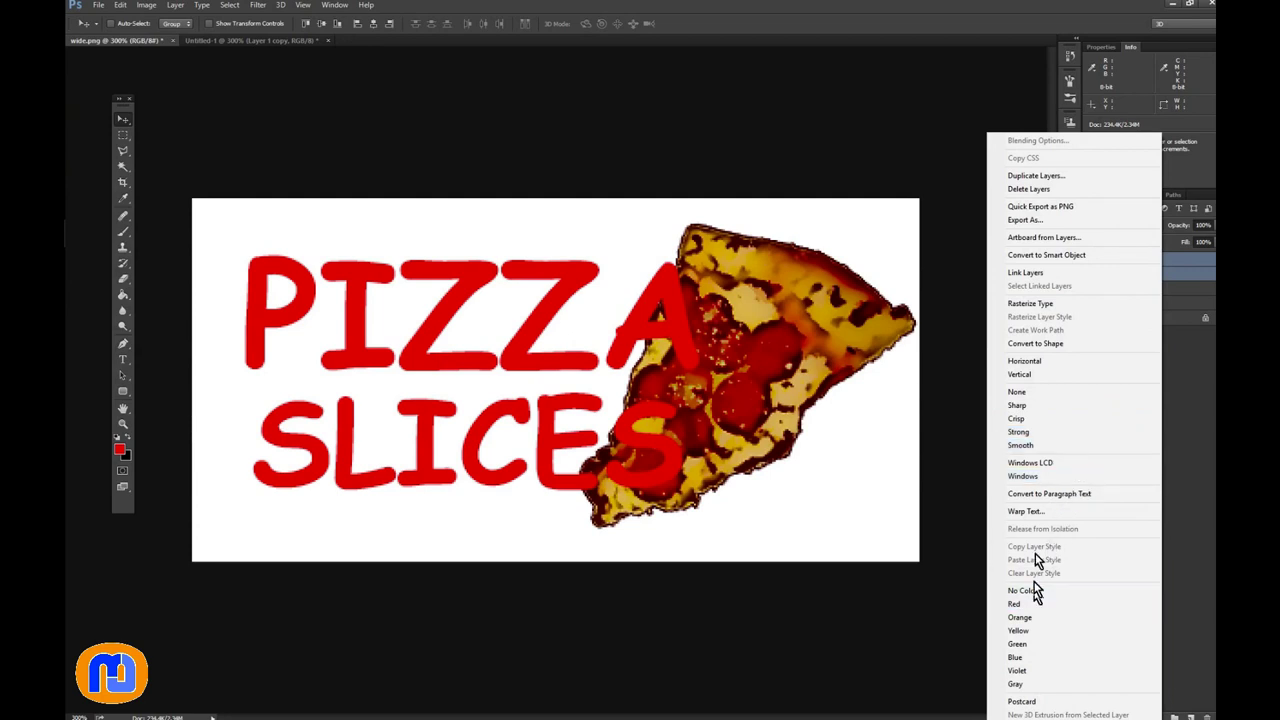
{"action": "left_click", "coordinate": [1028, 306]}
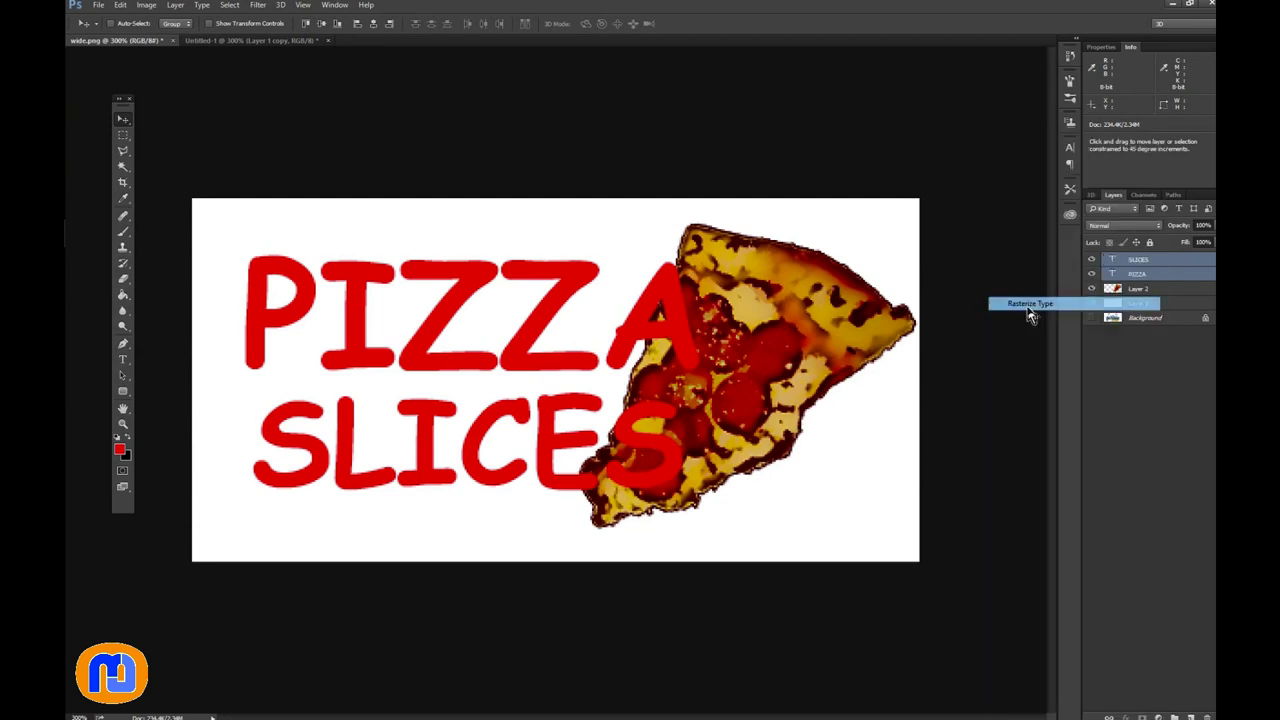
{"action": "right_click", "coordinate": [1160, 275]}
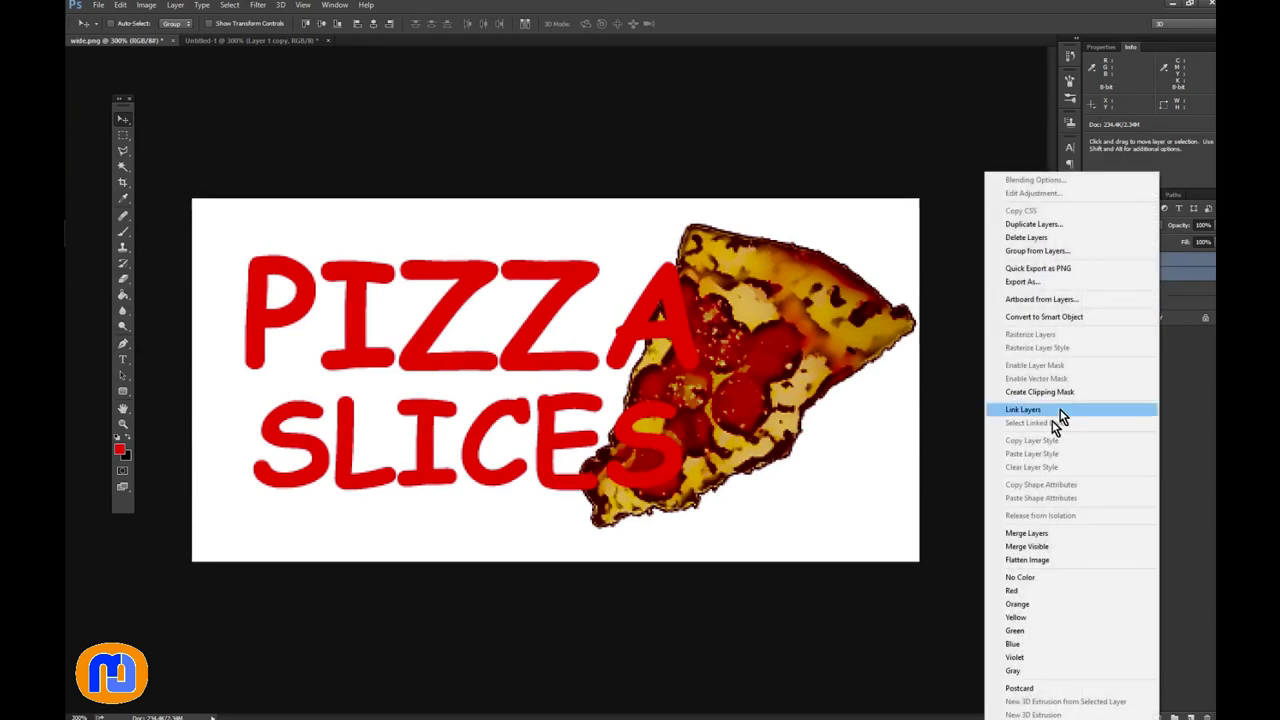
{"action": "left_click", "coordinate": [1032, 541]}
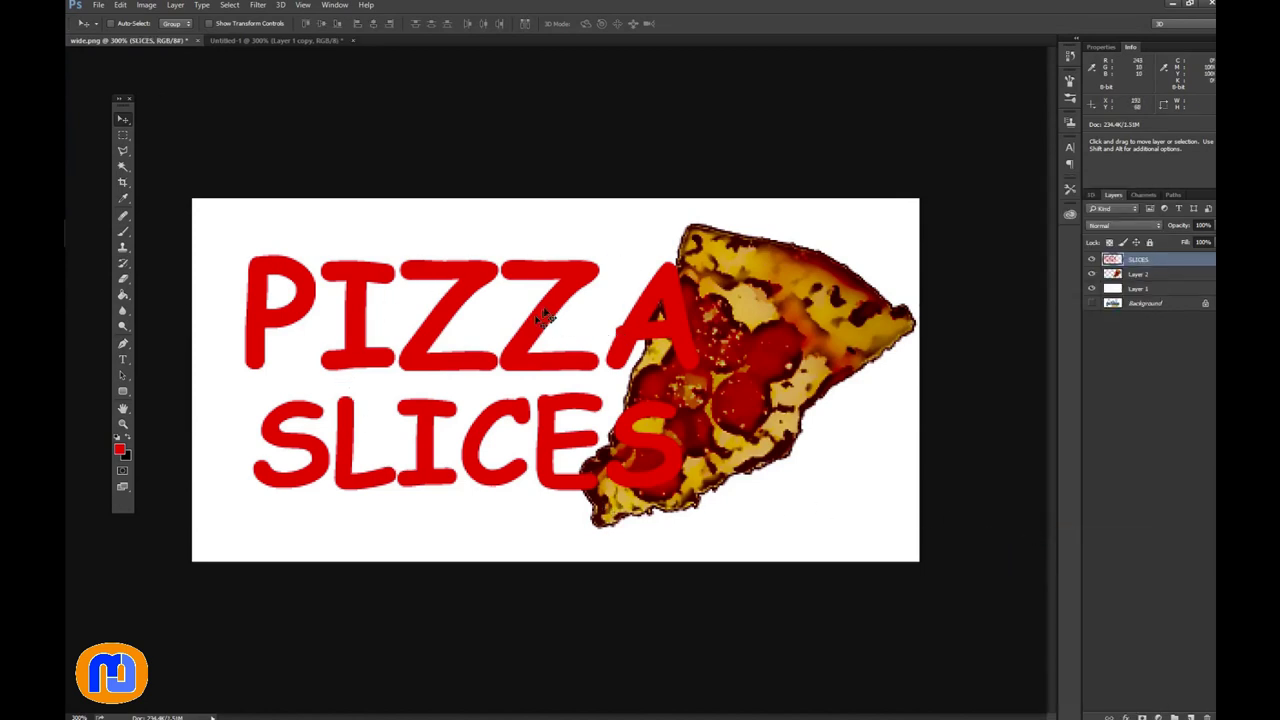
Step: Give the merged SLICES layer an Outer Glow in near-white #f1f1f1
{"action": "double_click", "coordinate": [1163, 262]}
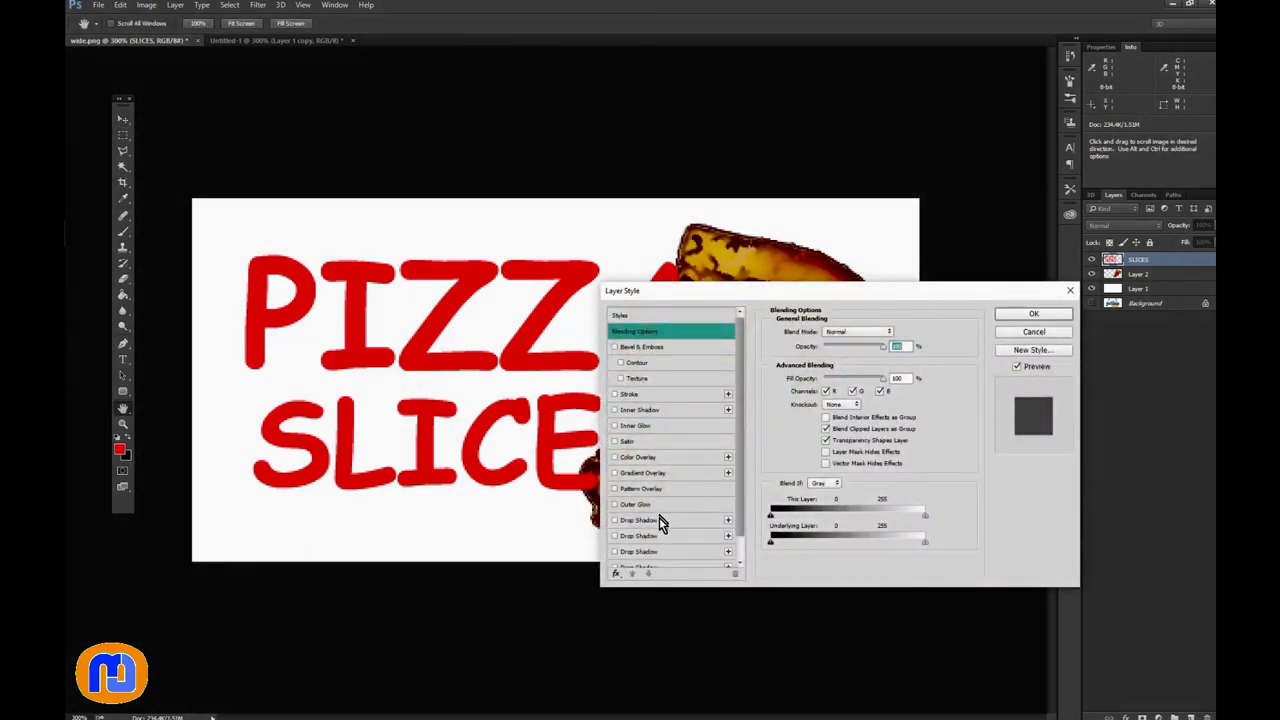
{"action": "left_click", "coordinate": [647, 507]}
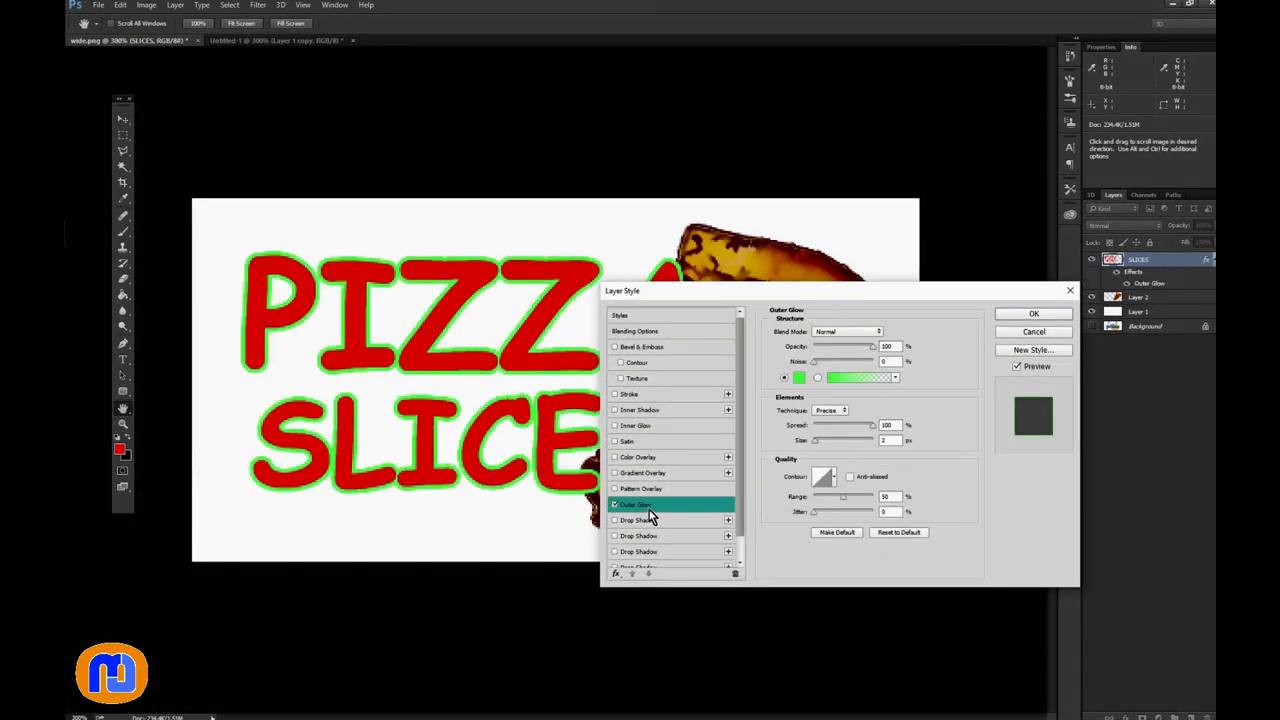
{"action": "left_click", "coordinate": [800, 379]}
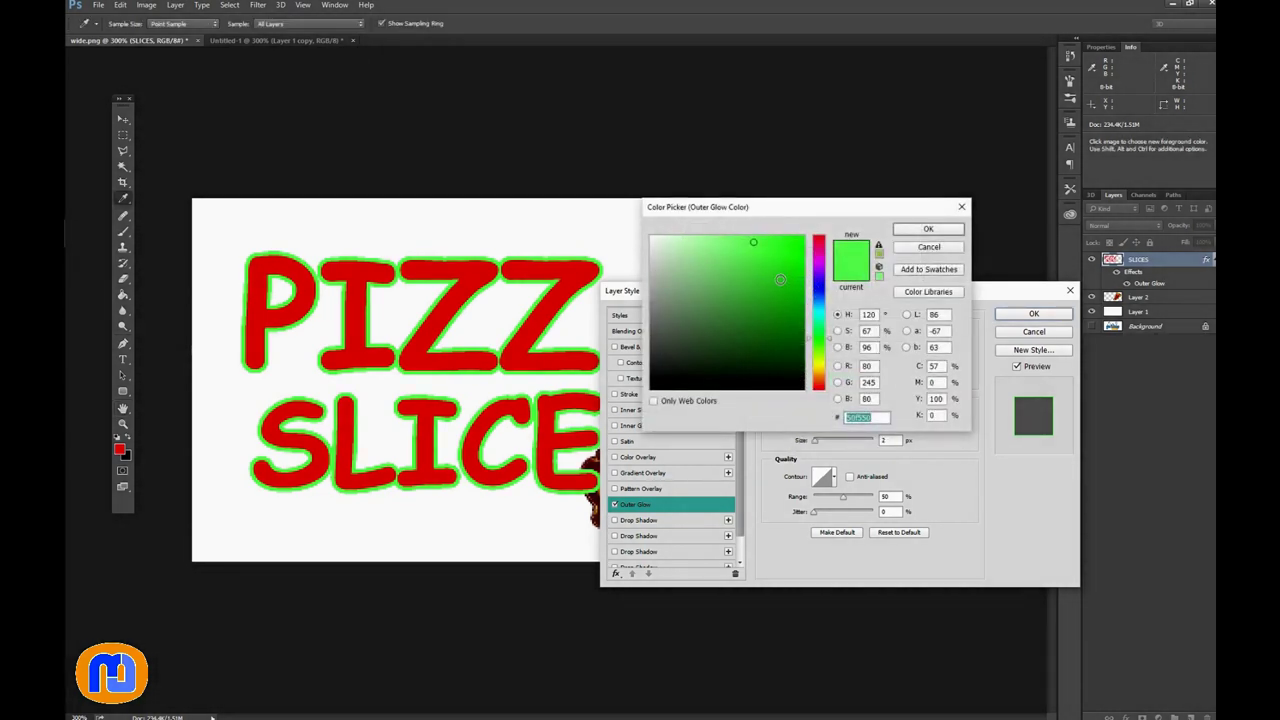
{"action": "left_click_drag", "start_coordinate": [780, 279], "coordinate": [788, 294]}
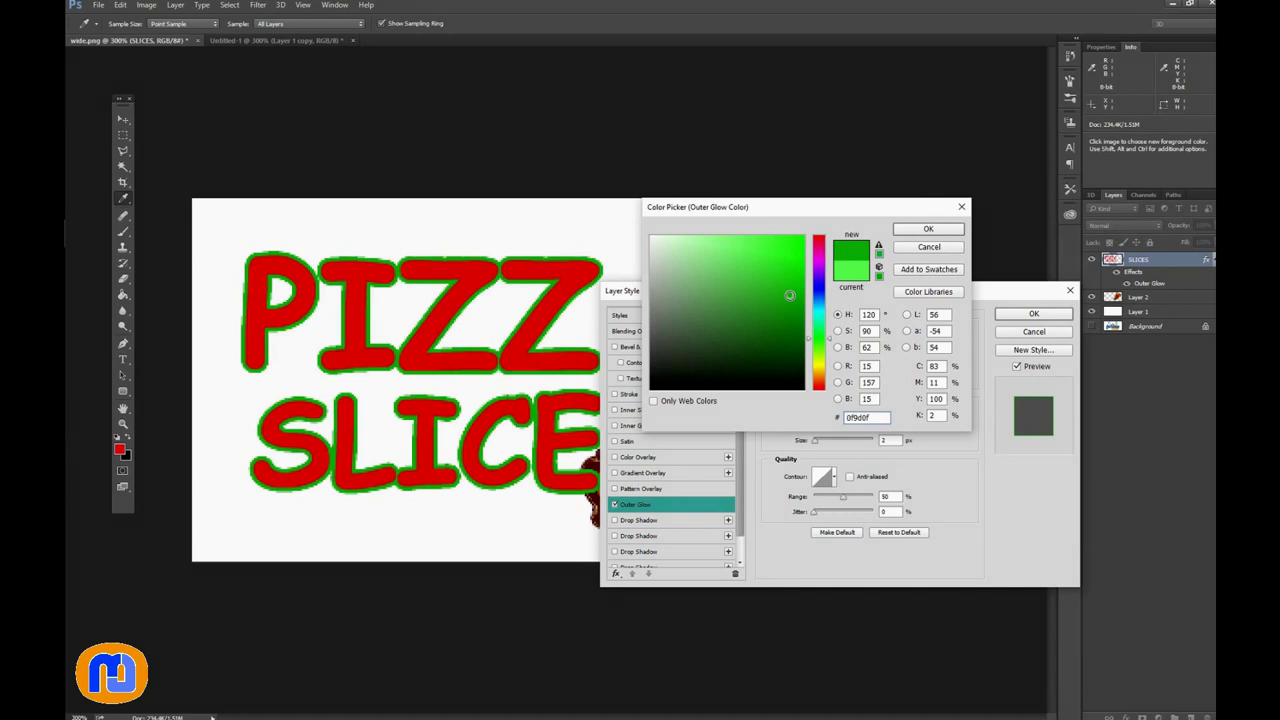
{"action": "left_click_drag", "start_coordinate": [789, 295], "coordinate": [801, 272]}
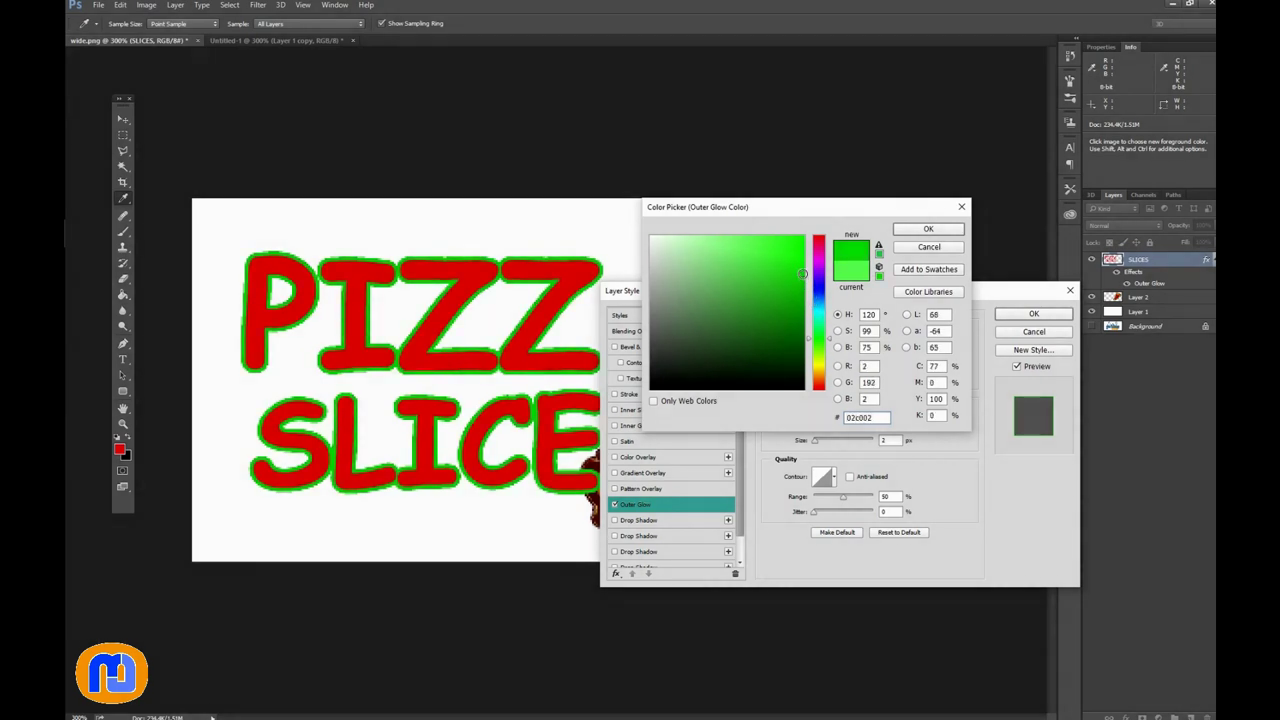
{"action": "left_click_drag", "start_coordinate": [765, 208], "coordinate": [820, 289]}
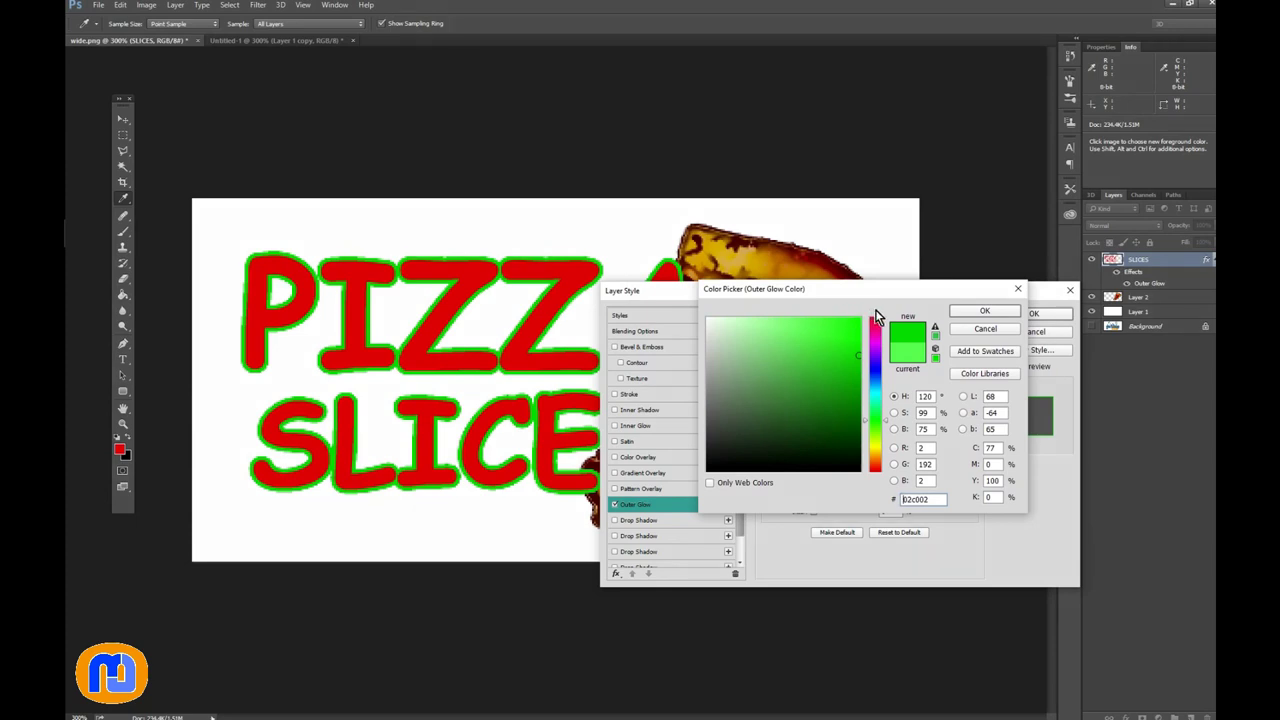
{"action": "left_click_drag", "start_coordinate": [728, 334], "coordinate": [704, 316]}
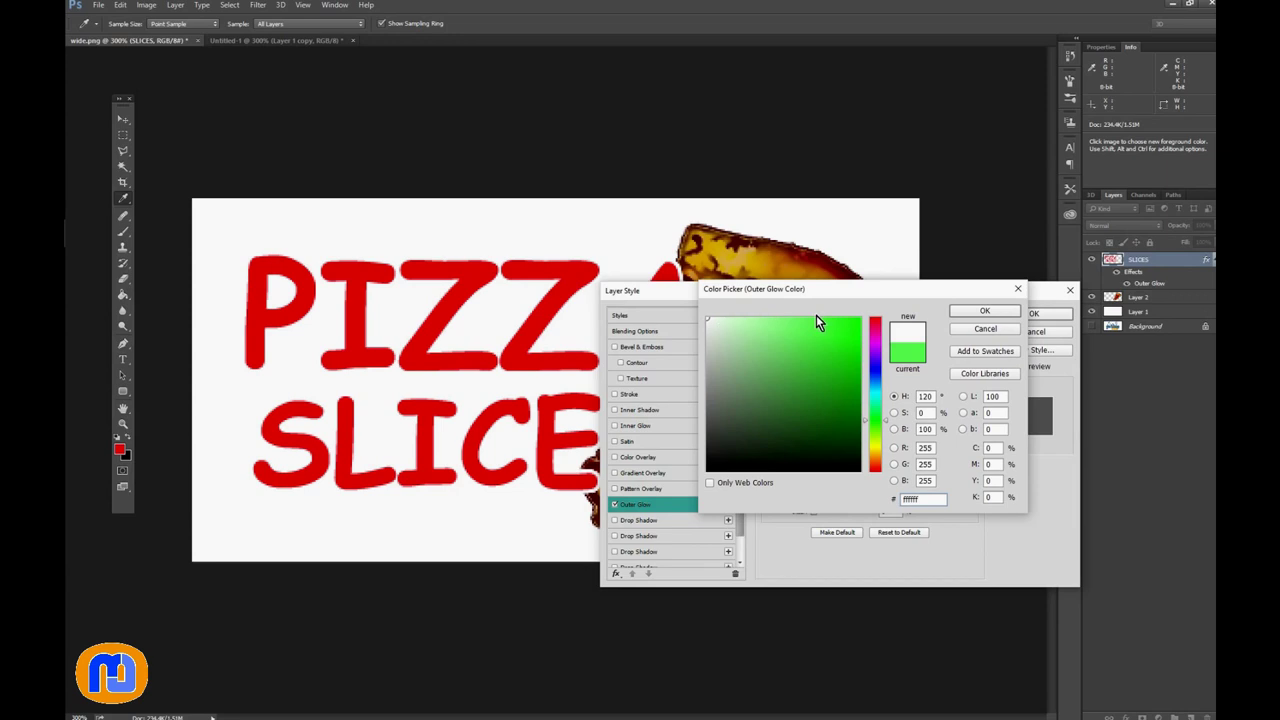
{"action": "left_click_drag", "start_coordinate": [816, 320], "coordinate": [707, 328]}
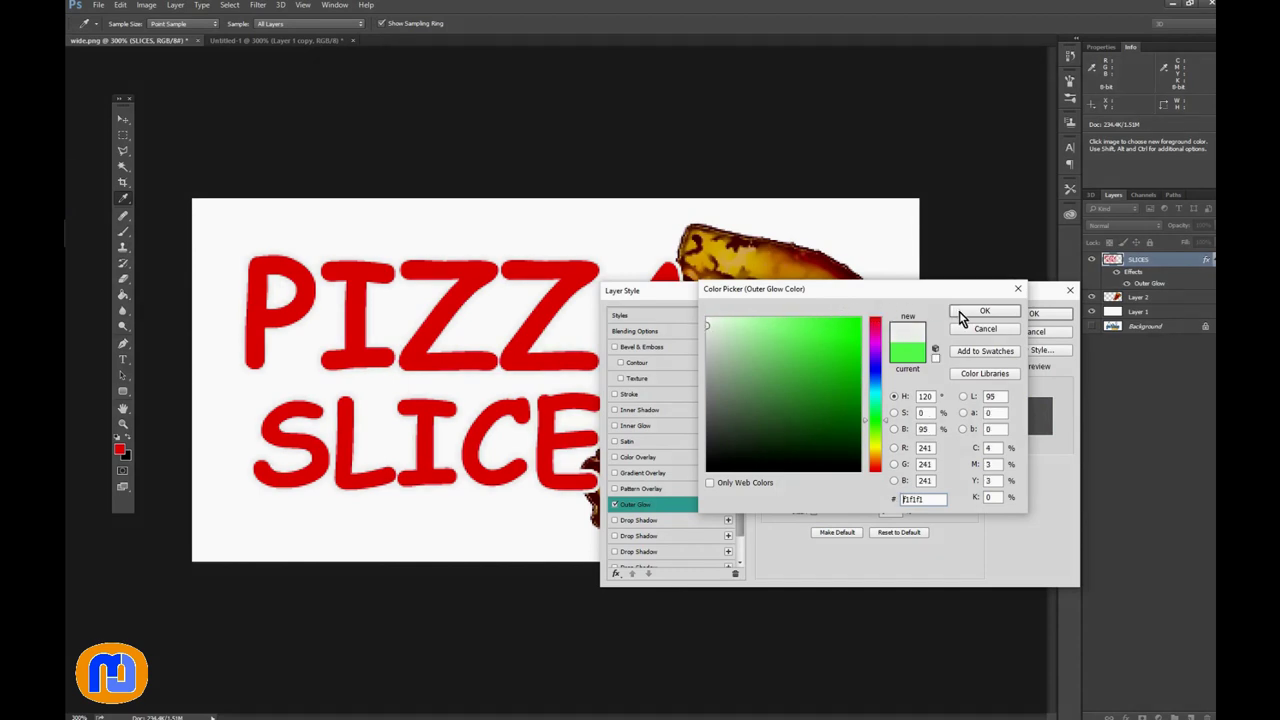
{"action": "left_click", "coordinate": [982, 312]}
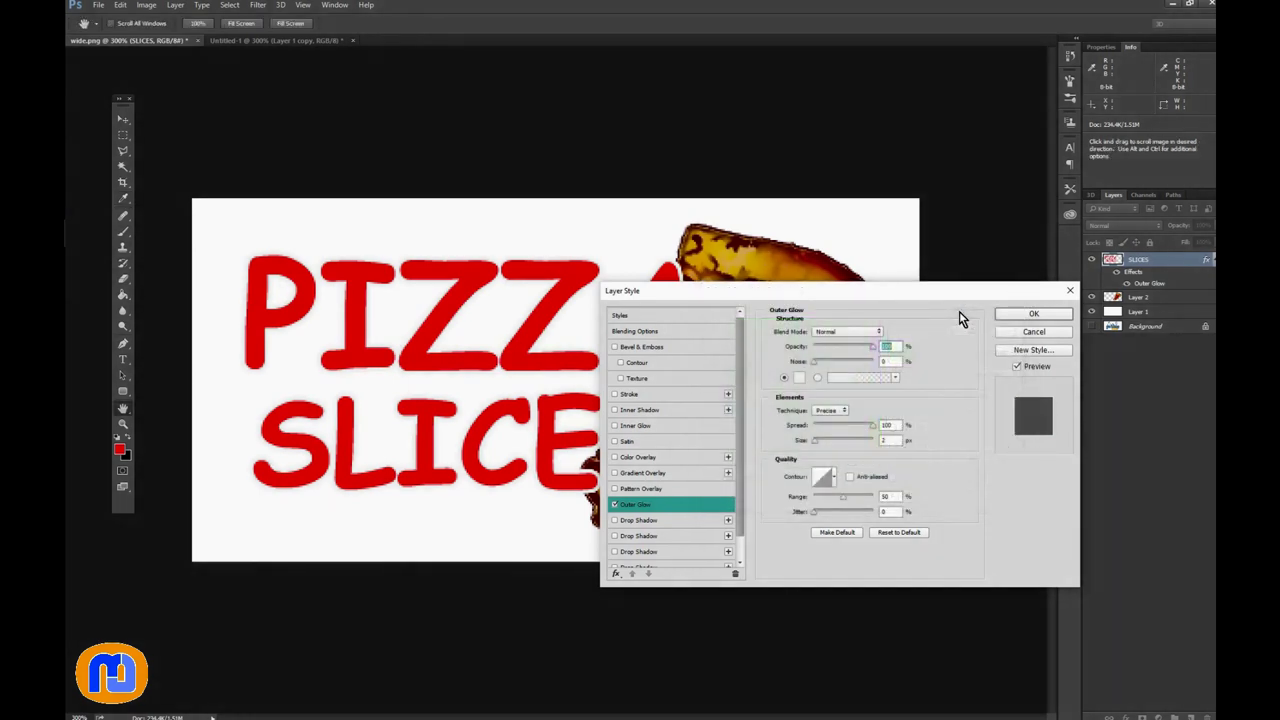
{"action": "left_click", "coordinate": [1012, 318]}
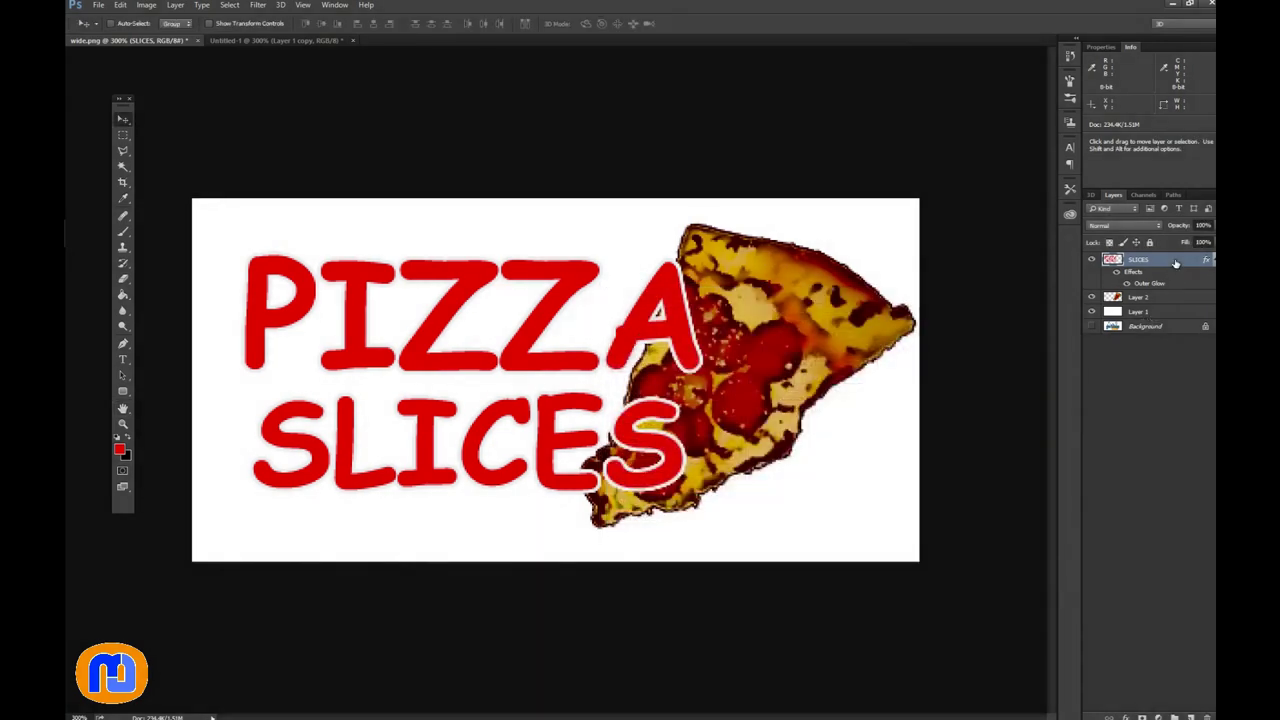
Step: Rasterize the SLICES layer style, then set a green (#079525) Outer Glow on the text
{"action": "right_click", "coordinate": [1138, 262]}
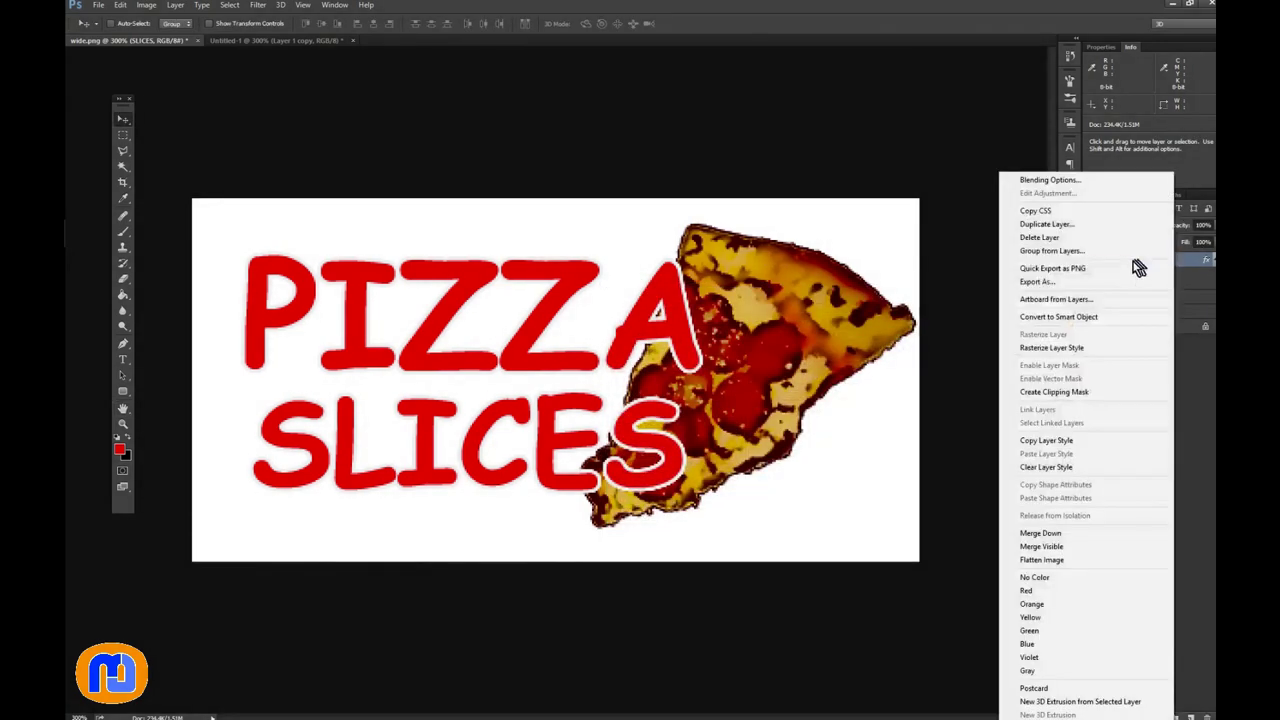
{"action": "left_click", "coordinate": [1070, 348]}
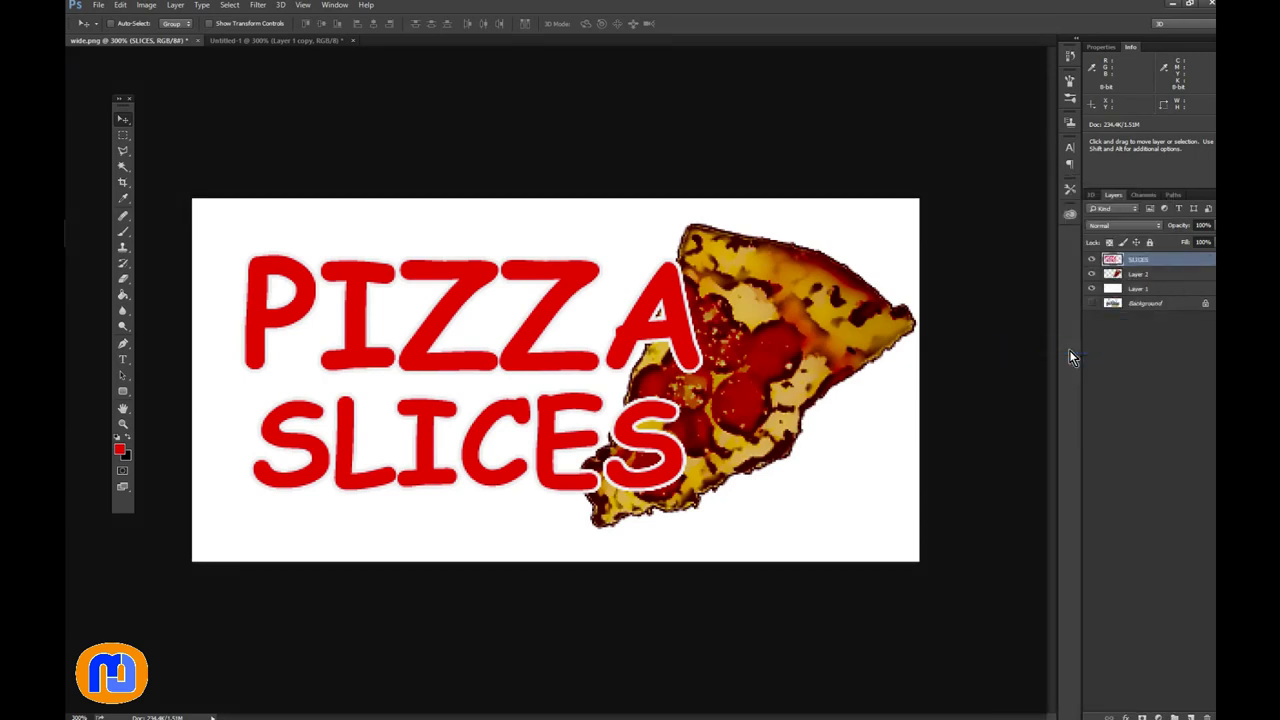
{"action": "double_click", "coordinate": [1175, 260]}
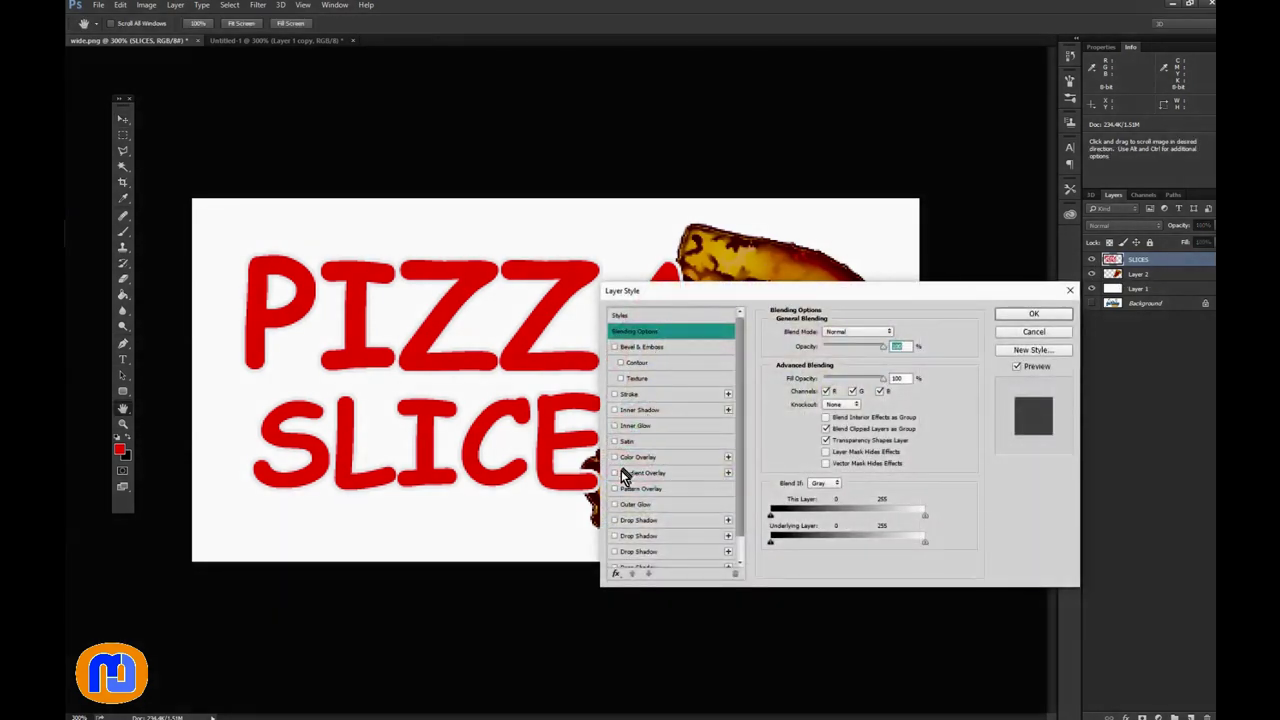
{"action": "left_click", "coordinate": [614, 502]}
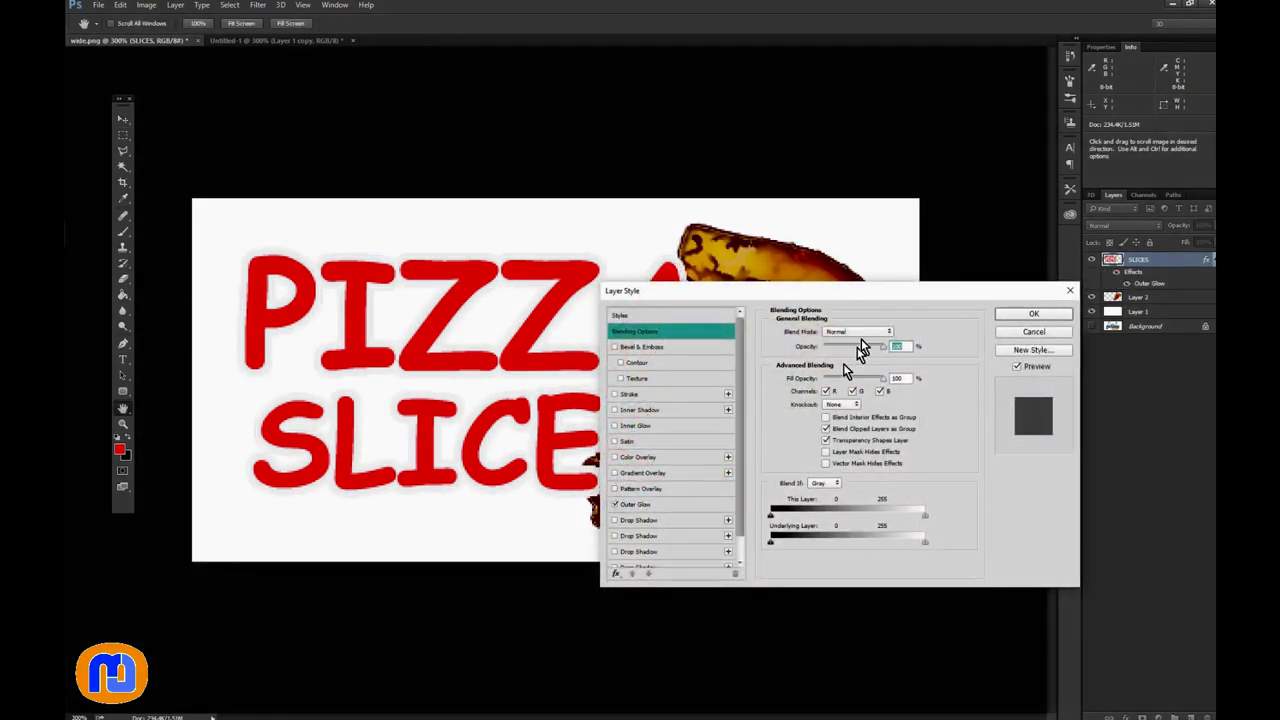
{"action": "left_click", "coordinate": [641, 505]}
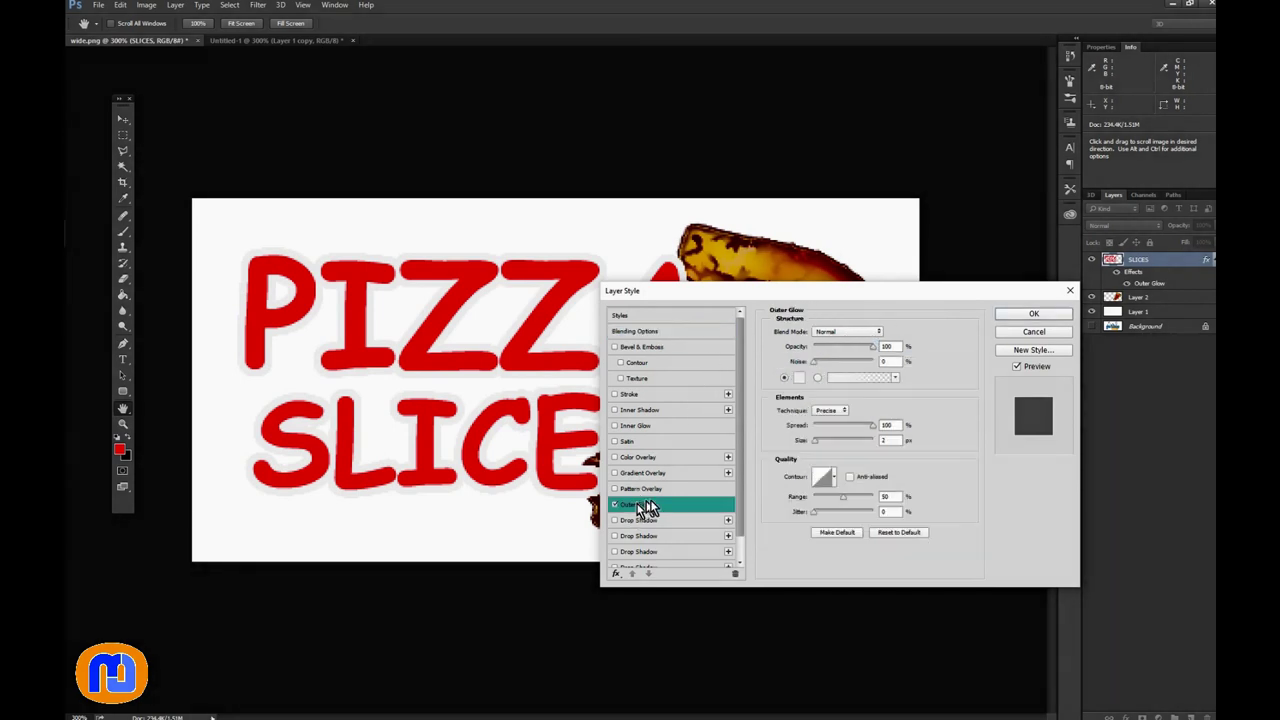
{"action": "left_click", "coordinate": [799, 377]}
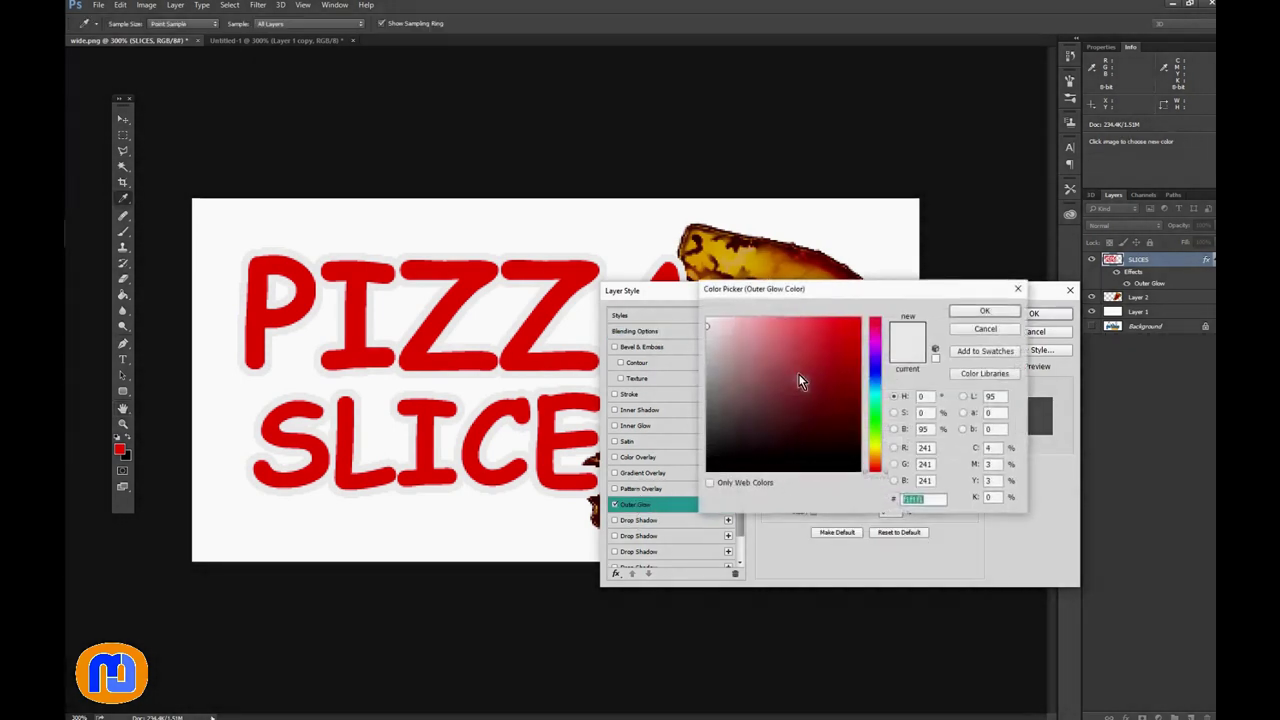
{"action": "left_click", "coordinate": [873, 416]}
{"action": "left_click", "coordinate": [855, 385]}
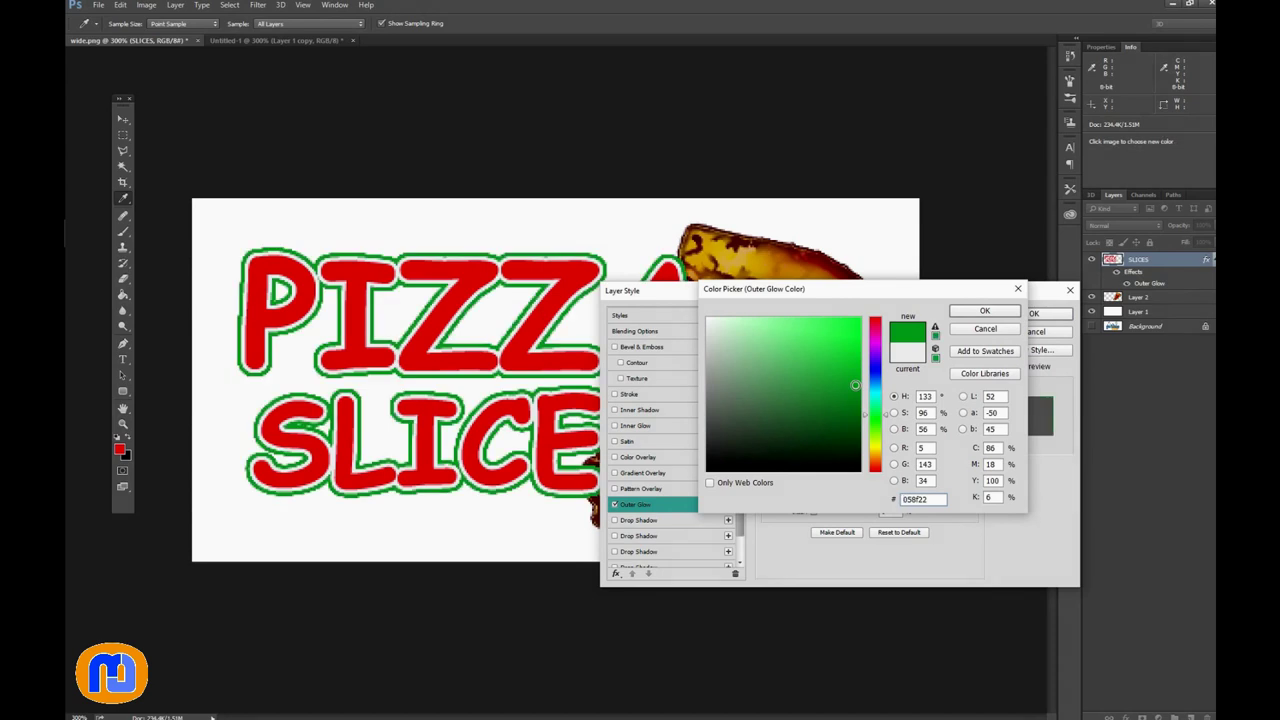
{"action": "left_click", "coordinate": [853, 381]}
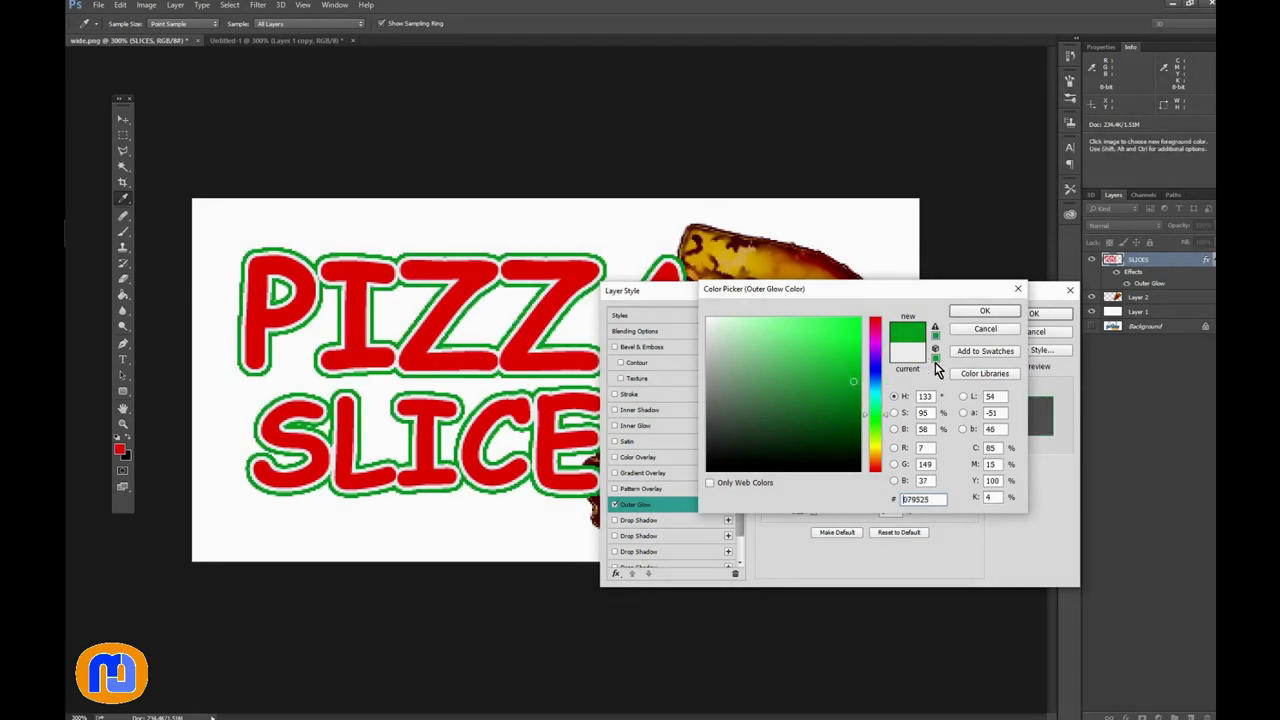
{"action": "left_click", "coordinate": [967, 312]}
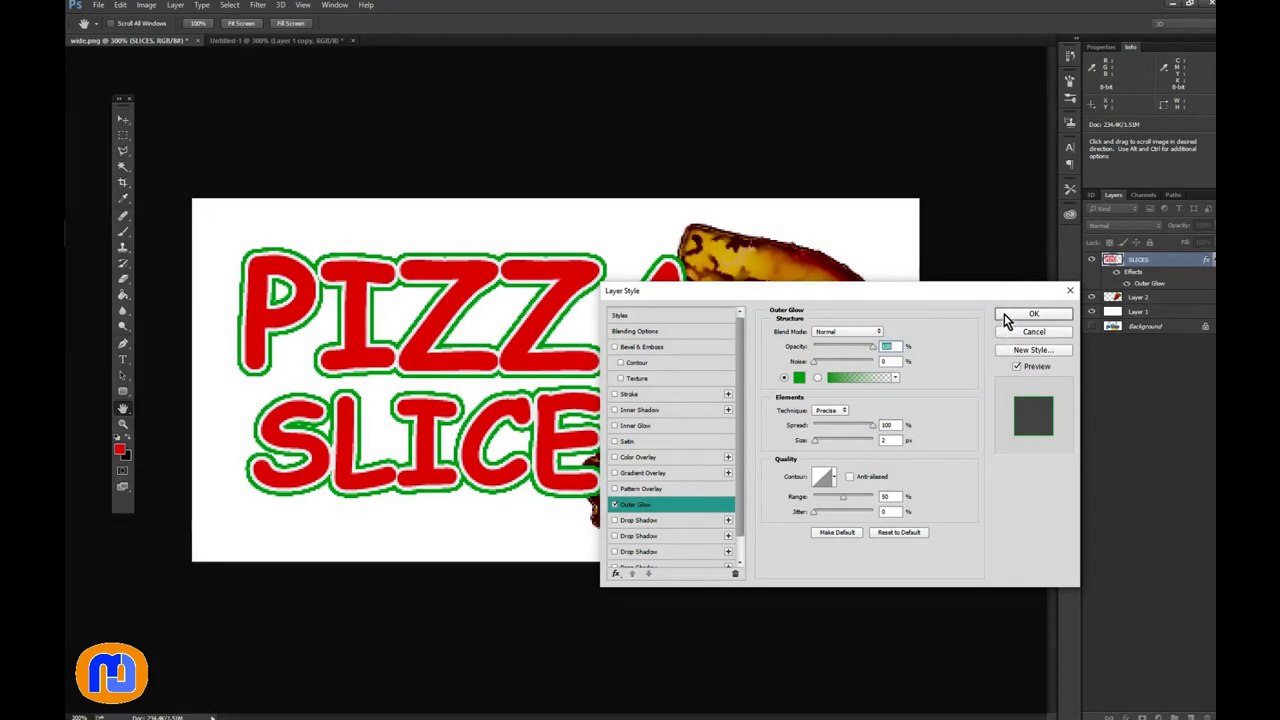
{"action": "left_click", "coordinate": [1030, 314]}
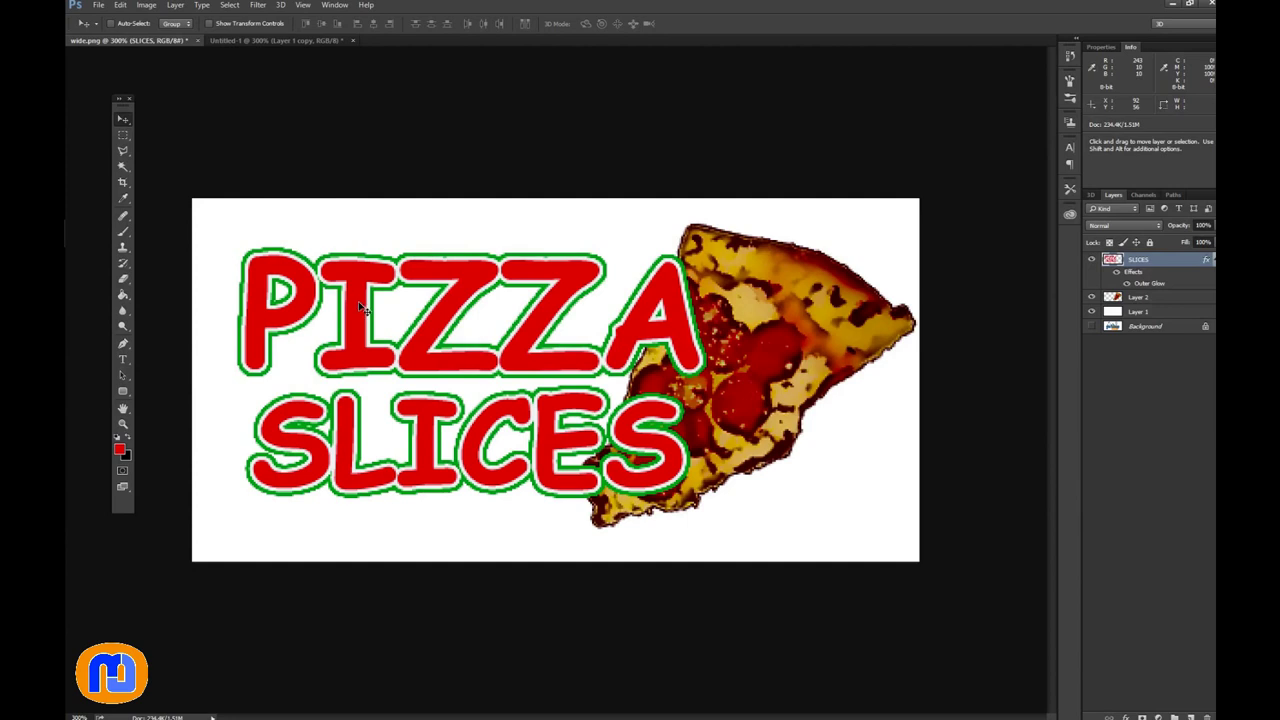
Step: Shift the PIZZA SLICES text slightly left and down
{"action": "left_click_drag", "start_coordinate": [362, 303], "coordinate": [351, 305]}
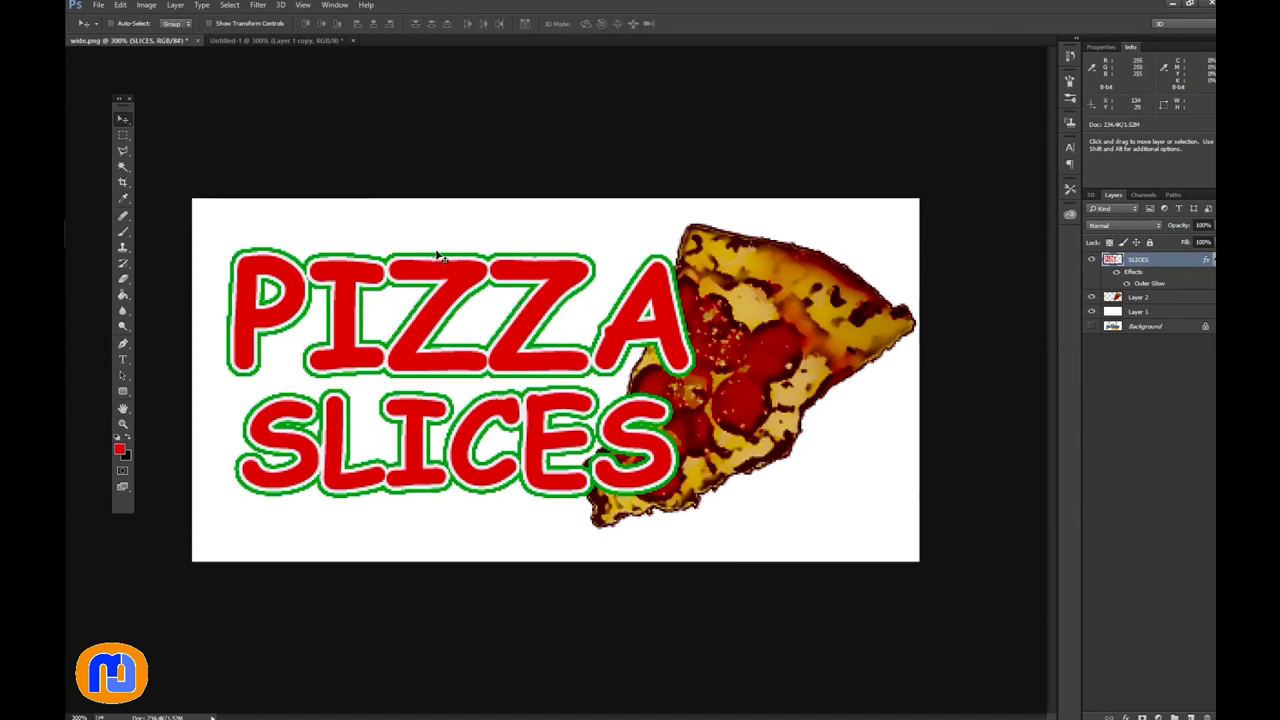
Step: Save the banner as a PNG named wide-pizza.png with default PNG options
{"action": "left_click", "coordinate": [99, 6]}
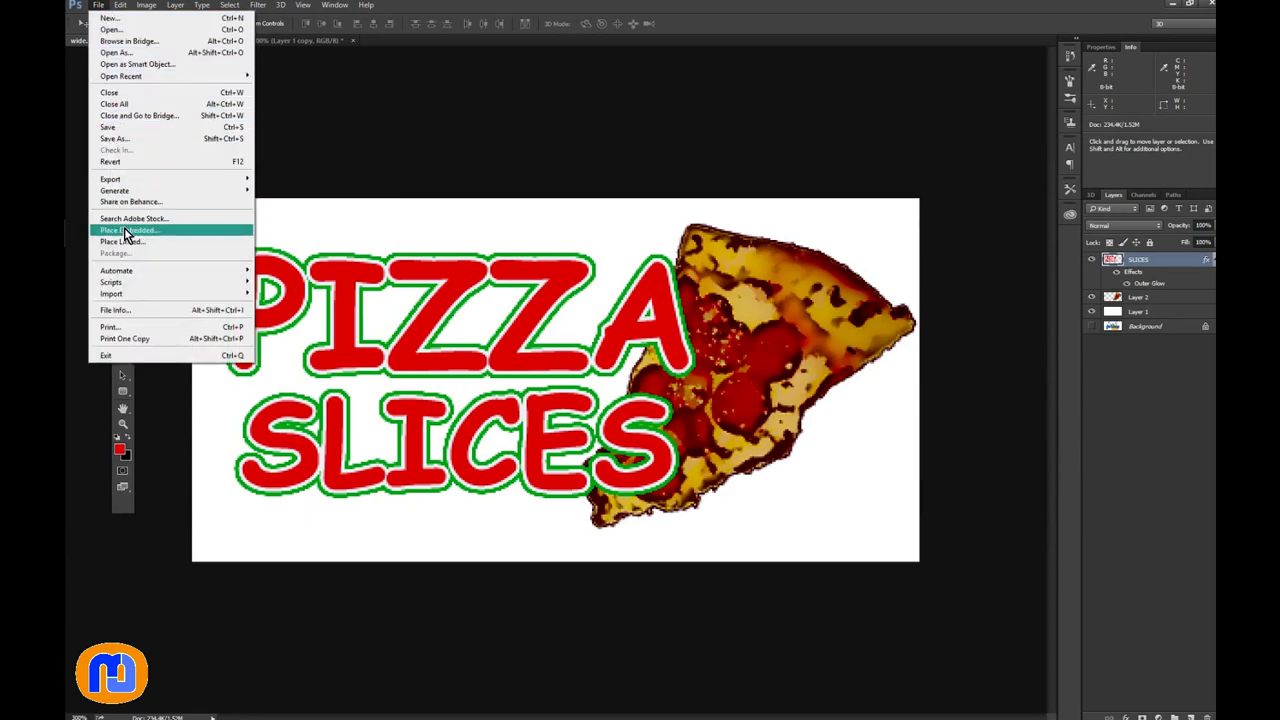
{"action": "left_click", "coordinate": [117, 140]}
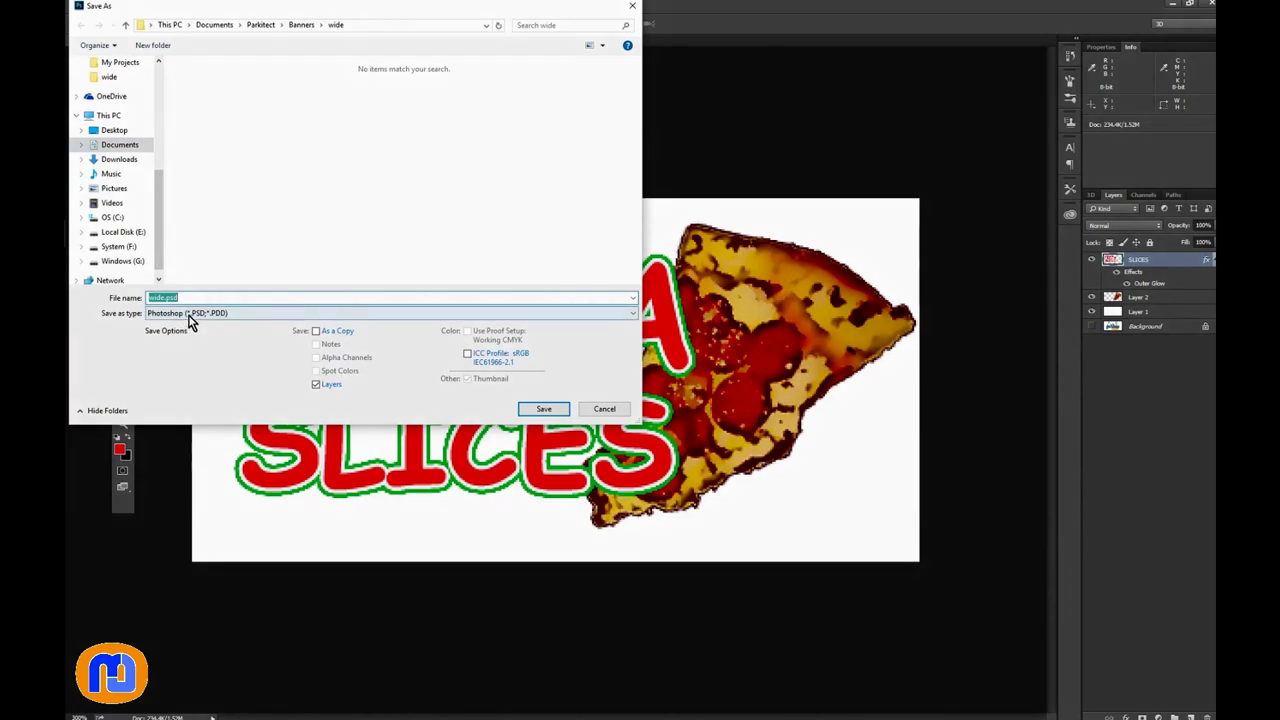
{"action": "left_click", "coordinate": [190, 315]}
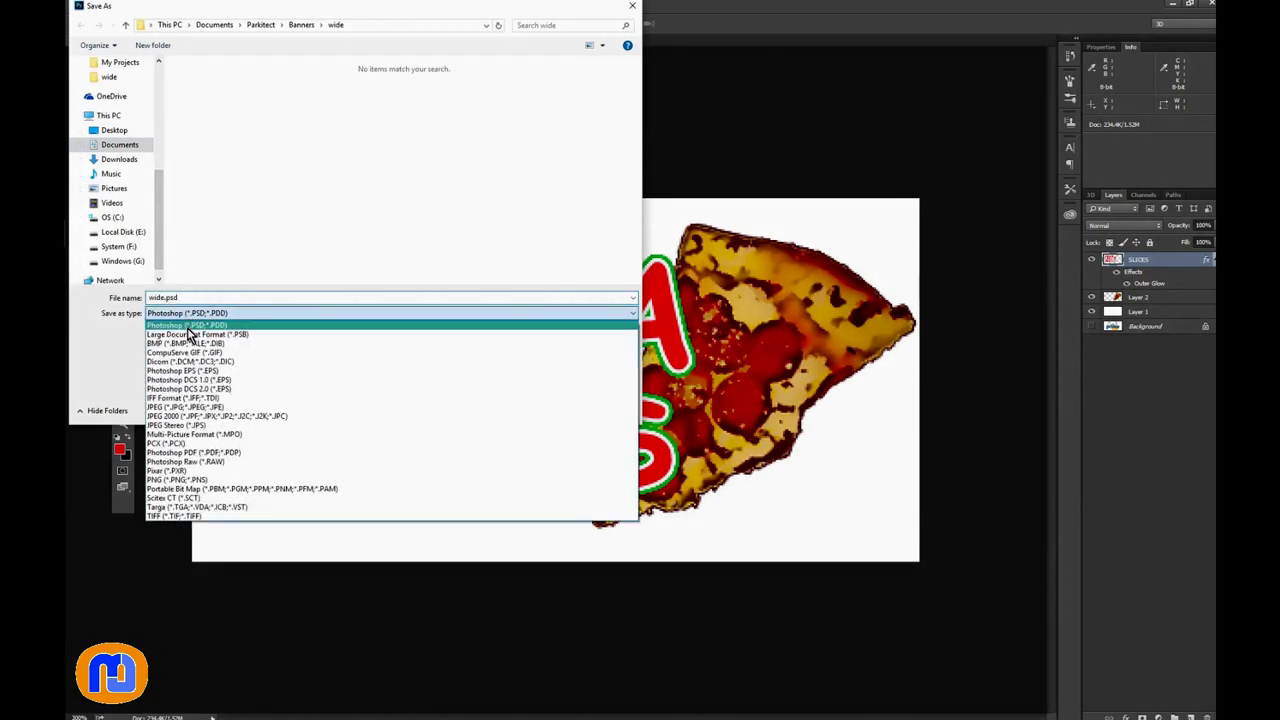
{"action": "left_click", "coordinate": [186, 480]}
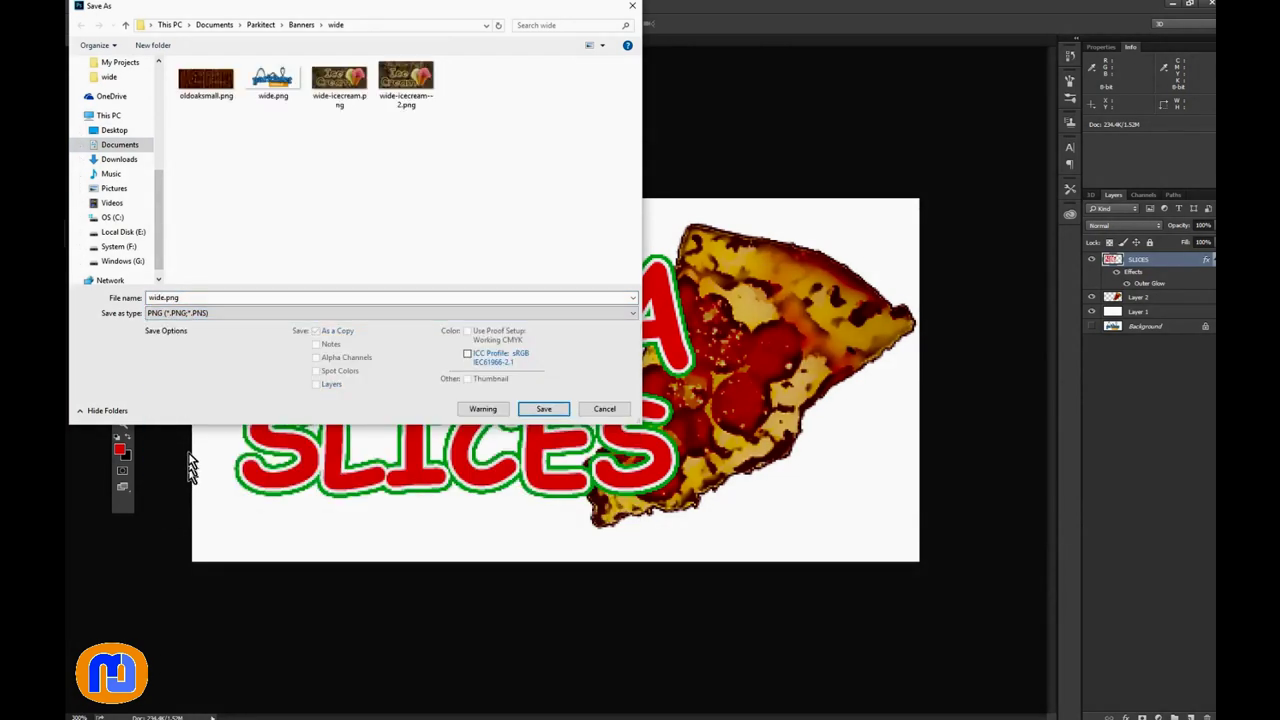
{"action": "double_click", "coordinate": [164, 297]}
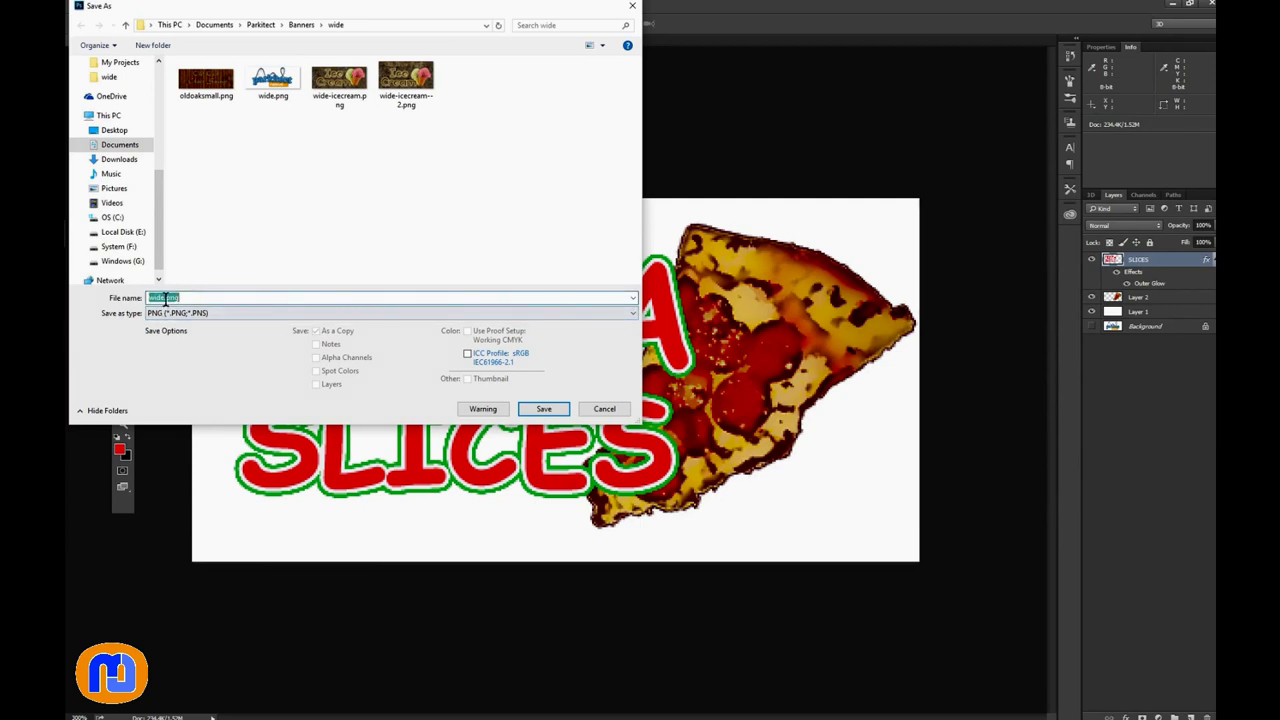
{"action": "left_click", "coordinate": [165, 297]}
{"action": "type", "text": "-pizza"}
{"action": "left_click", "coordinate": [562, 413]}
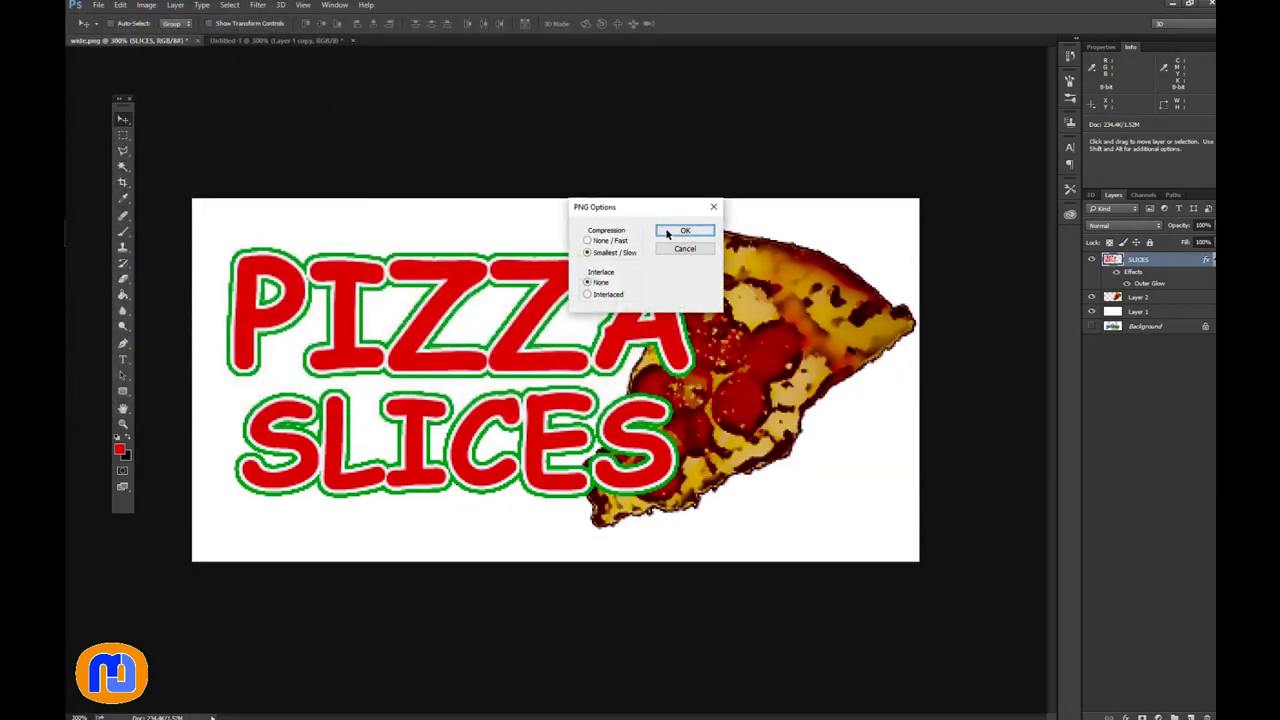
{"action": "left_click", "coordinate": [669, 233]}
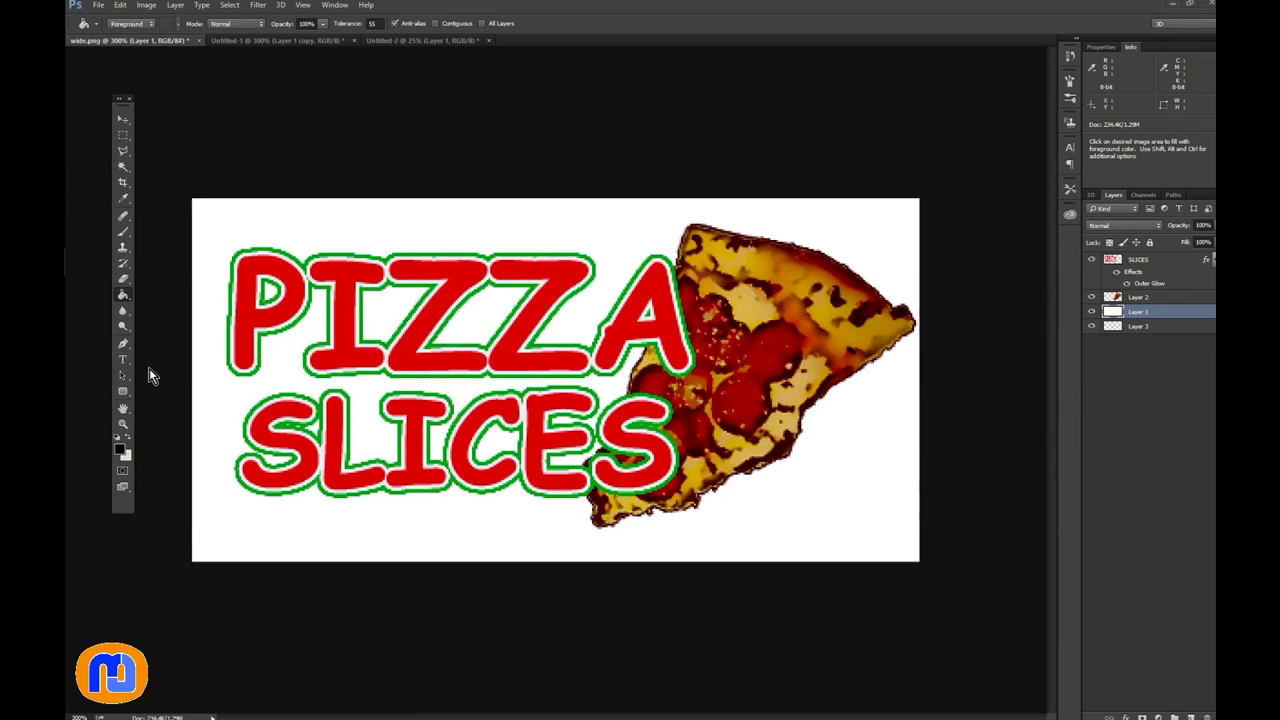
Step: Set the foreground colour to the warm off-white eae7e1
{"action": "left_click", "coordinate": [121, 451]}
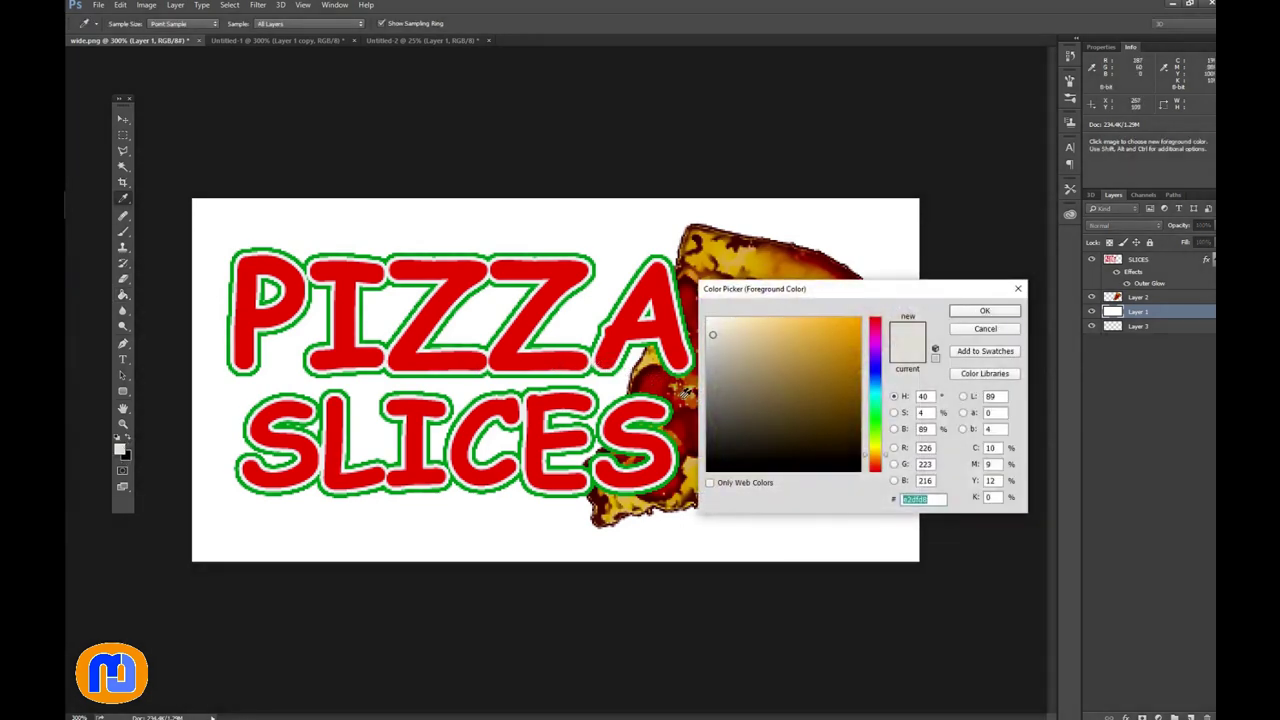
{"action": "left_click_drag", "start_coordinate": [710, 317], "coordinate": [705, 301]}
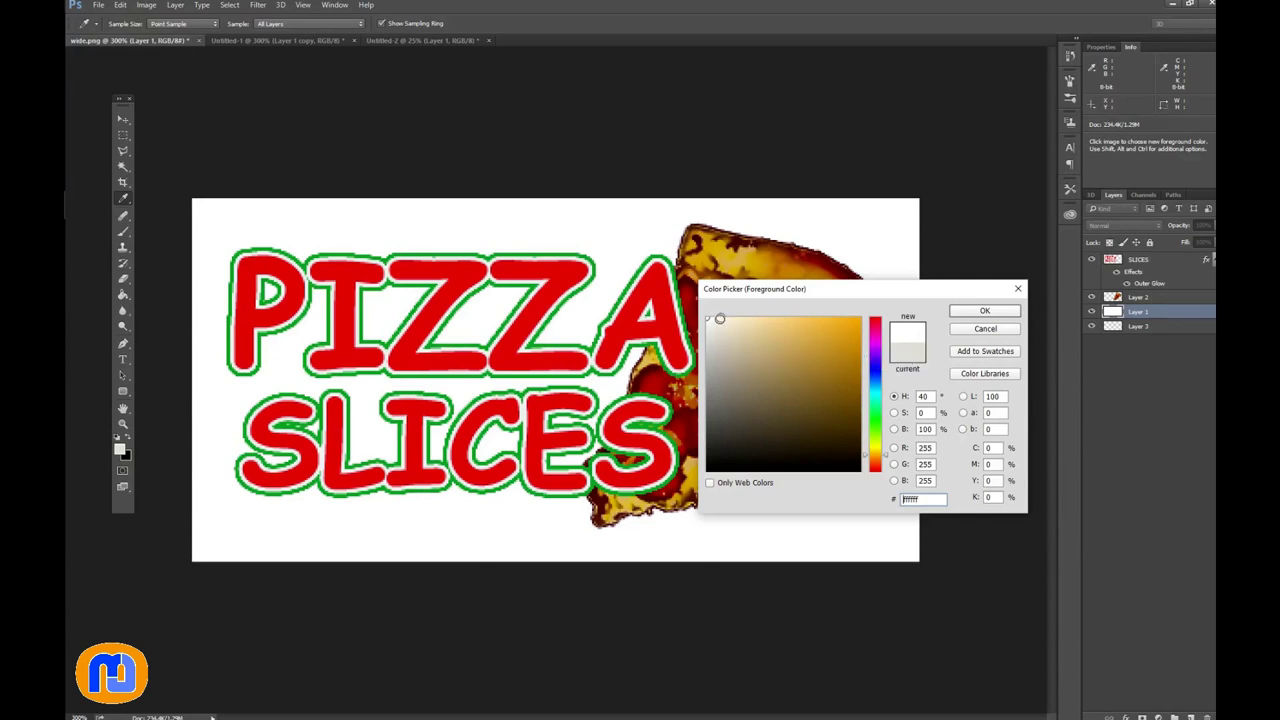
{"action": "left_click", "coordinate": [713, 334]}
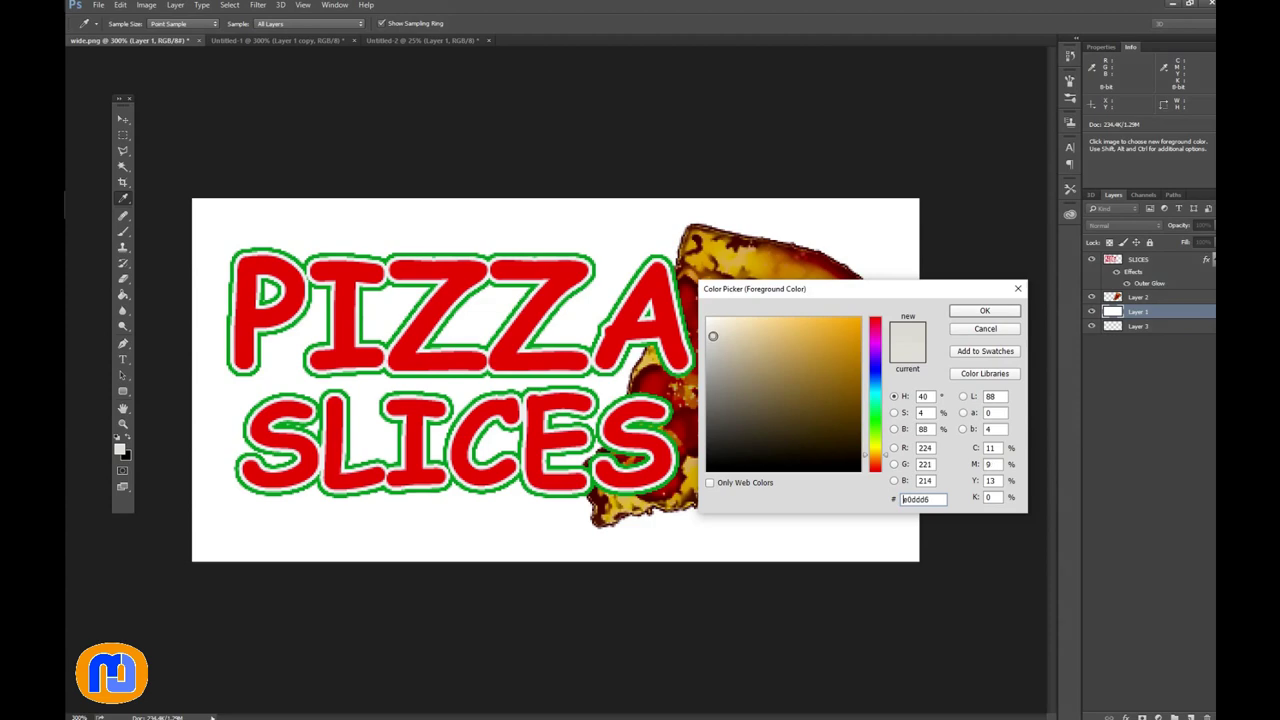
{"action": "left_click", "coordinate": [712, 330]}
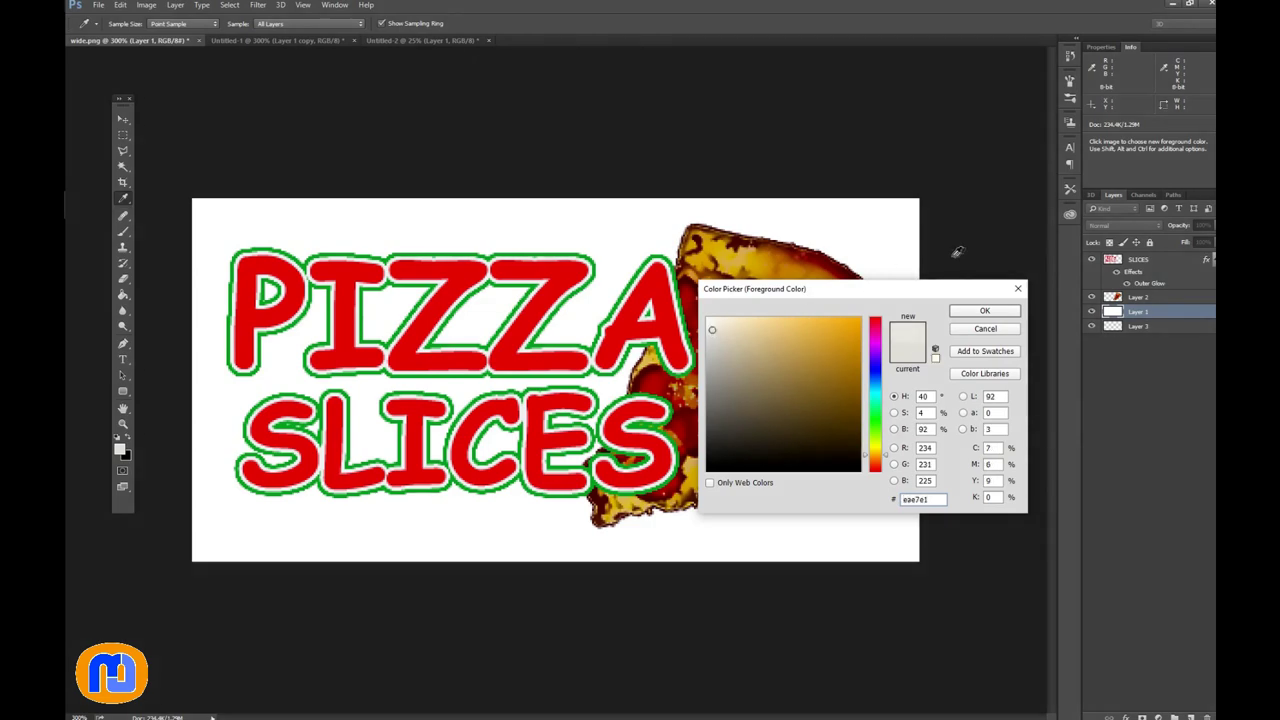
{"action": "left_click", "coordinate": [955, 310]}
Step: Paint Bucket-fill the banner background with off-white, then paste the wood texture as a new layer
{"action": "key", "text": "g"}
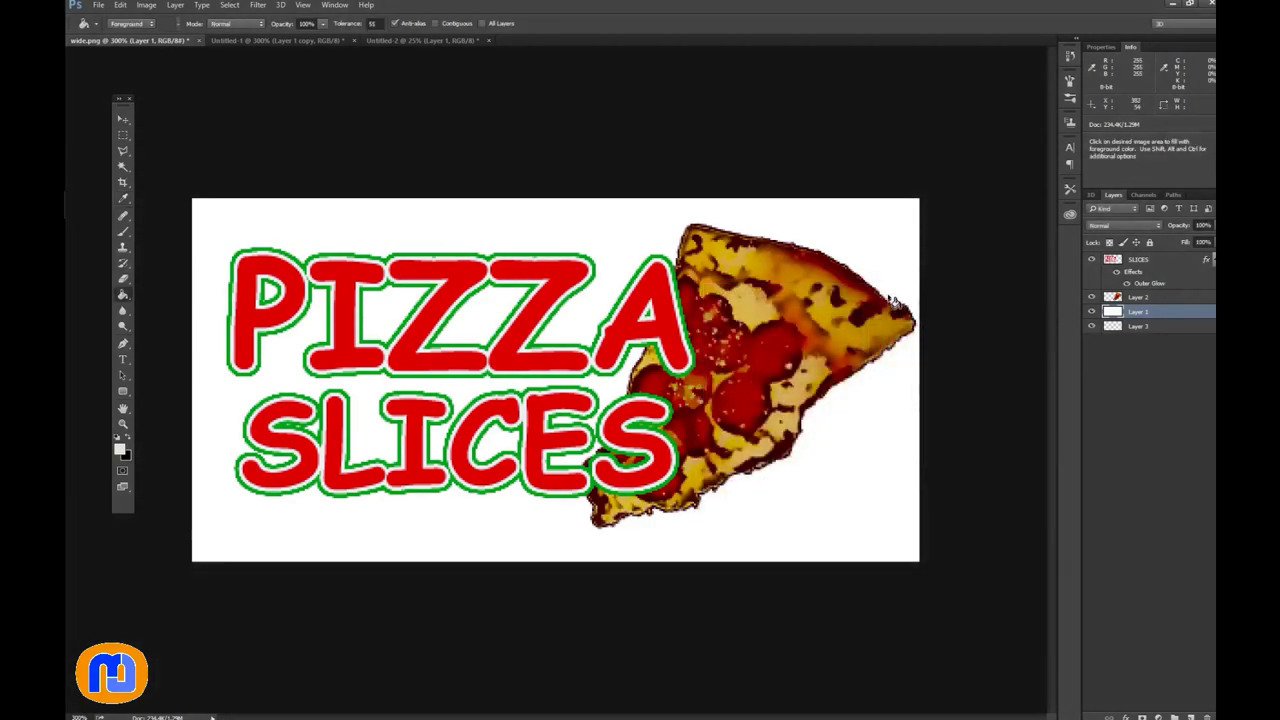
{"action": "left_click", "coordinate": [888, 280]}
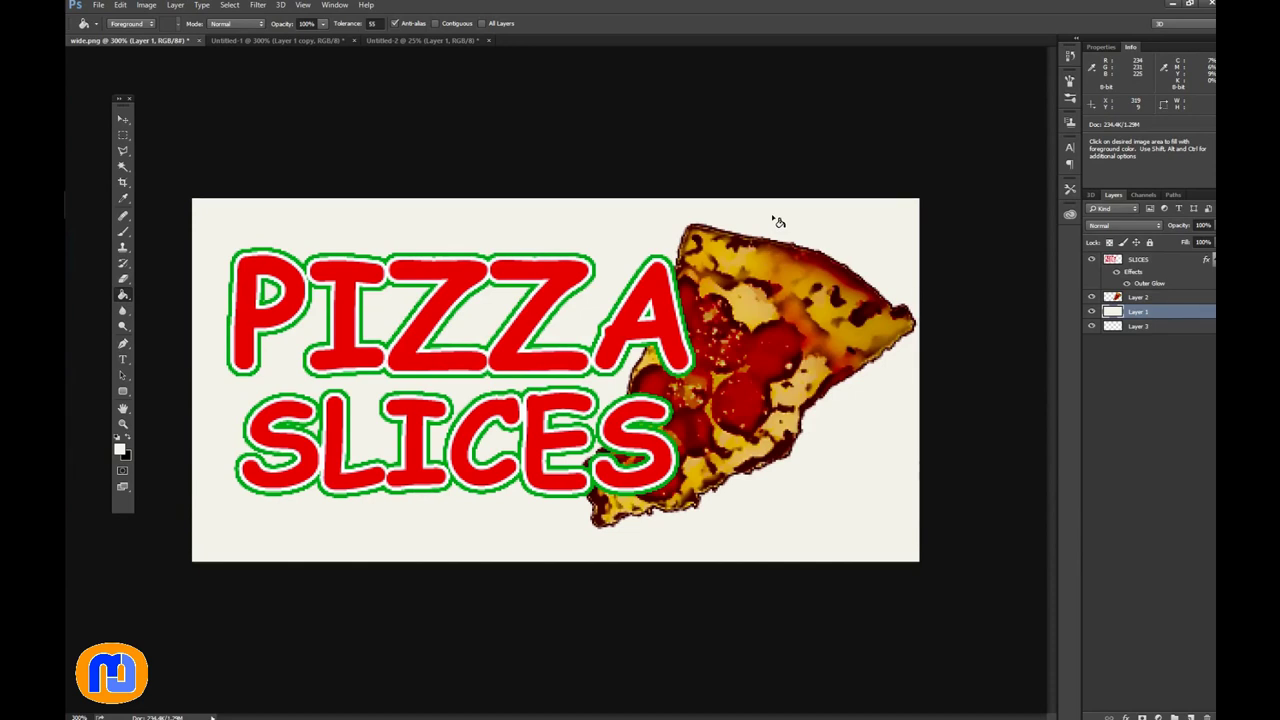
{"action": "key", "text": "ctrl+v"}
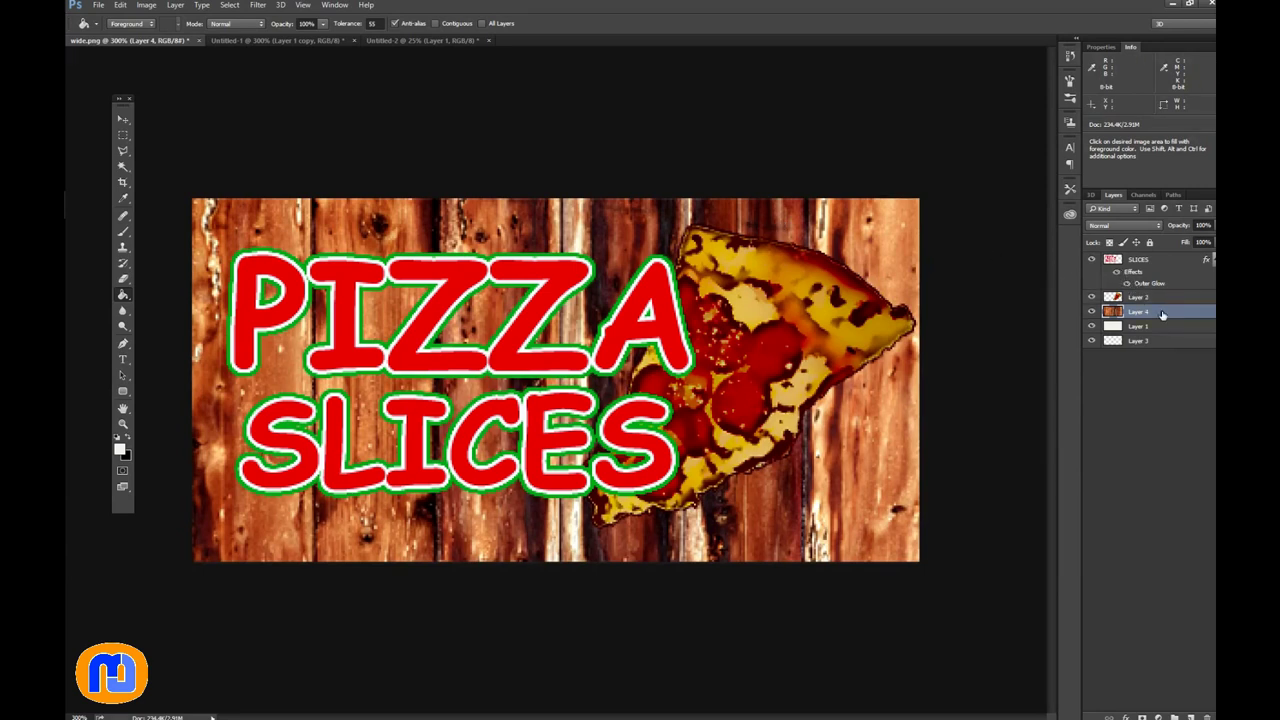
Step: Move wood-texture Layer 4 to the top of the layer stack and swap the working colours
{"action": "left_click_drag", "start_coordinate": [1162, 314], "coordinate": [1159, 260]}
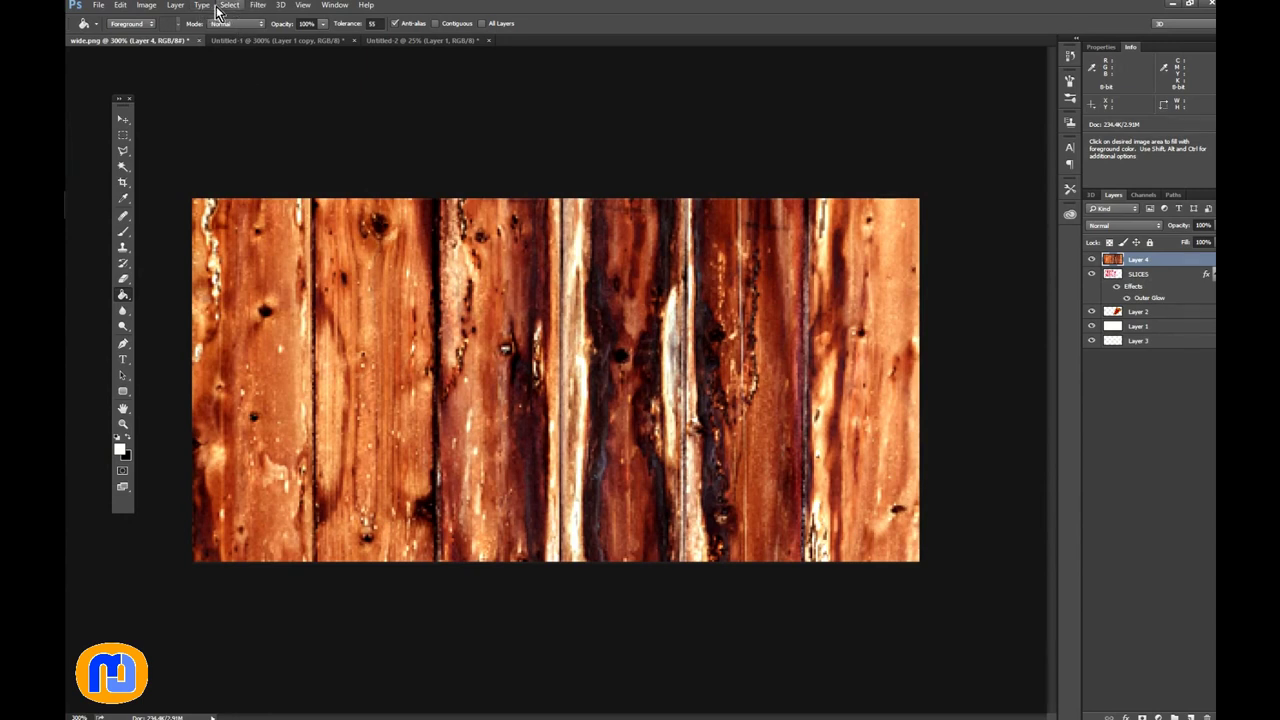
{"action": "left_click", "coordinate": [129, 439]}
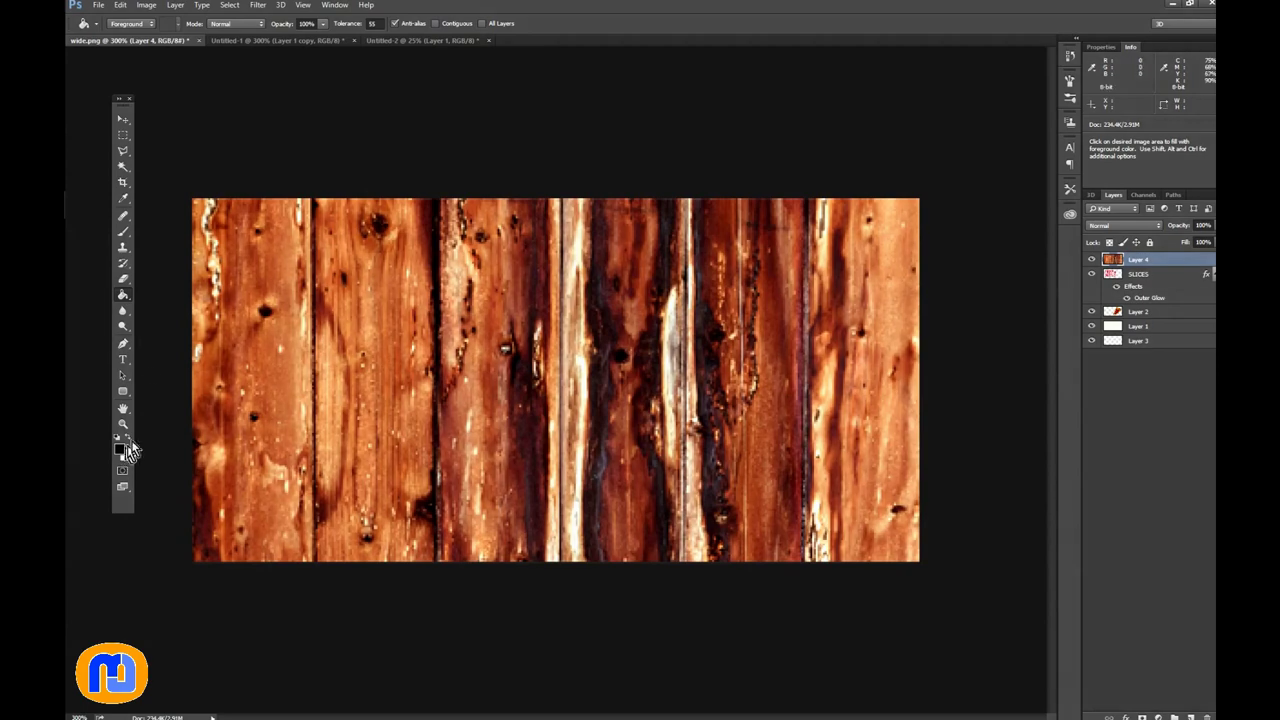
Step: Apply the Filter Gallery's Photocopy filter to the wood with Detail 1 and adjusted Darkness
{"action": "left_click", "coordinate": [258, 8]}
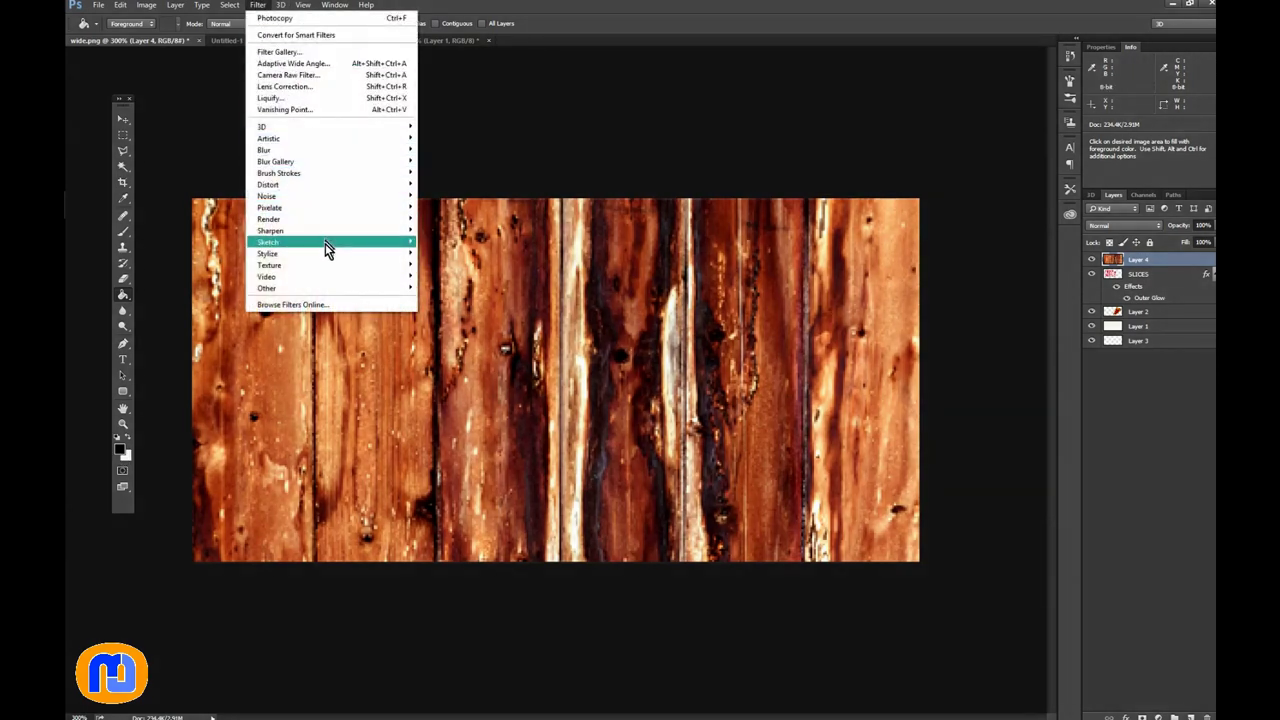
{"action": "mouse_move", "coordinate": [325, 243]}
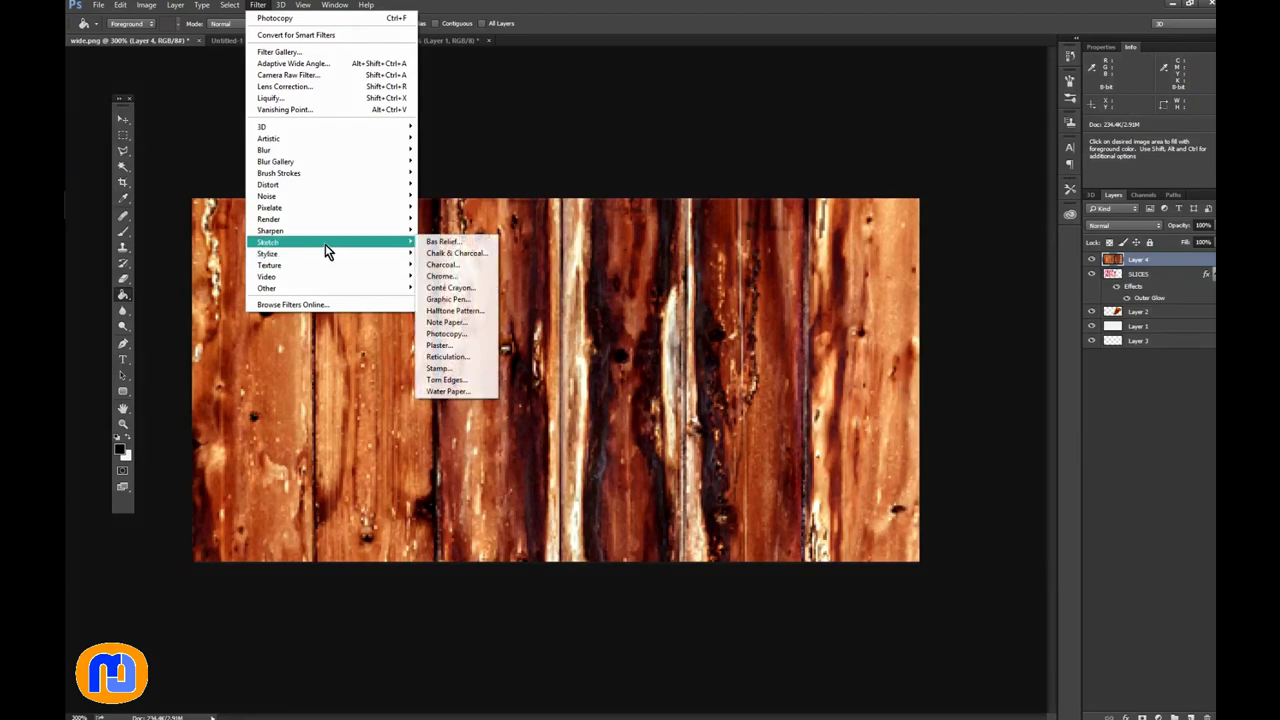
{"action": "left_click", "coordinate": [455, 334]}
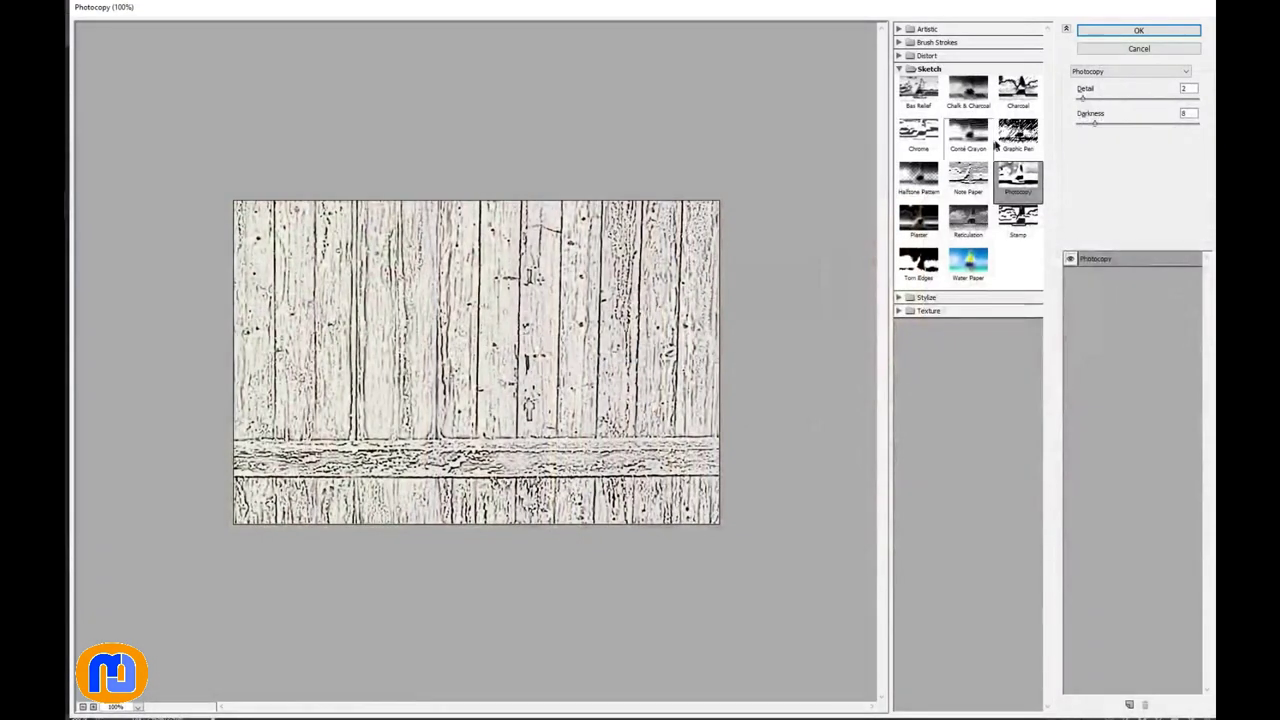
{"action": "left_click_drag", "start_coordinate": [1108, 100], "coordinate": [1126, 102]}
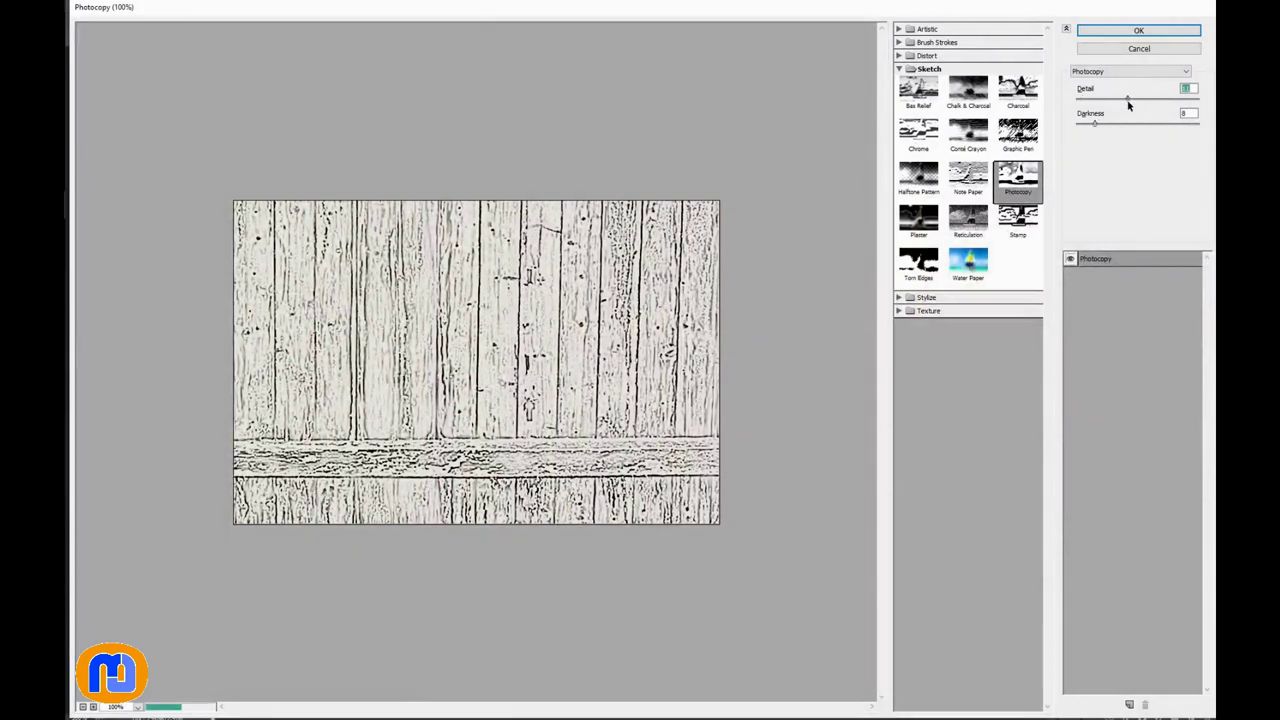
{"action": "left_click", "coordinate": [1133, 125]}
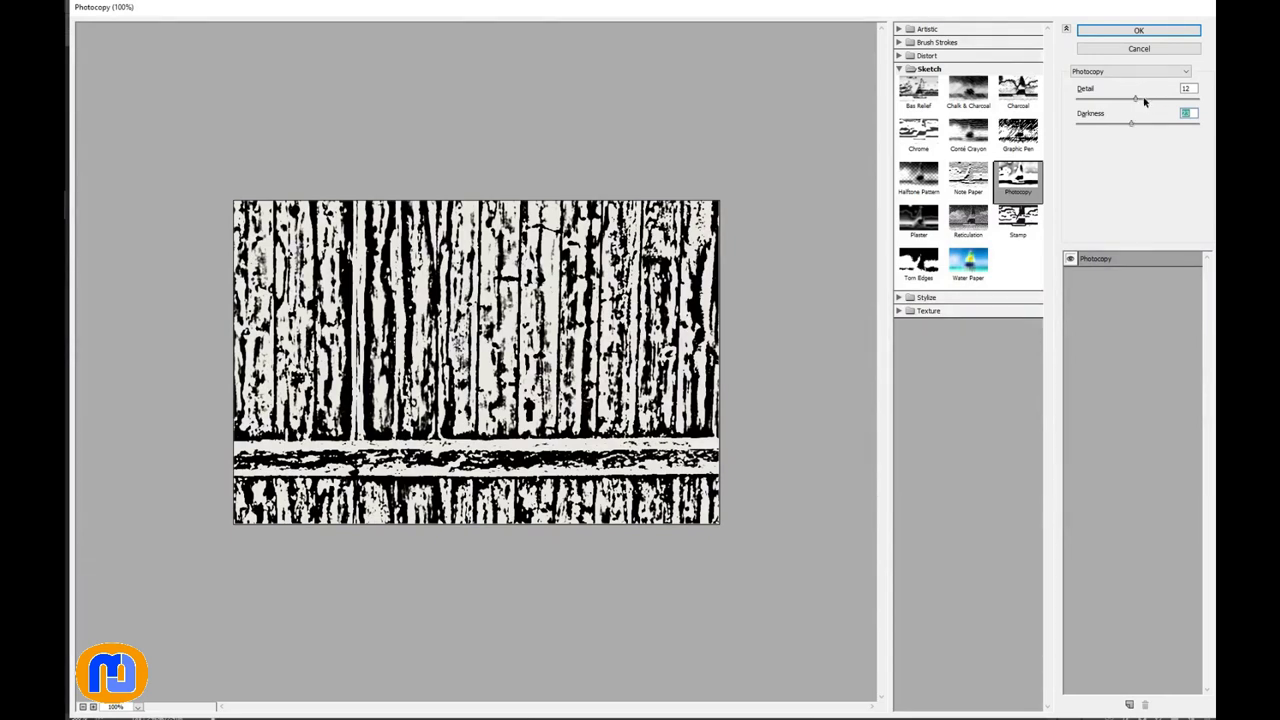
{"action": "left_click_drag", "start_coordinate": [1136, 101], "coordinate": [1080, 102]}
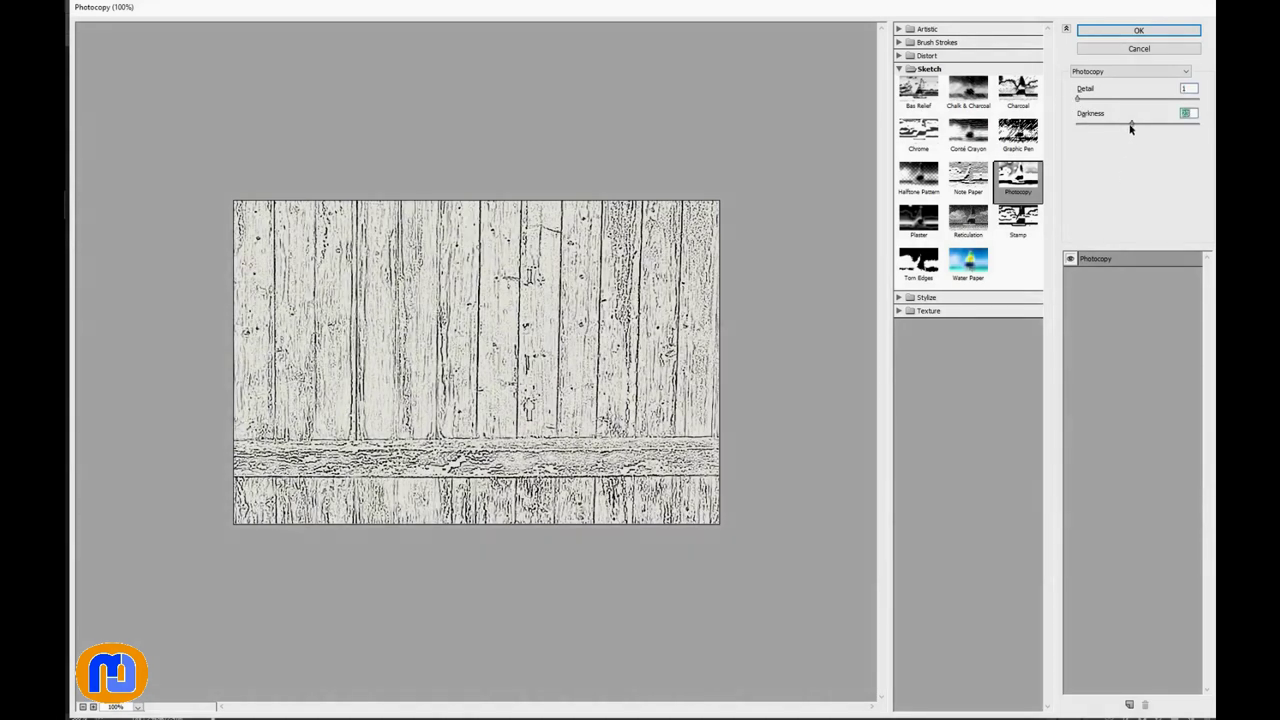
{"action": "left_click_drag", "start_coordinate": [1131, 127], "coordinate": [1094, 149]}
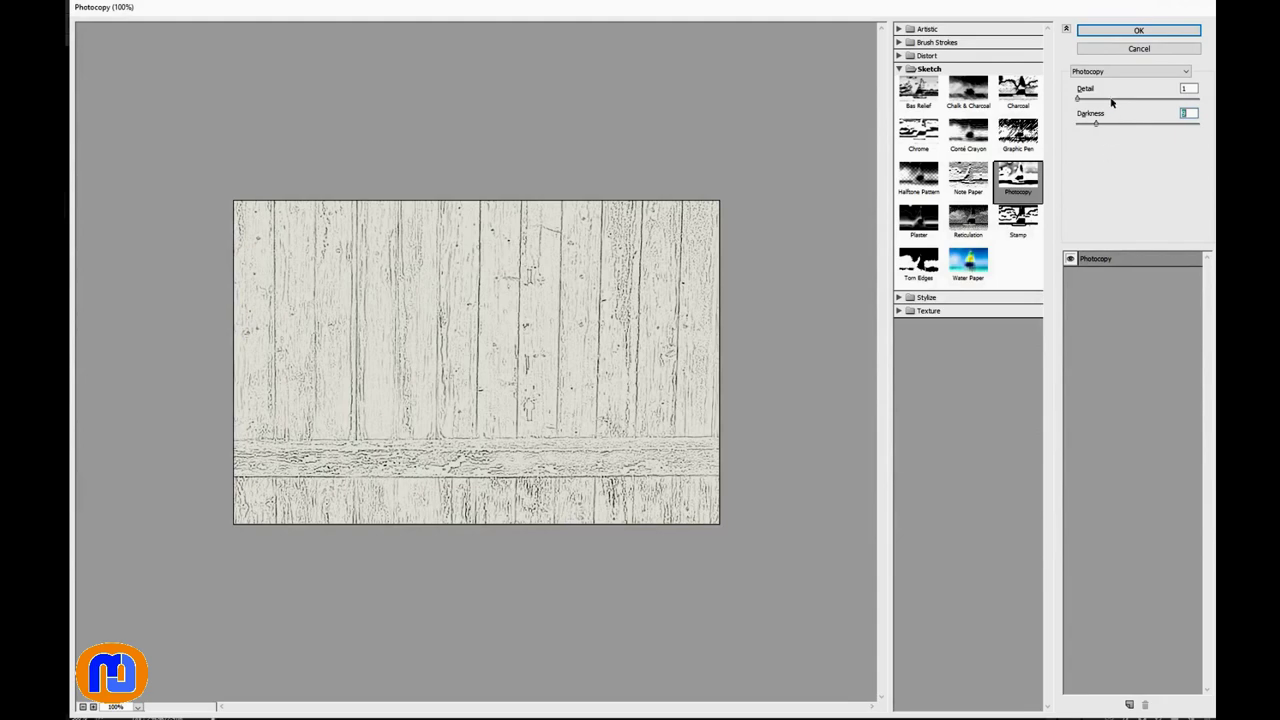
{"action": "left_click", "coordinate": [1126, 33]}
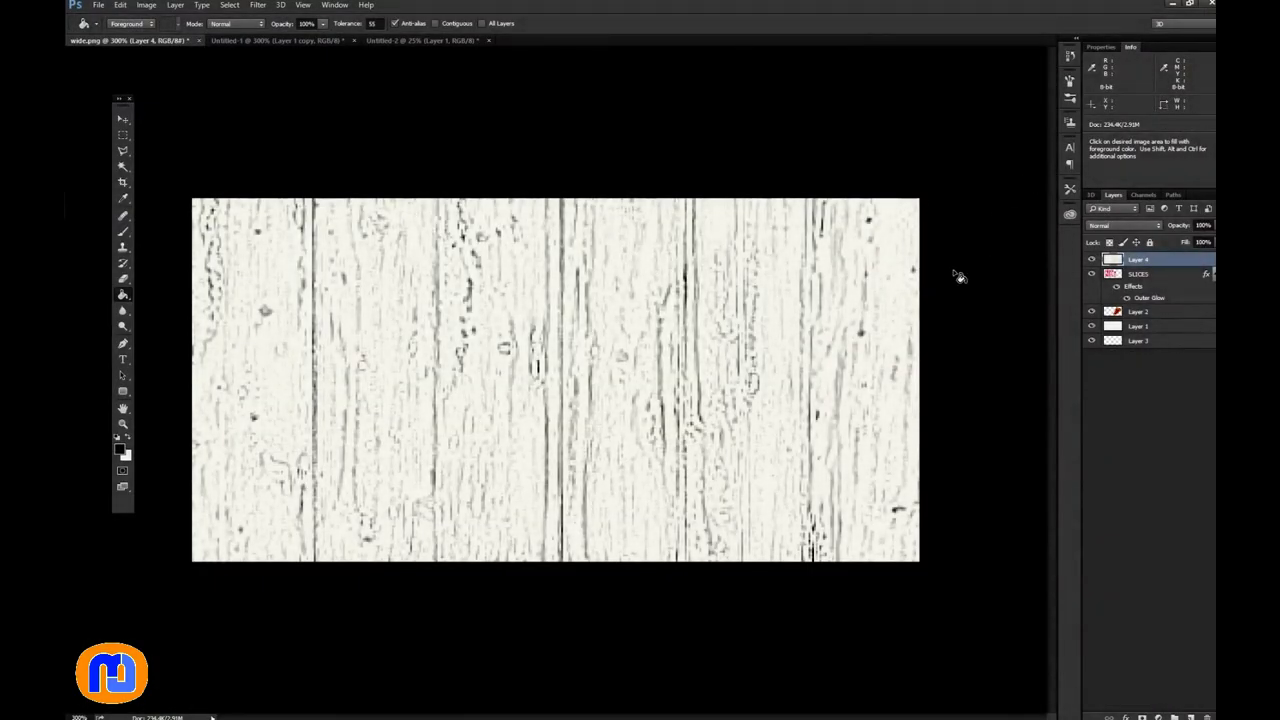
Step: Set Layer 4's blend mode to Darken with reduced opacity, moving the Layer Style dialog aside
{"action": "double_click", "coordinate": [1193, 265]}
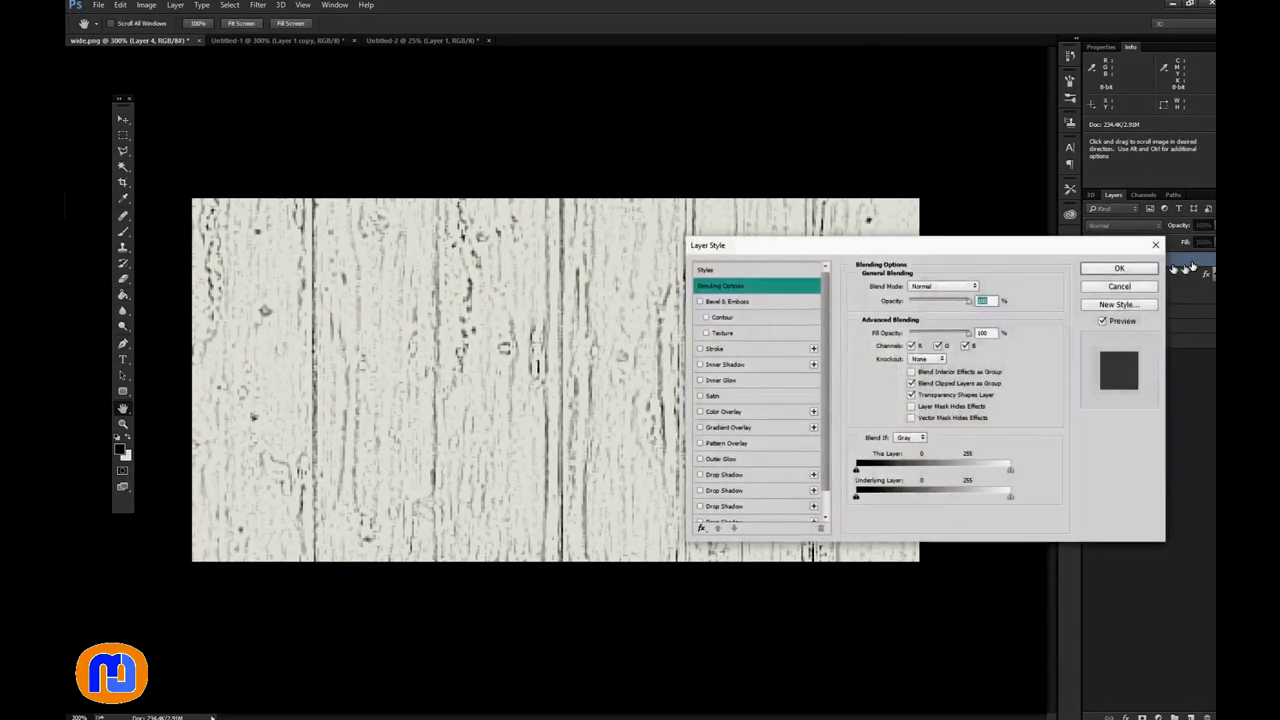
{"action": "left_click", "coordinate": [976, 287]}
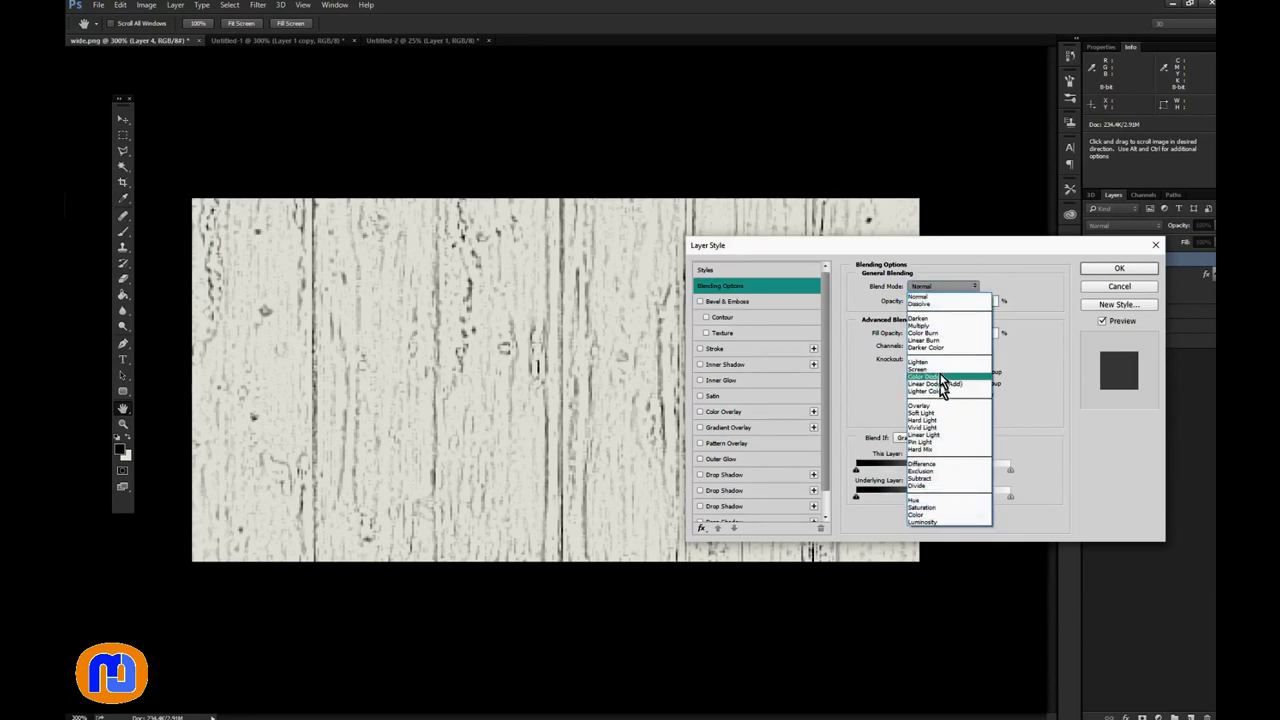
{"action": "left_click", "coordinate": [926, 319]}
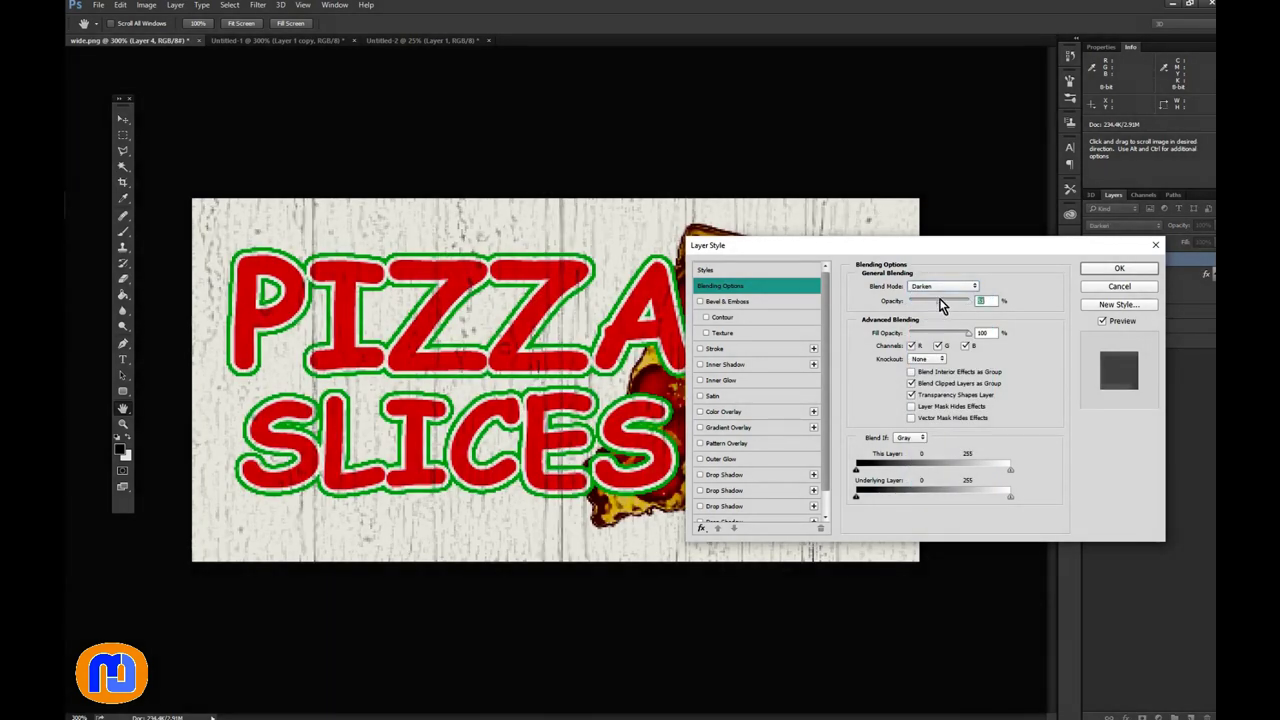
{"action": "mouse_move", "coordinate": [945, 301]}
{"action": "left_mouse_down"}
{"action": "mouse_move", "coordinate": [968, 301]}
{"action": "mouse_move", "coordinate": [954, 305]}
{"action": "left_mouse_up"}
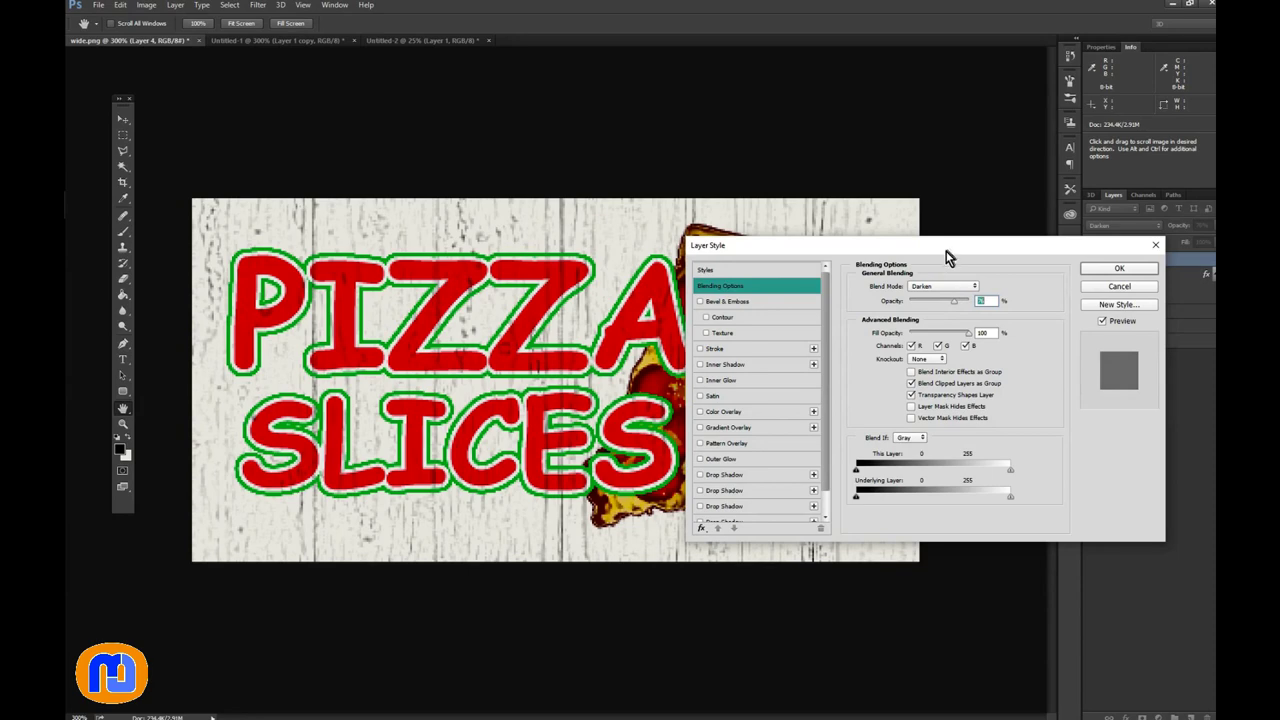
{"action": "left_click_drag", "start_coordinate": [946, 251], "coordinate": [1040, 469]}
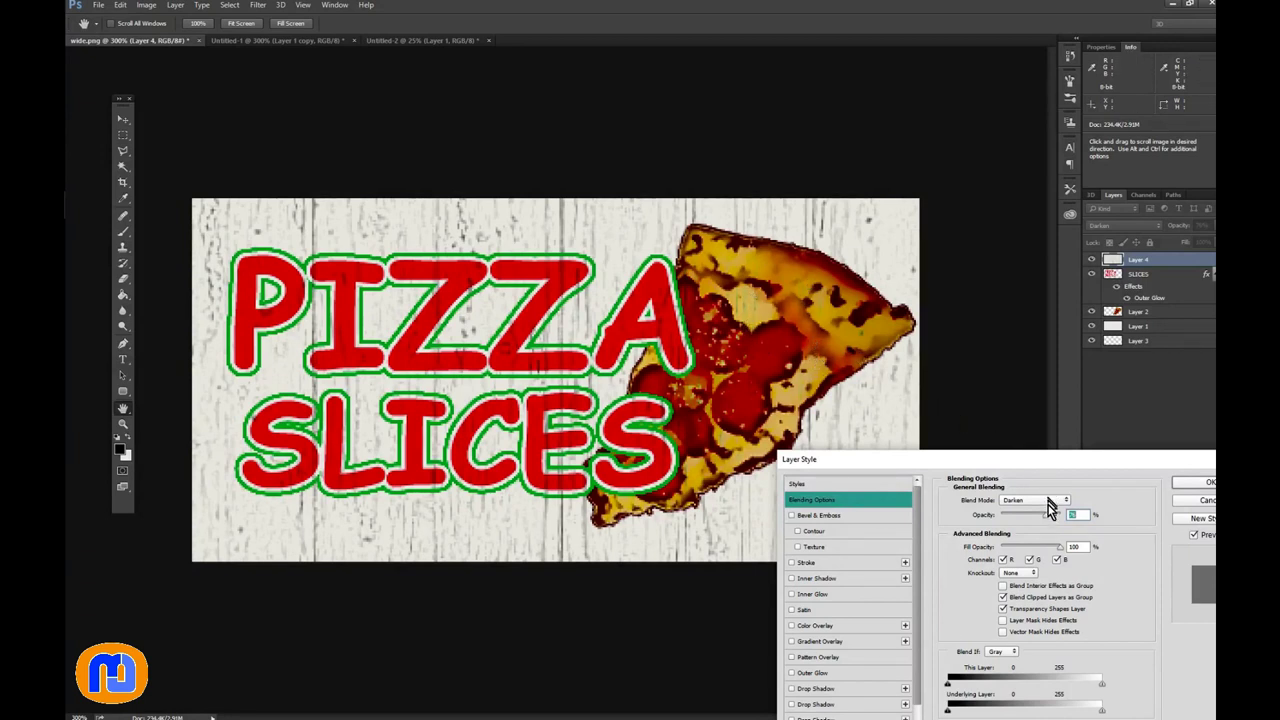
Step: Try Color Burn, Linear Burn and Darker Color blending on the wood layer at lowered opacity
{"action": "left_click", "coordinate": [1048, 500]}
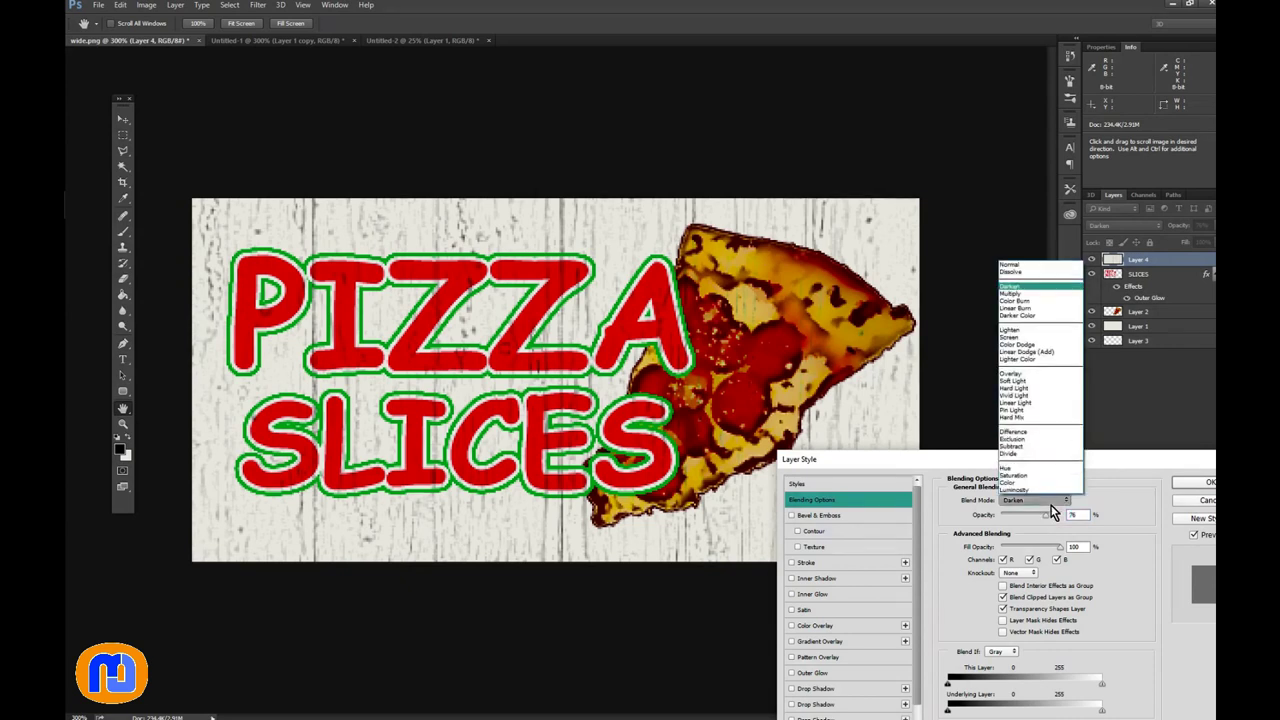
{"action": "left_click", "coordinate": [1018, 301]}
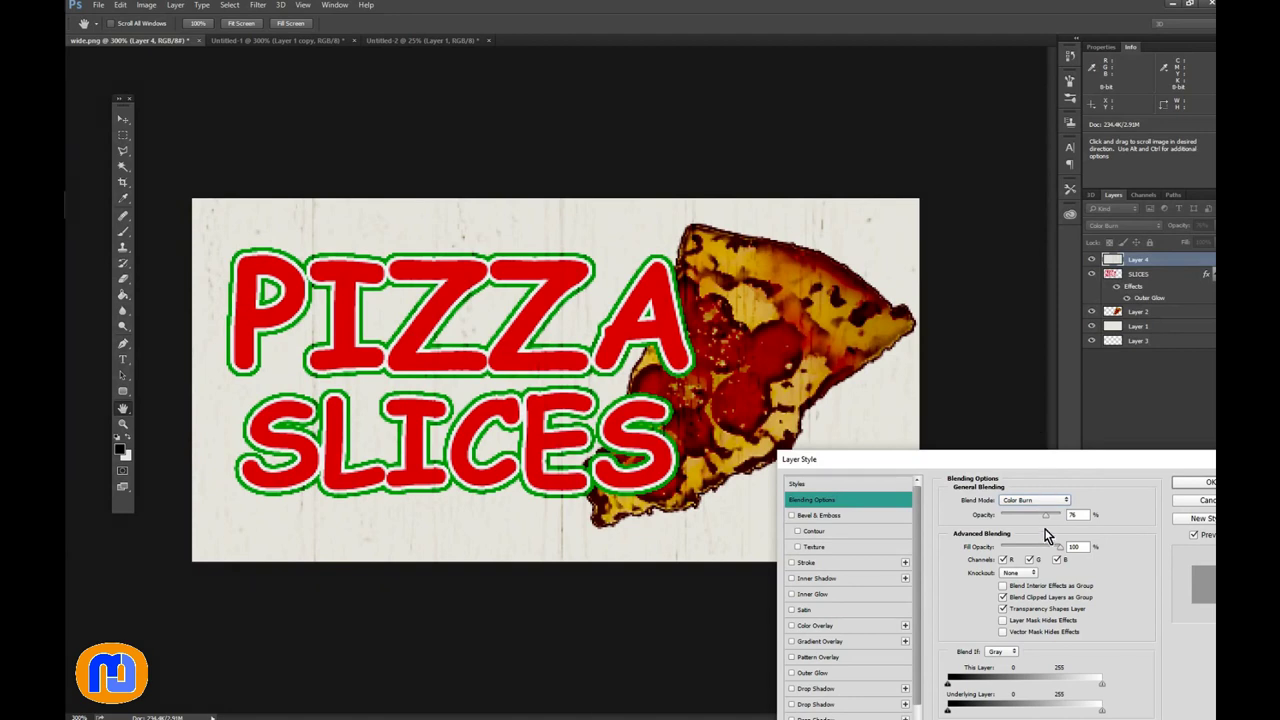
{"action": "double_click", "coordinate": [1071, 516]}
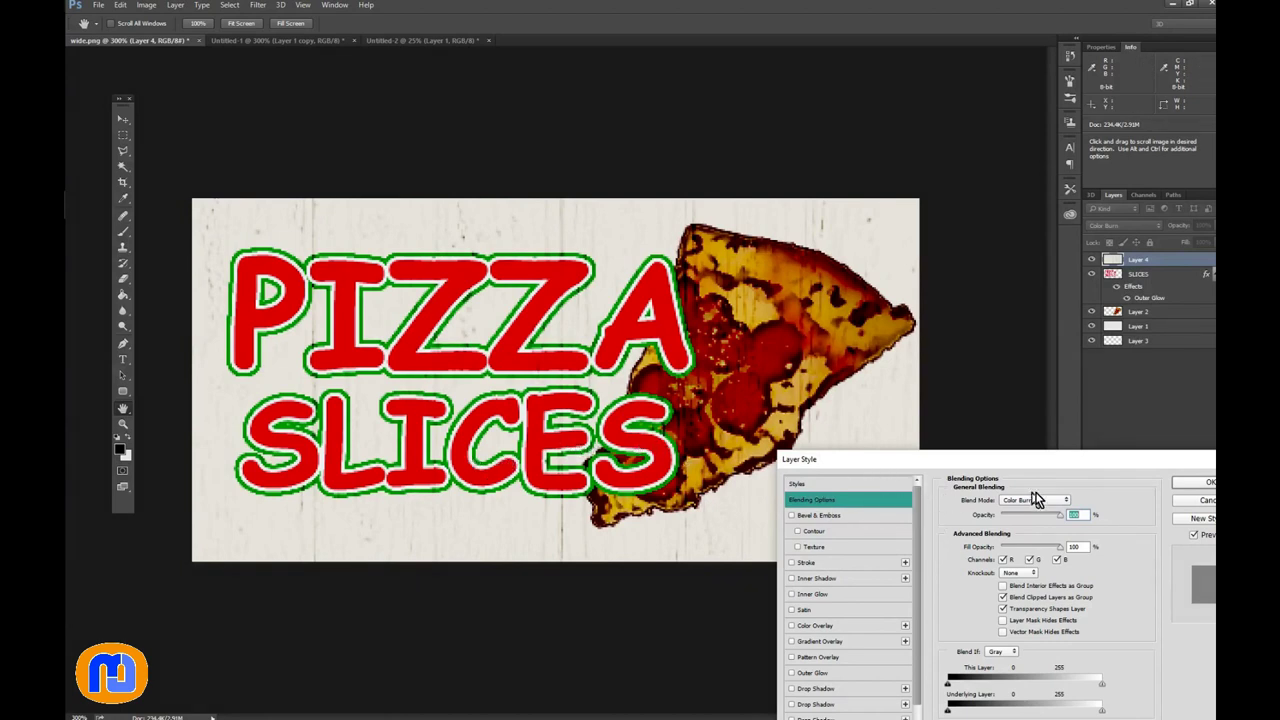
{"action": "left_click", "coordinate": [1062, 498]}
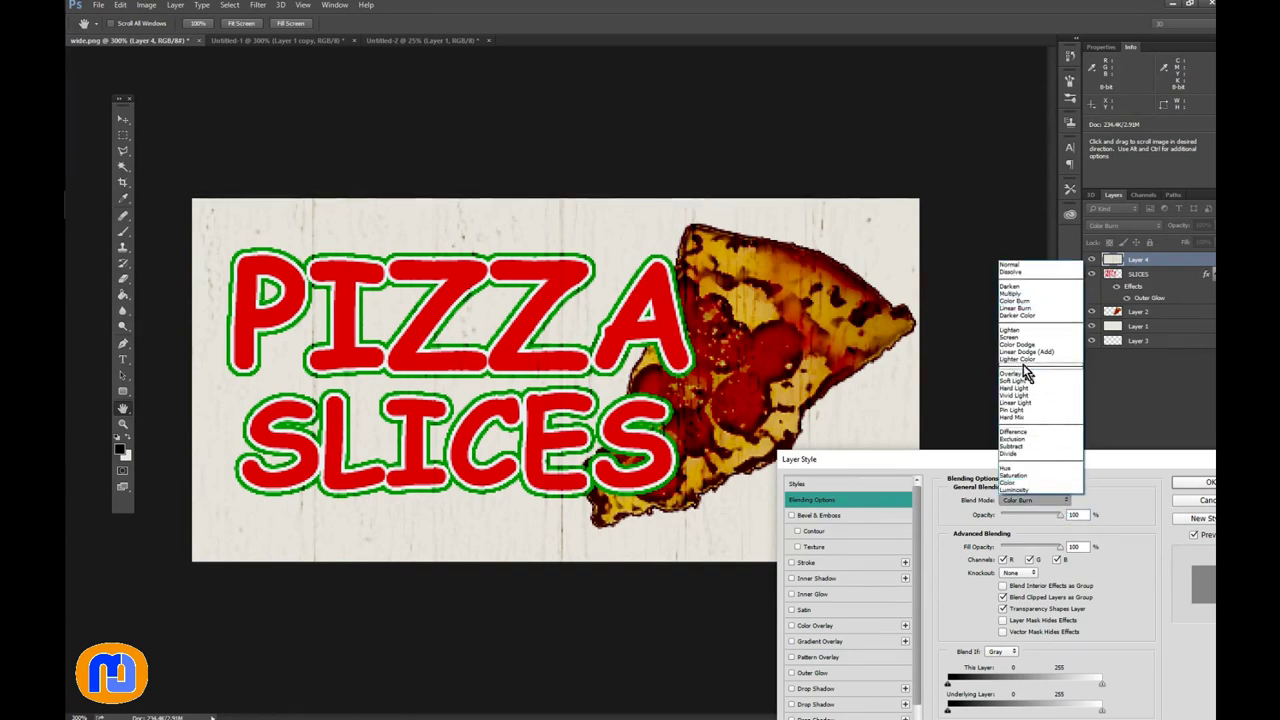
{"action": "left_click", "coordinate": [1018, 308]}
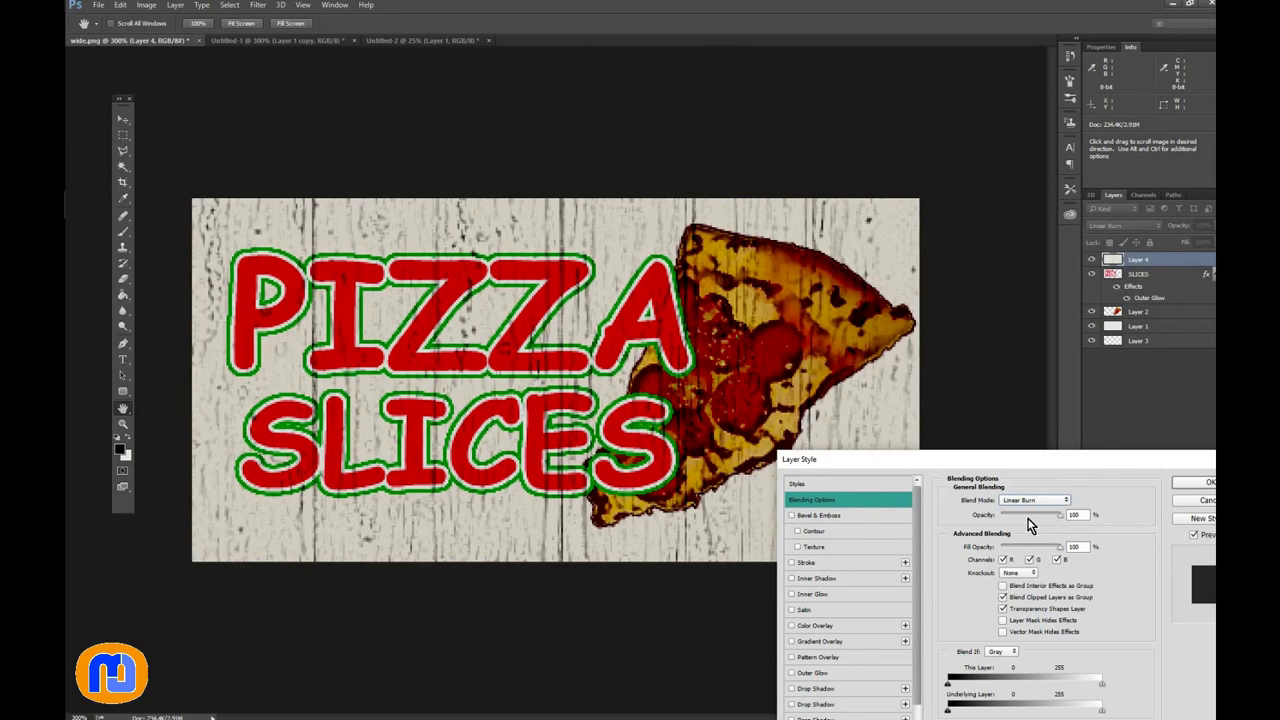
{"action": "mouse_move", "coordinate": [1065, 521]}
{"action": "left_mouse_down"}
{"action": "mouse_move", "coordinate": [1016, 527]}
{"action": "mouse_move", "coordinate": [1046, 527]}
{"action": "left_mouse_up"}
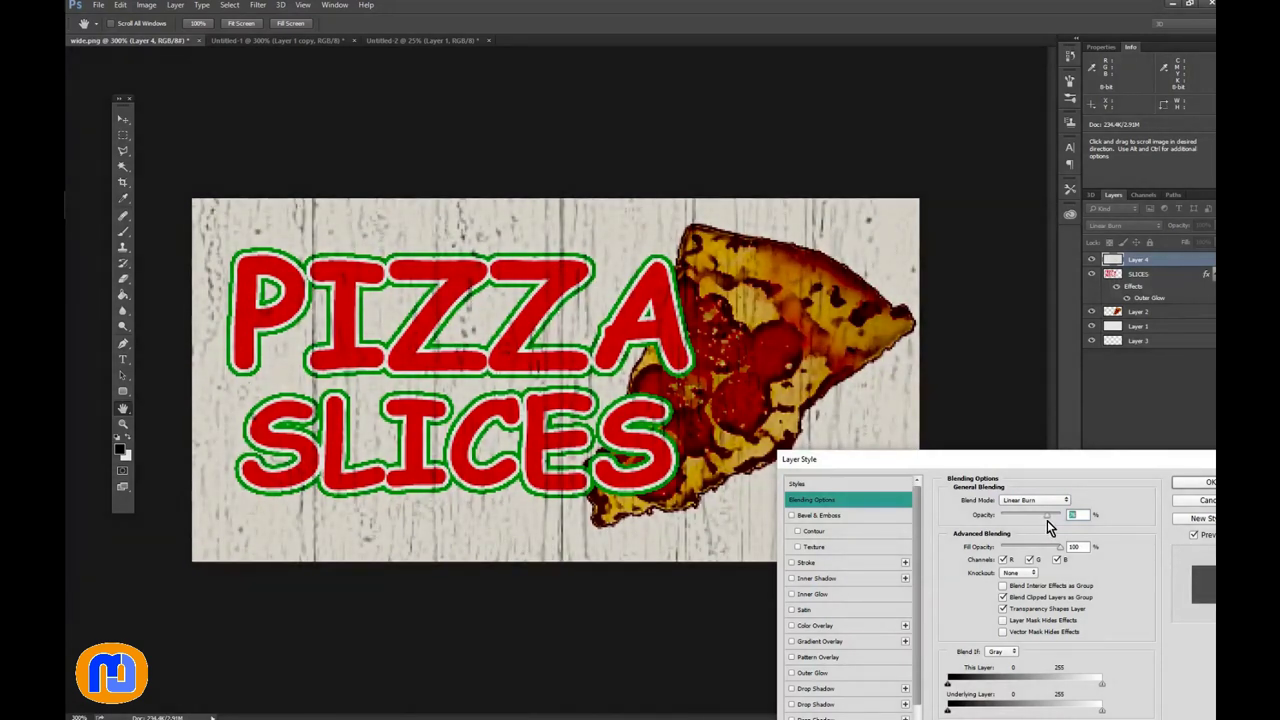
{"action": "left_click", "coordinate": [1040, 500]}
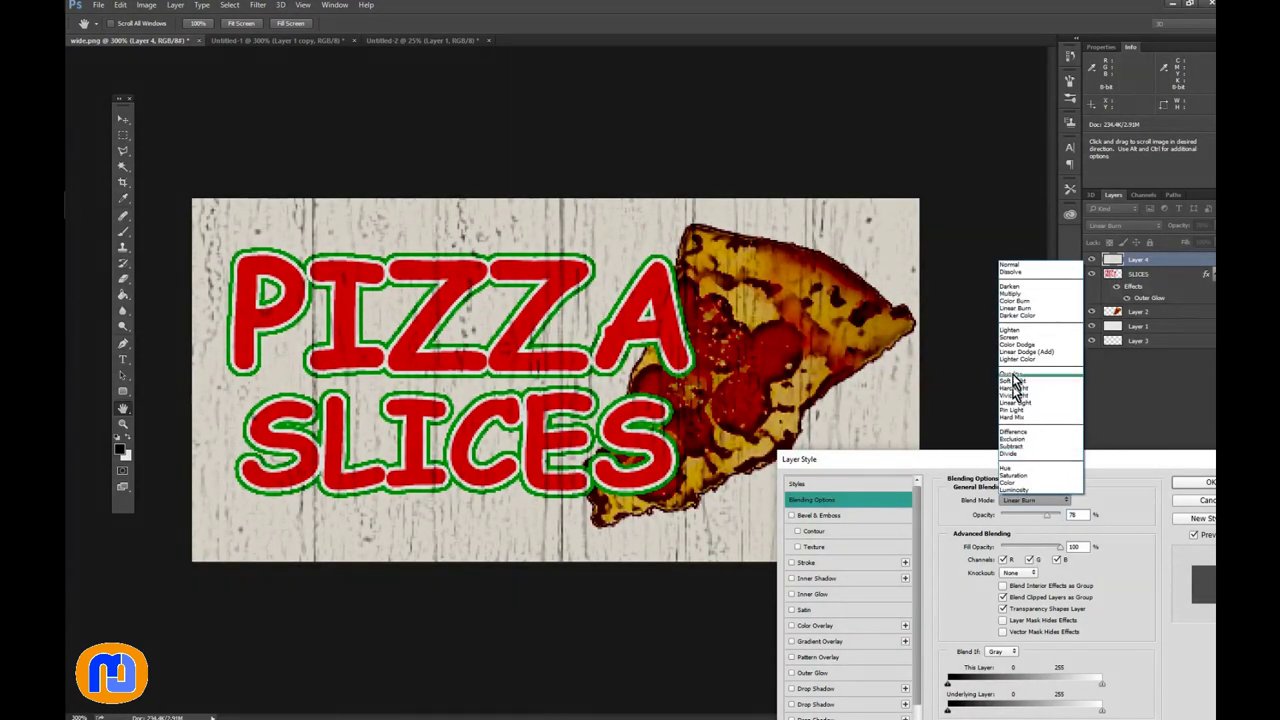
{"action": "left_click", "coordinate": [1008, 316]}
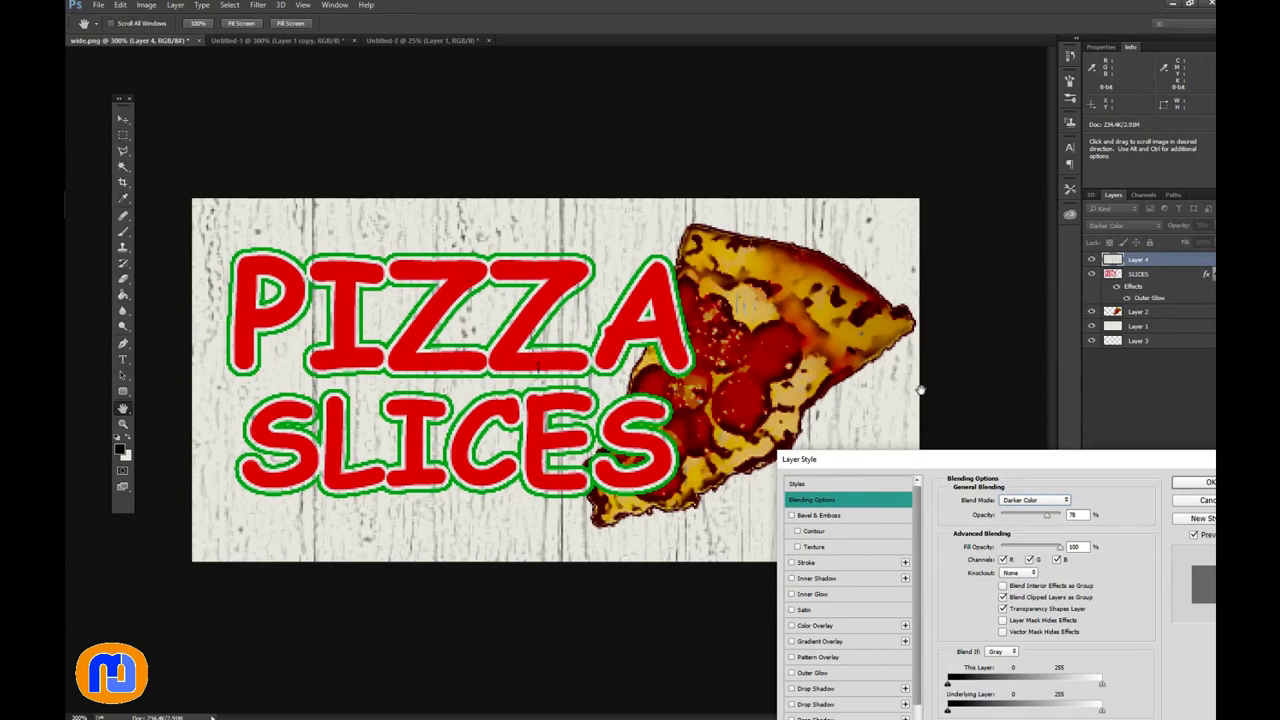
Step: Settle the wood layer on Darken blending at 76% opacity and confirm
{"action": "left_click", "coordinate": [1050, 505]}
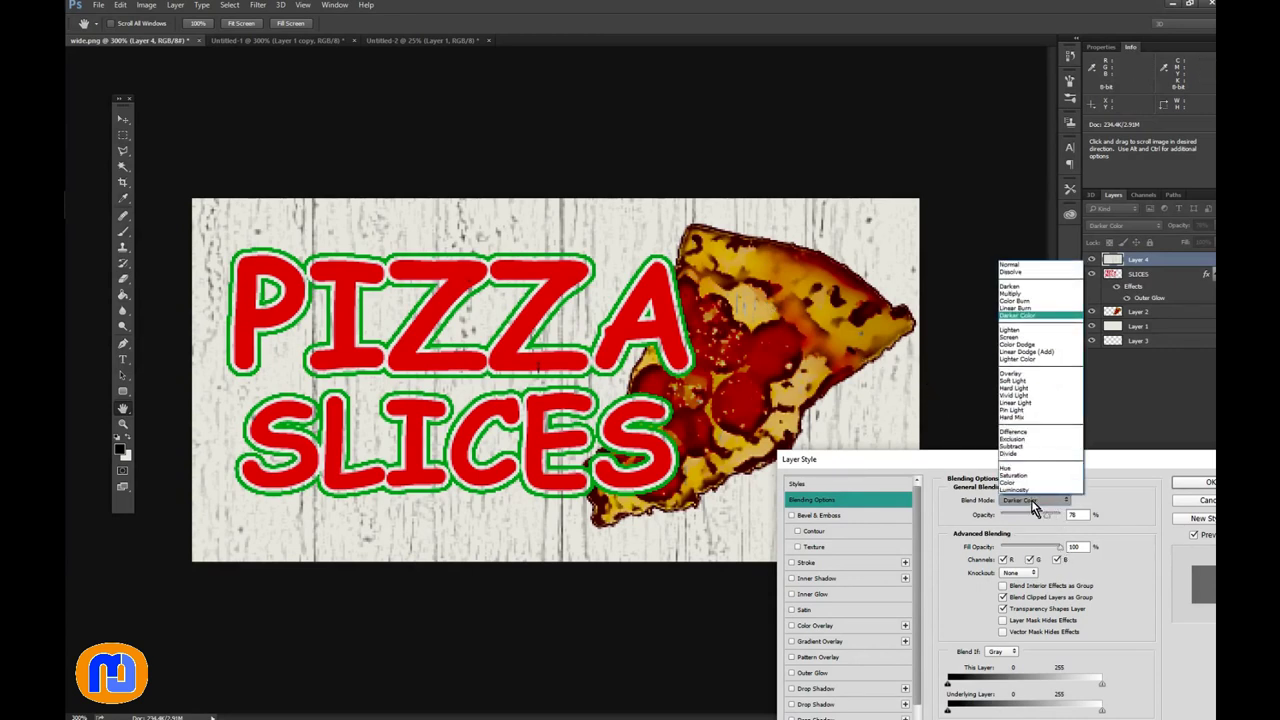
{"action": "left_click", "coordinate": [1008, 288]}
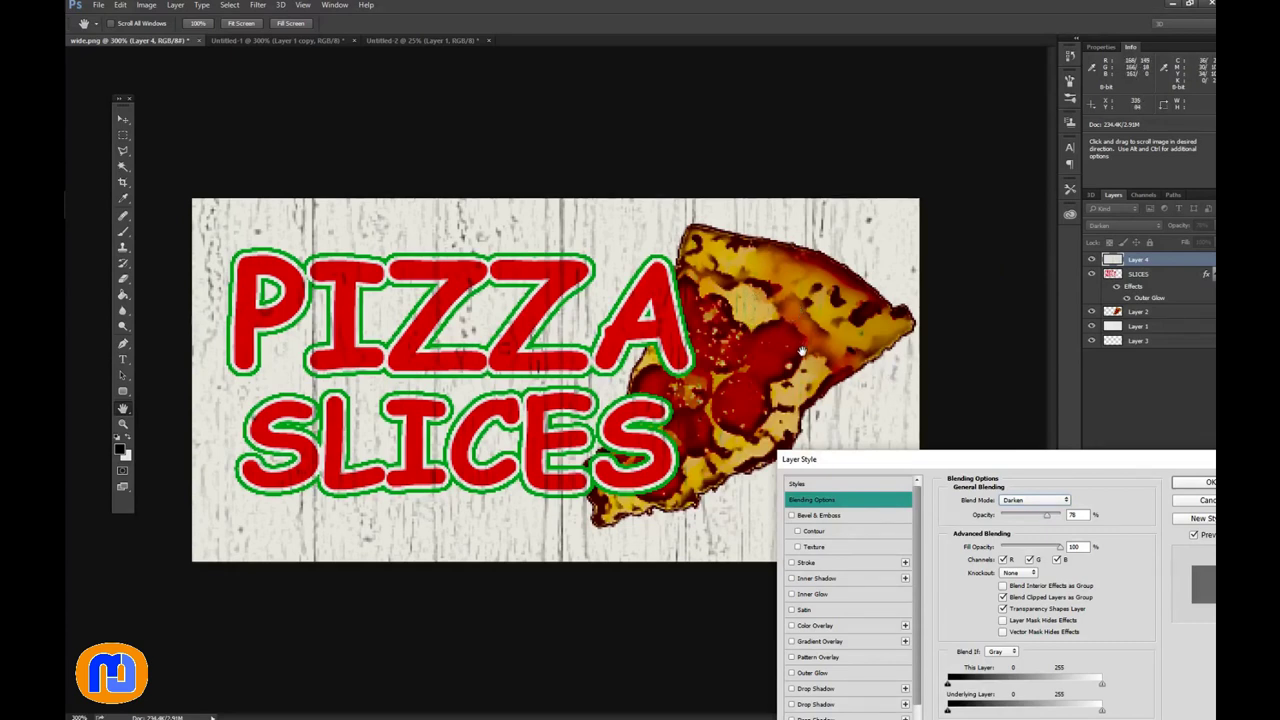
{"action": "left_click", "coordinate": [1196, 484]}
{"action": "key", "text": "g"}
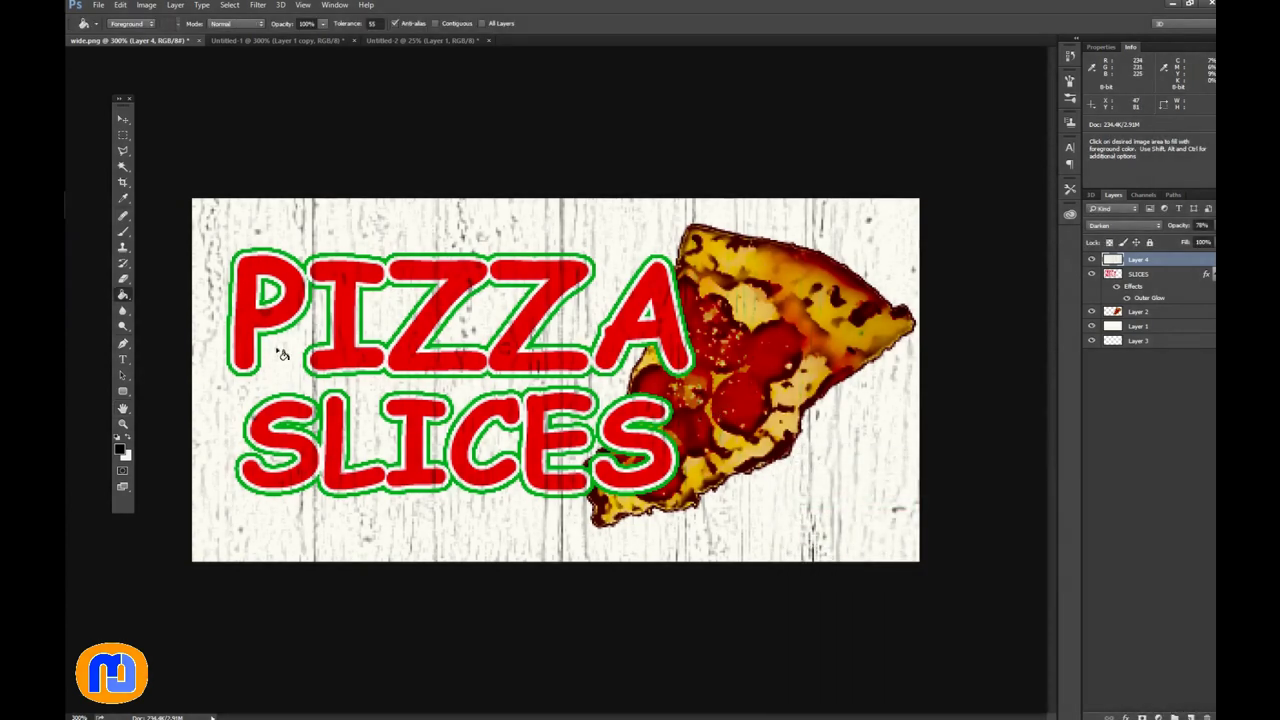
Step: Zoom the view out to 66.7% to see the entire Pizza Slices banner
{"action": "left_click", "coordinate": [123, 424]}
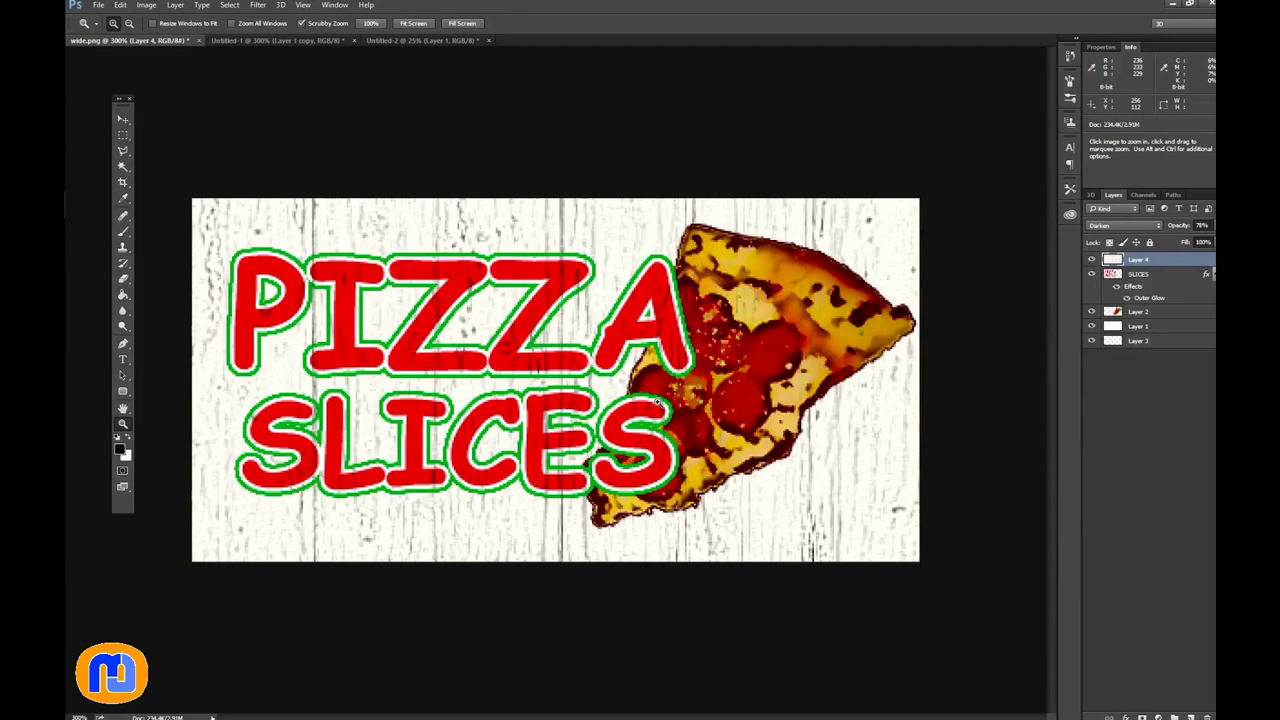
{"action": "key", "text": "alt"}
{"action": "left_click_drag", "start_coordinate": [657, 402], "coordinate": [657, 402]}
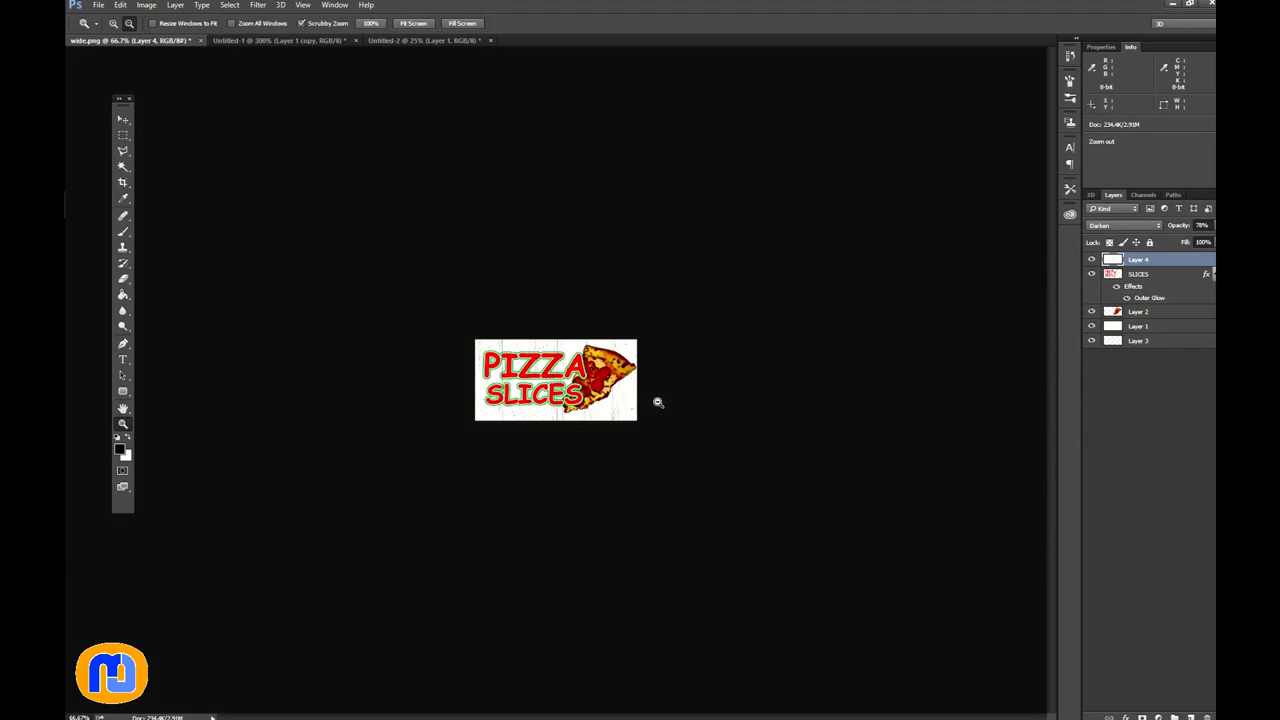
{"action": "key", "text": "alt"}
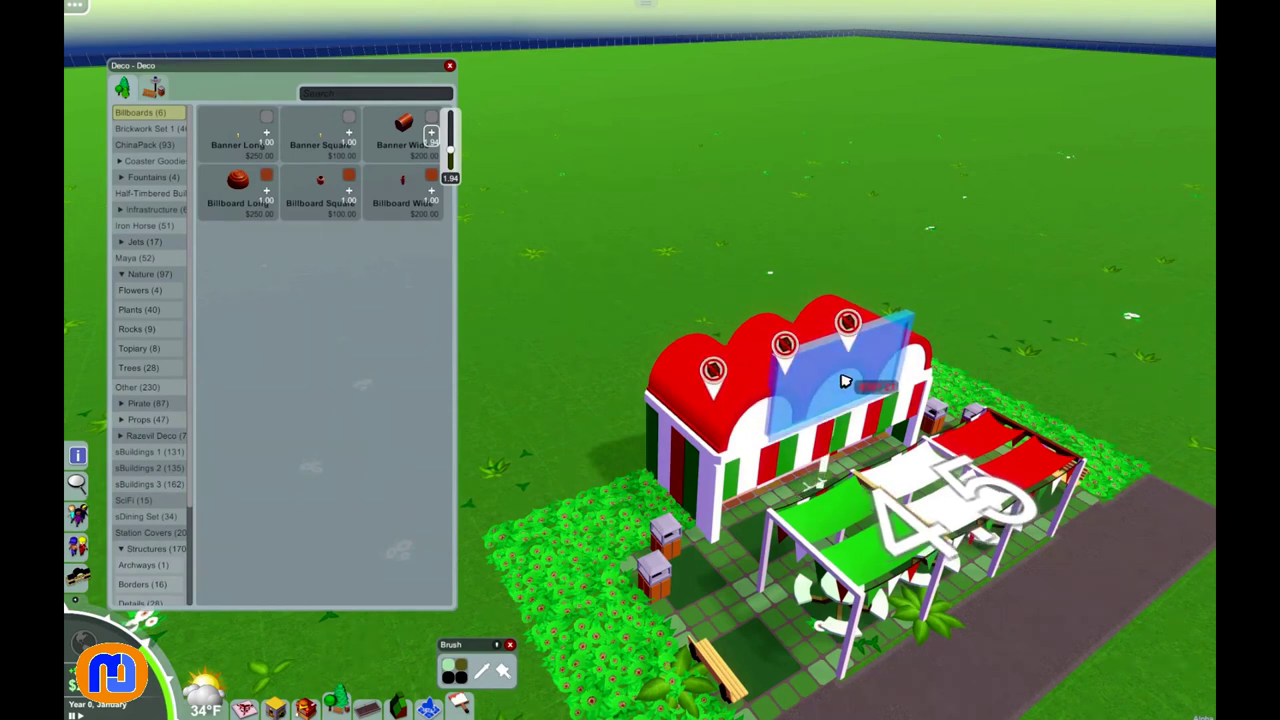
Step: Place a billboard on the pizza stand's roof showing the Pizza Slices image, then hide the UI
{"action": "left_click", "coordinate": [845, 381]}
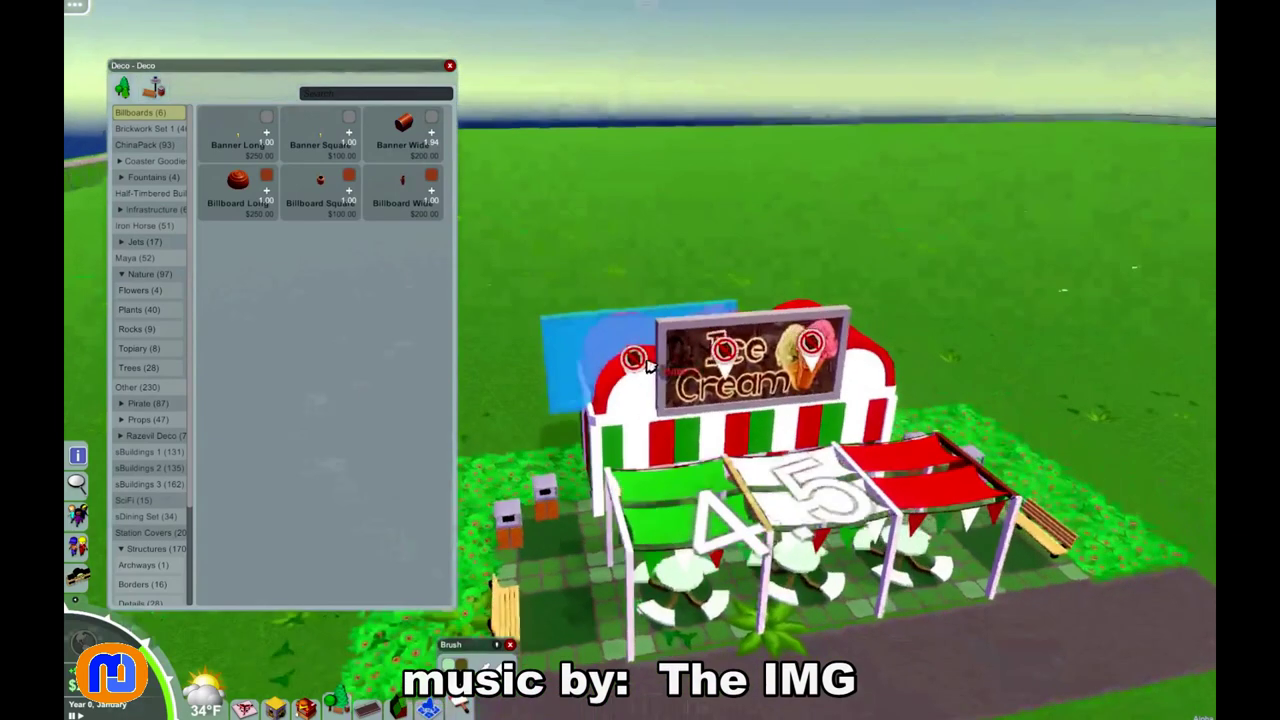
{"action": "left_click", "coordinate": [449, 65]}
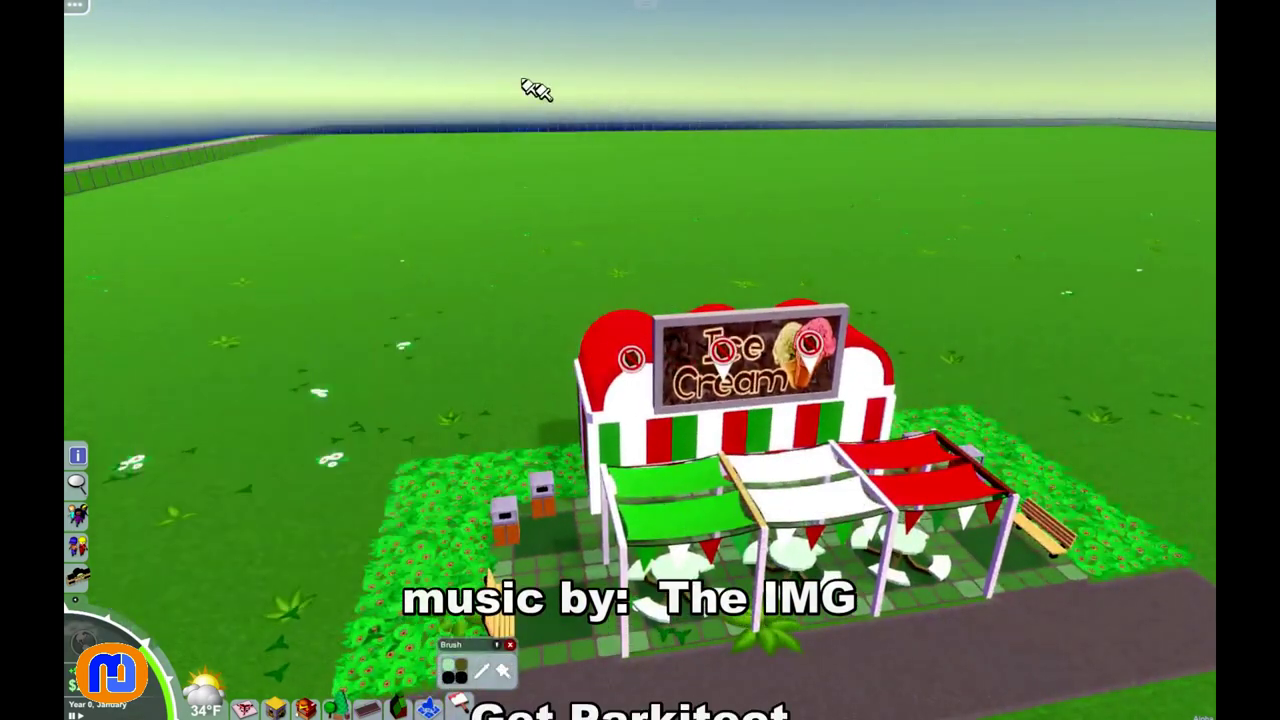
{"action": "left_click", "coordinate": [750, 355]}
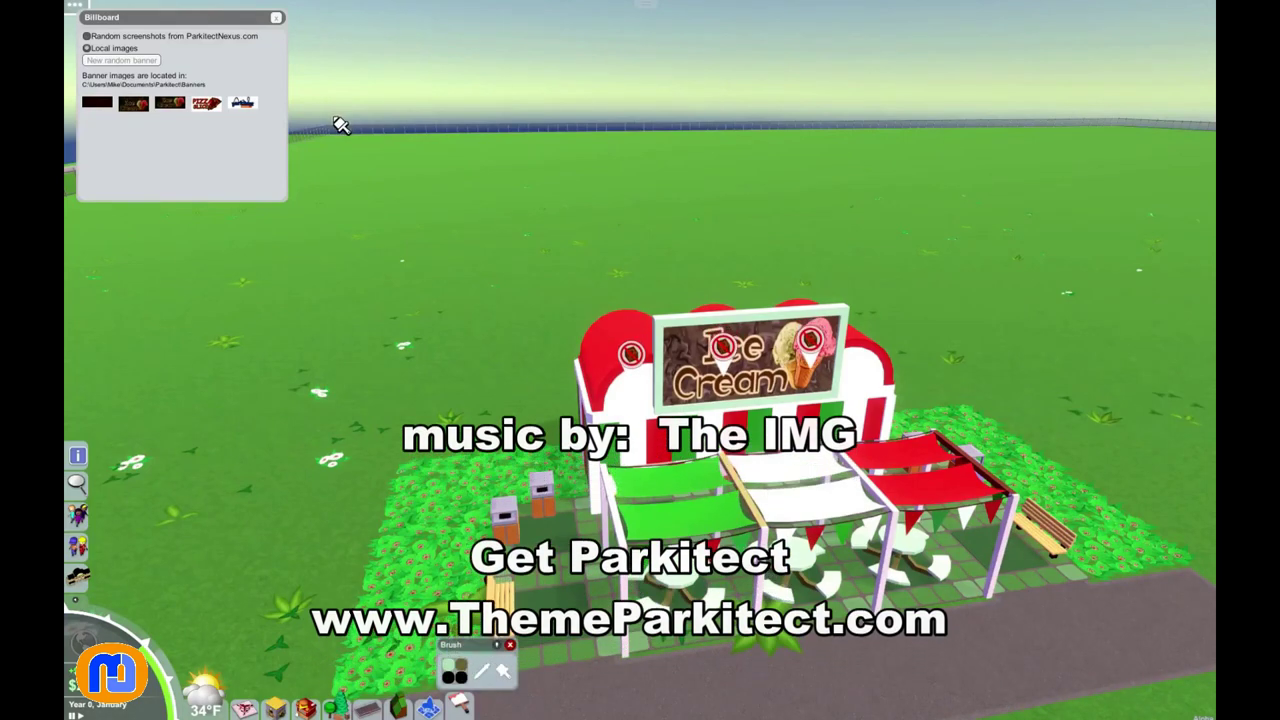
{"action": "left_click", "coordinate": [212, 105]}
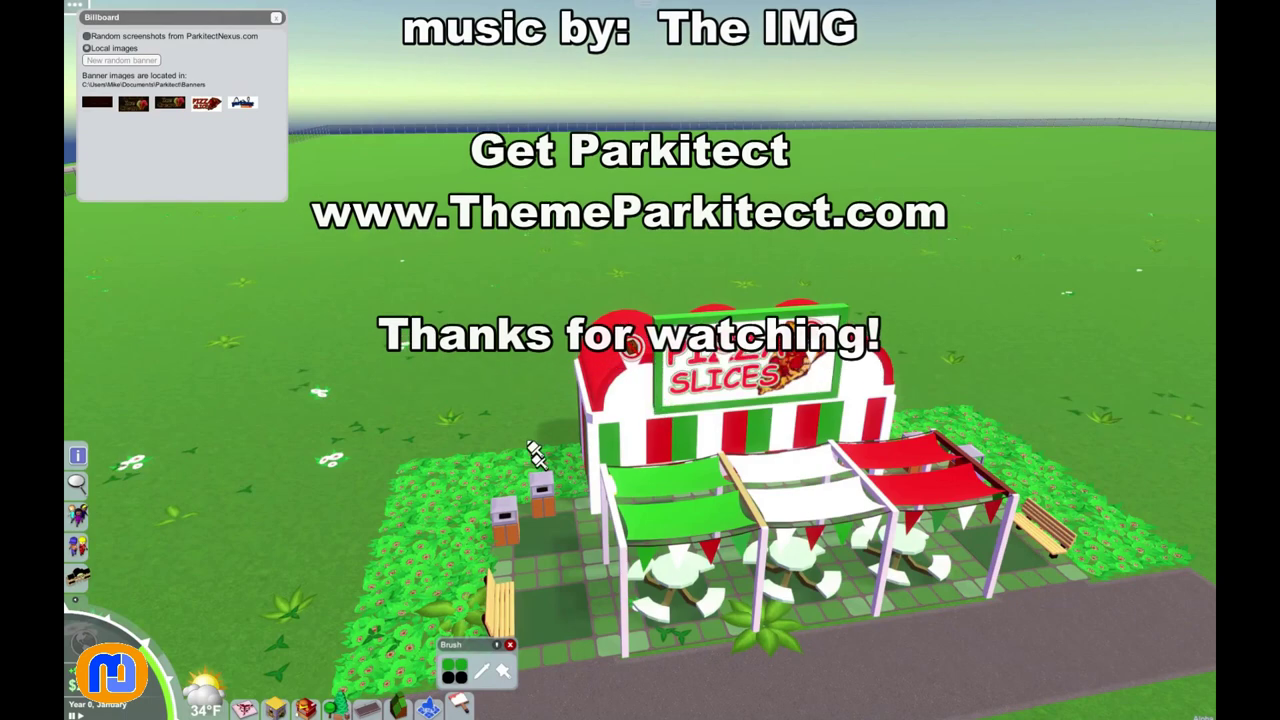
{"action": "left_click", "coordinate": [279, 20]}
{"action": "key", "text": "F1"}
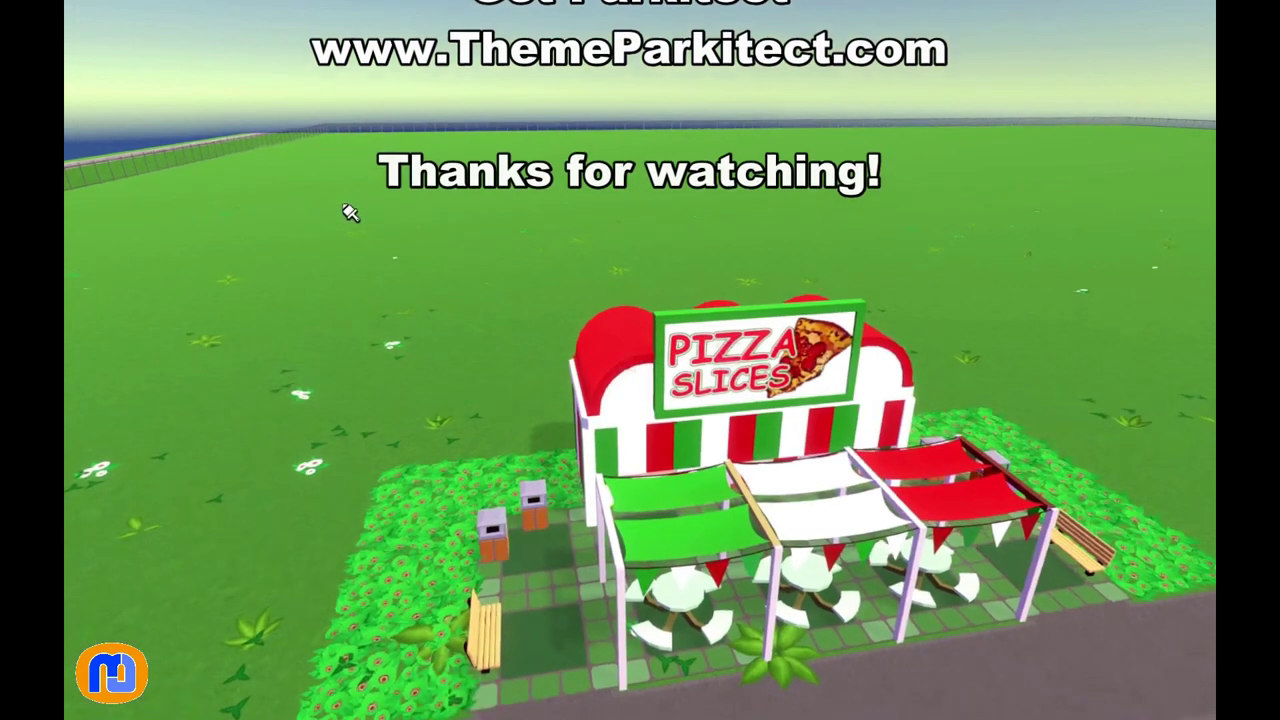